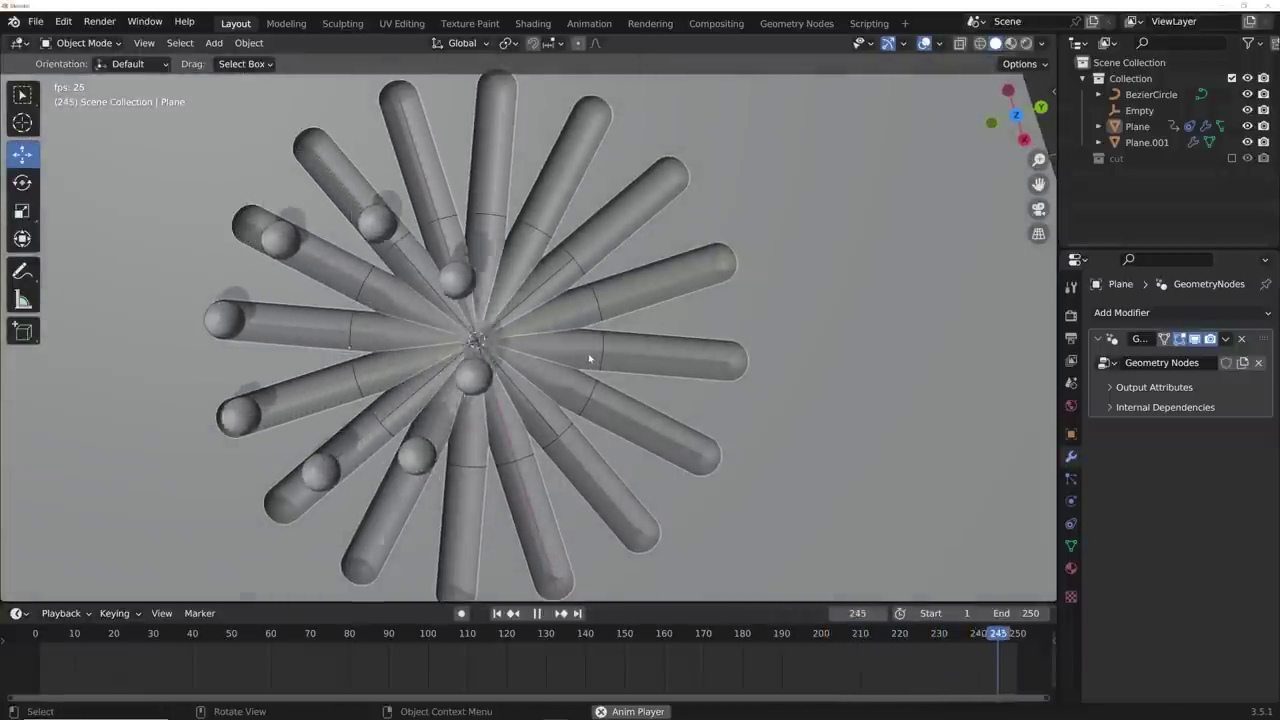
- Play the animation to preview how the spheres move along their paths
{"action": "key", "text": "space"}
{"action": "key", "text": "space"}
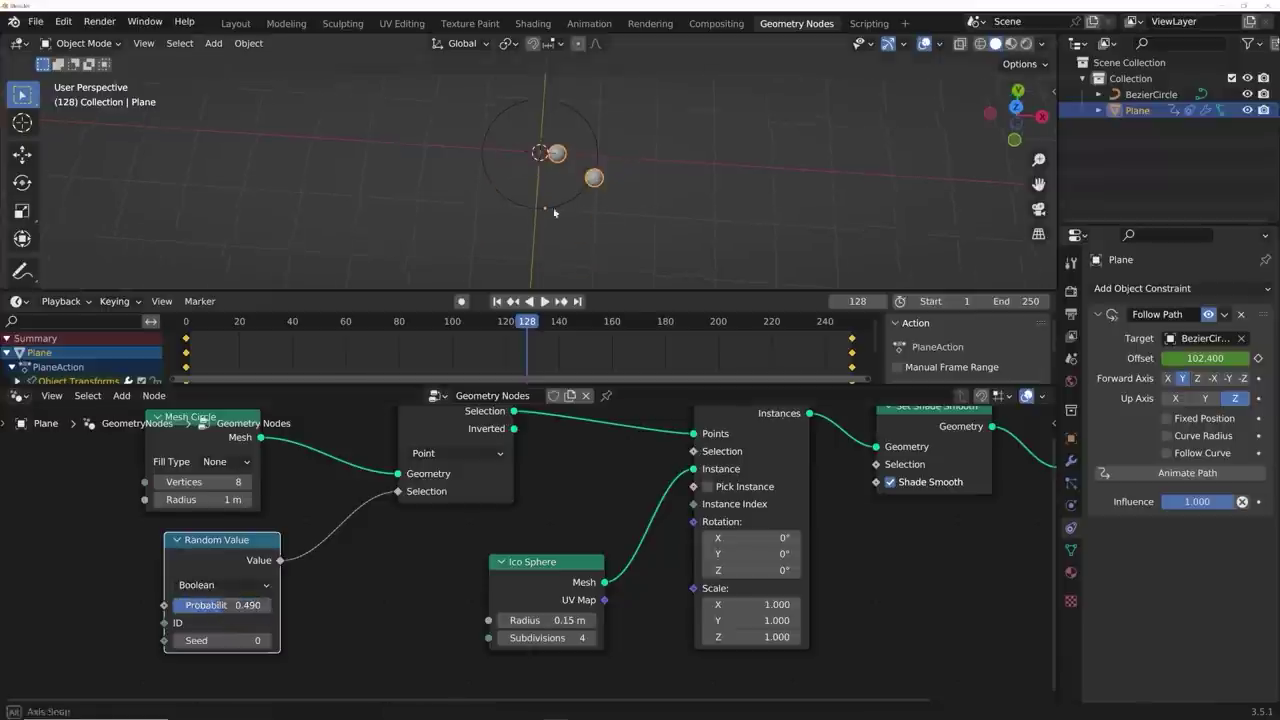
{"action": "key", "text": "space"}
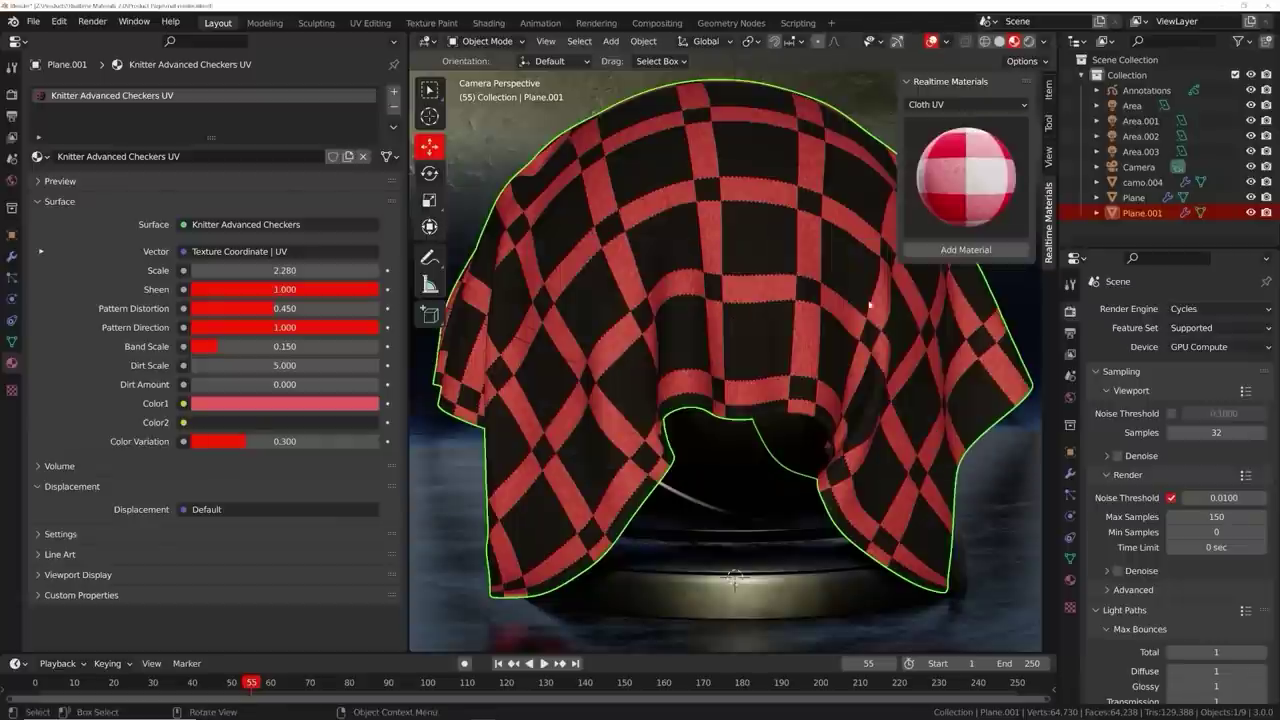
- Apply the Knitter Picnic Cloth UV material to the draped cloth and change its Color1
{"action": "left_click", "coordinate": [955, 250]}
{"action": "left_click", "coordinate": [262, 403]}
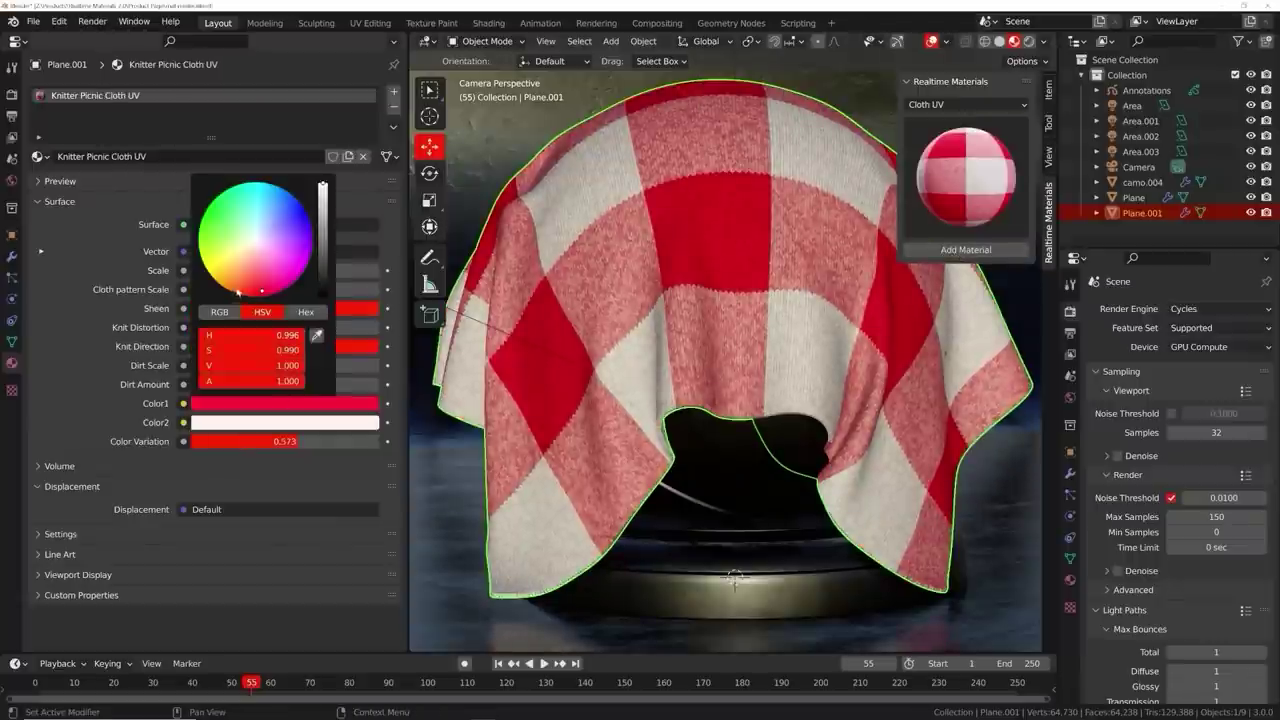
{"action": "left_click_drag", "start_coordinate": [262, 291], "coordinate": [250, 240]}
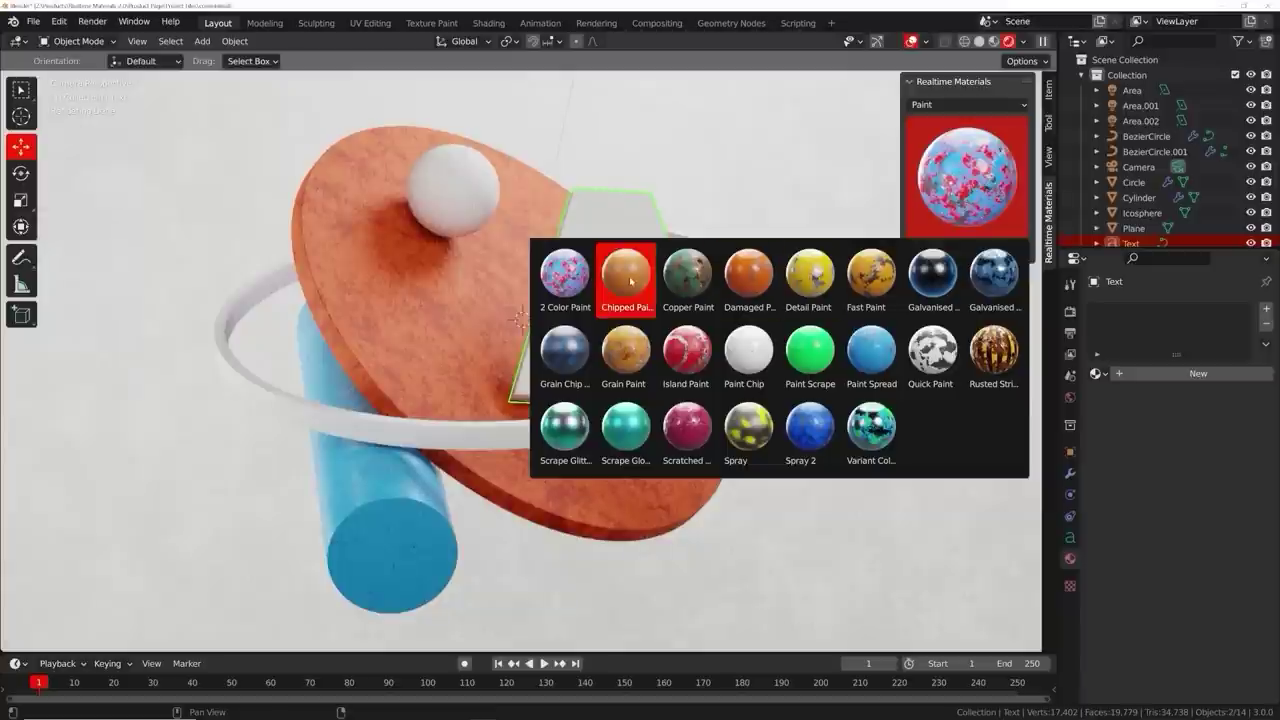
- Apply the Chipped Paint material to the letter A and adjust its upper Chip Scale value
{"action": "left_click", "coordinate": [628, 282]}
{"action": "left_click", "coordinate": [967, 250]}
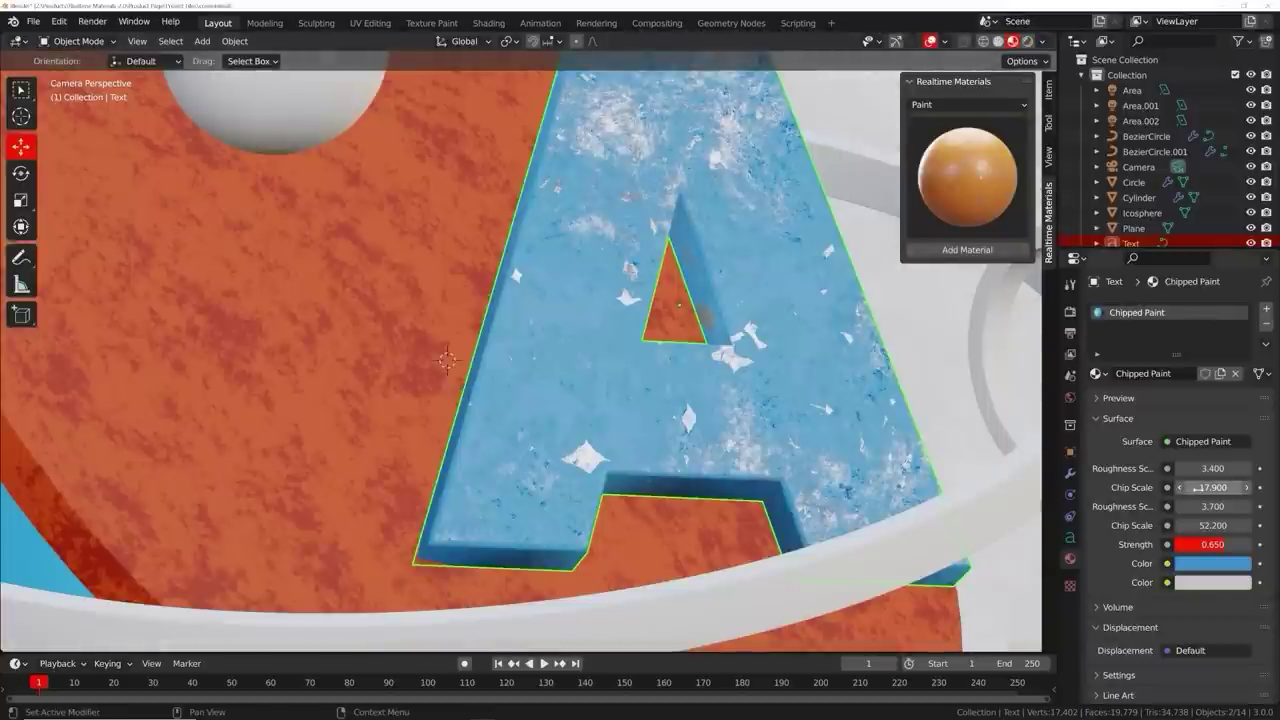
{"action": "left_click_drag", "start_coordinate": [1197, 487], "coordinate": [1230, 487]}
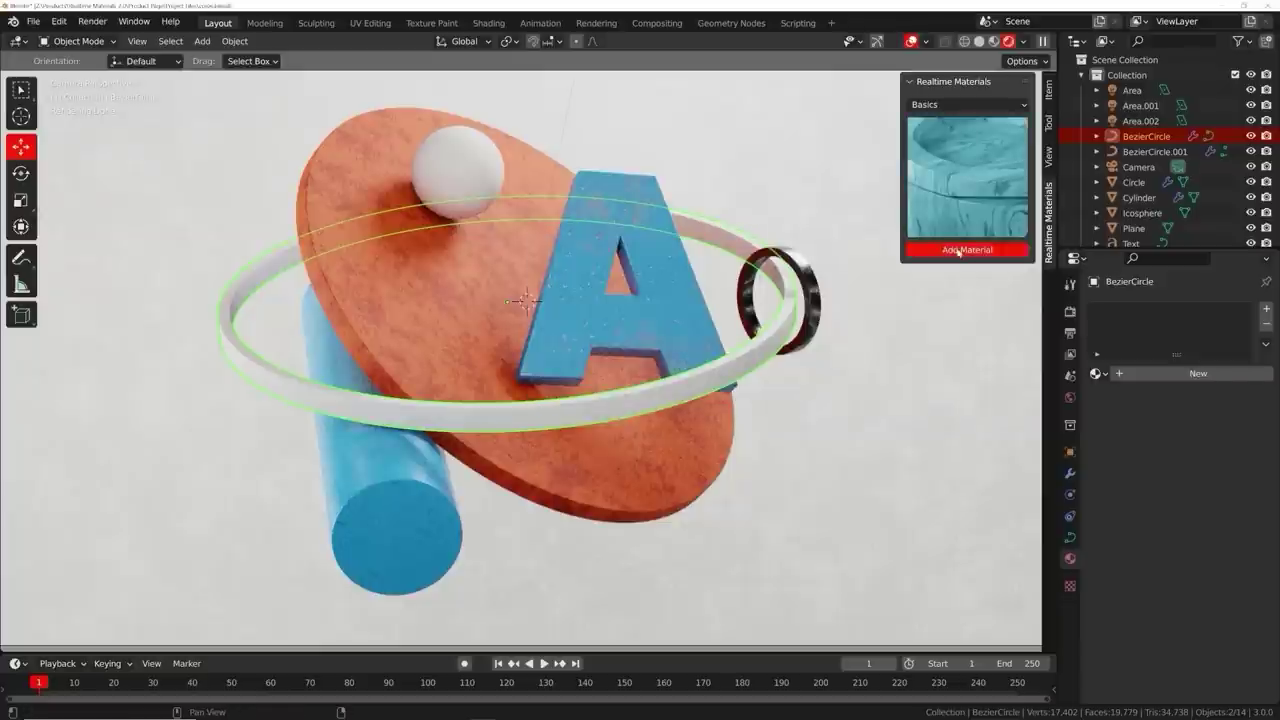
- Apply the Basic Wood material to the large ring and change one of its wood colors
{"action": "left_click", "coordinate": [958, 251]}
{"action": "left_click", "coordinate": [1205, 457]}
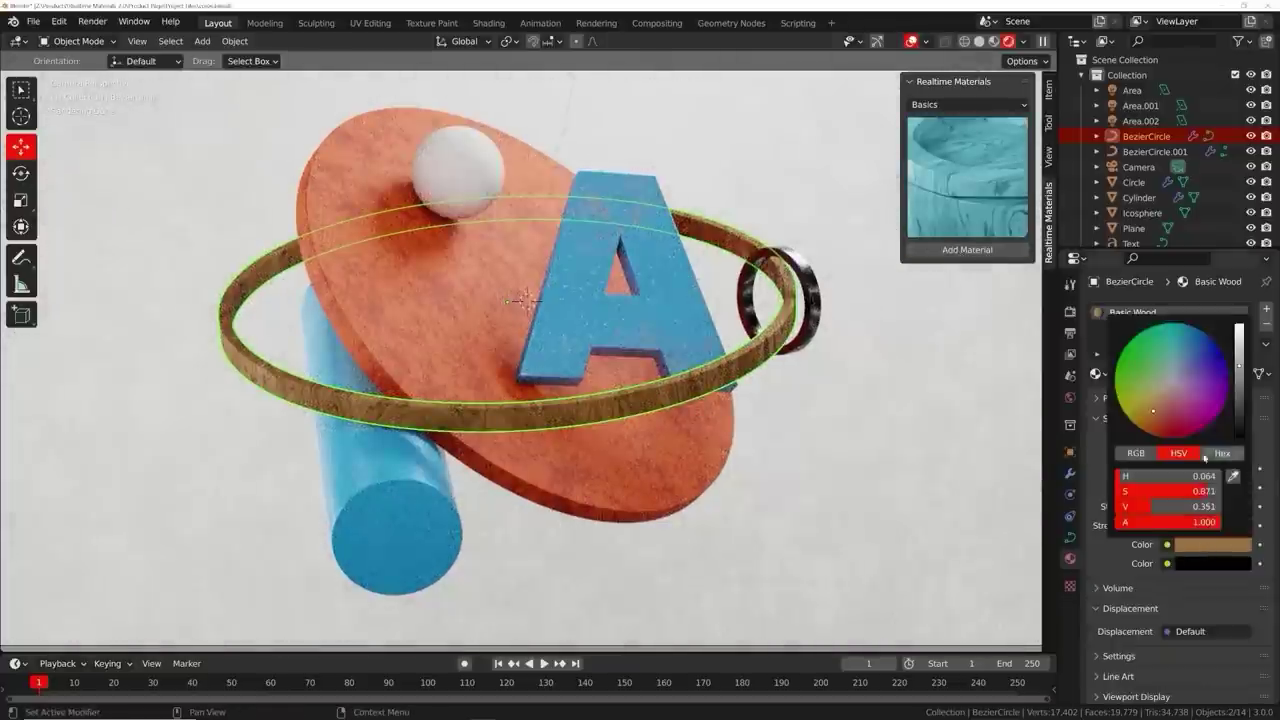
{"action": "left_click", "coordinate": [1190, 340]}
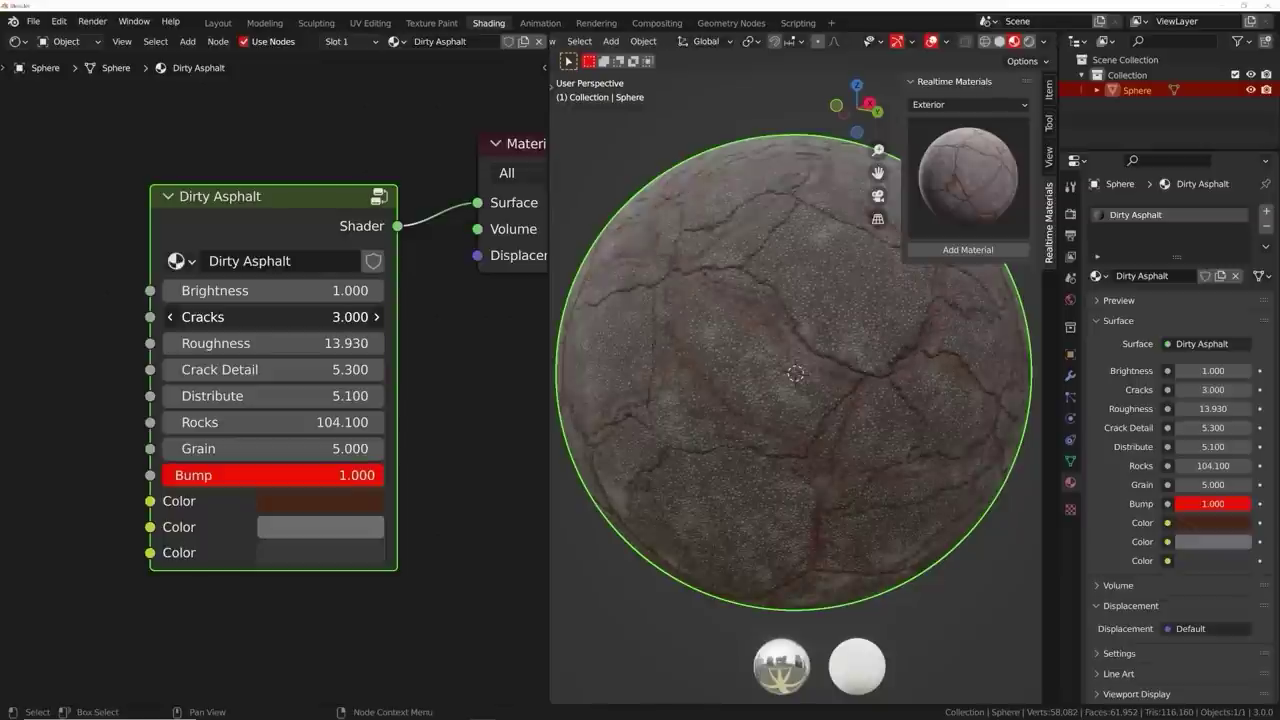
- Adjust the first color of the Dirty Asphalt material on the sphere
{"action": "left_click", "coordinate": [320, 501]}
{"action": "left_click_drag", "start_coordinate": [457, 355], "coordinate": [457, 328]}
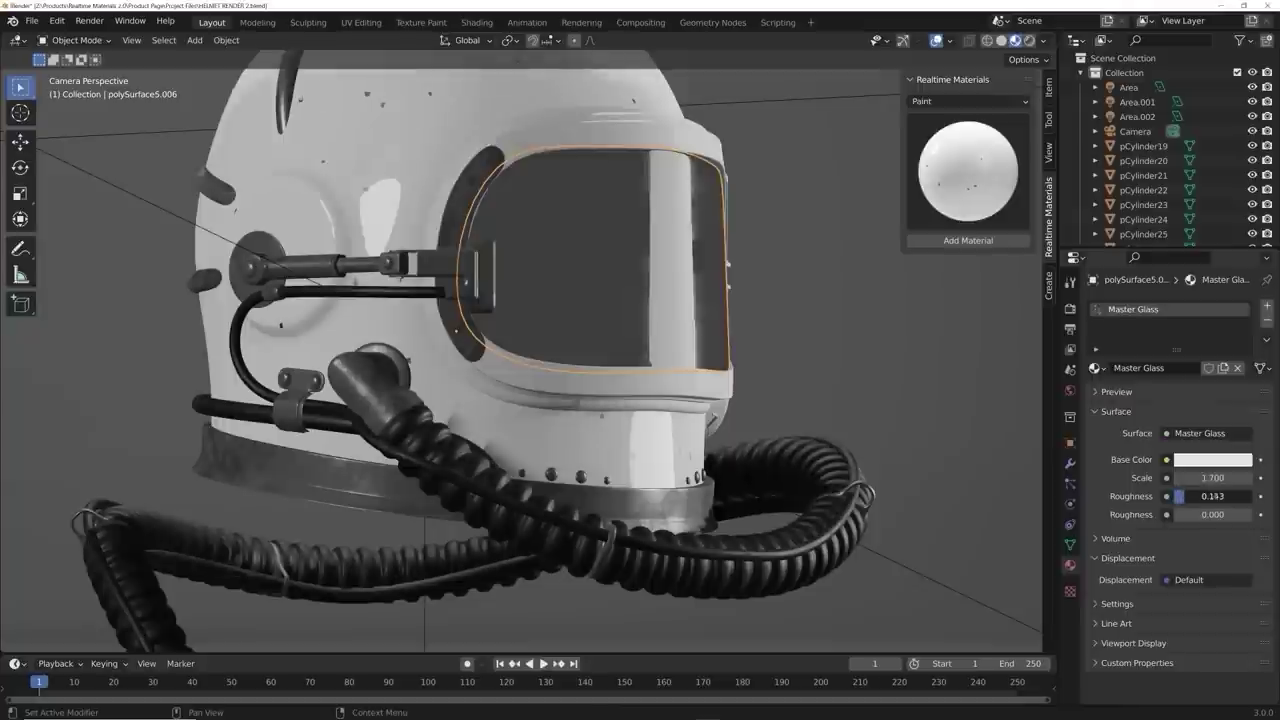
- Adjust the upper Roughness of the helmet visor's Master Glass and the Missing Pattern value of the Terrazzo_6 material
{"action": "left_click_drag", "start_coordinate": [1212, 496], "coordinate": [1230, 496]}
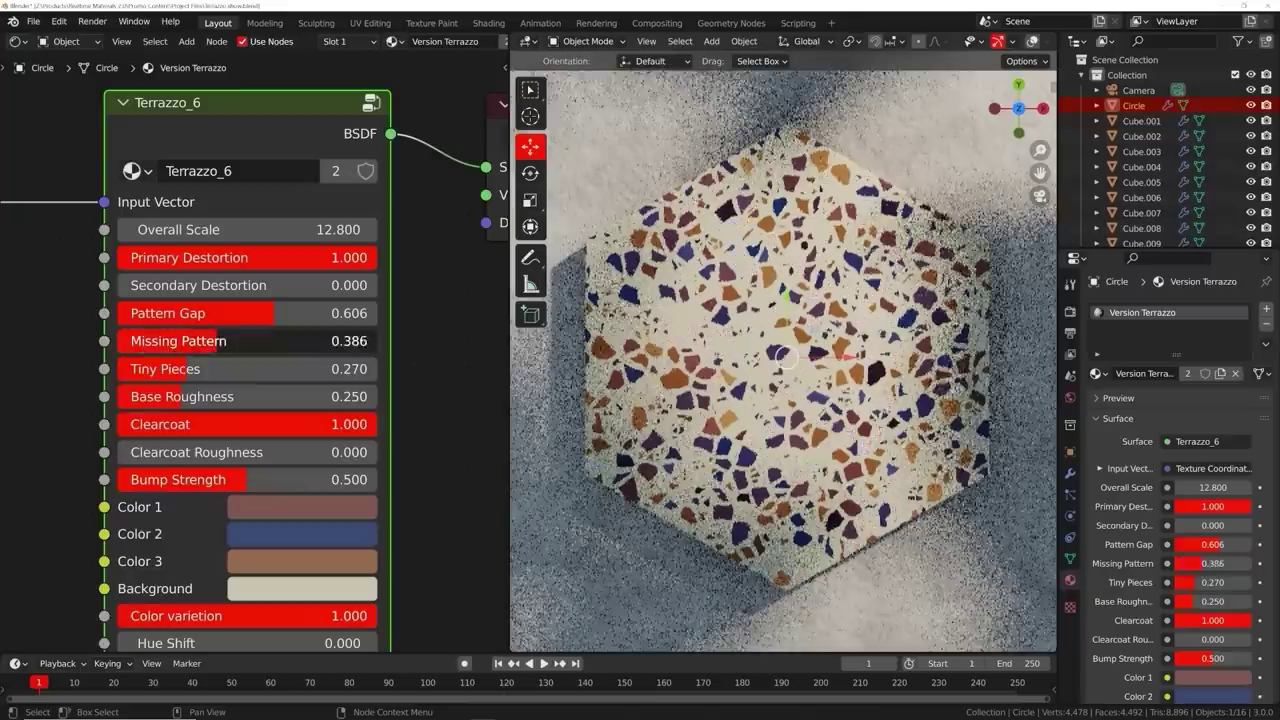
{"action": "left_click_drag", "start_coordinate": [215, 341], "coordinate": [225, 344]}
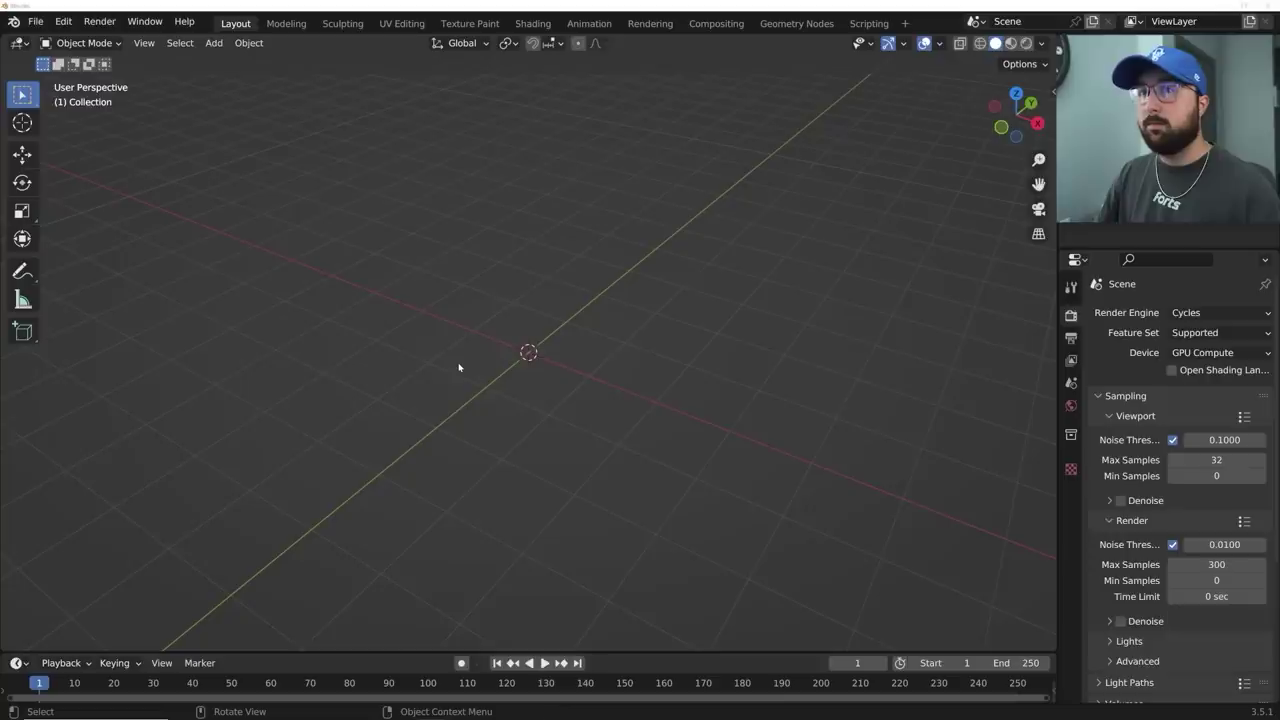
- Add a plane mesh to the empty scene
{"action": "key", "text": "shift+a"}
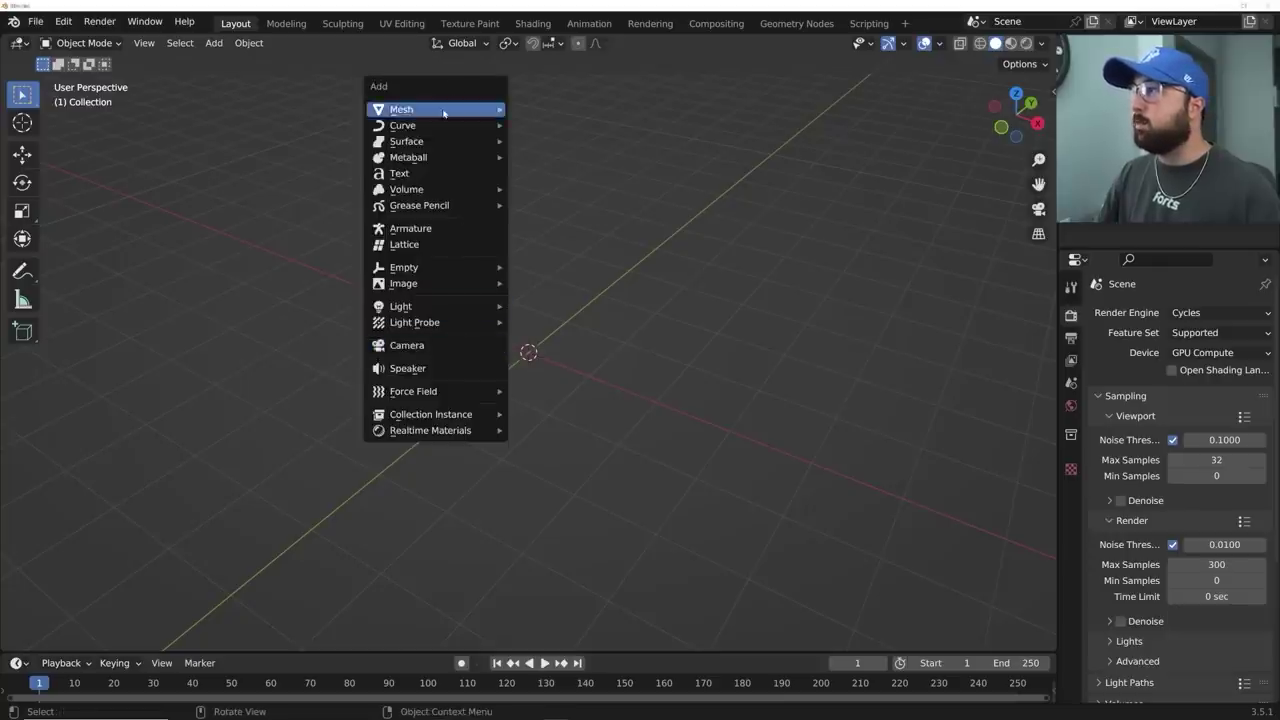
{"action": "mouse_move", "coordinate": [443, 113]}
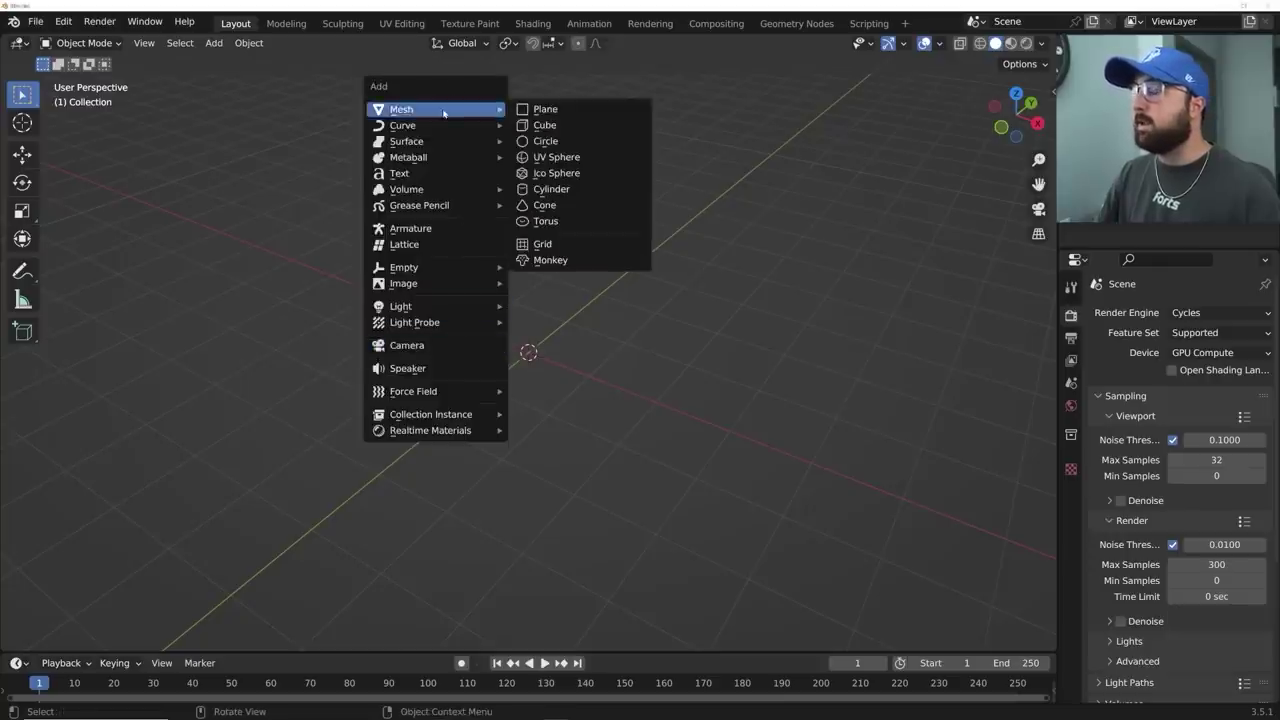
{"action": "left_click", "coordinate": [557, 111]}
- Switch to the Geometry Nodes workspace and close the spreadsheet area so the 3D viewport takes its space
{"action": "left_click", "coordinate": [797, 24]}
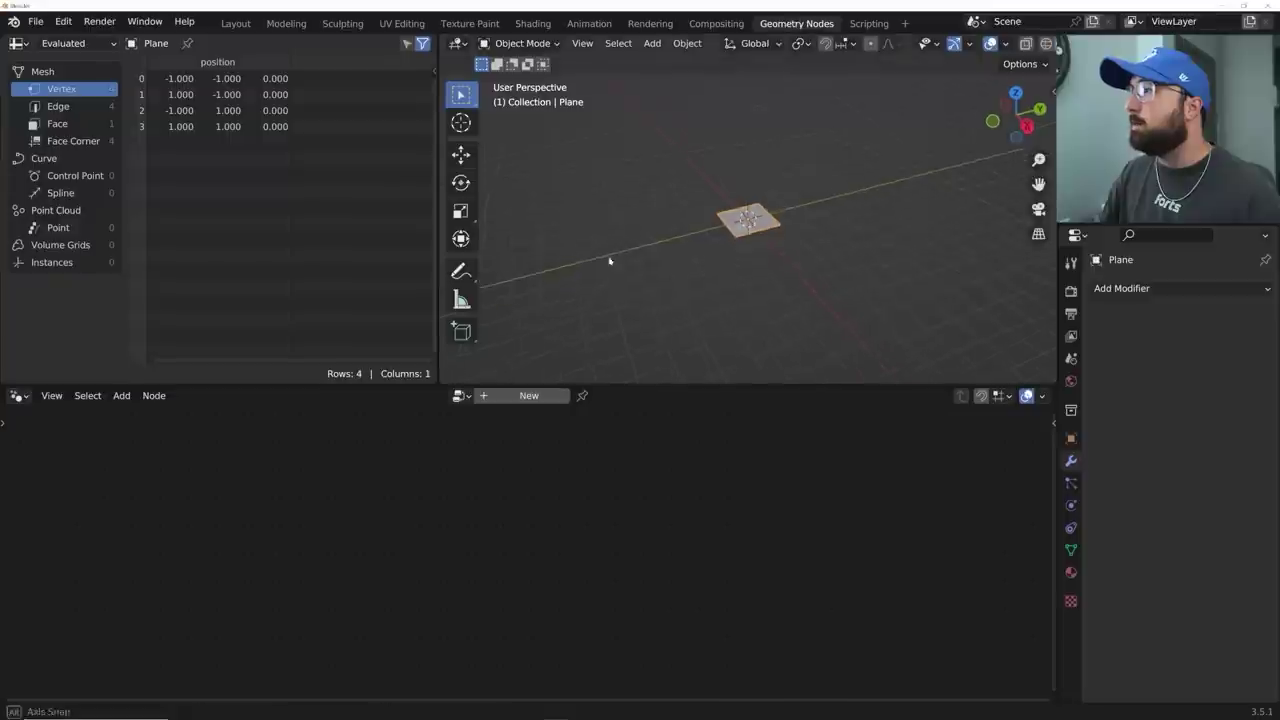
{"action": "left_click_drag", "start_coordinate": [436, 383], "coordinate": [366, 372]}
{"action": "scroll", "coordinate": [555, 324], "scroll_direction": "up", "scroll_amount": 4}
{"action": "middle_click_drag", "start_coordinate": [555, 324], "coordinate": [373, 249]}
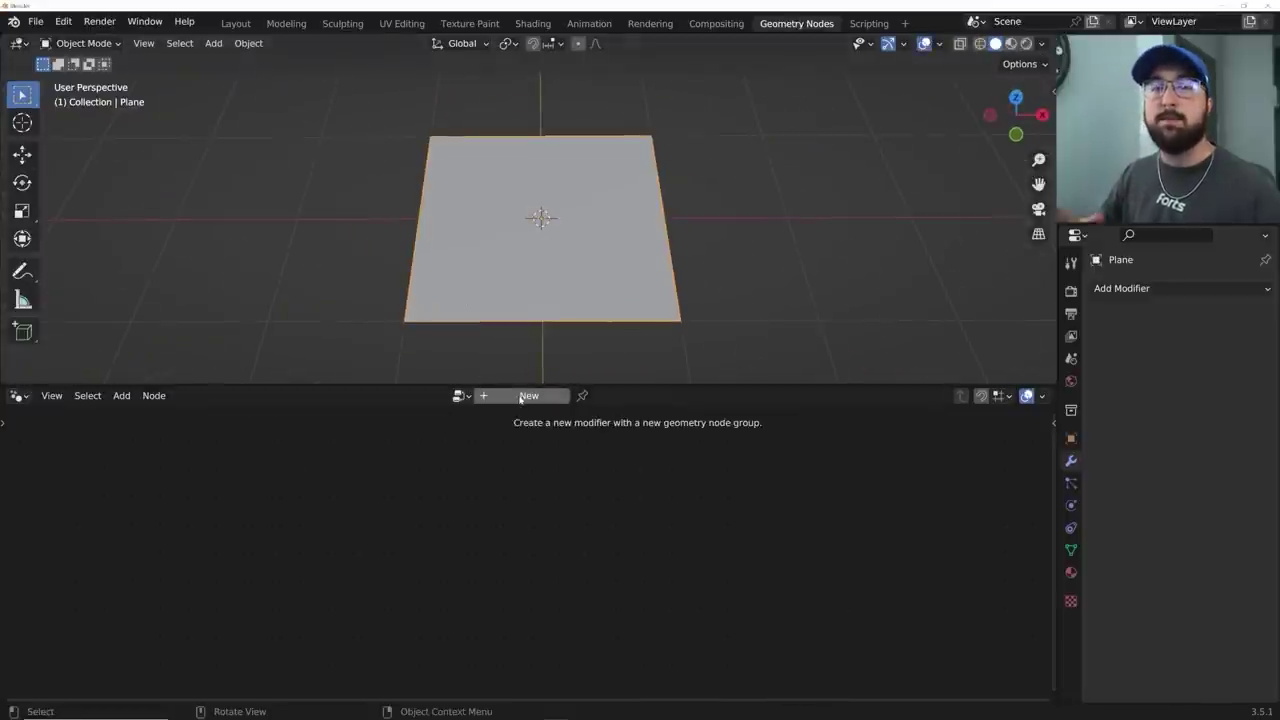
- Create a new geometry node group on the plane and delete its Group Input node
{"action": "left_click", "coordinate": [522, 396]}
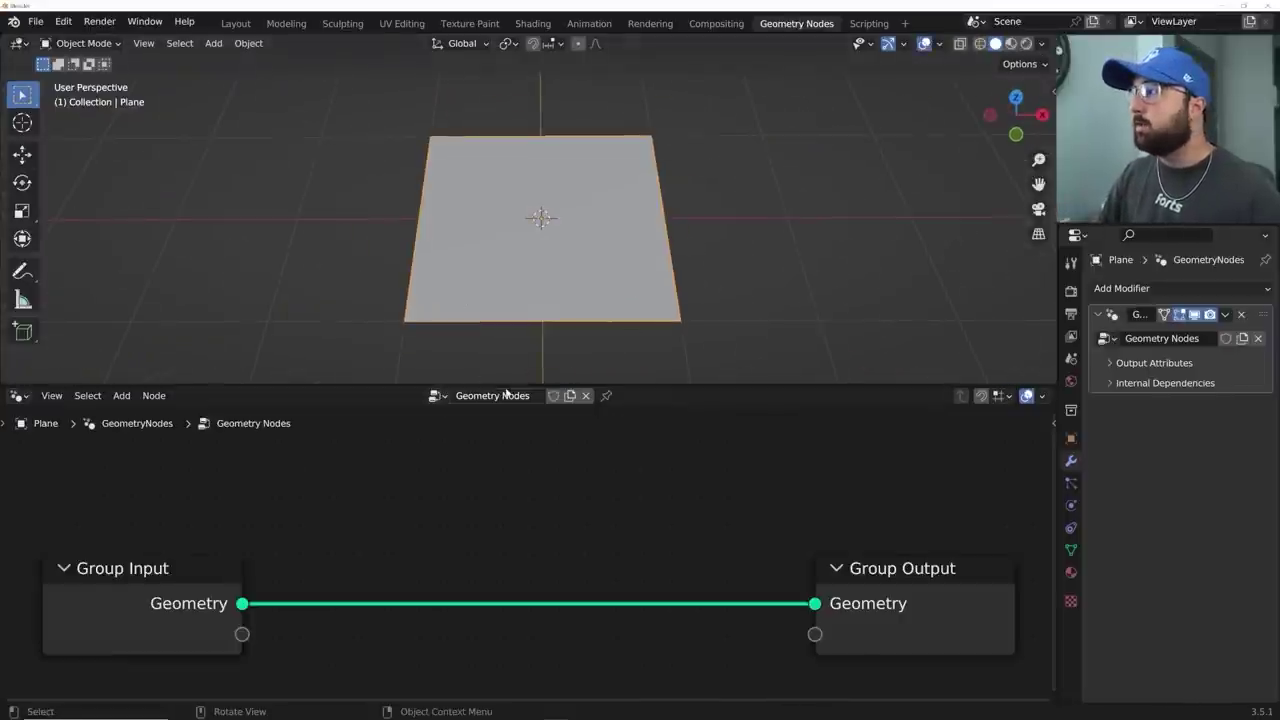
{"action": "left_click", "coordinate": [213, 566]}
{"action": "key", "text": "x"}
- Add a Mesh Circle node and set its vertices to 8
{"action": "key", "text": "shift+a"}
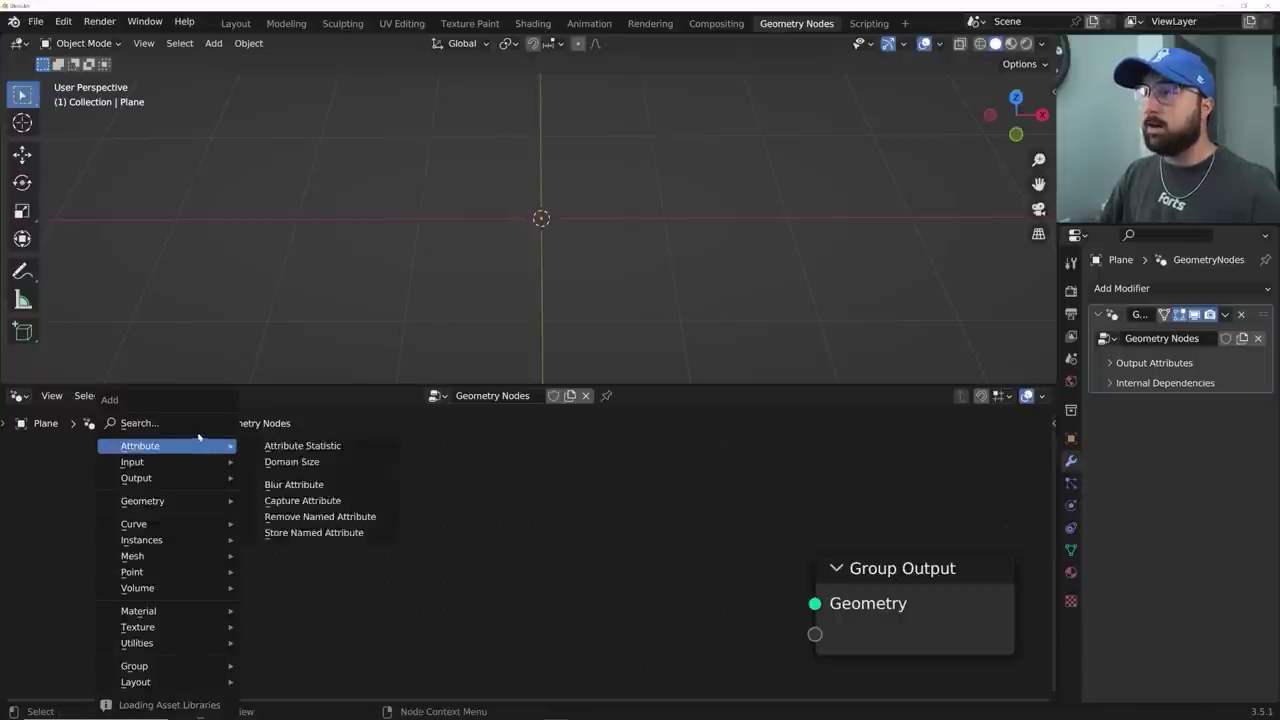
{"action": "left_click", "coordinate": [198, 424]}
{"action": "type", "text": "mesh"}
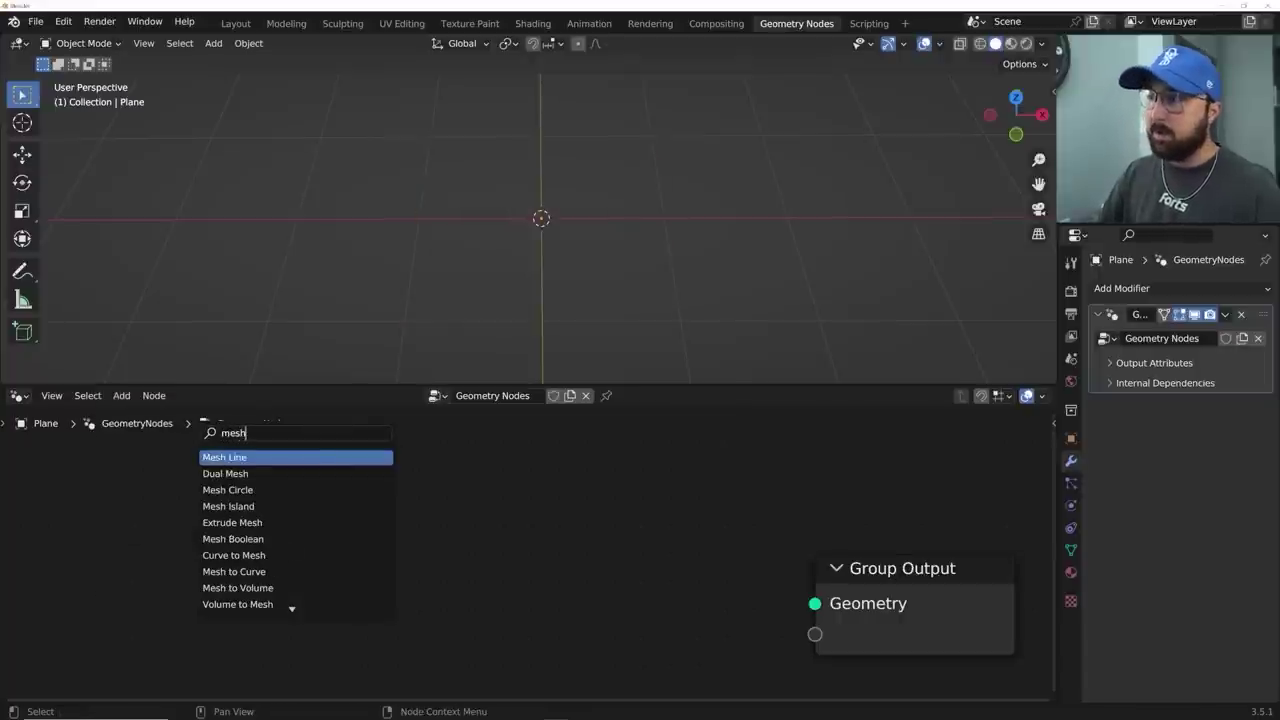
{"action": "type", "text": " c"}
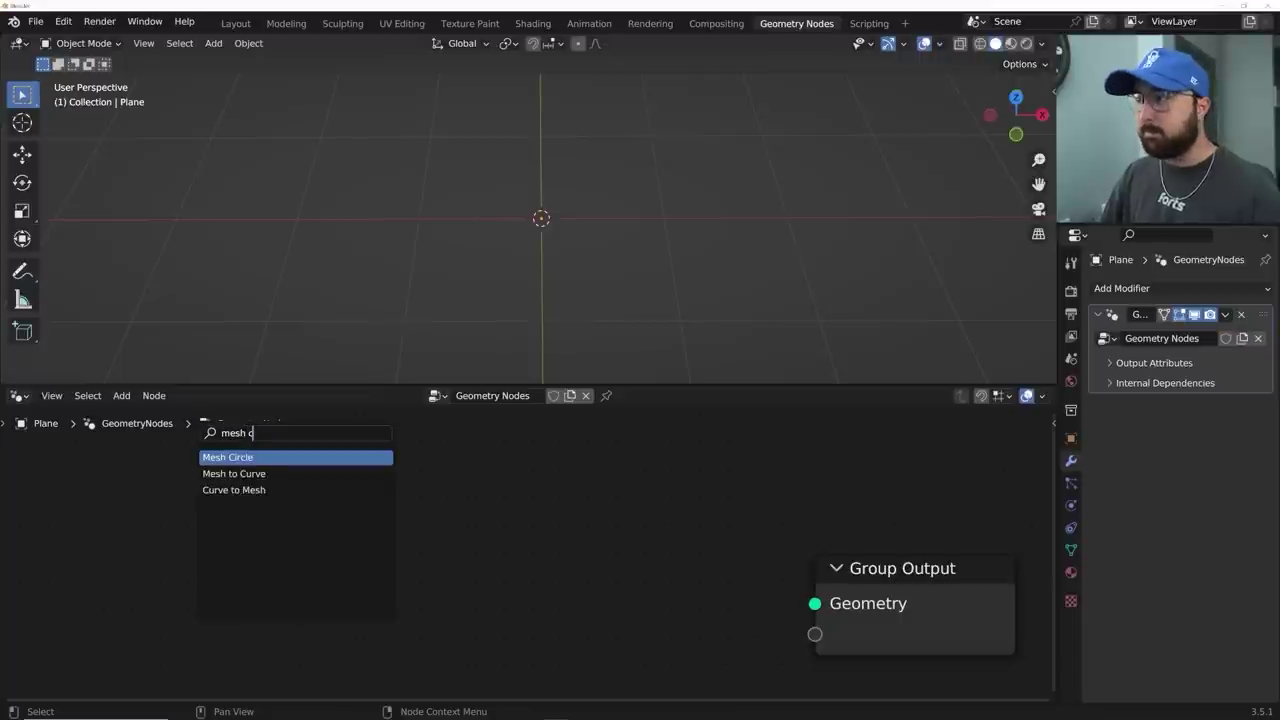
{"action": "key", "text": "Return"}
{"action": "left_click", "coordinate": [283, 552]}
{"action": "left_click", "coordinate": [283, 552]}
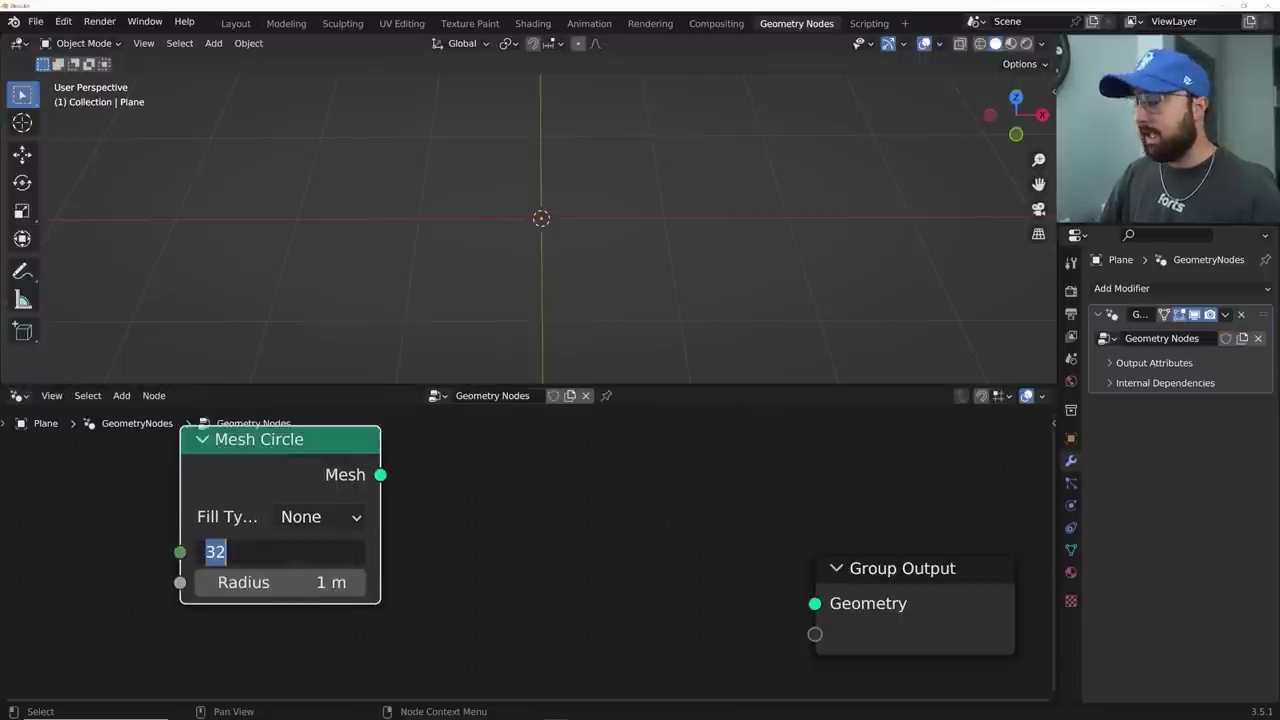
{"action": "key", "text": "Return"}
- Connect the Mesh Circle's Mesh output to the Group Output's Geometry input
{"action": "scroll", "coordinate": [534, 554], "scroll_direction": "down", "scroll_amount": 3}
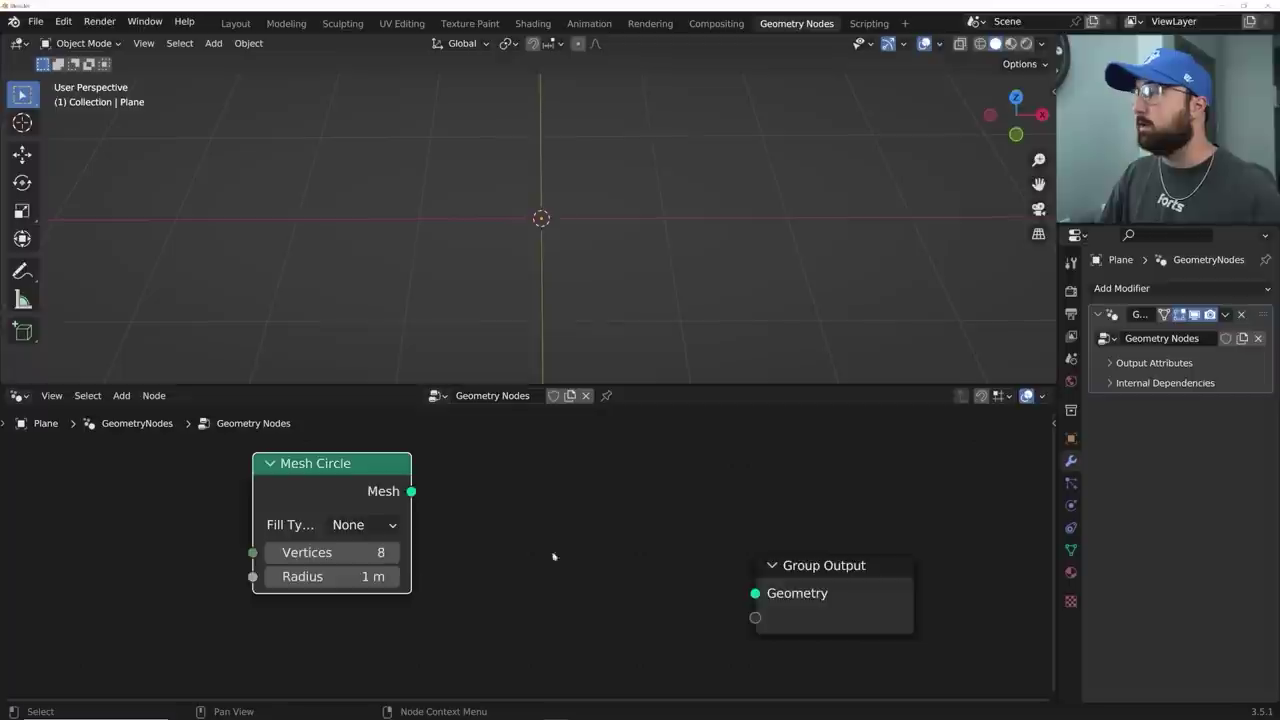
{"action": "middle_click_drag", "start_coordinate": [554, 557], "coordinate": [469, 545]}
{"action": "left_click_drag", "start_coordinate": [285, 476], "coordinate": [344, 545]}
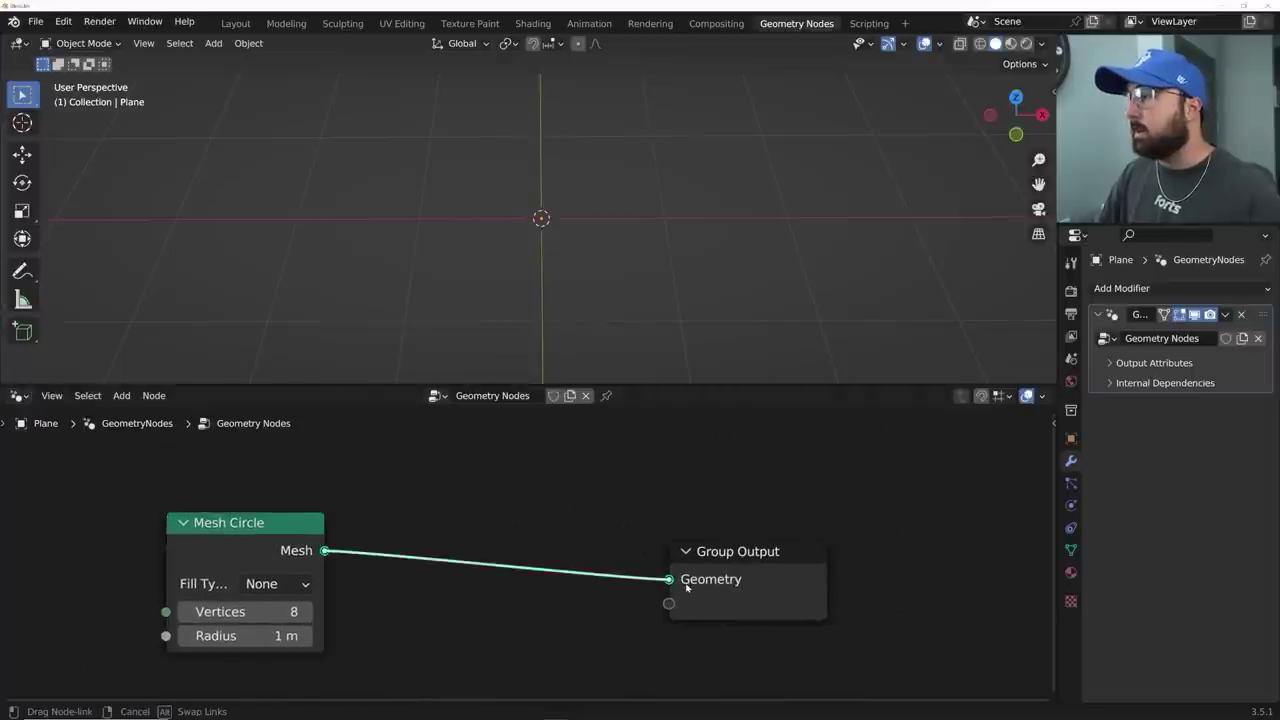
{"action": "left_click_drag", "start_coordinate": [686, 587], "coordinate": [686, 587]}
{"action": "middle_click_drag", "start_coordinate": [394, 583], "coordinate": [454, 533]}
{"action": "middle_click_drag", "start_coordinate": [571, 274], "coordinate": [651, 147]}
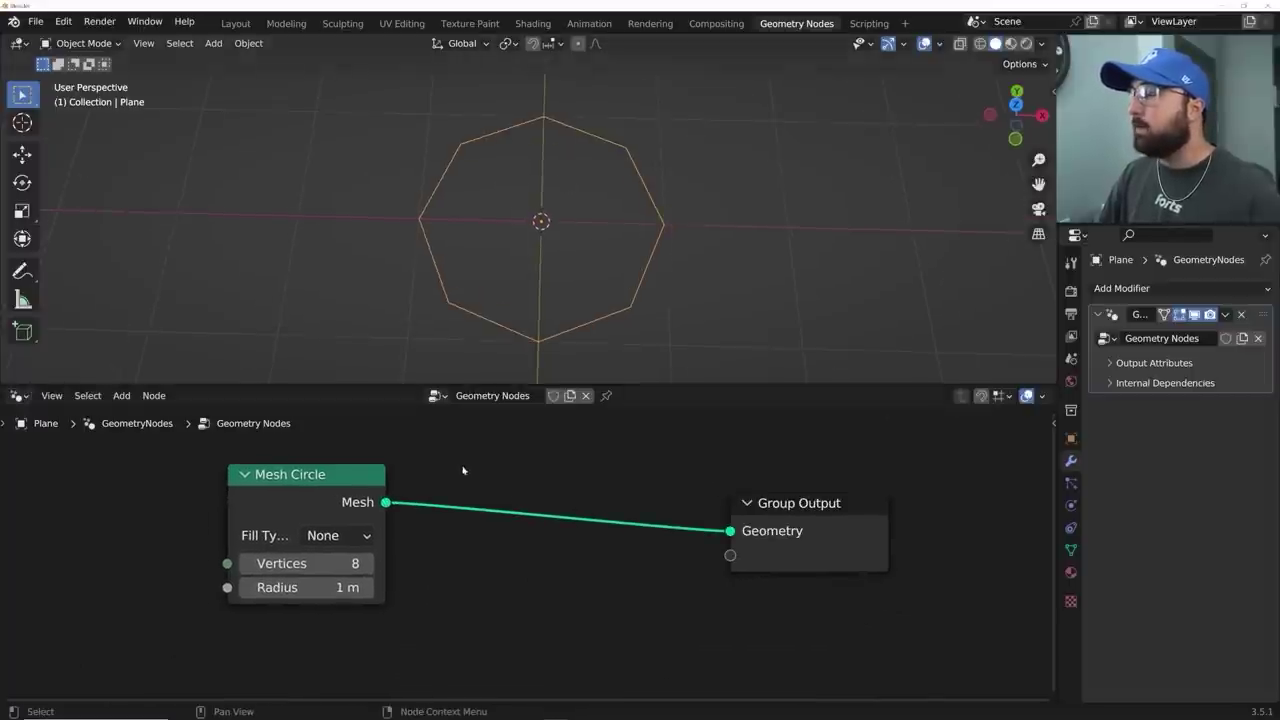
- Insert an Instance on Points node between the Mesh Circle and the Group Output
{"action": "key", "text": "shift+a"}
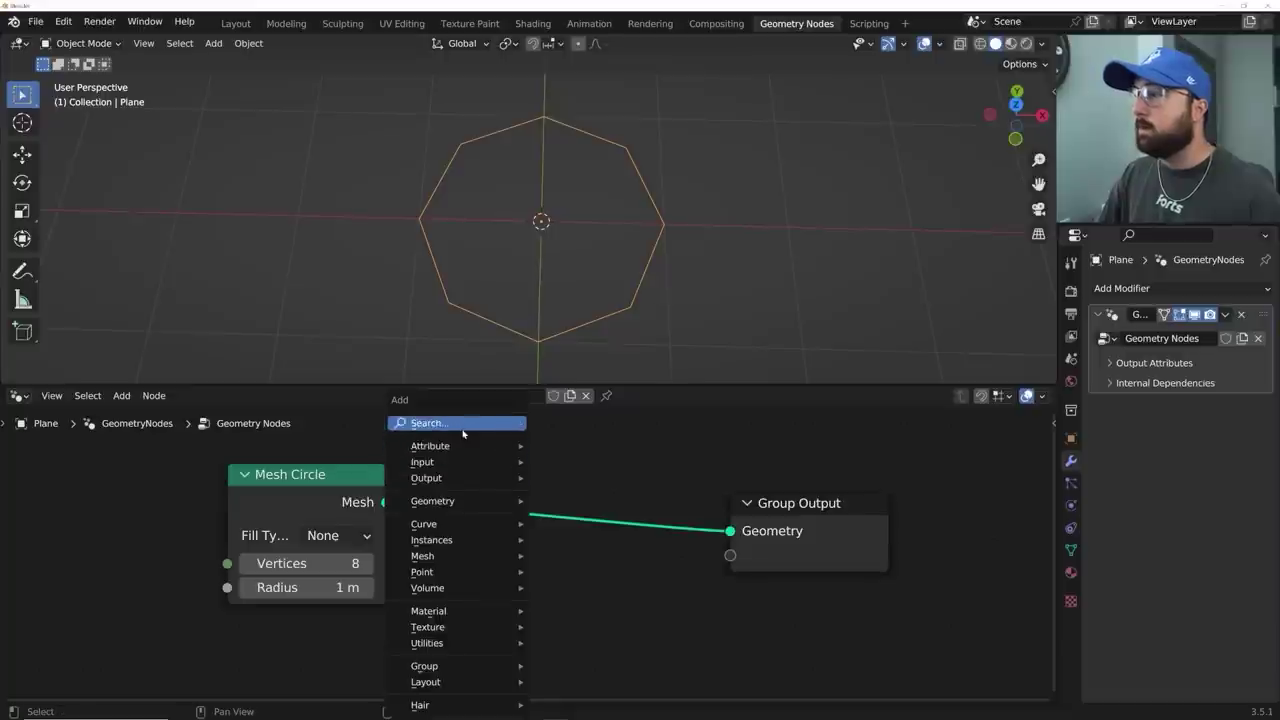
{"action": "left_click", "coordinate": [466, 429]}
{"action": "type", "text": "inst"}
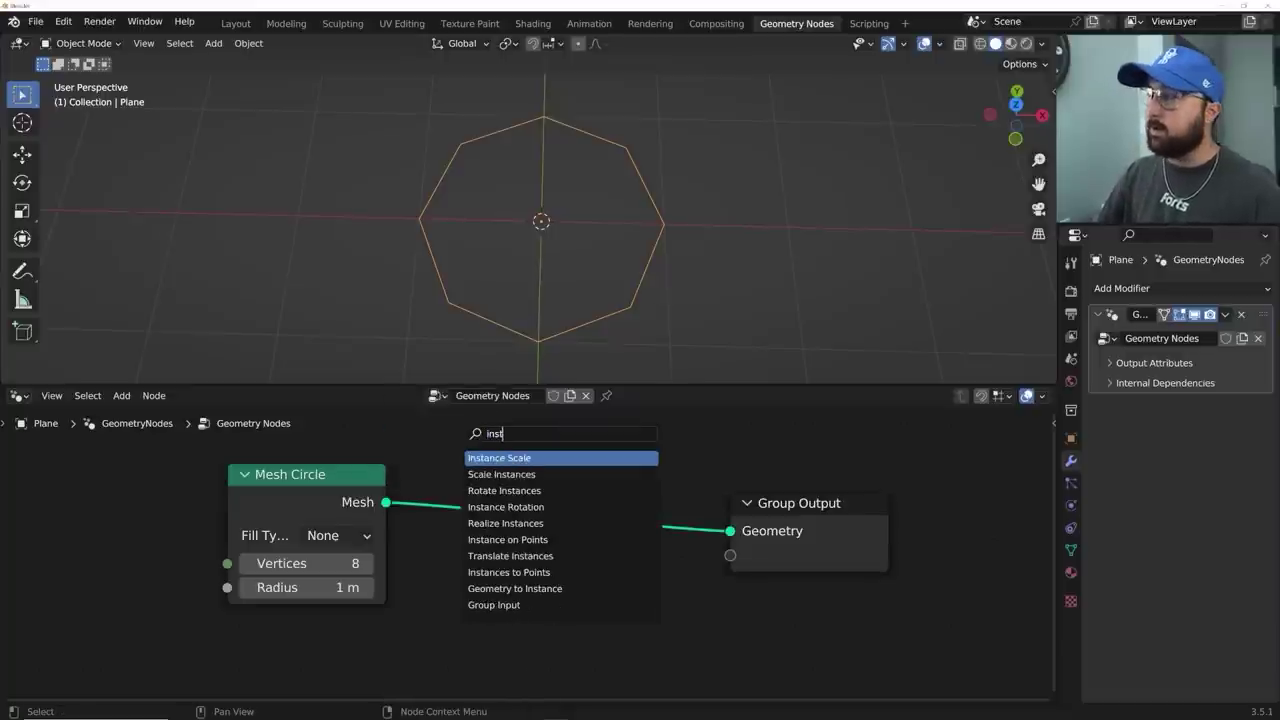
{"action": "key", "text": "Down"}
{"action": "key", "text": "Down"}
{"action": "key", "text": "Down"}
{"action": "key", "text": "Down"}
{"action": "key", "text": "Down"}
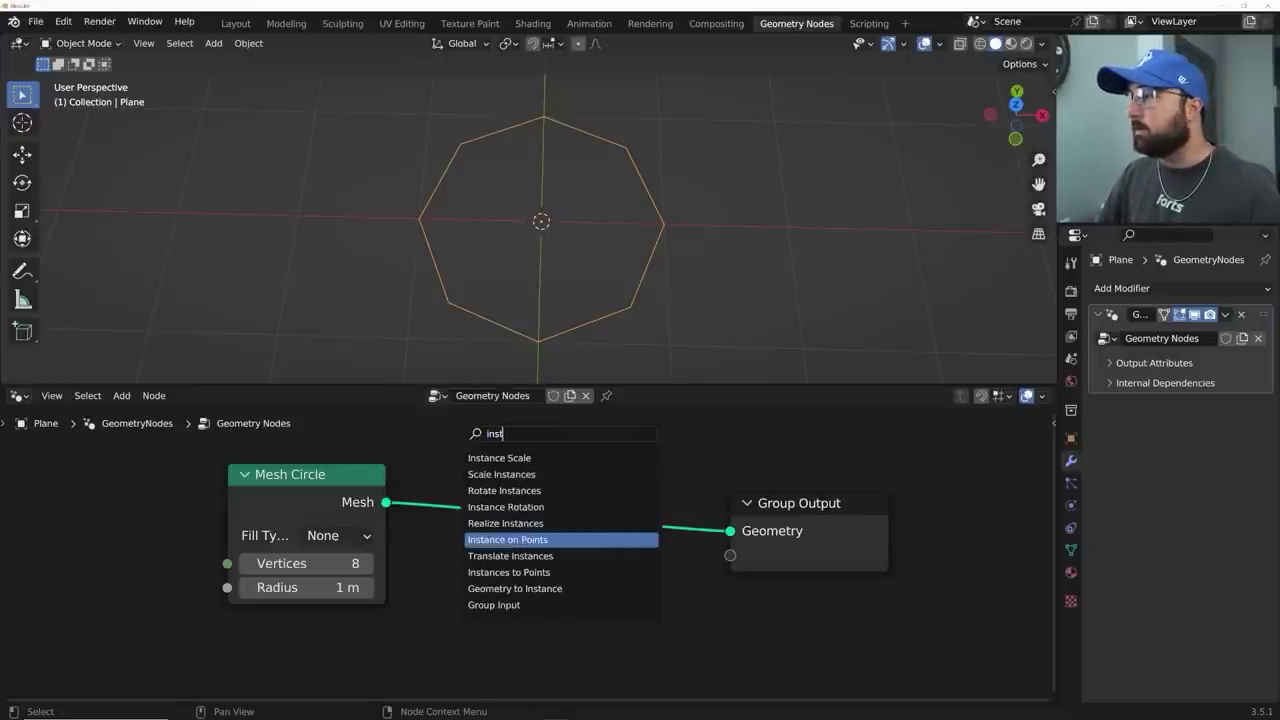
{"action": "key", "text": "Return"}
{"action": "left_click", "coordinate": [480, 432]}
- Add an Ico Sphere node and connect its Mesh output to the Instance input of Instance on Points
{"action": "scroll", "coordinate": [419, 445], "scroll_direction": "down", "scroll_amount": 2}
{"action": "key", "text": "shift+a"}
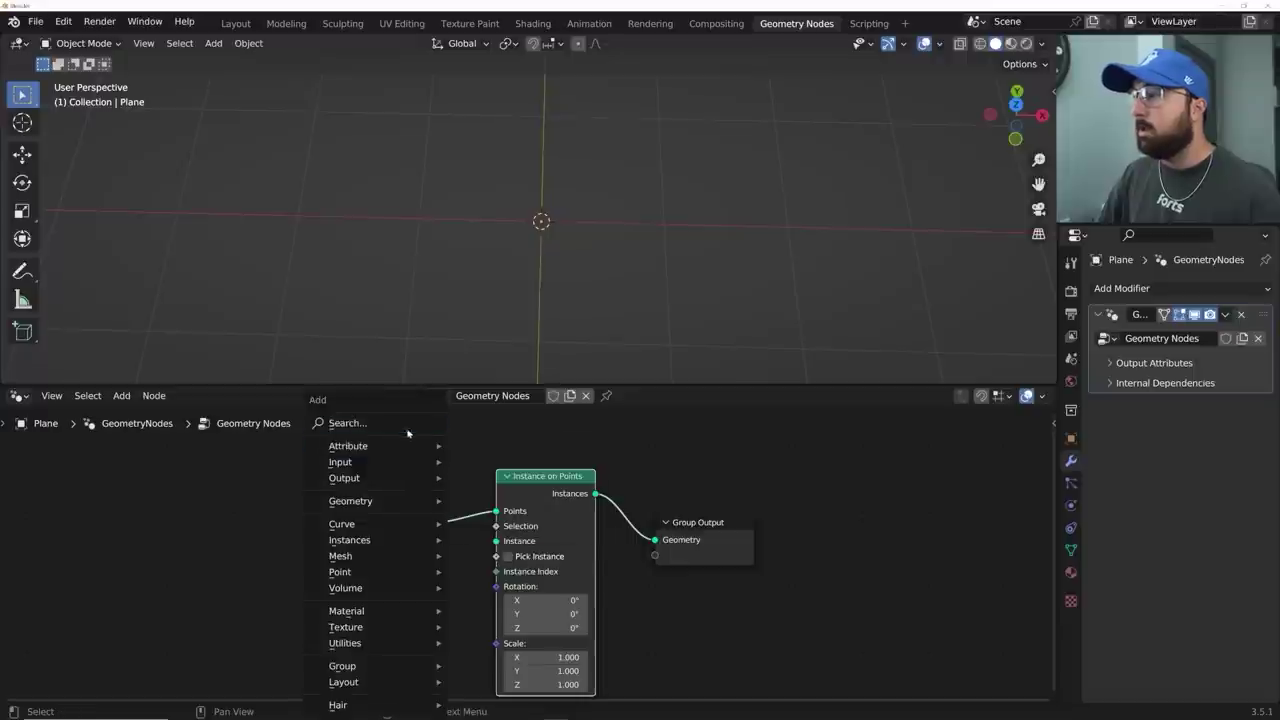
{"action": "type", "text": "ico"}
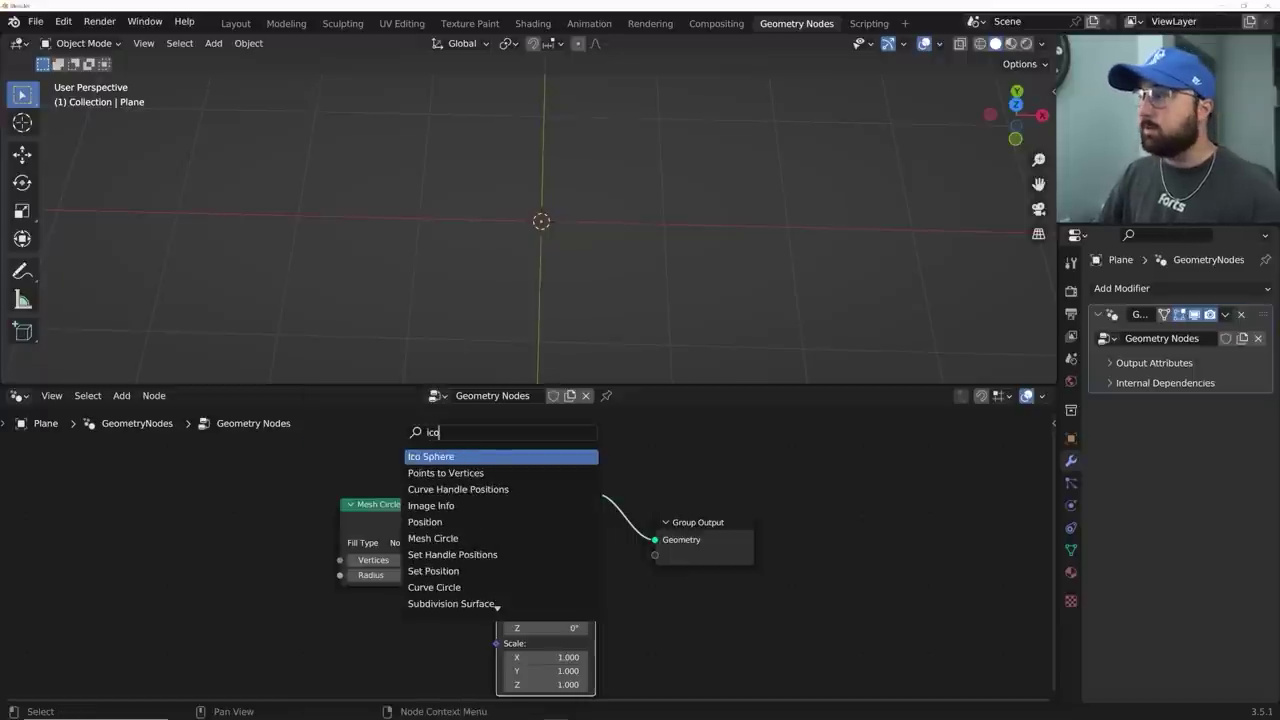
{"action": "key", "text": "Return"}
{"action": "left_click", "coordinate": [375, 622]}
{"action": "scroll", "coordinate": [344, 581], "scroll_direction": "up", "scroll_amount": 3}
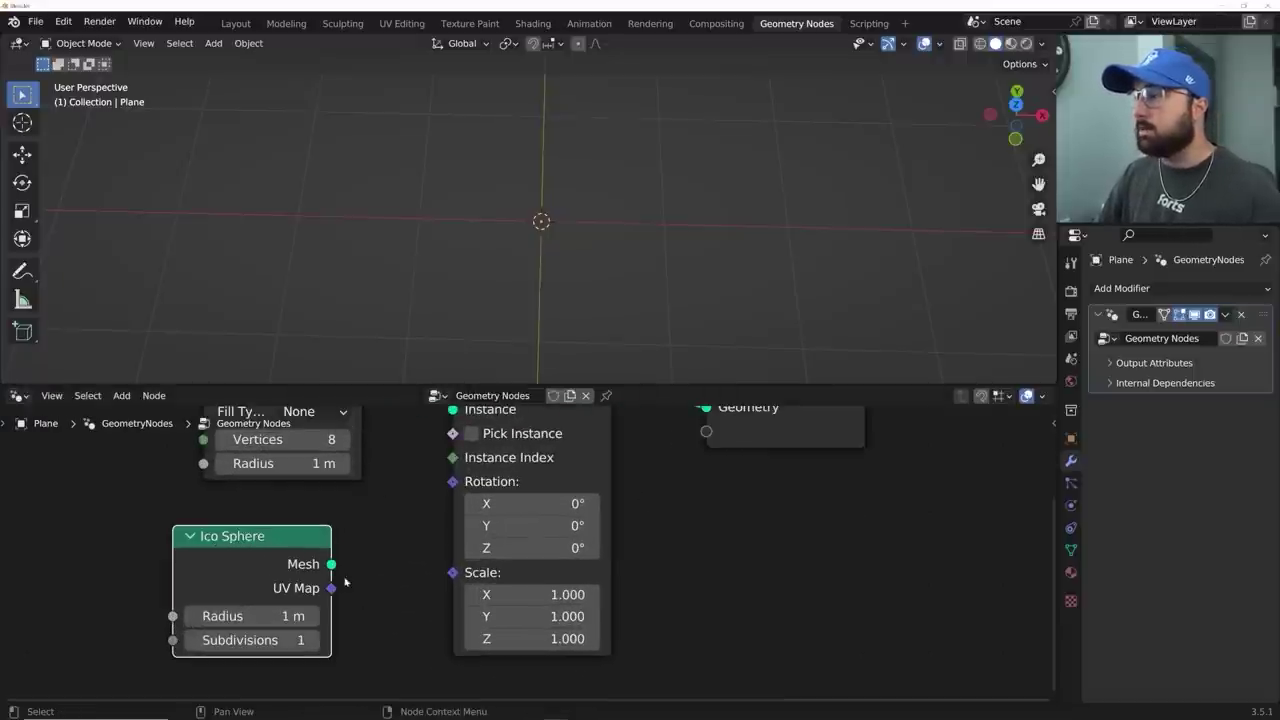
{"action": "left_click_drag", "start_coordinate": [331, 564], "coordinate": [450, 486]}
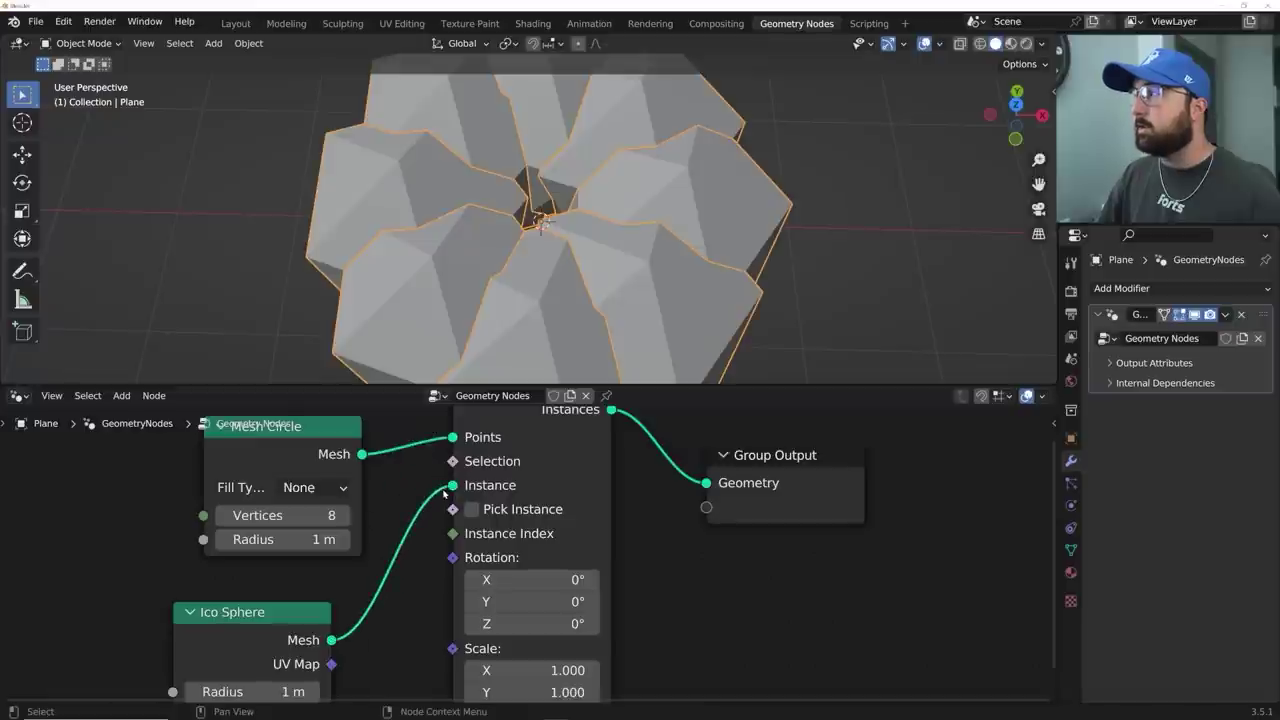
- Set the Ico Sphere's subdivisions to 4 and its radius to 0.15 m
{"action": "scroll", "coordinate": [454, 354], "scroll_direction": "down", "scroll_amount": 1}
{"action": "middle_click_drag", "start_coordinate": [400, 640], "coordinate": [436, 535]}
{"action": "left_click", "coordinate": [351, 612]}
{"action": "left_click", "coordinate": [351, 612]}
{"action": "left_click", "coordinate": [352, 612]}
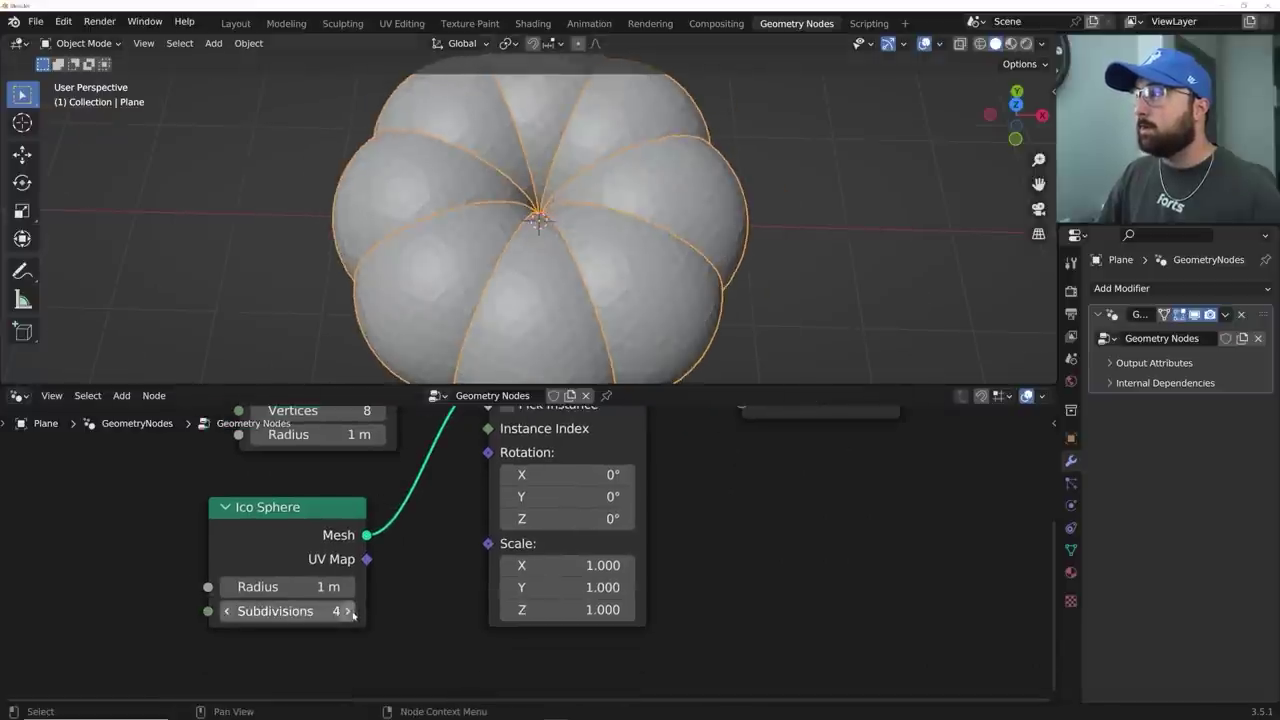
{"action": "left_click_drag", "start_coordinate": [313, 590], "coordinate": [275, 587], "text": "shift"}
- Insert a Set Shade Smooth node between Instance on Points and the Group Output
{"action": "scroll", "coordinate": [446, 590], "scroll_direction": "down", "scroll_amount": 2}
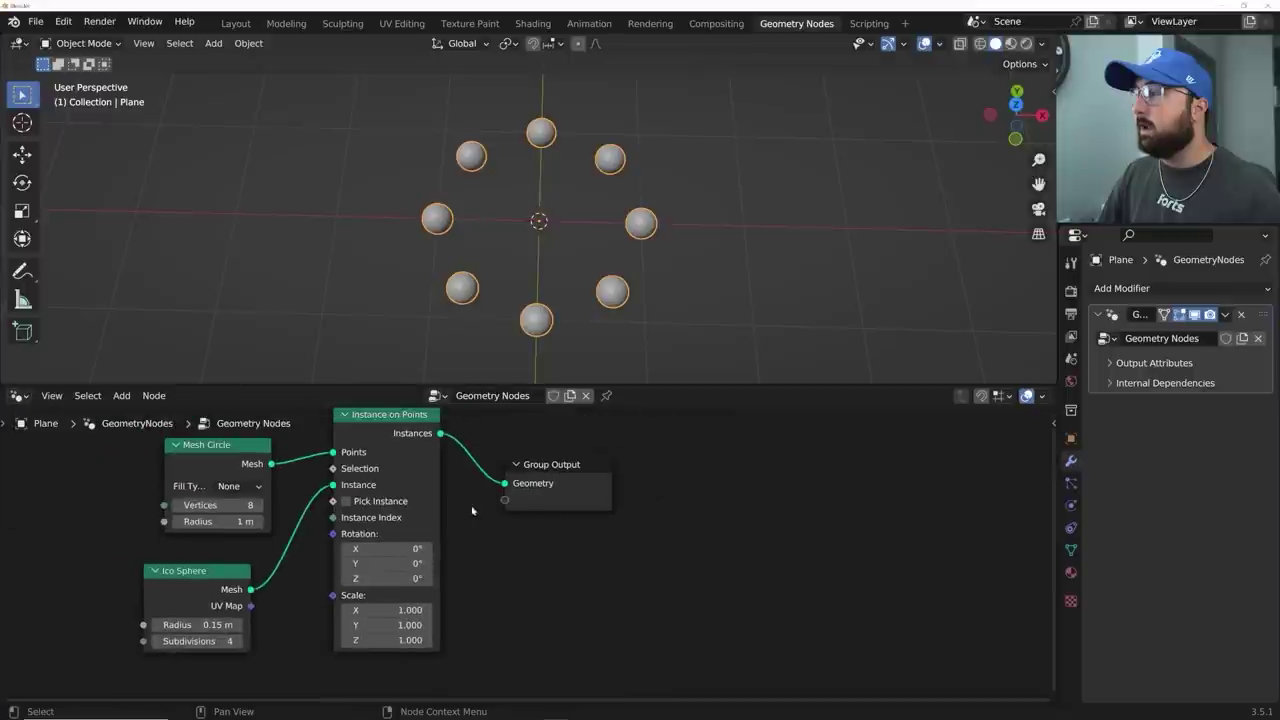
{"action": "key", "text": "shift+a"}
{"action": "left_click", "coordinate": [462, 420]}
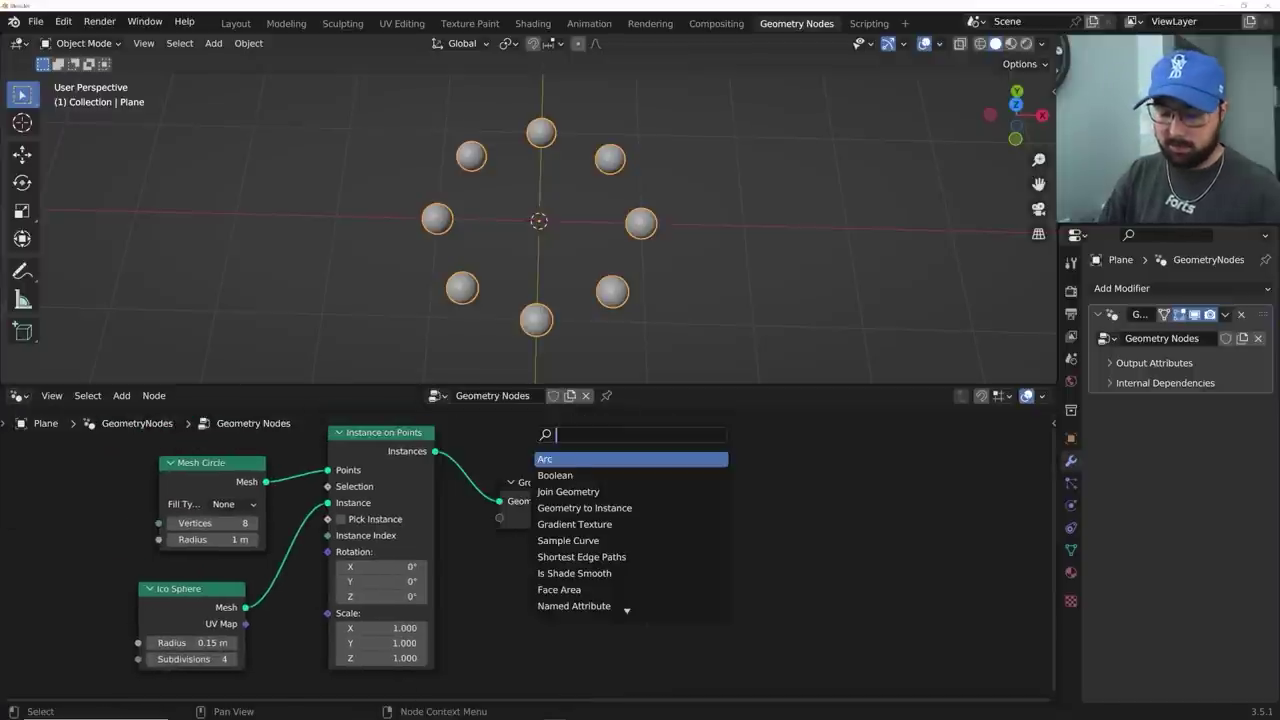
{"action": "type", "text": "smooth"}
{"action": "left_click", "coordinate": [560, 475]}
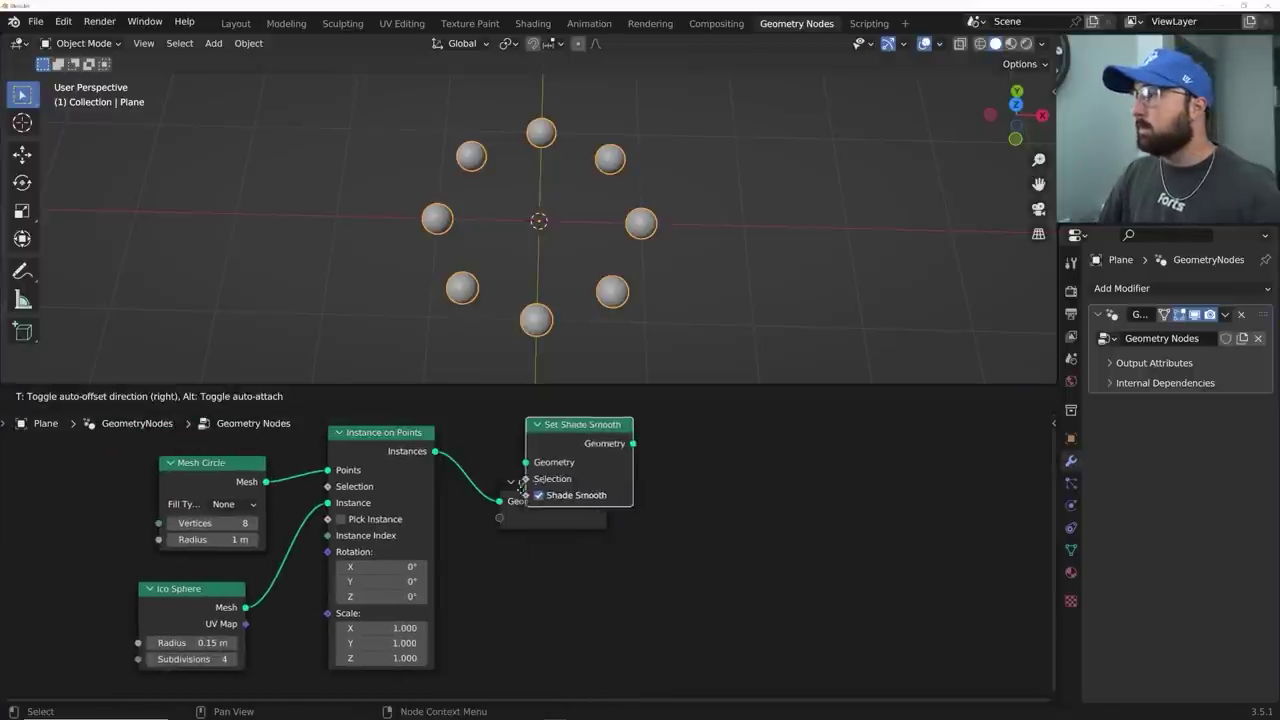
{"action": "left_click", "coordinate": [485, 503]}
{"action": "scroll", "coordinate": [620, 243], "scroll_direction": "up", "scroll_amount": 4}
{"action": "mouse_move", "coordinate": [625, 240]}
{"action": "middle_mouse_down"}
{"action": "mouse_move", "coordinate": [671, 229]}
{"action": "mouse_move", "coordinate": [632, 234]}
{"action": "middle_mouse_up"}
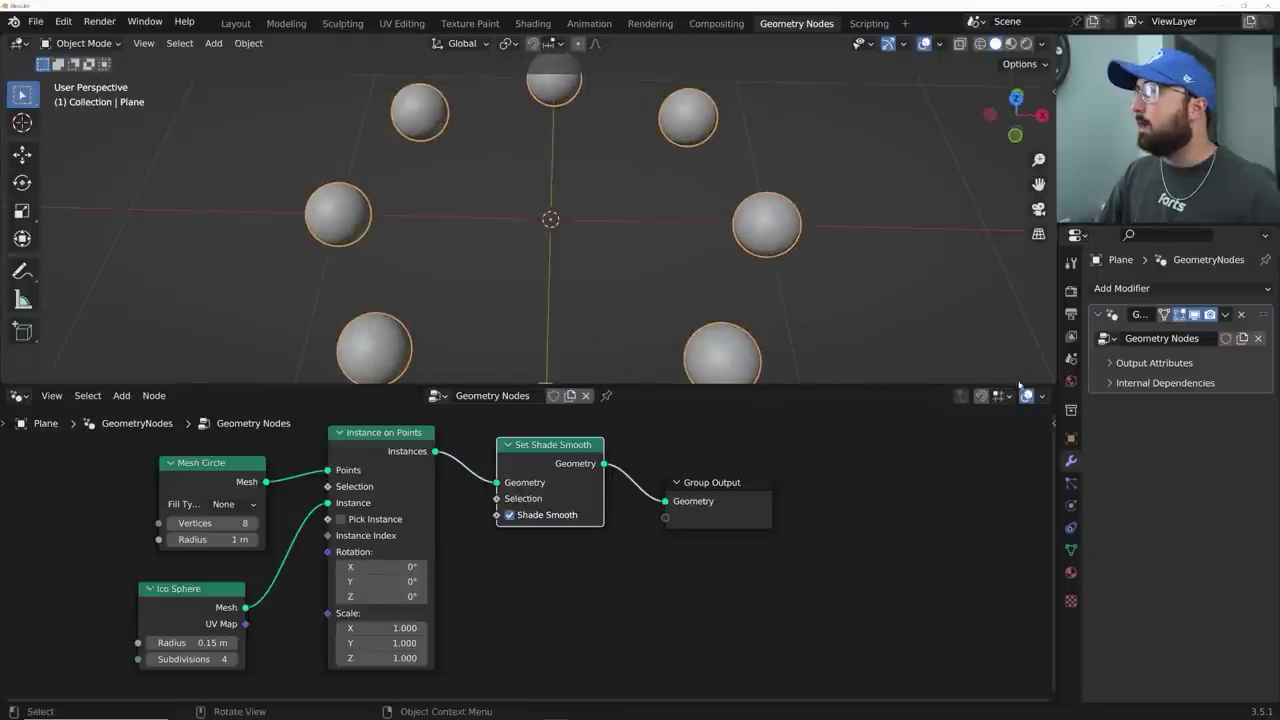
- Try rotating the sphere ring about its Z axis, and reset the Z rotation to 0°
{"action": "left_click", "coordinate": [1070, 439]}
{"action": "scroll", "coordinate": [600, 254], "scroll_direction": "down", "scroll_amount": 4}
{"action": "mouse_move", "coordinate": [1197, 422]}
{"action": "left_mouse_down"}
{"action": "mouse_move", "coordinate": [1094, 422]}
{"action": "mouse_move", "coordinate": [1203, 426]}
{"action": "left_mouse_up"}
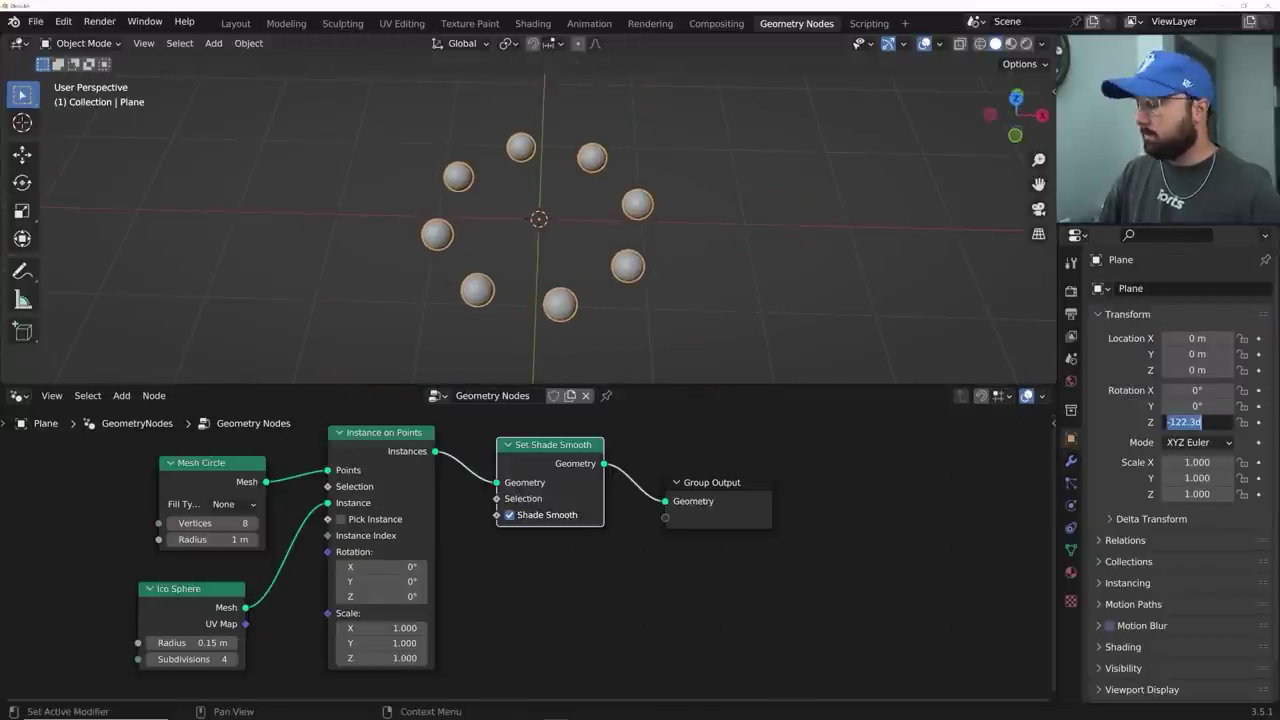
{"action": "type", "text": "0"}
{"action": "key", "text": "Return"}
- Add a Bezier circle curve at the centre of the sphere ring
{"action": "middle_click_drag", "start_coordinate": [690, 182], "coordinate": [675, 258]}
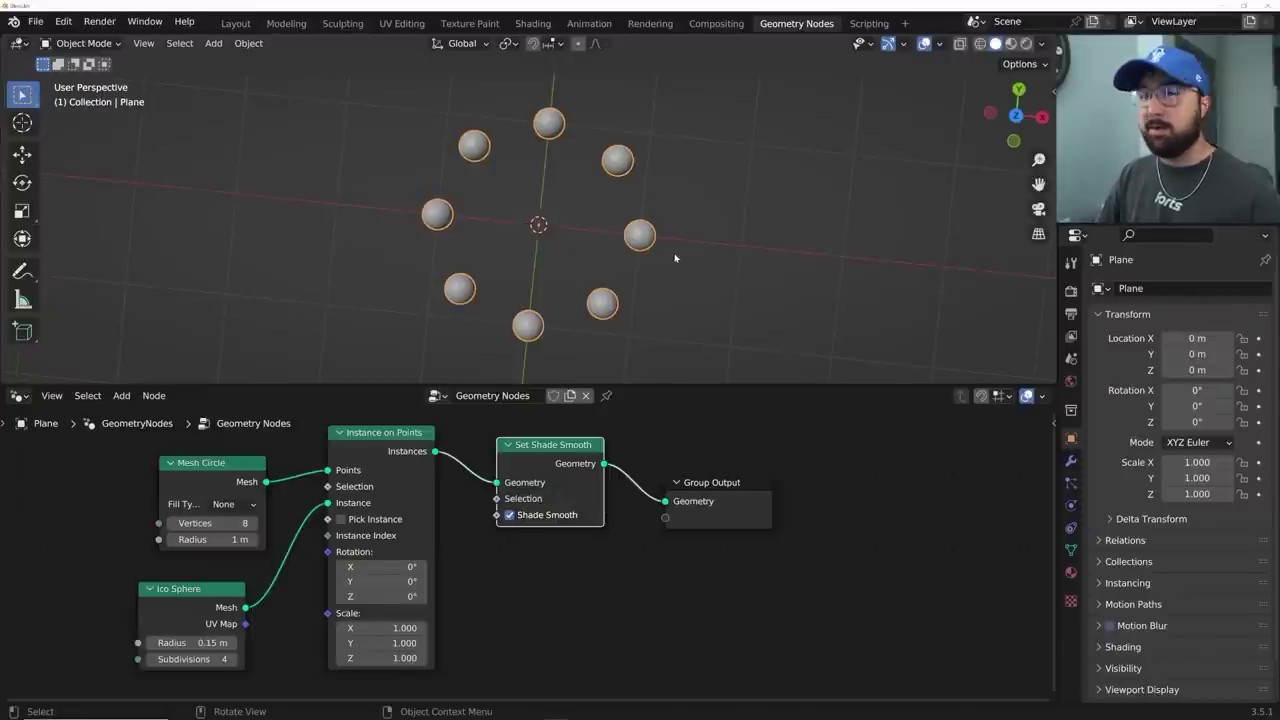
{"action": "key", "text": "shift+a"}
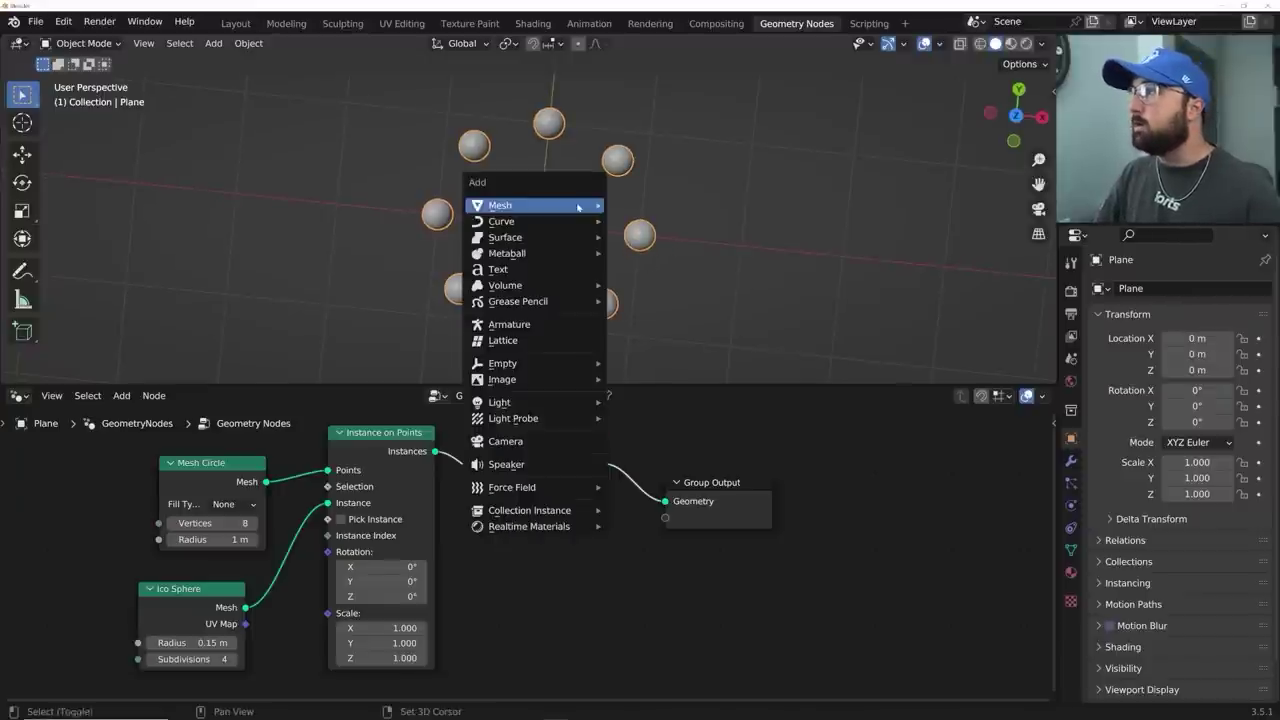
{"action": "mouse_move", "coordinate": [523, 225]}
{"action": "left_click", "coordinate": [640, 237]}
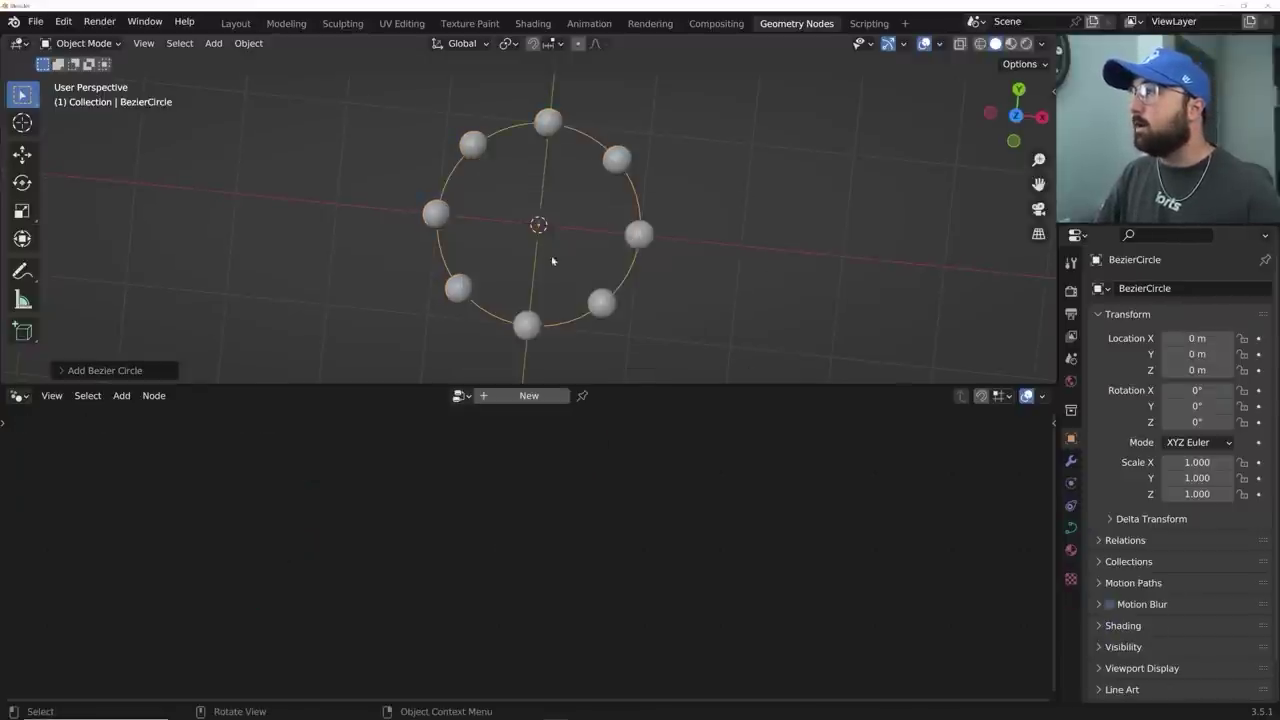
- Give the sphere ring a Follow Path constraint with the Bezier circle as its target
{"action": "left_click", "coordinate": [643, 237]}
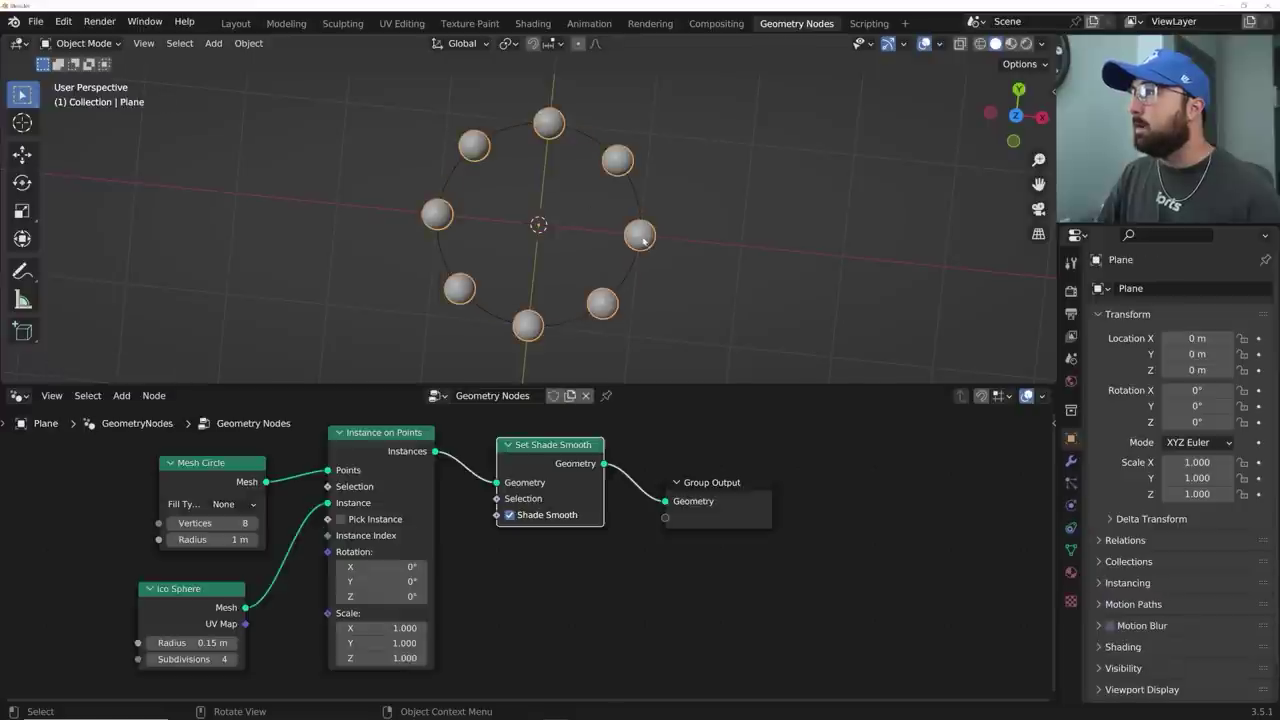
{"action": "left_click", "coordinate": [1071, 528]}
{"action": "left_click", "coordinate": [1163, 290]}
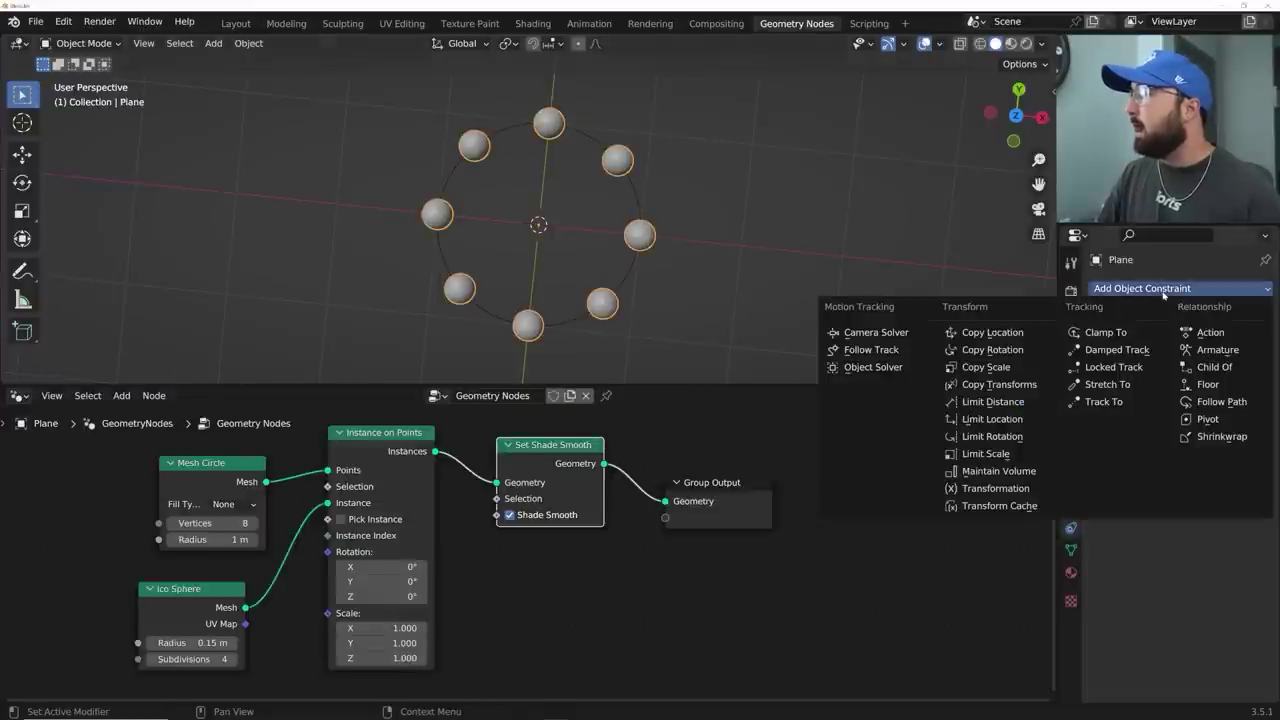
{"action": "left_click", "coordinate": [1213, 401]}
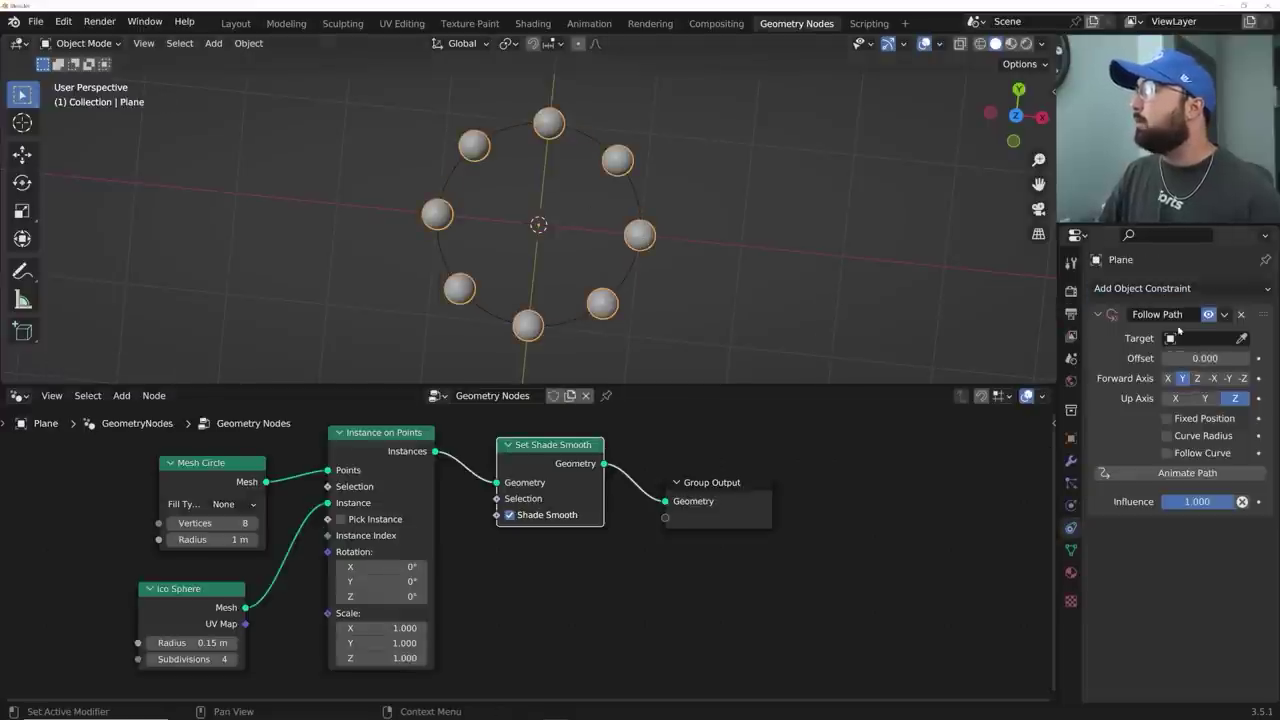
{"action": "left_click", "coordinate": [1205, 338]}
{"action": "left_click", "coordinate": [1180, 363]}
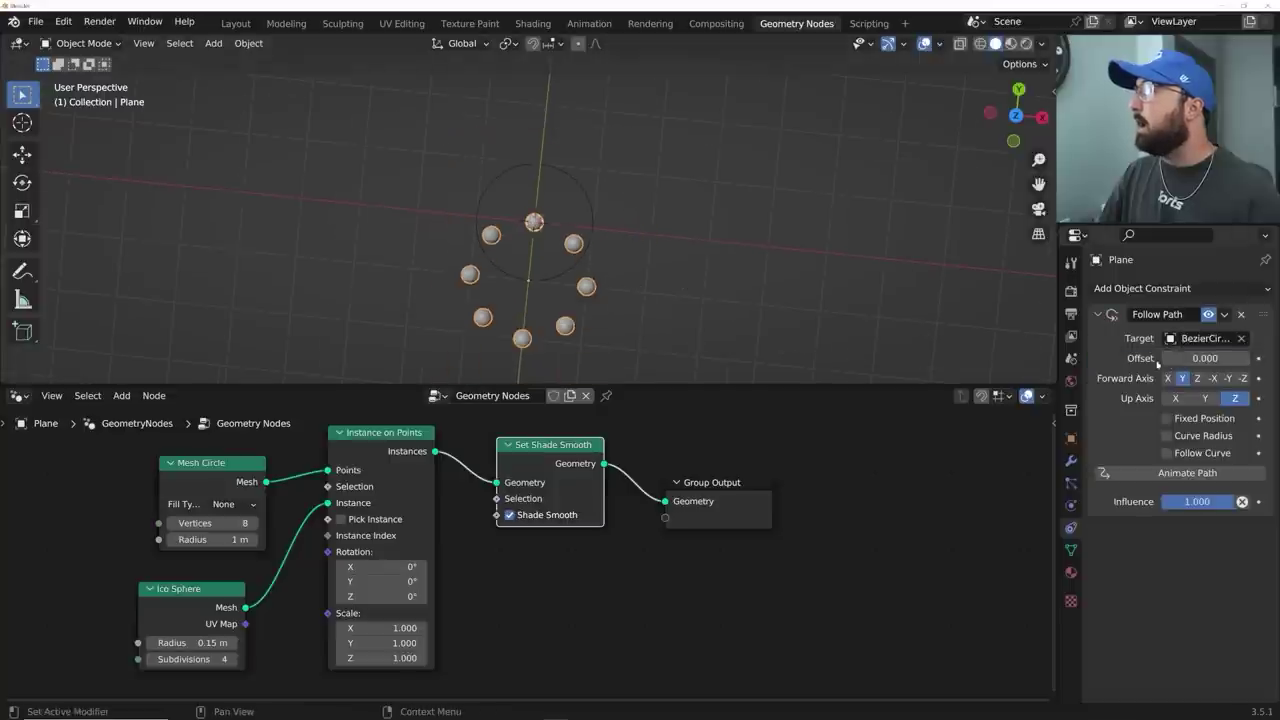
- Try changing the Follow Path offset of the sphere ring, and undo the change
{"action": "left_click_drag", "start_coordinate": [1162, 360], "coordinate": [1052, 360]}
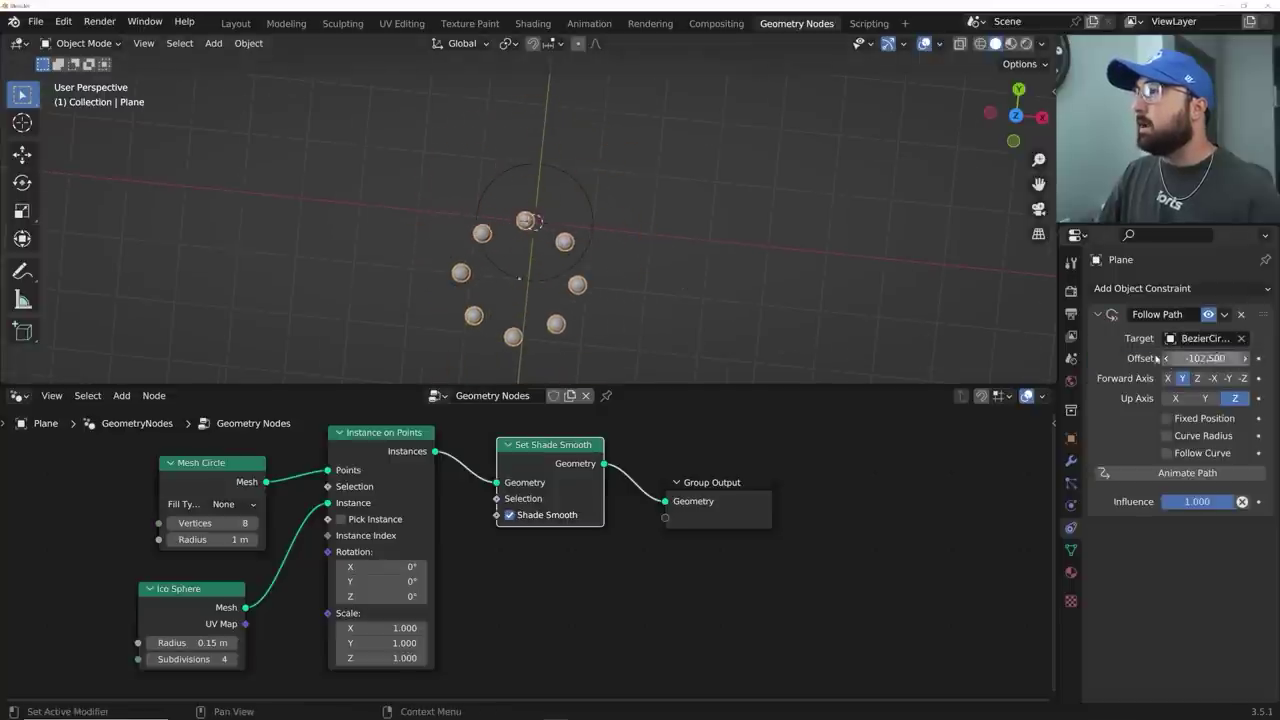
{"action": "key", "text": "ctrl+z"}
{"action": "middle_click_drag", "start_coordinate": [331, 277], "coordinate": [314, 279]}
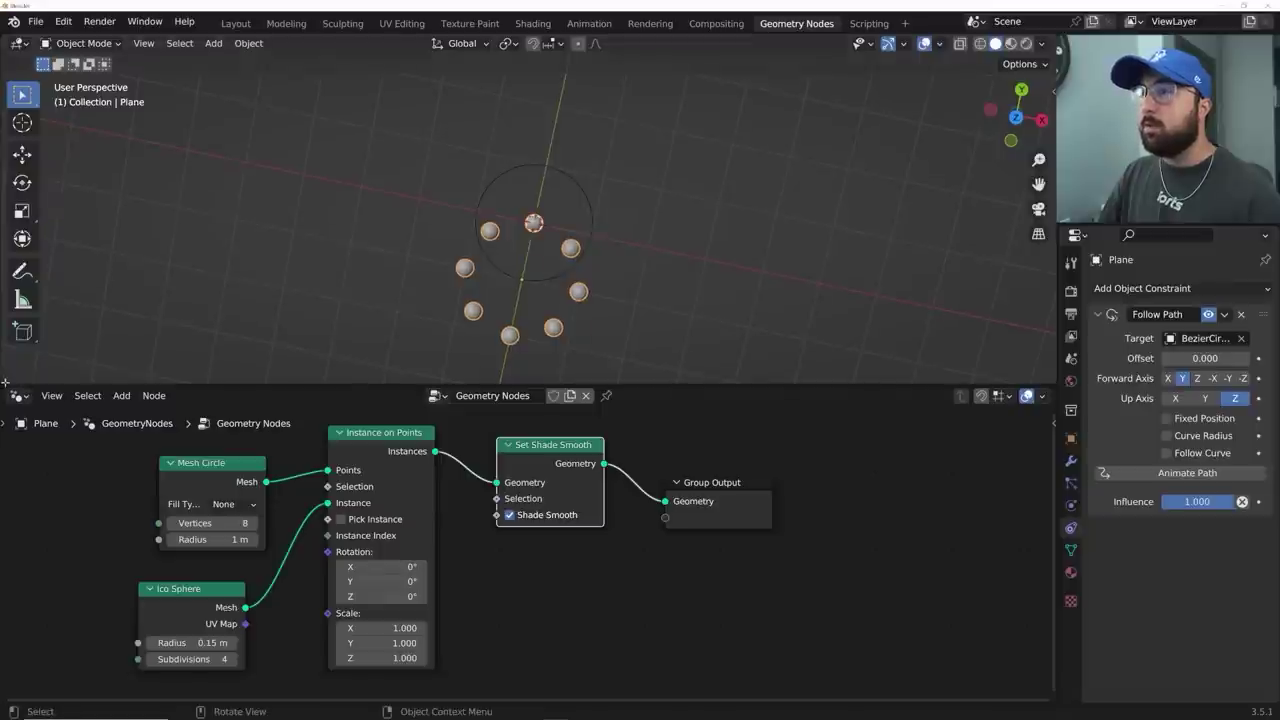
- Split a new area off the 3D viewport, make it a Timeline, and enlarge it
{"action": "left_click_drag", "start_coordinate": [5, 379], "coordinate": [16, 316]}
{"action": "left_click", "coordinate": [16, 327]}
{"action": "left_click", "coordinate": [228, 389]}
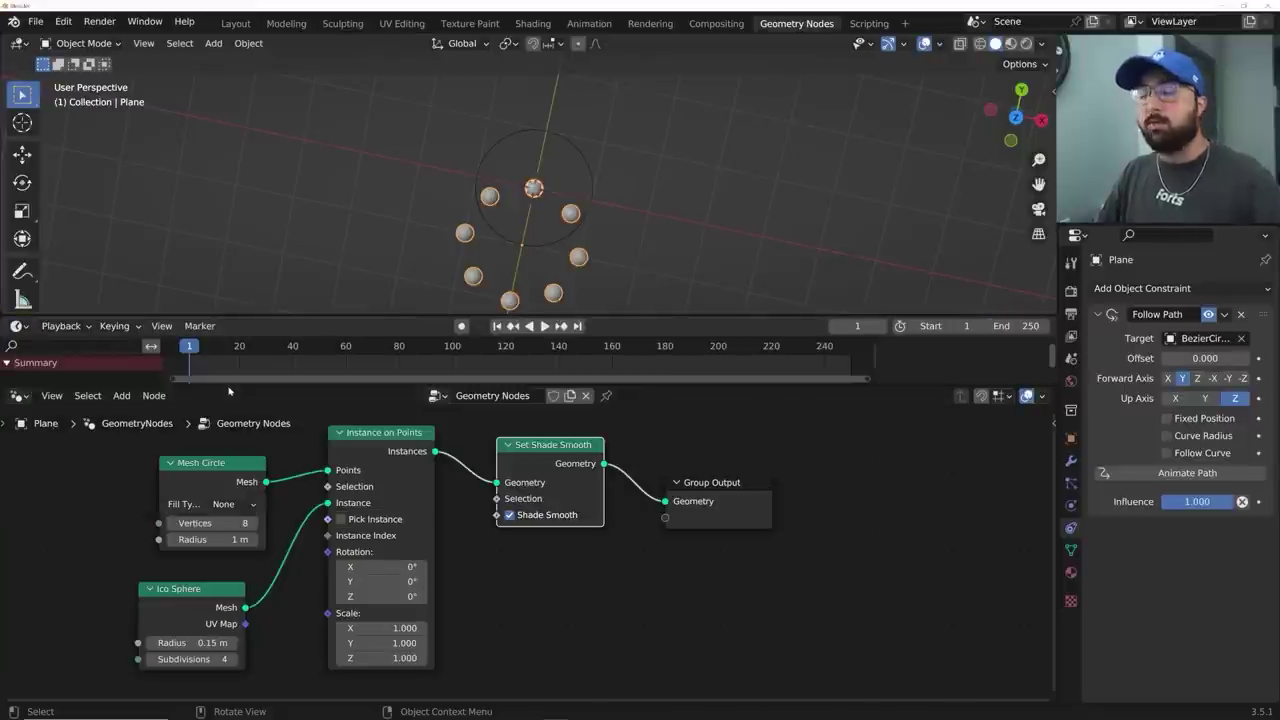
{"action": "left_click_drag", "start_coordinate": [318, 316], "coordinate": [331, 288]}
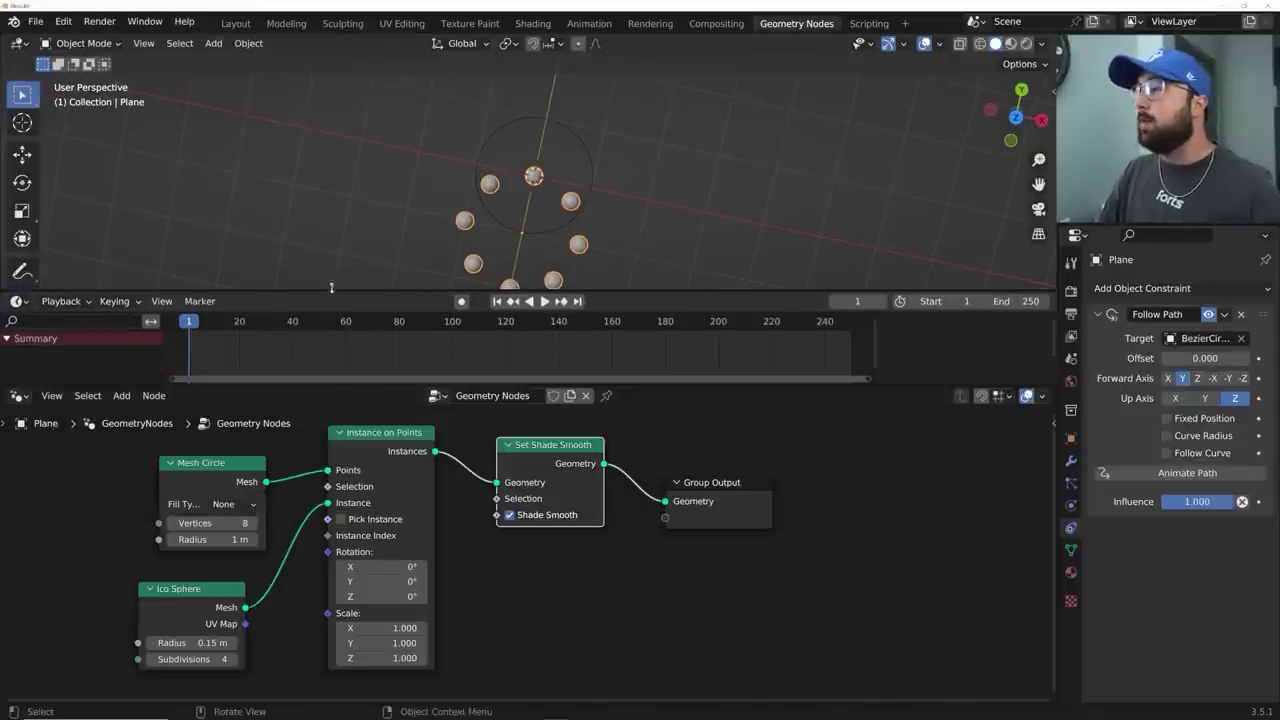
- Keyframe the Follow Path offset as 0 at frame 0 and 200 at frame 250, and preview the motion
{"action": "middle_click_drag", "start_coordinate": [620, 238], "coordinate": [612, 185]}
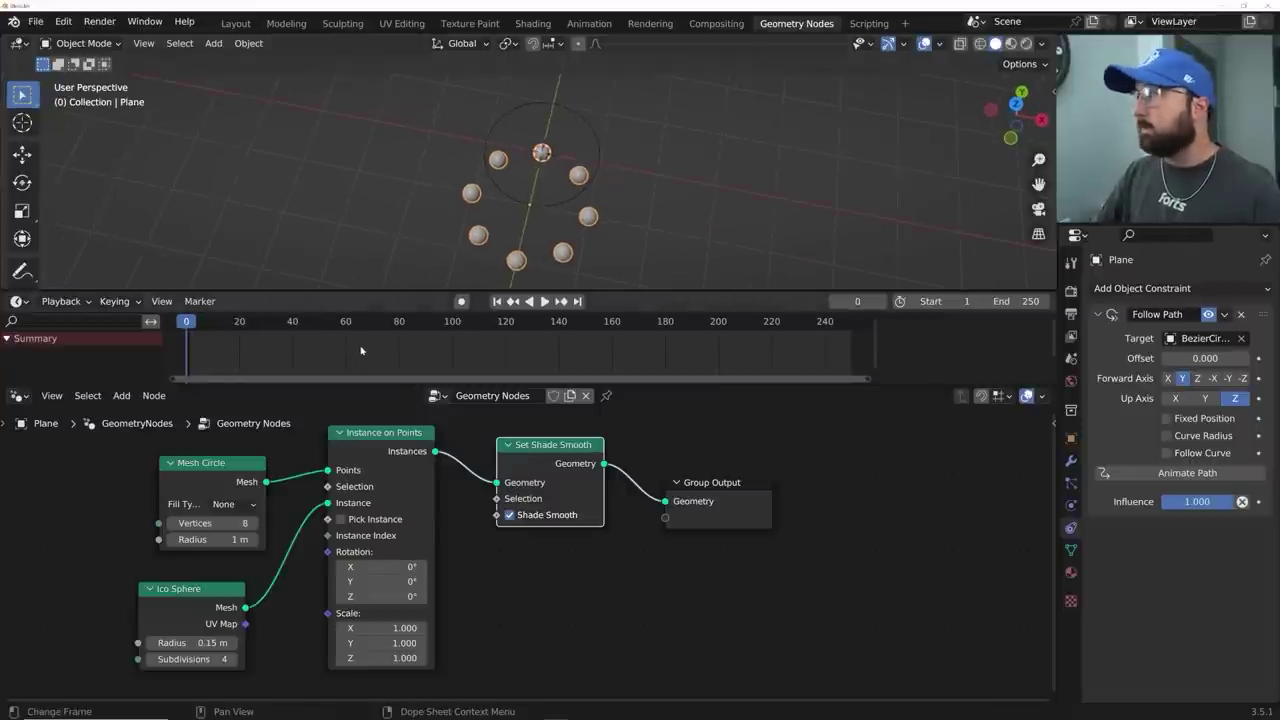
{"action": "left_click", "coordinate": [1259, 359]}
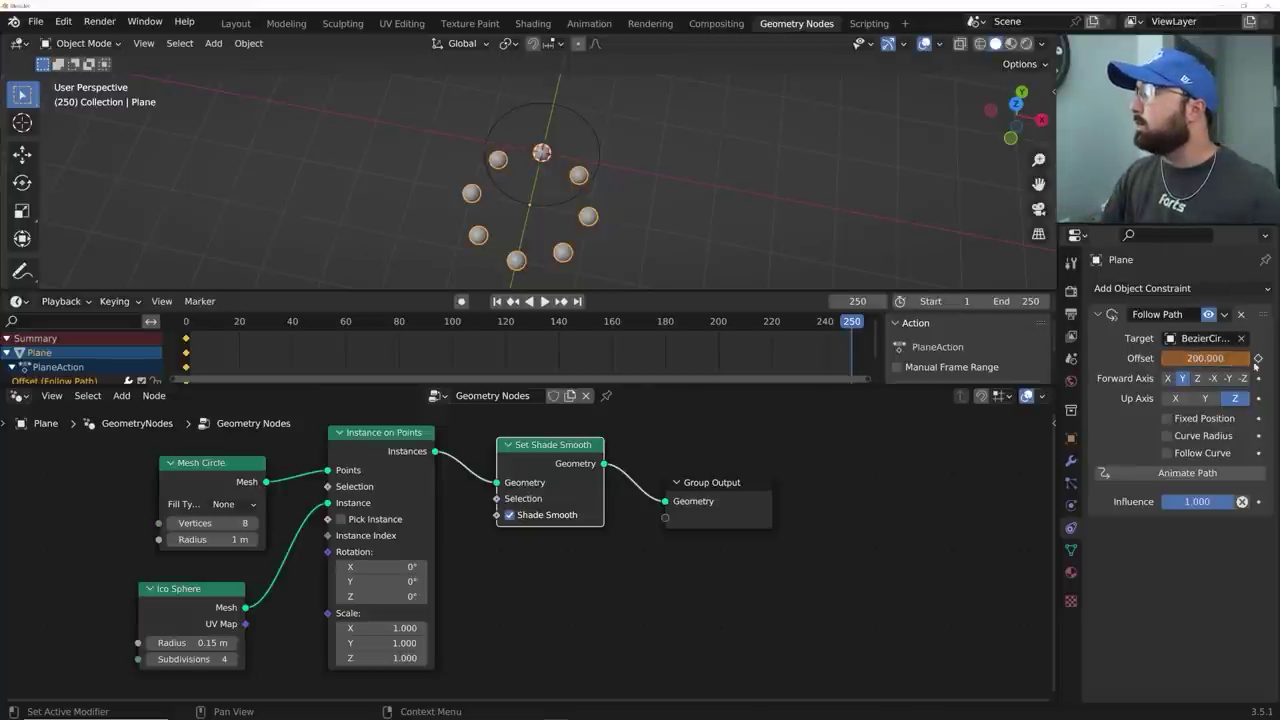
{"action": "key", "text": "space"}
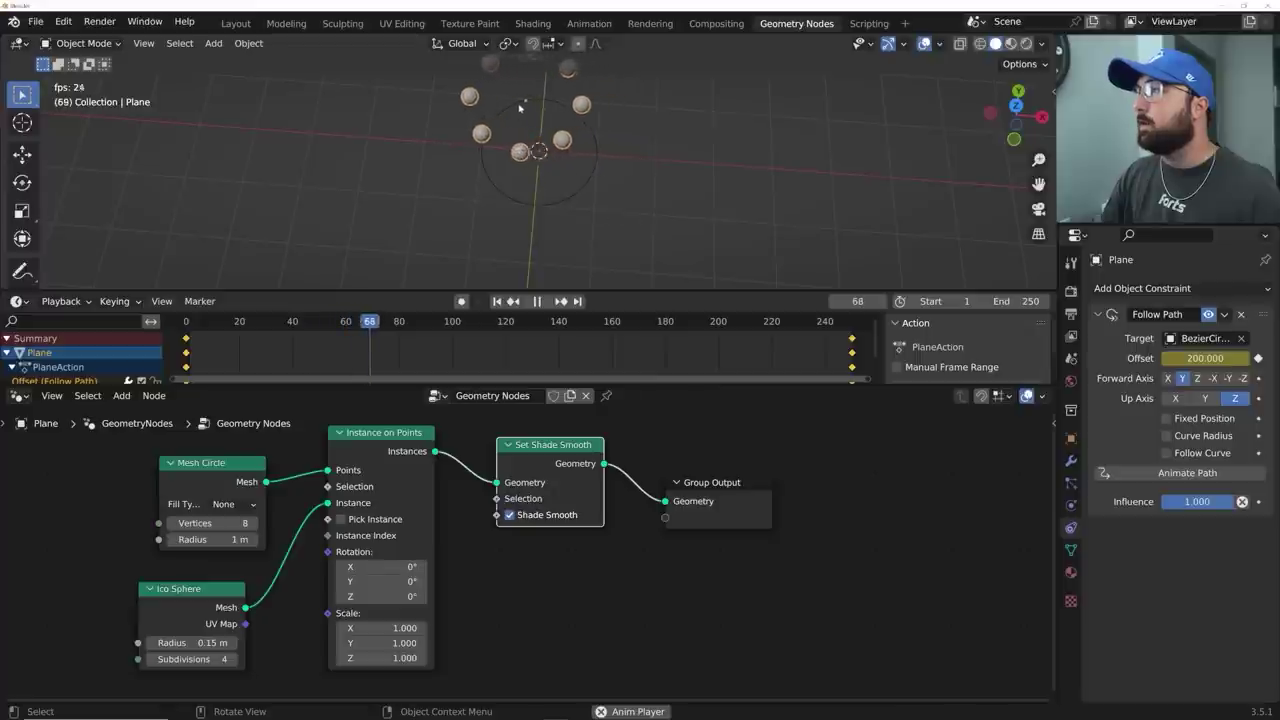
{"action": "key", "text": "space"}
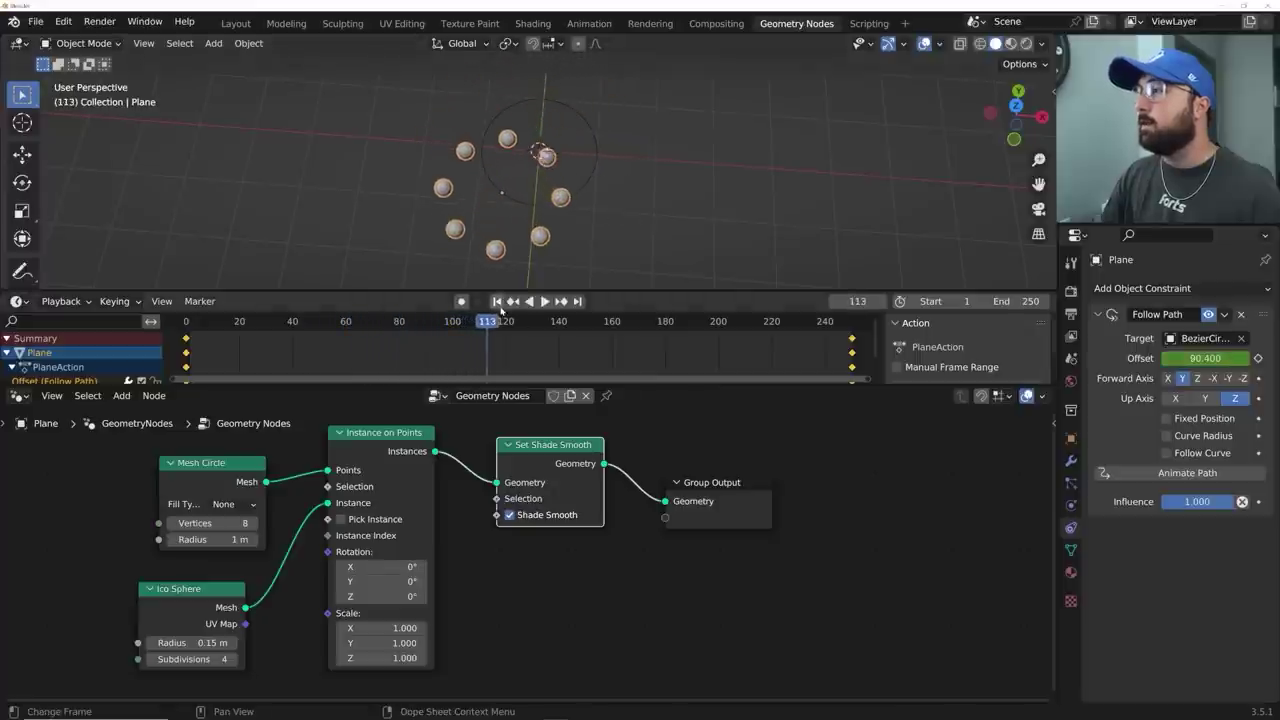
{"action": "left_click", "coordinate": [497, 301]}
{"action": "key", "text": "Left"}
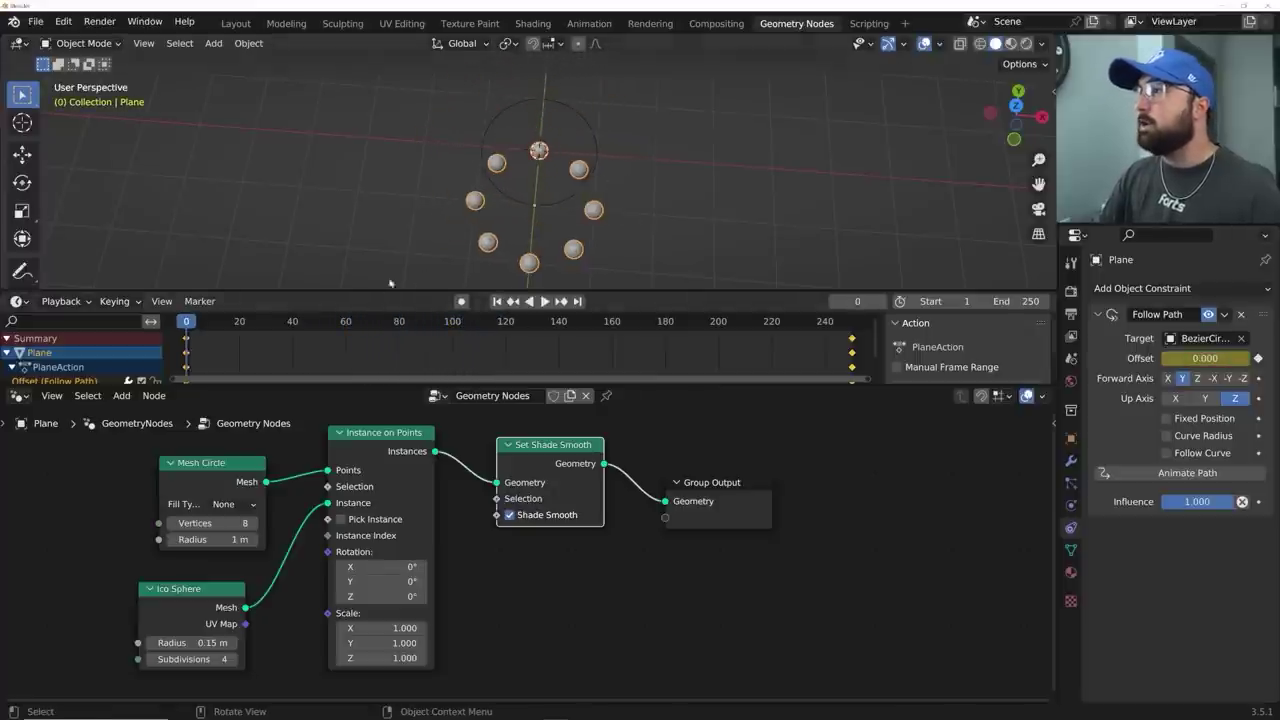
- Switch to the Layout workspace, frame the sphere ring in the viewport, and enlarge the timeline
{"action": "left_click", "coordinate": [234, 24]}
{"action": "middle_click_drag", "start_coordinate": [425, 305], "coordinate": [486, 368]}
{"action": "scroll", "coordinate": [540, 378], "scroll_direction": "up", "scroll_amount": 3}
{"action": "middle_click_drag", "start_coordinate": [586, 386], "coordinate": [560, 341], "text": "shift"}
{"action": "key", "text": "KP_Decimal"}
{"action": "scroll", "coordinate": [563, 294], "scroll_direction": "down", "scroll_amount": 4}
{"action": "left_click_drag", "start_coordinate": [351, 653], "coordinate": [354, 603]}
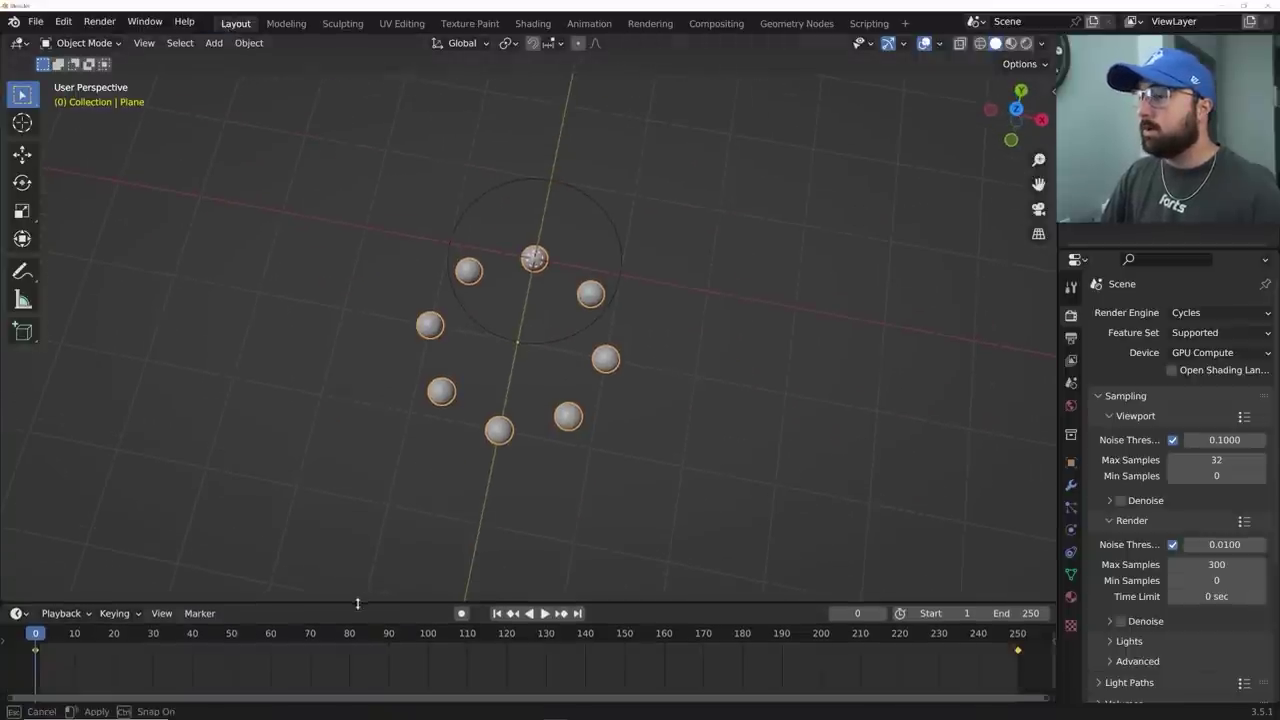
- Try adjusting the sphere ring's Z rotation while it is on the path, and undo it
{"action": "left_click", "coordinate": [1070, 462]}
{"action": "mouse_move", "coordinate": [1197, 446]}
{"action": "left_mouse_down"}
{"action": "mouse_move", "coordinate": [1155, 446]}
{"action": "mouse_move", "coordinate": [1220, 446]}
{"action": "left_mouse_up"}
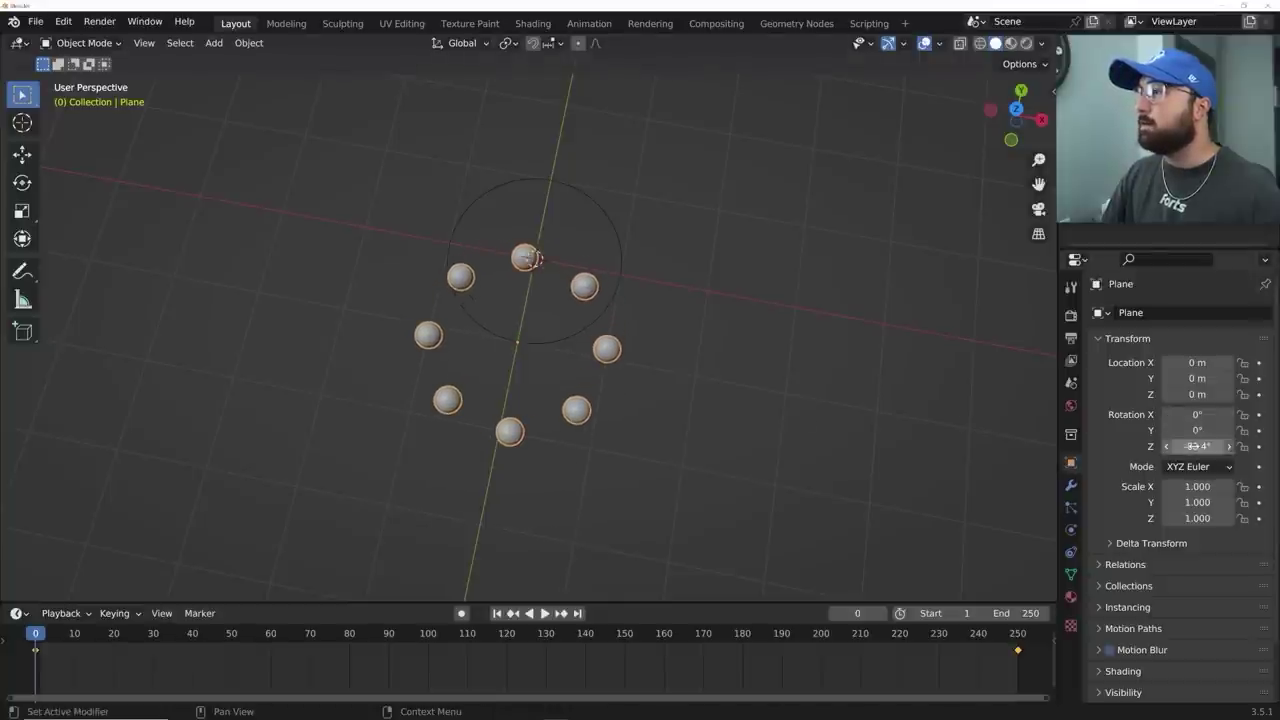
{"action": "key", "text": "ctrl+z"}
- Preview the path motion, and keyframe the ring's rotation with Z at 0° at frame 0 and -720° at frame 250
{"action": "key", "text": "space"}
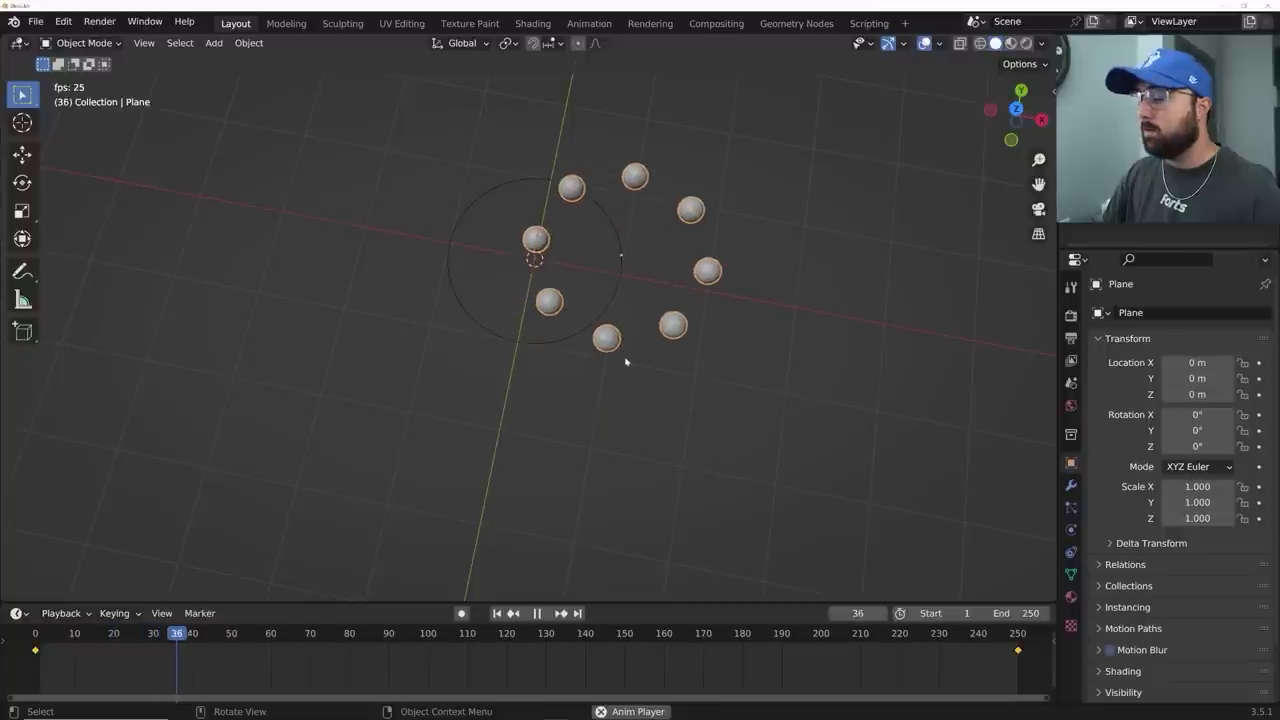
{"action": "key", "text": "Escape"}
{"action": "key", "text": "Left"}
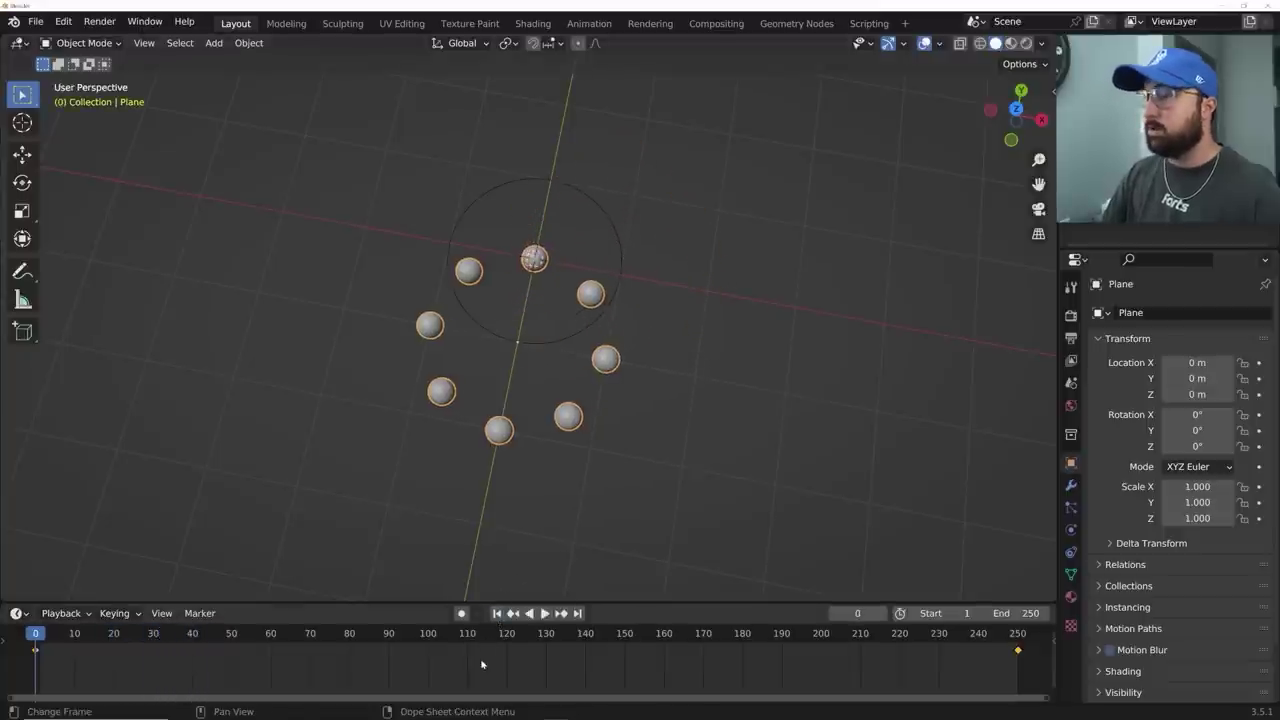
{"action": "left_click", "coordinate": [578, 613]}
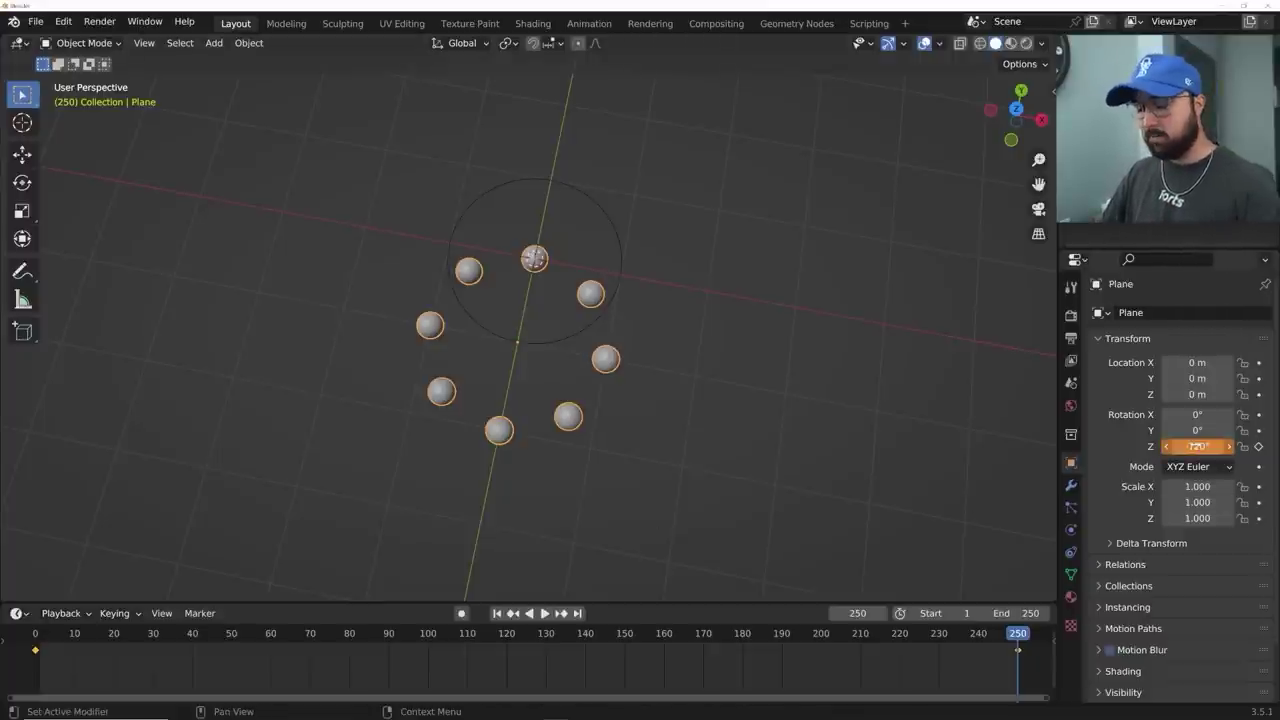
{"action": "key", "text": "i"}
- Play the animation and examine the spheres' combined motion from the top view
{"action": "key", "text": "space"}
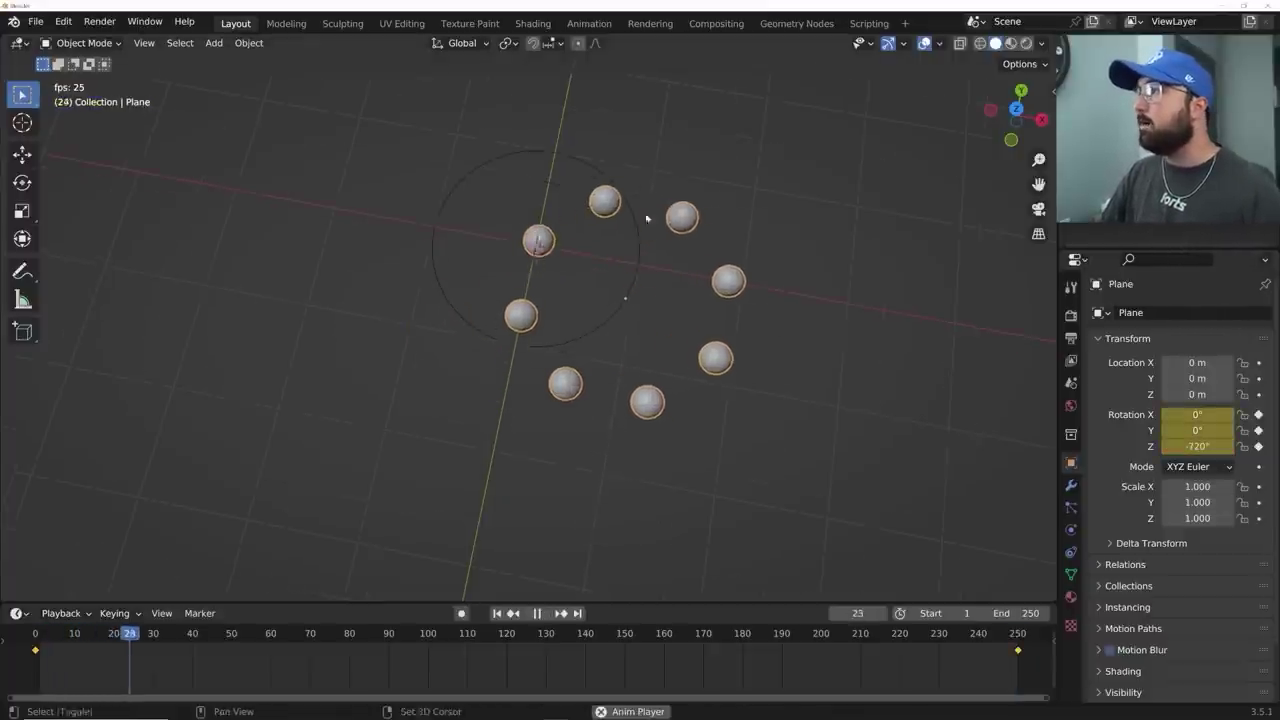
{"action": "key", "text": "grave"}
{"action": "left_click", "coordinate": [614, 100]}
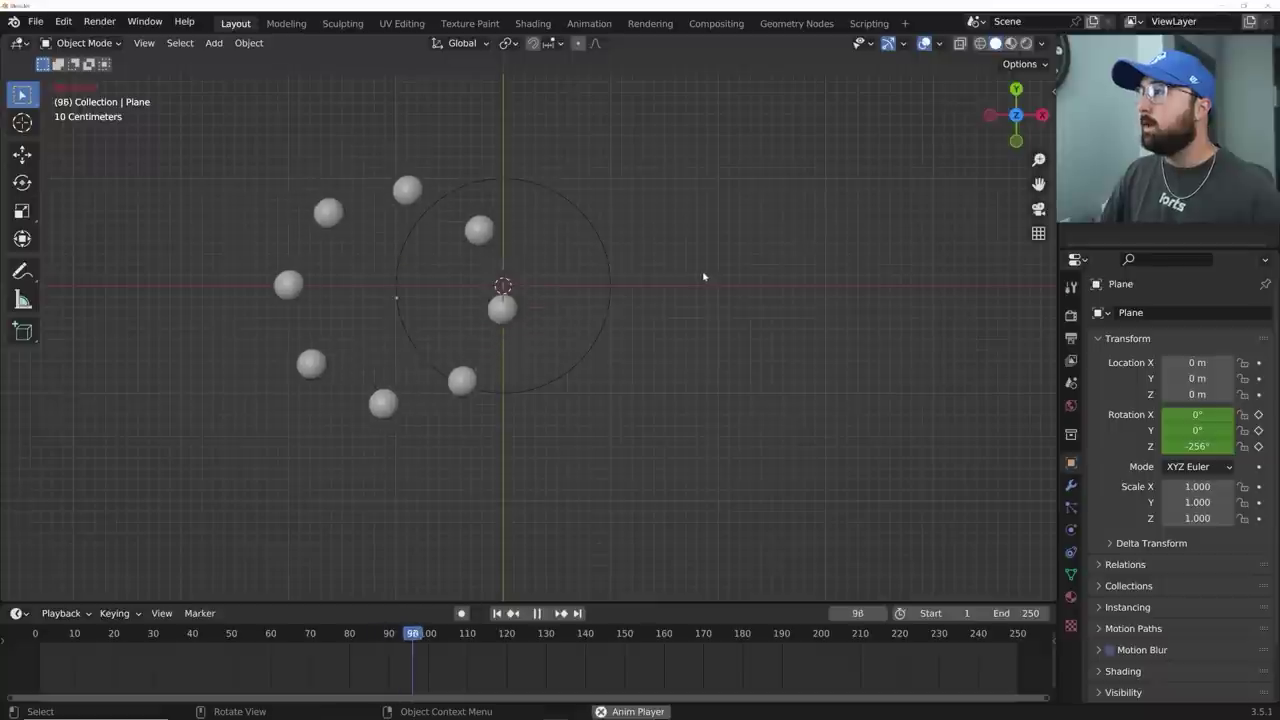
{"action": "key", "text": "space"}
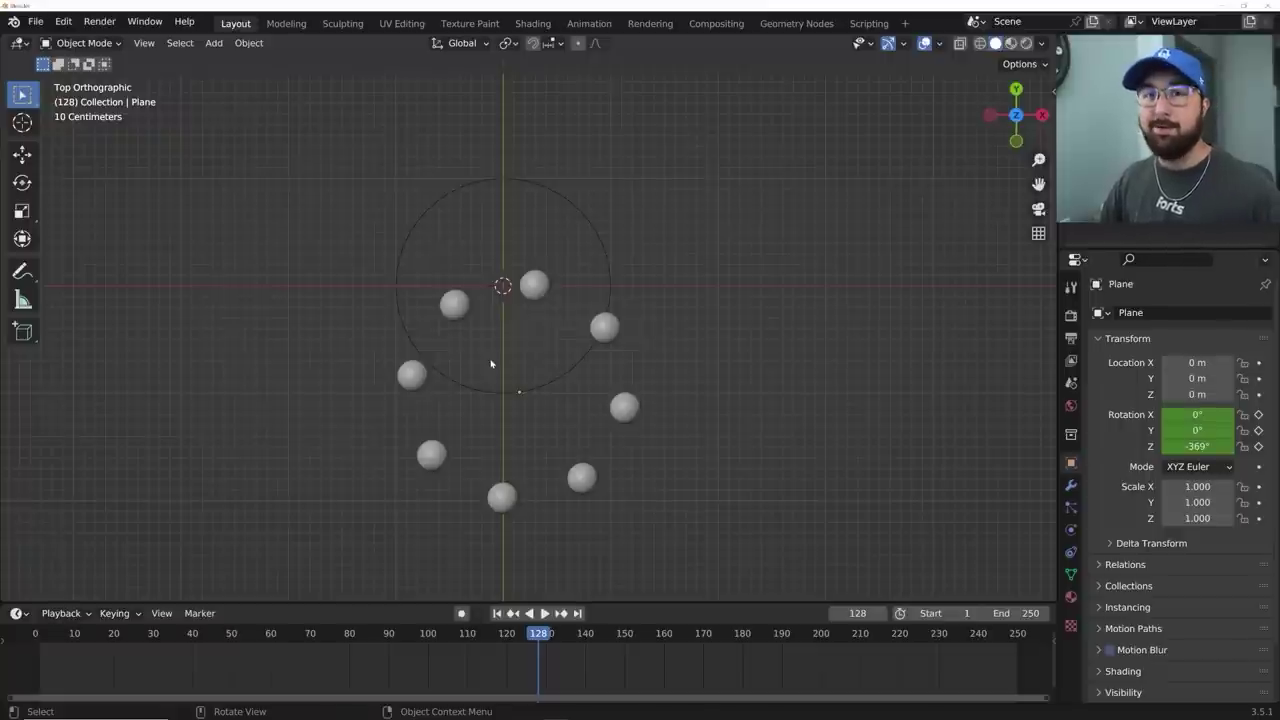
- Select the sphere ring, return to the Geometry Nodes workspace, and move the Mesh Circle node farther from Instance on Points
{"action": "left_click", "coordinate": [530, 300]}
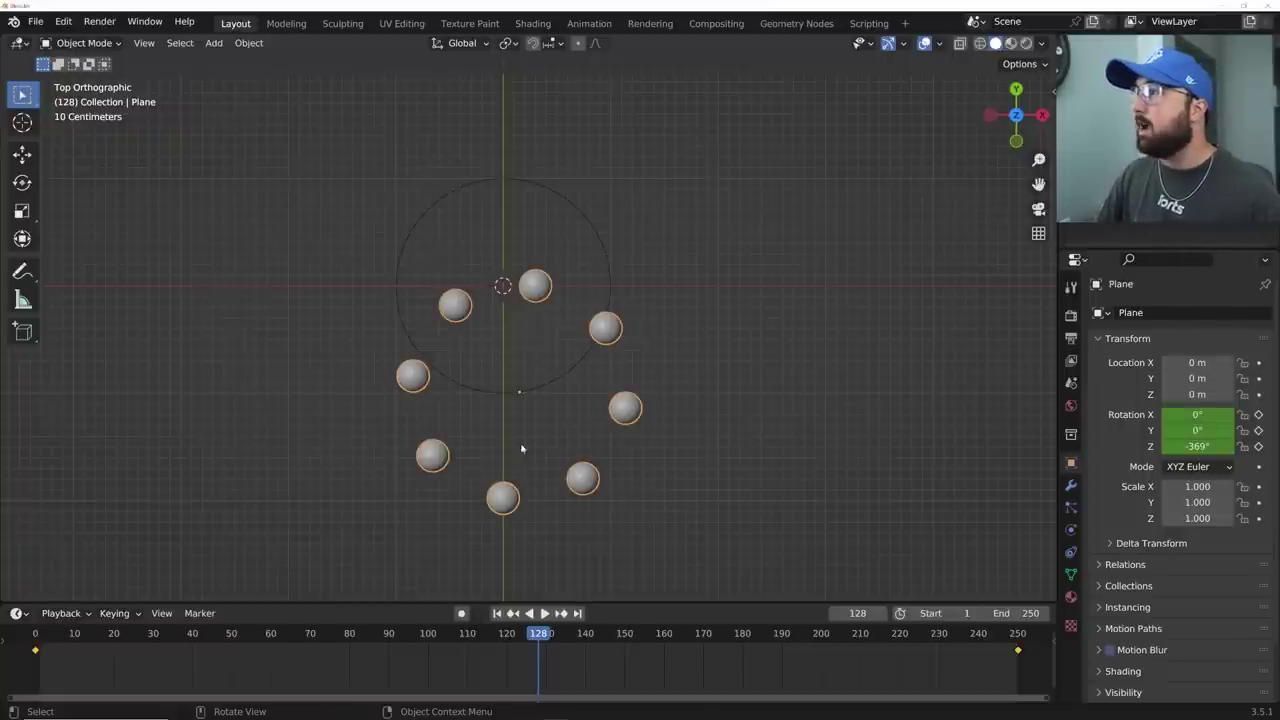
{"action": "left_click", "coordinate": [778, 23]}
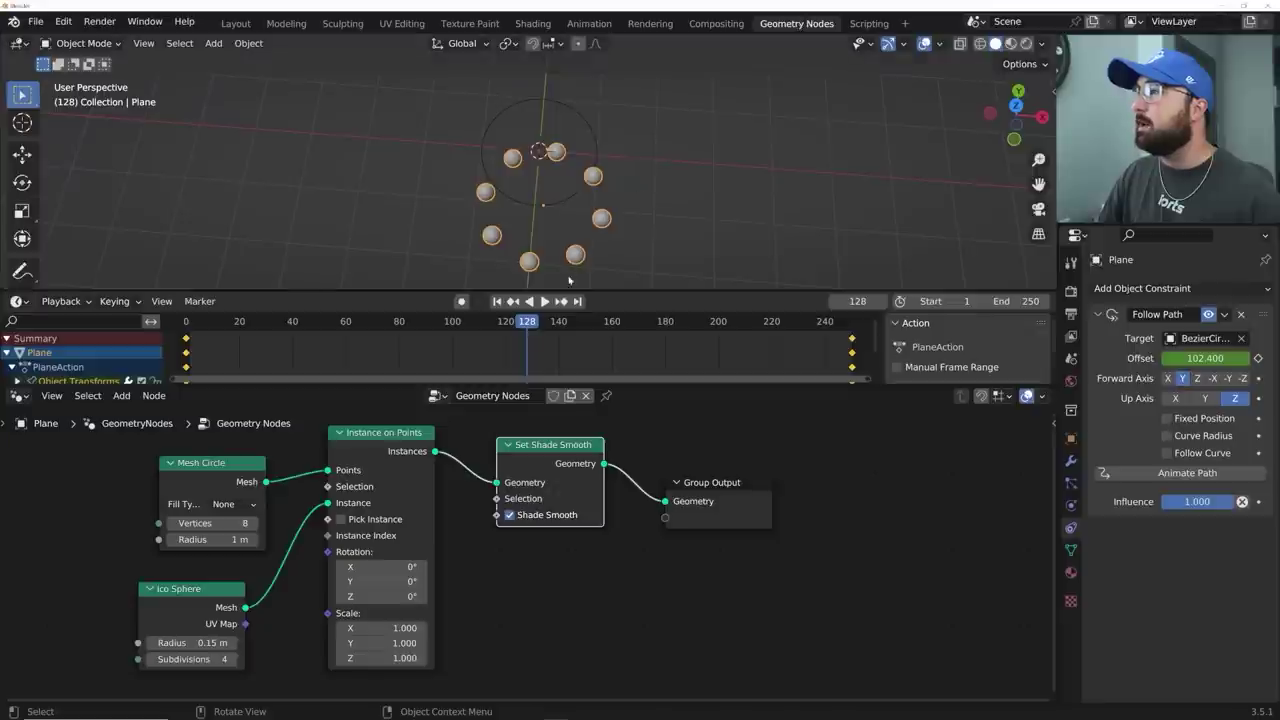
{"action": "middle_click_drag", "start_coordinate": [294, 480], "coordinate": [536, 512]}
{"action": "scroll", "coordinate": [300, 531], "scroll_direction": "up", "scroll_amount": 1}
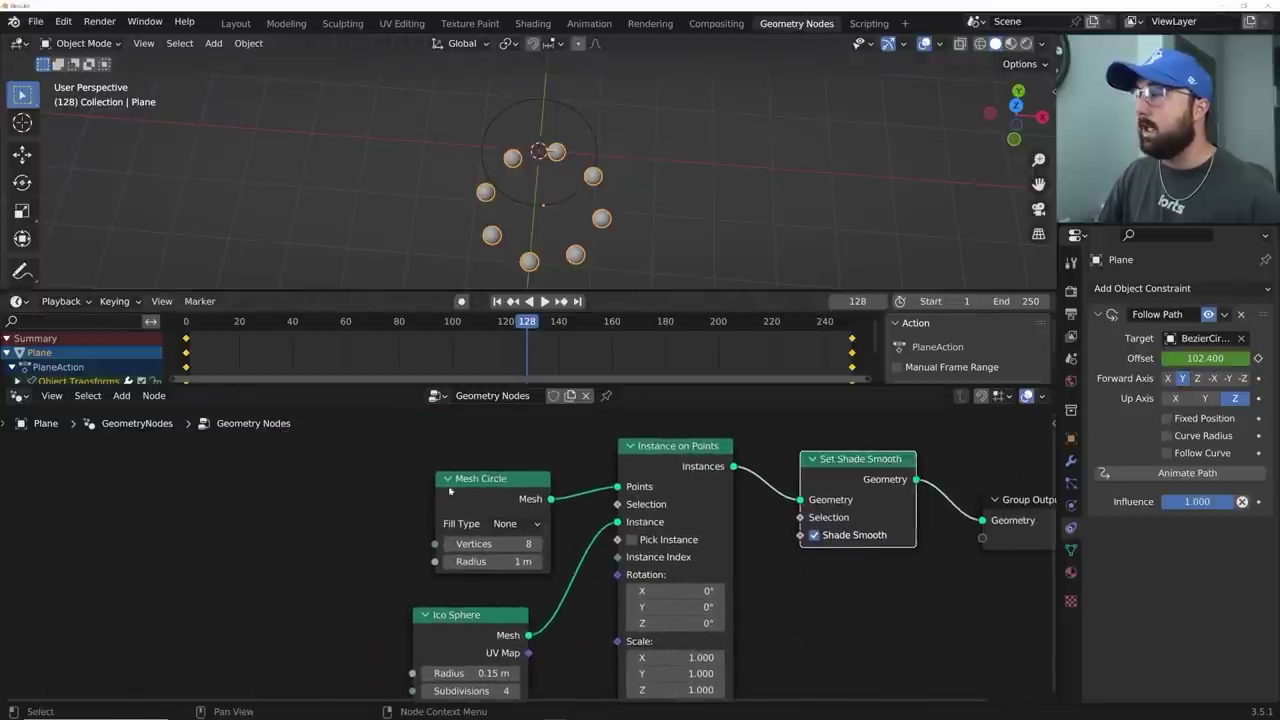
{"action": "left_click_drag", "start_coordinate": [449, 491], "coordinate": [82, 482]}
- Insert a Separate Geometry node between Mesh Circle and Instance on Points, with its domain kept on Point
{"action": "key", "text": "shift+a"}
{"action": "left_click", "coordinate": [318, 350]}
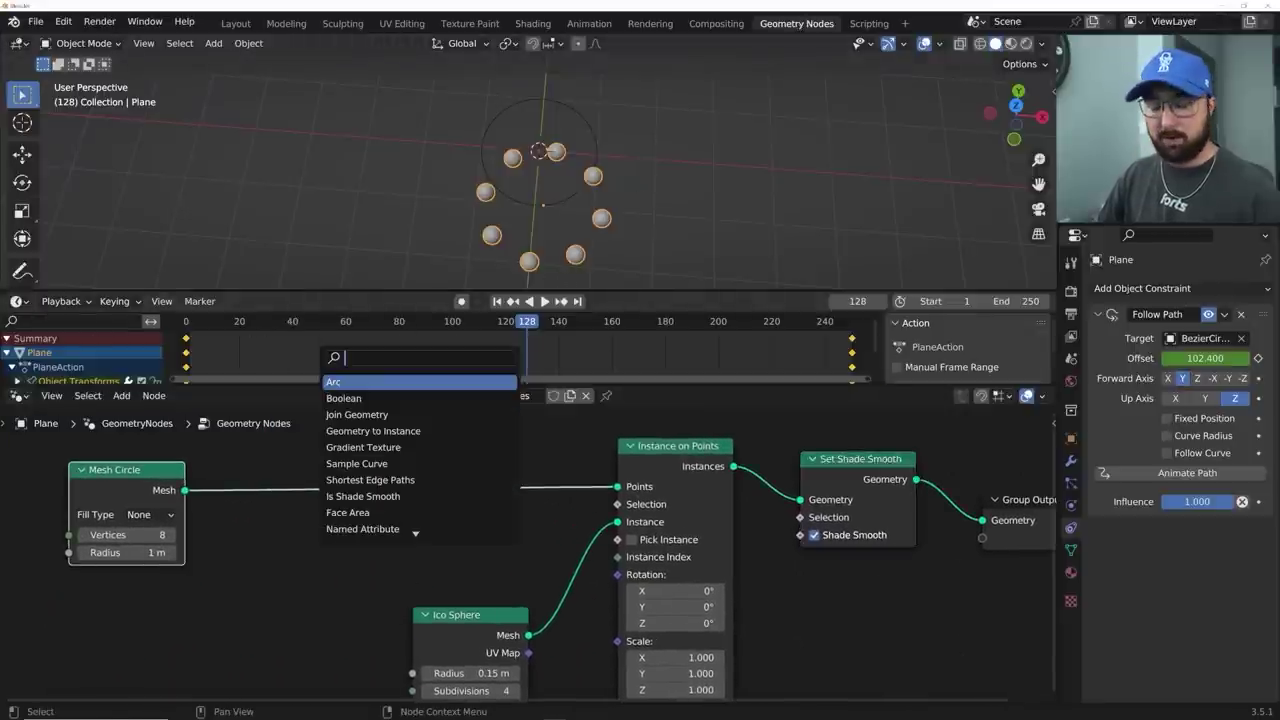
{"action": "type", "text": "sep"}
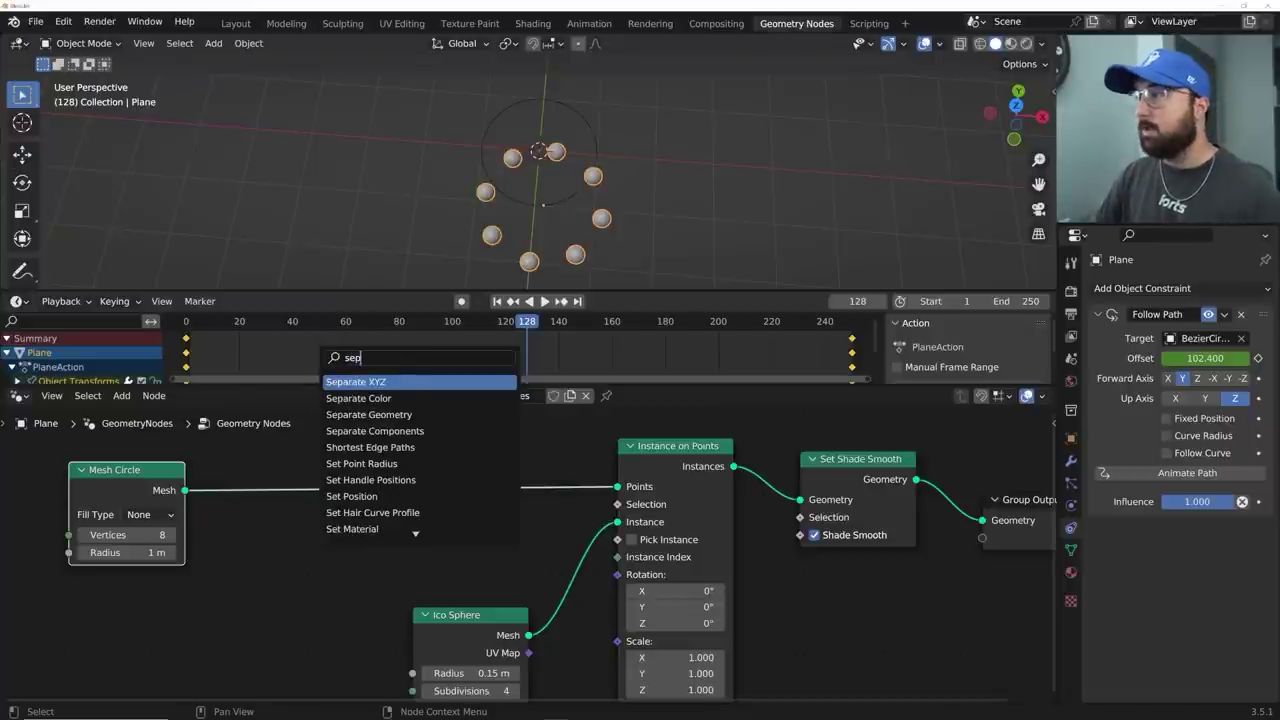
{"action": "key", "text": "Down"}
{"action": "key", "text": "Return"}
{"action": "left_click", "coordinate": [374, 512]}
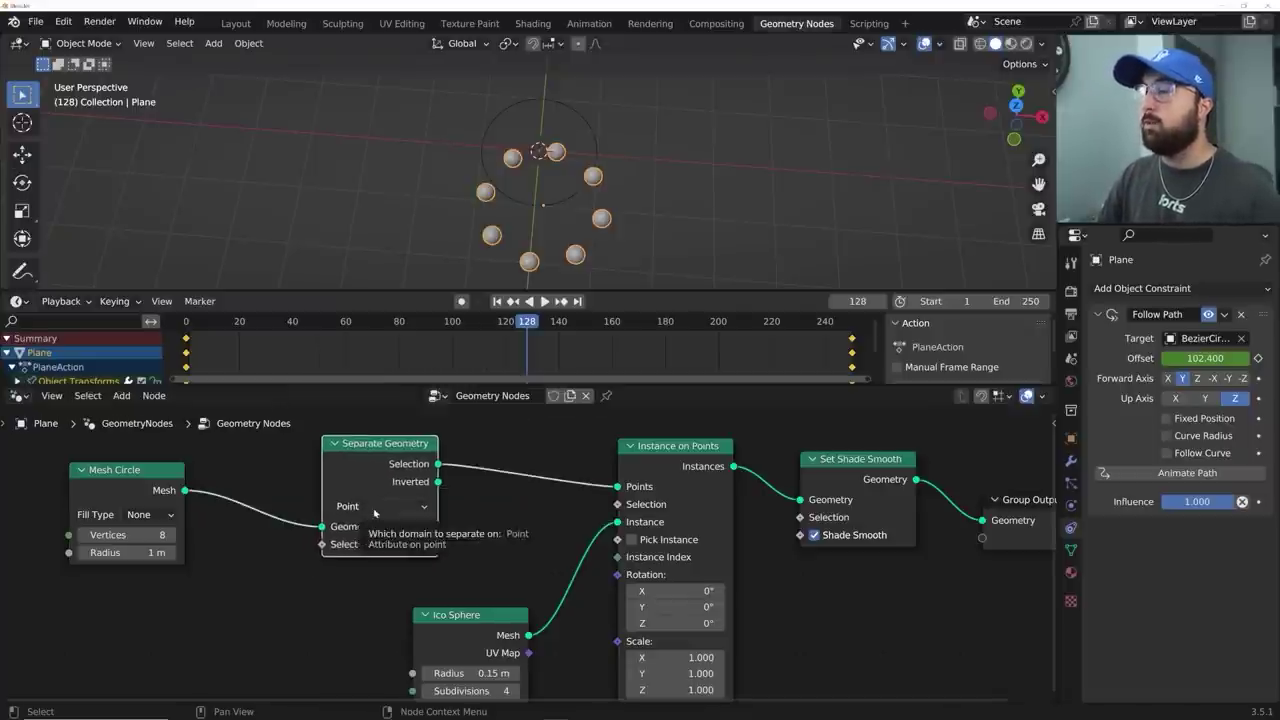
{"action": "left_click", "coordinate": [374, 510]}
{"action": "left_click", "coordinate": [374, 512]}
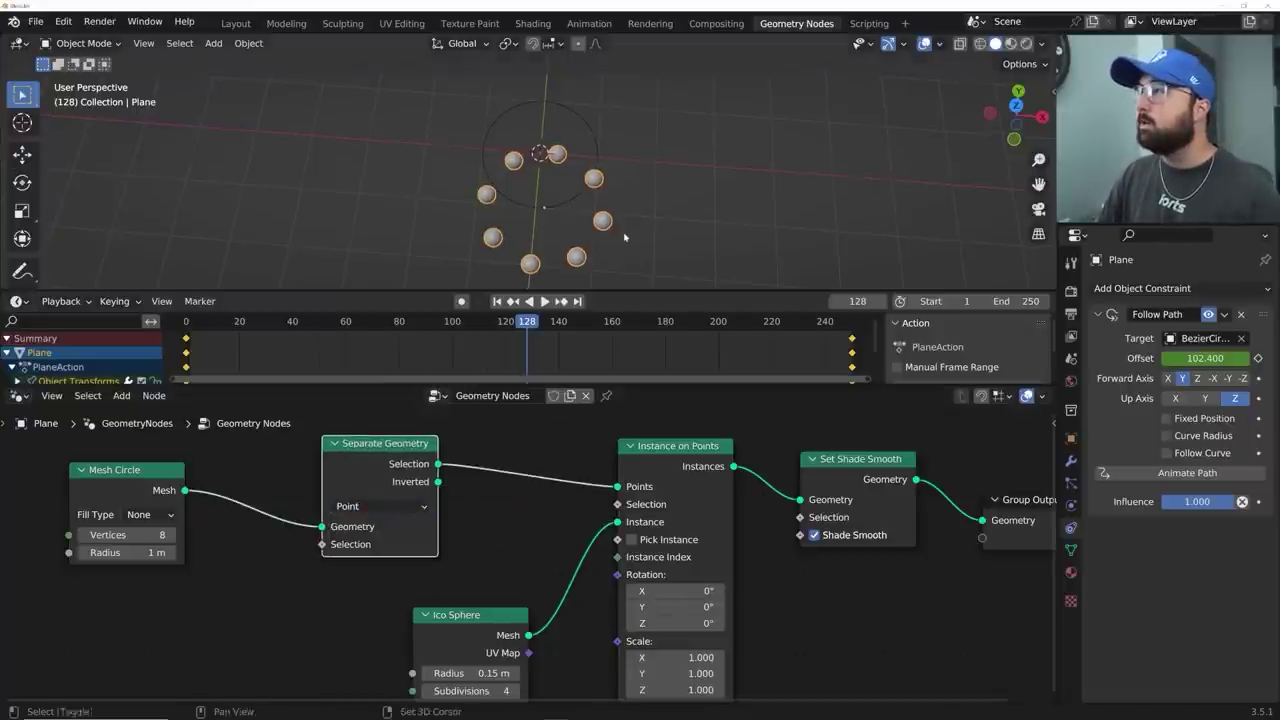
- Add a Random Value node below Mesh Circle and set its data type to Boolean
{"action": "middle_click_drag", "start_coordinate": [562, 516], "coordinate": [648, 506]}
{"action": "key", "text": "shift+a"}
{"action": "type", "text": "rand"}
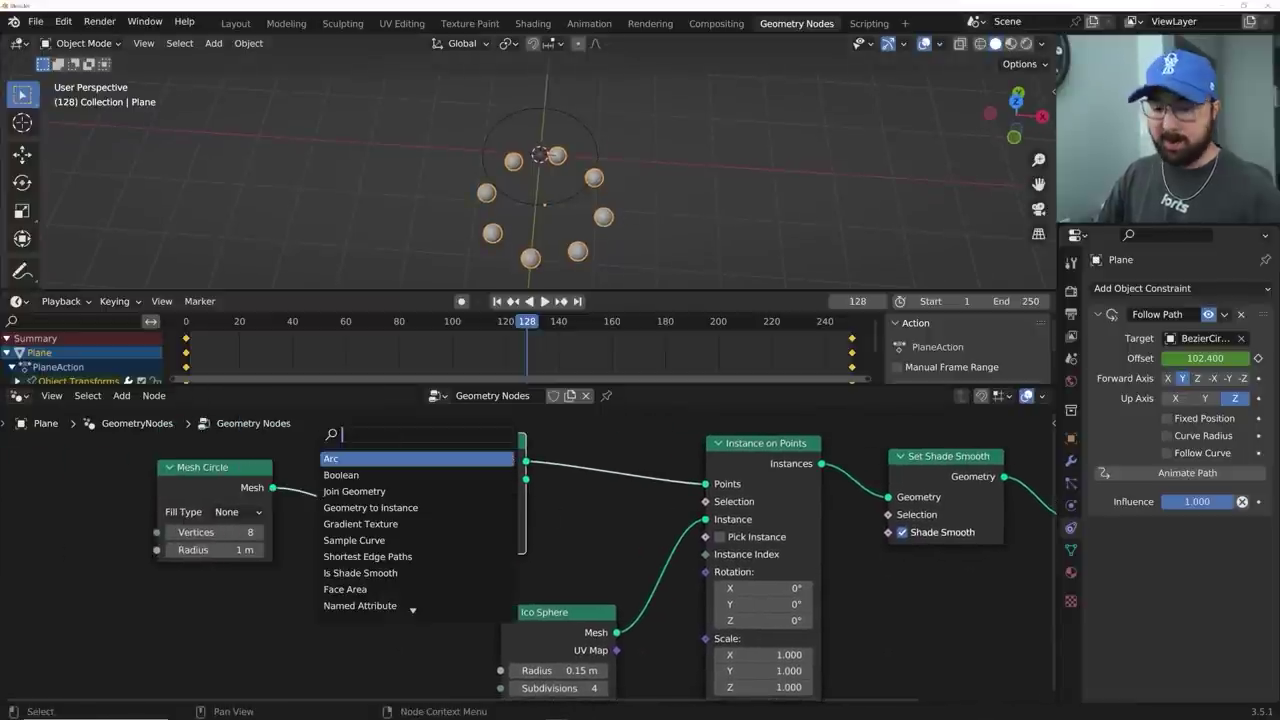
{"action": "key", "text": "Return"}
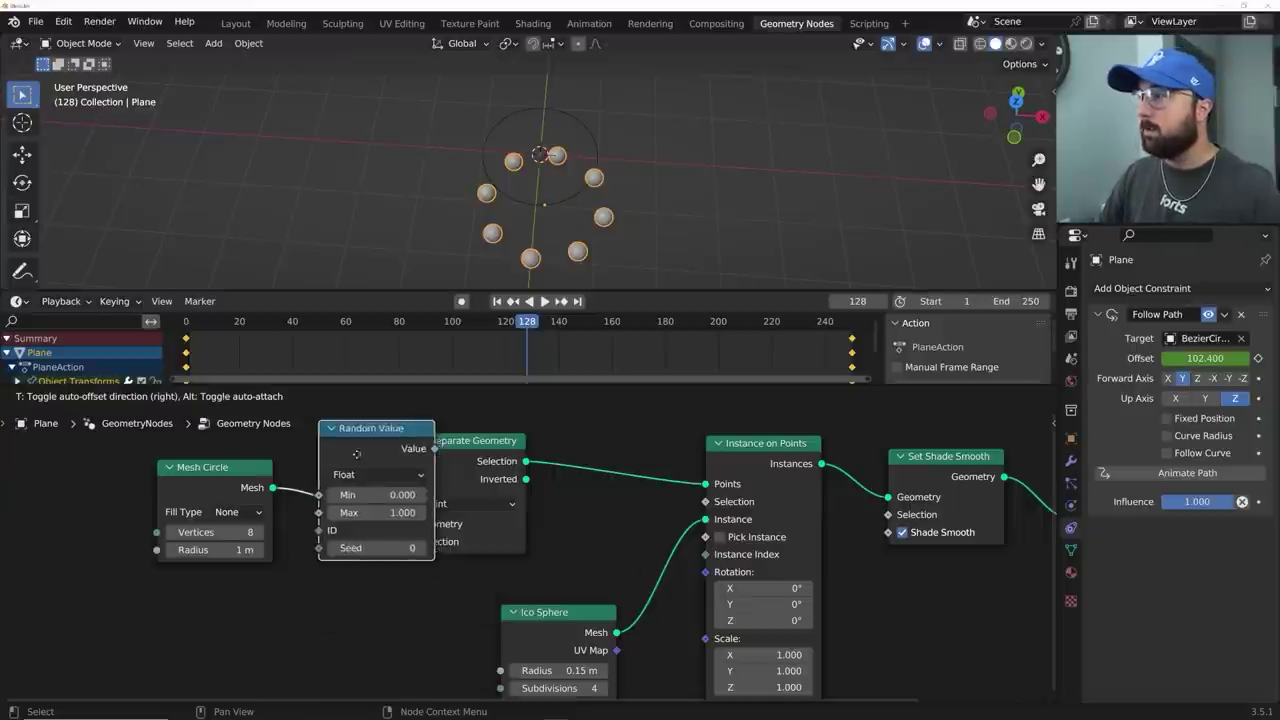
{"action": "left_click", "coordinate": [232, 630]}
{"action": "left_click", "coordinate": [232, 636]}
{"action": "left_click", "coordinate": [232, 636]}
{"action": "left_click", "coordinate": [231, 636]}
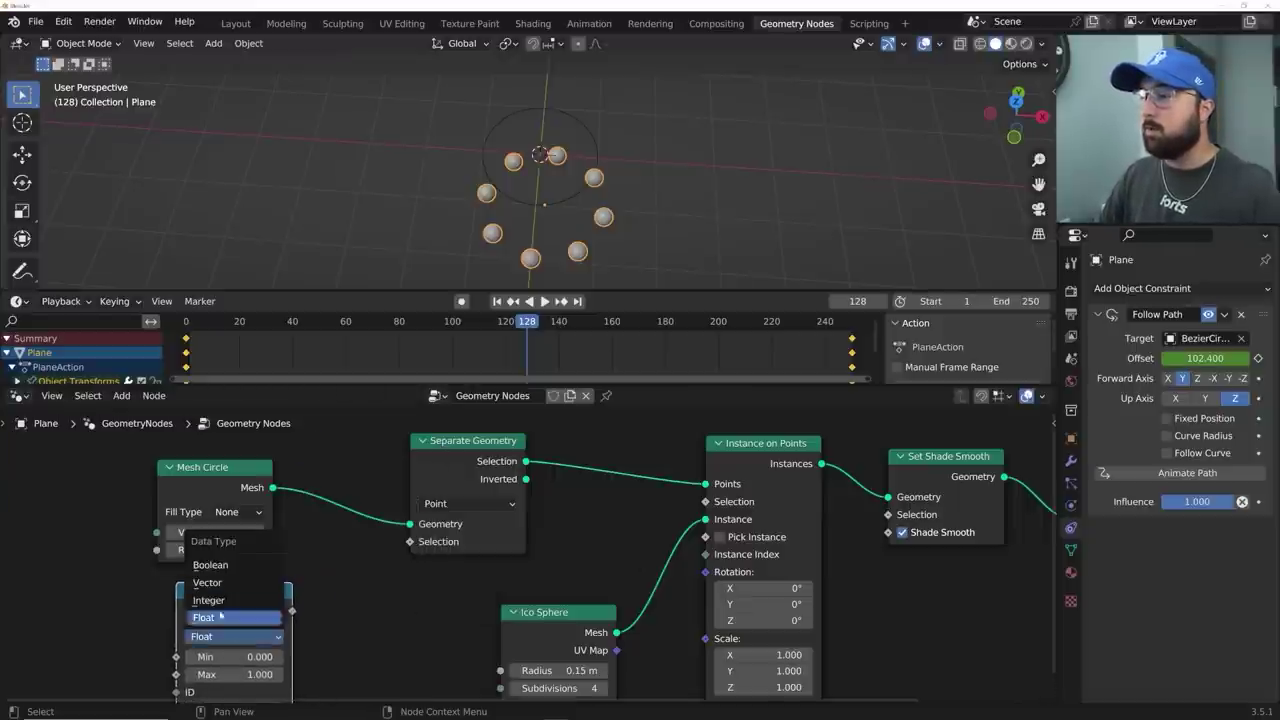
{"action": "left_click", "coordinate": [218, 566]}
- Arrange the Random Value node below Mesh Circle and link its Value output to Separate Geometry's Selection input
{"action": "middle_click_drag", "start_coordinate": [270, 698], "coordinate": [322, 590]}
{"action": "left_click_drag", "start_coordinate": [313, 540], "coordinate": [292, 540]}
{"action": "middle_click_drag", "start_coordinate": [329, 515], "coordinate": [265, 580]}
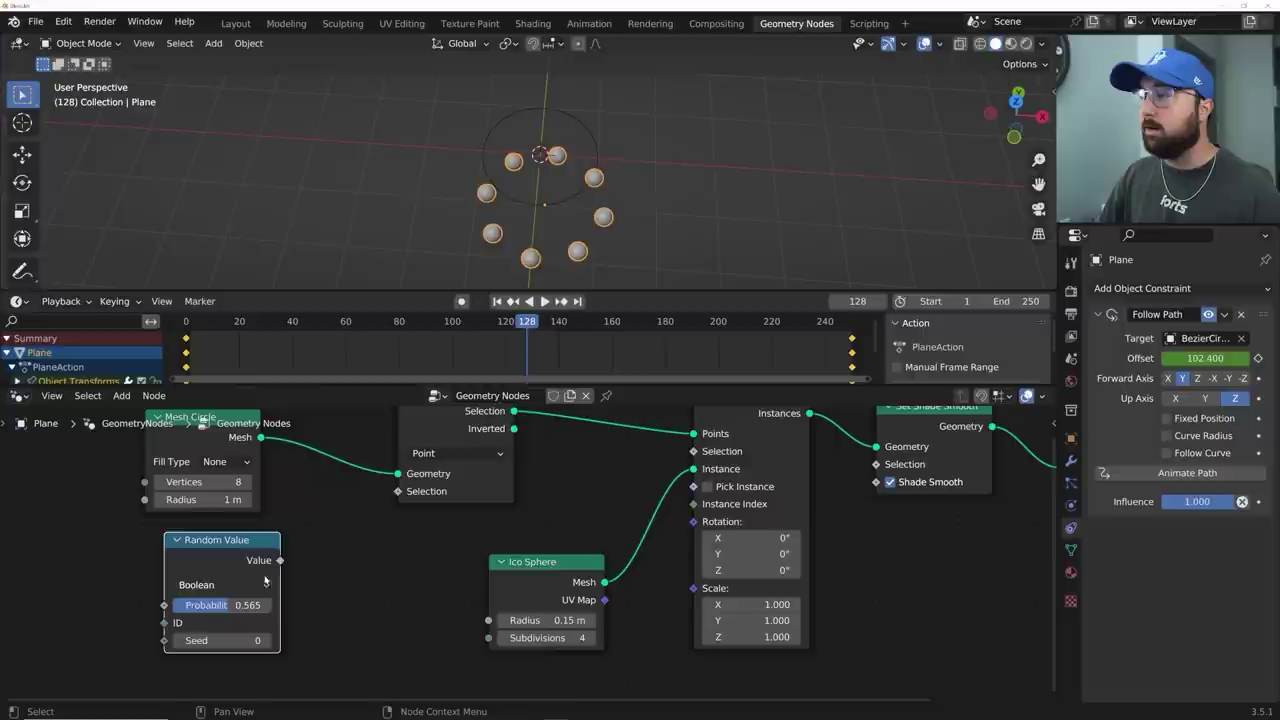
{"action": "left_click_drag", "start_coordinate": [280, 560], "coordinate": [396, 496]}
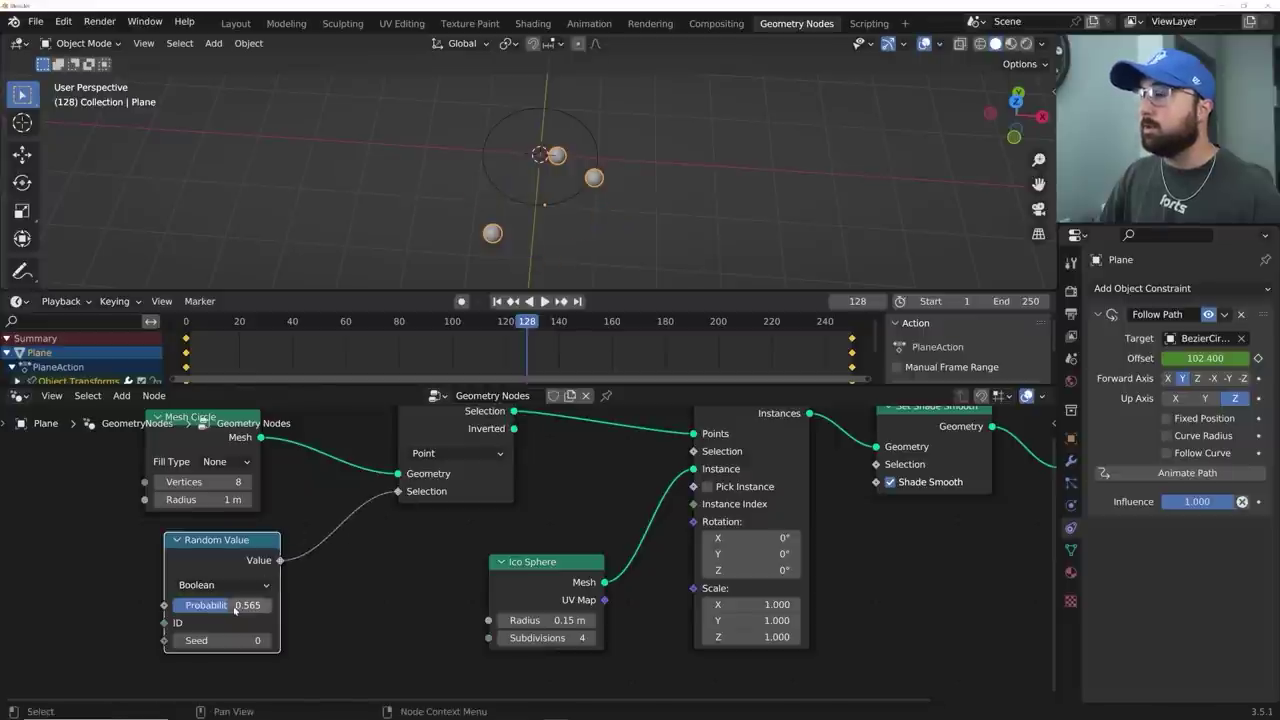
- Play the animation while trying Random Value probabilities of 0.490, about 0.79 and 0.541
{"action": "left_click_drag", "start_coordinate": [174, 605], "coordinate": [258, 605]}
{"action": "key", "text": "space"}
{"action": "middle_click_drag", "start_coordinate": [584, 226], "coordinate": [564, 249], "text": "shift"}
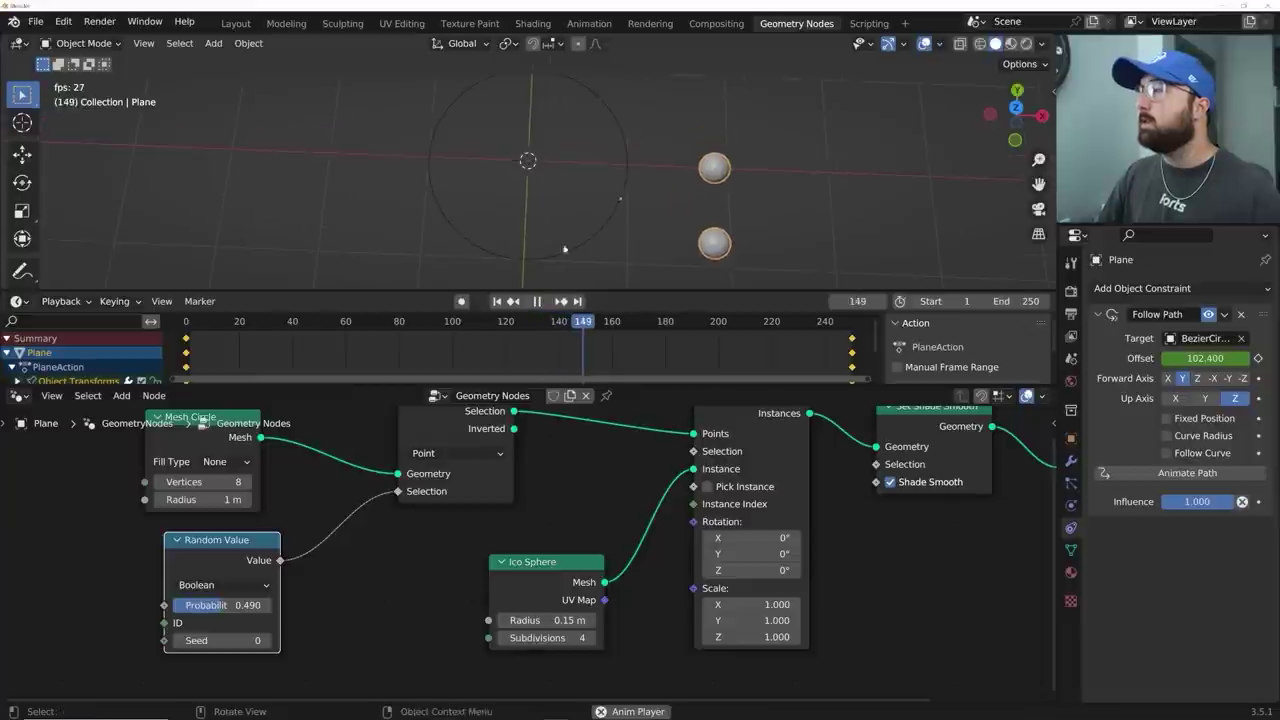
{"action": "left_click_drag", "start_coordinate": [237, 605], "coordinate": [266, 605]}
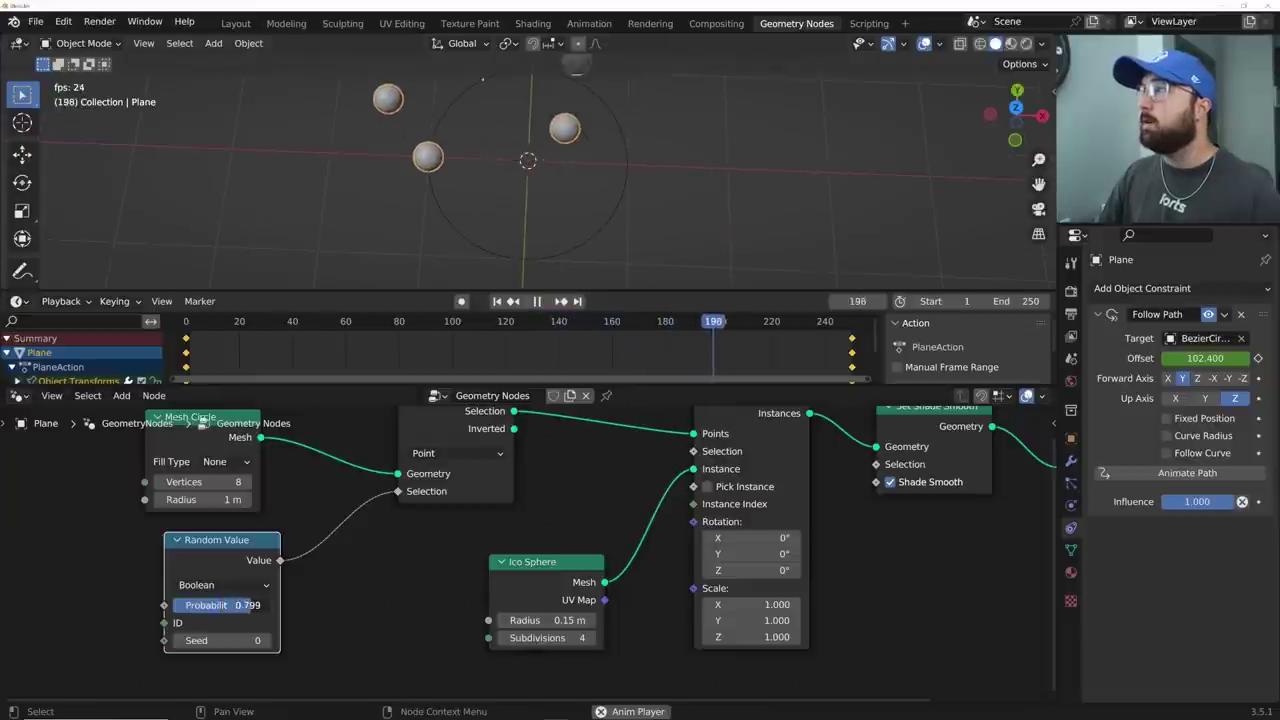
{"action": "scroll", "coordinate": [548, 236], "scroll_direction": "down", "scroll_amount": 2}
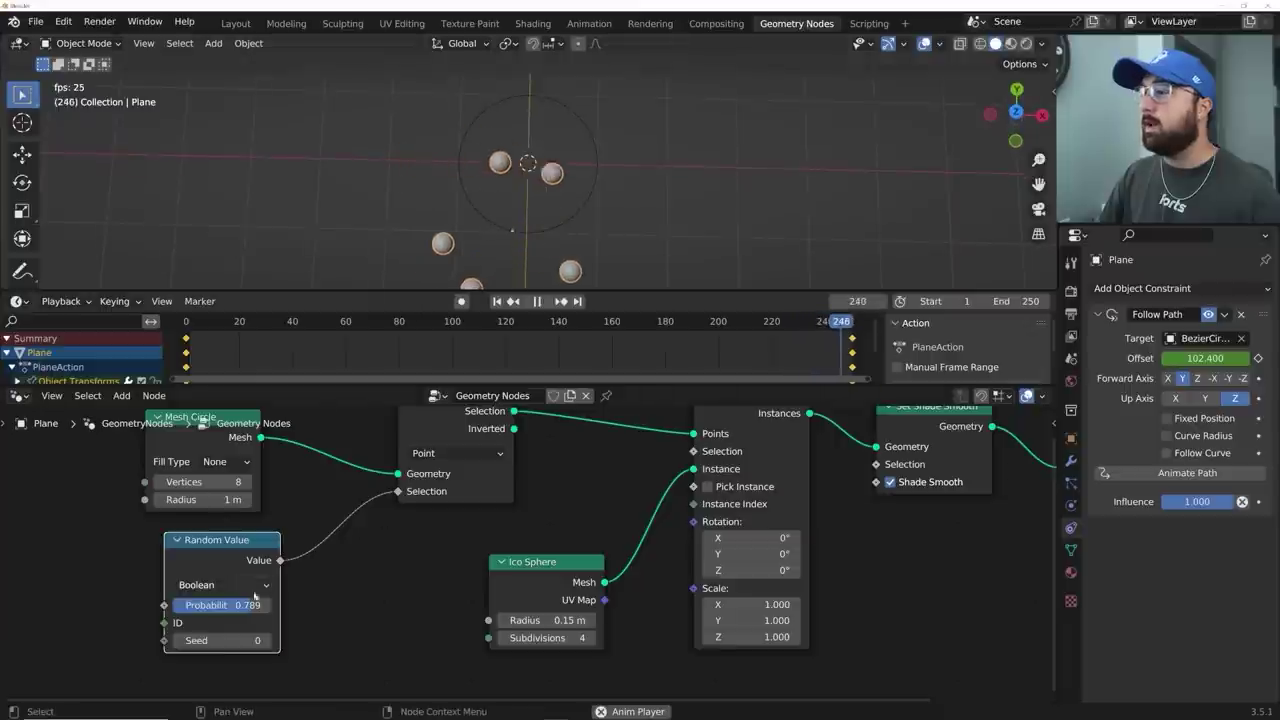
{"action": "mouse_move", "coordinate": [254, 603]}
{"action": "left_mouse_down"}
{"action": "mouse_move", "coordinate": [220, 603]}
{"action": "mouse_move", "coordinate": [231, 603]}
{"action": "left_mouse_up"}
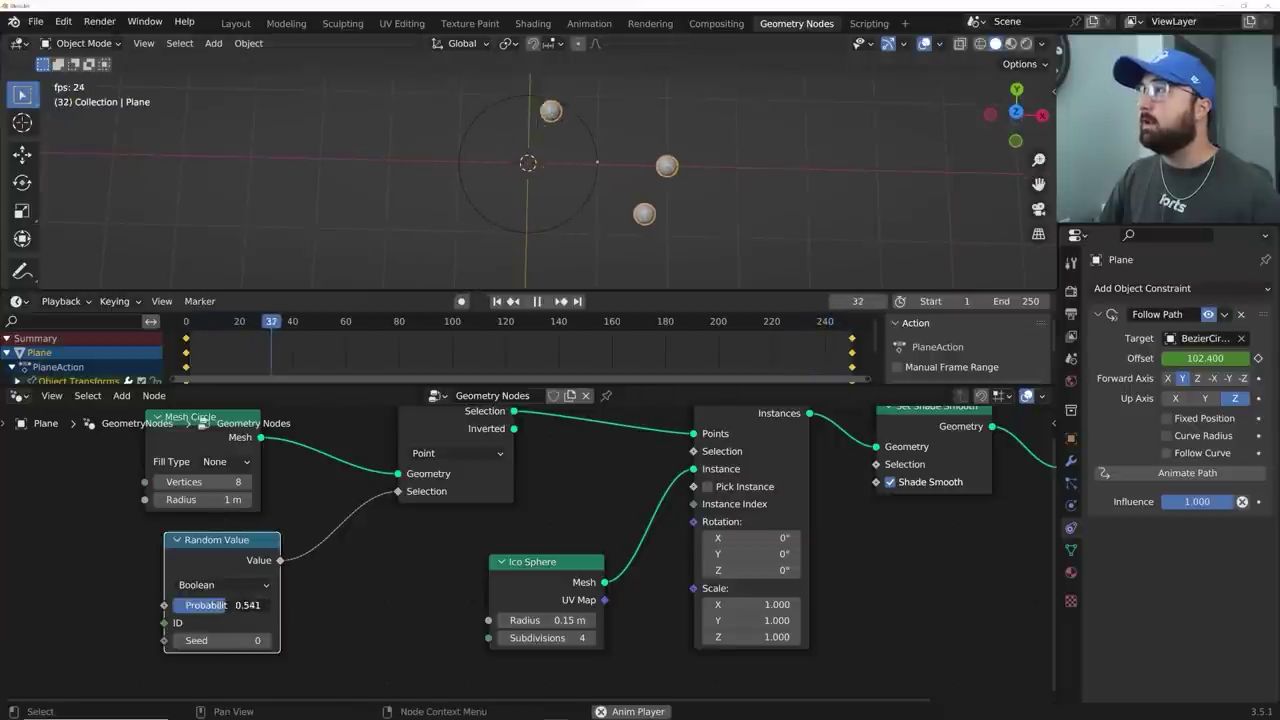
- Try a seed of 2 with a probability of 0.112 on the Random Value node
{"action": "left_click", "coordinate": [264, 641]}
{"action": "left_click", "coordinate": [264, 641]}
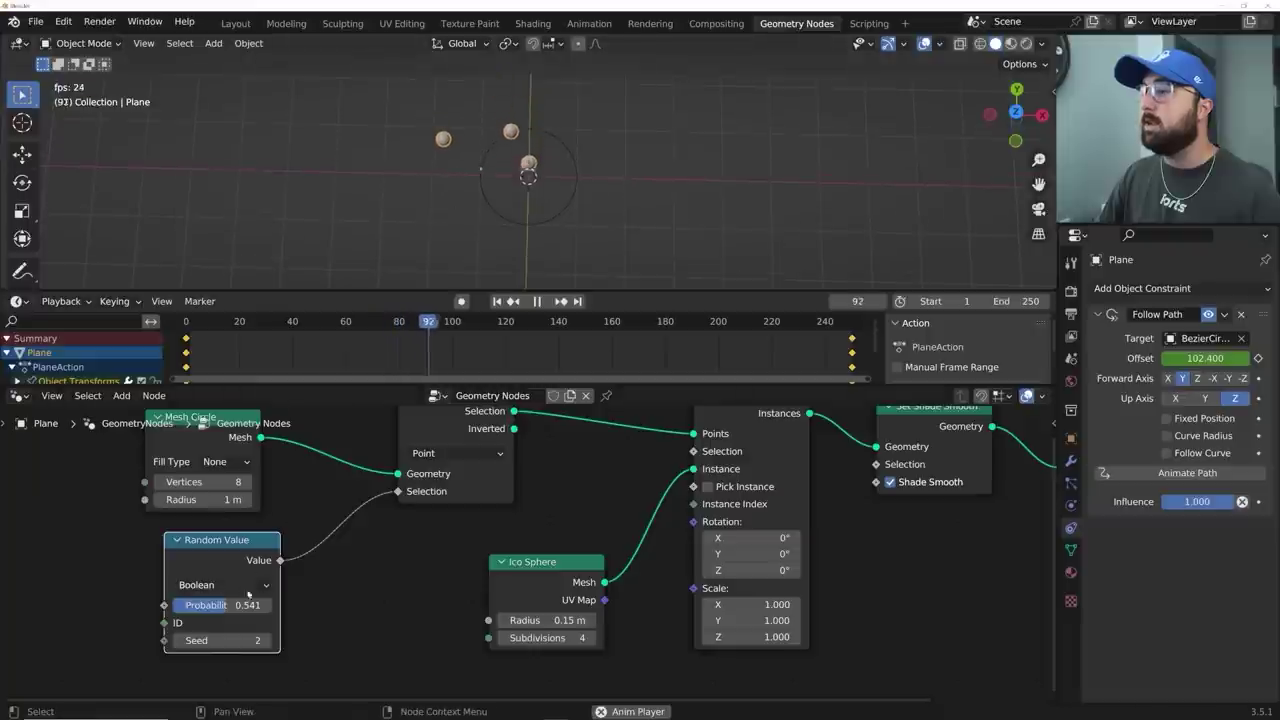
{"action": "left_click_drag", "start_coordinate": [232, 605], "coordinate": [206, 605]}
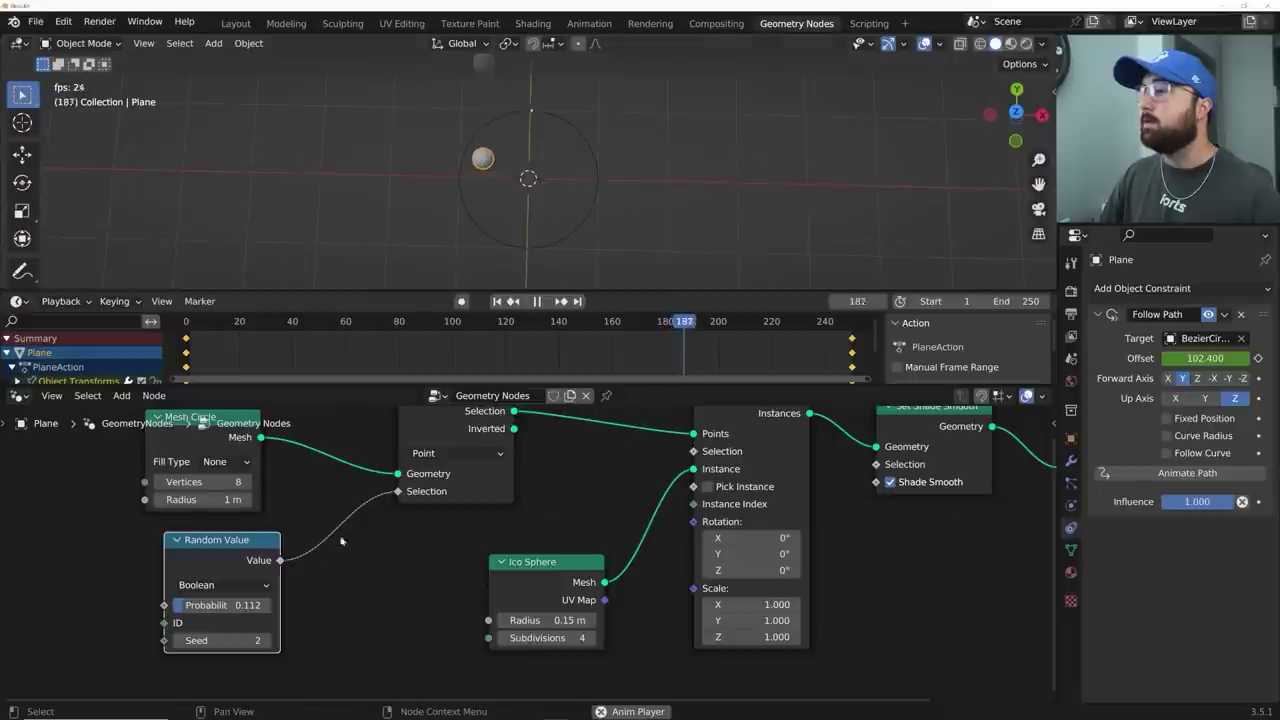
- Reset the Random Value seed to 0 and raise the probability to 0.997
{"action": "left_click", "coordinate": [220, 640]}
{"action": "type", "text": "0"}
{"action": "key", "text": "Return"}
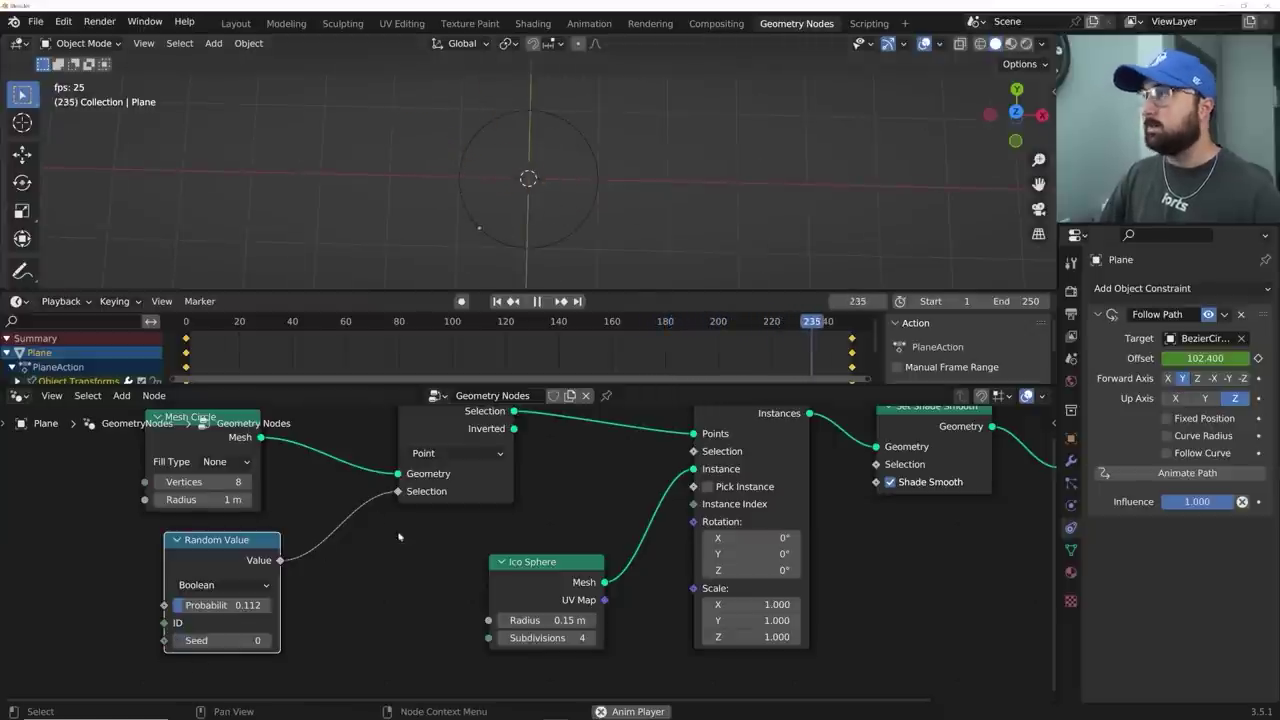
{"action": "left_click_drag", "start_coordinate": [222, 605], "coordinate": [271, 605]}
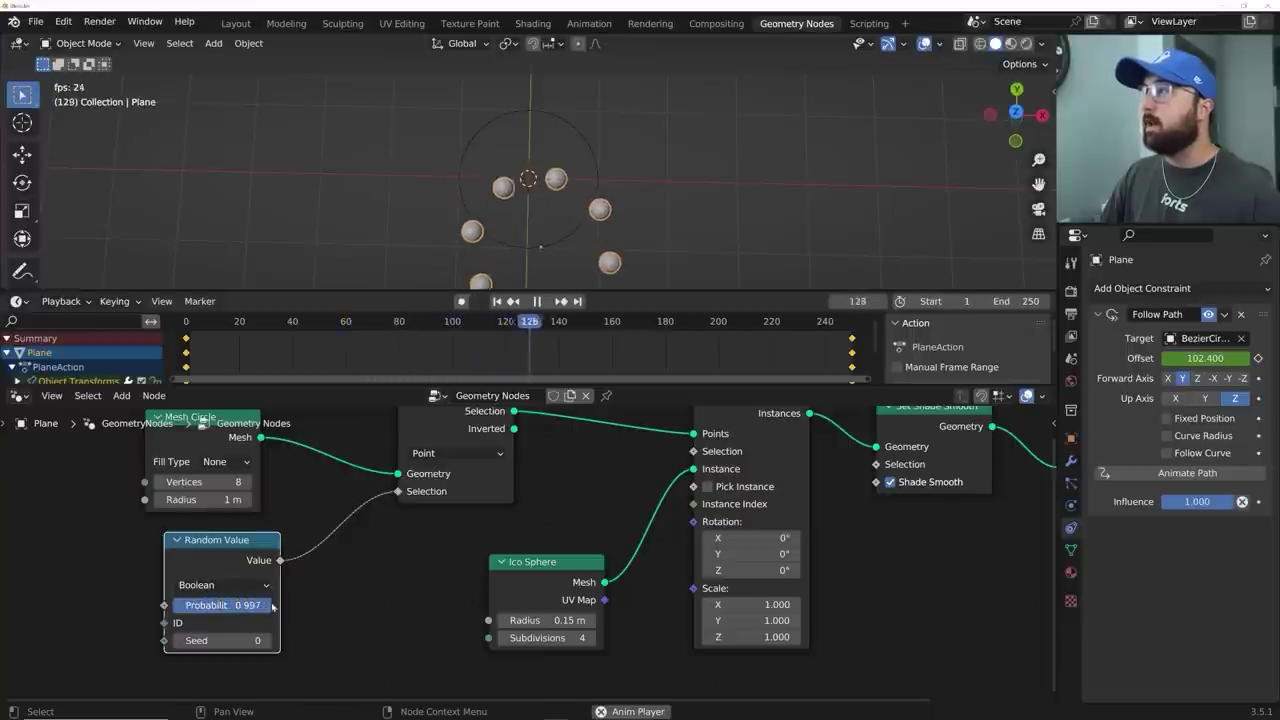
- Stop playback, go to frame 1, and keyframe the Random Value probability at 0.252
{"action": "key", "text": "space"}
{"action": "left_click", "coordinate": [499, 303]}
{"action": "key", "text": "Left"}
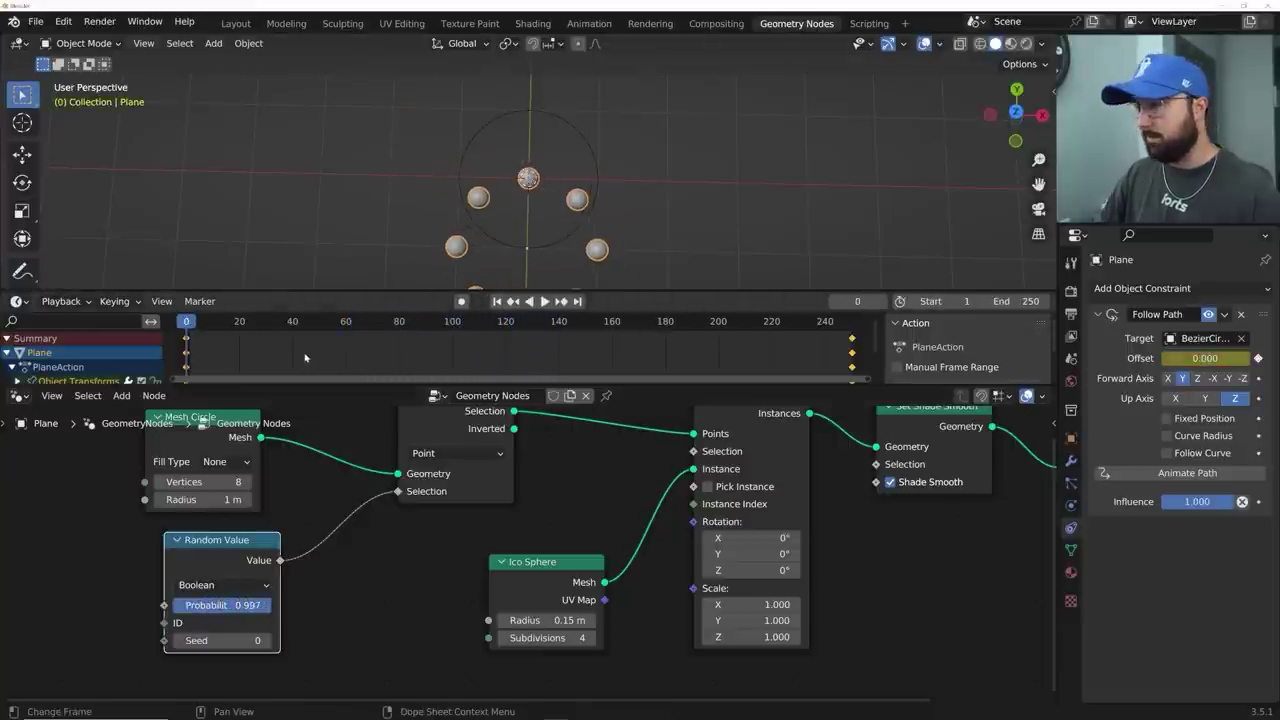
{"action": "key", "text": "Right"}
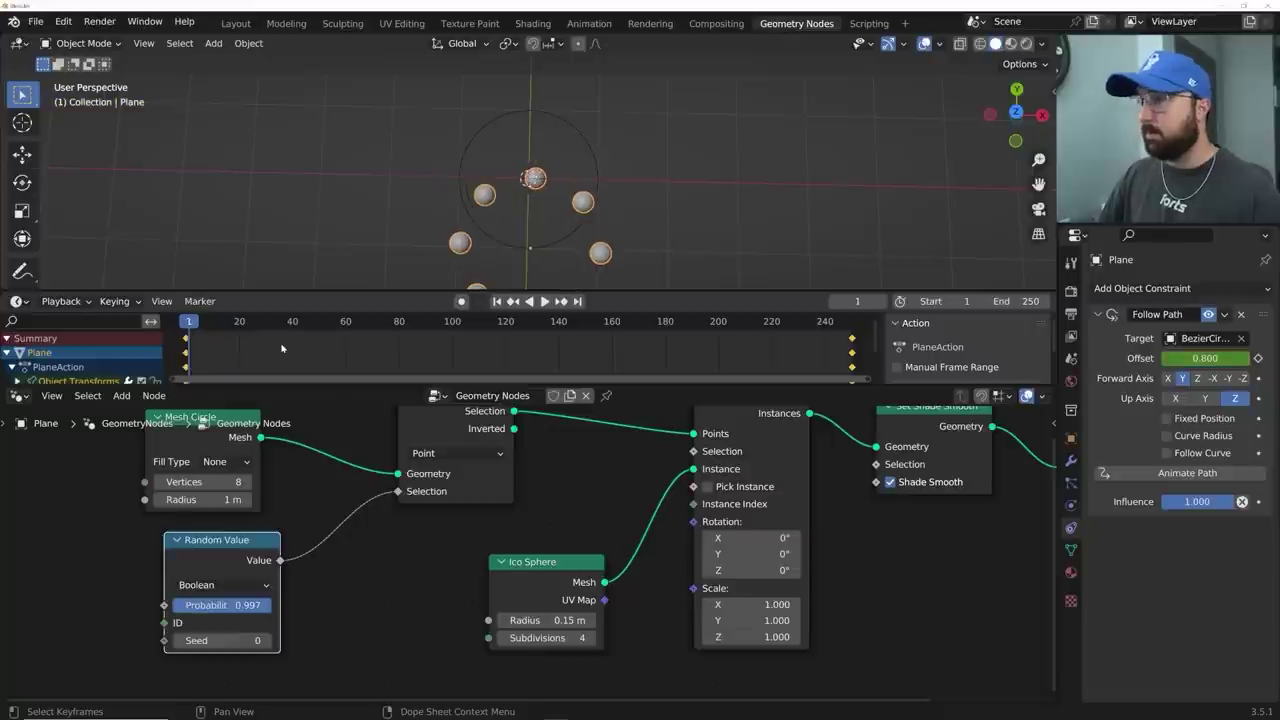
{"action": "left_click_drag", "start_coordinate": [221, 604], "coordinate": [162, 605]}
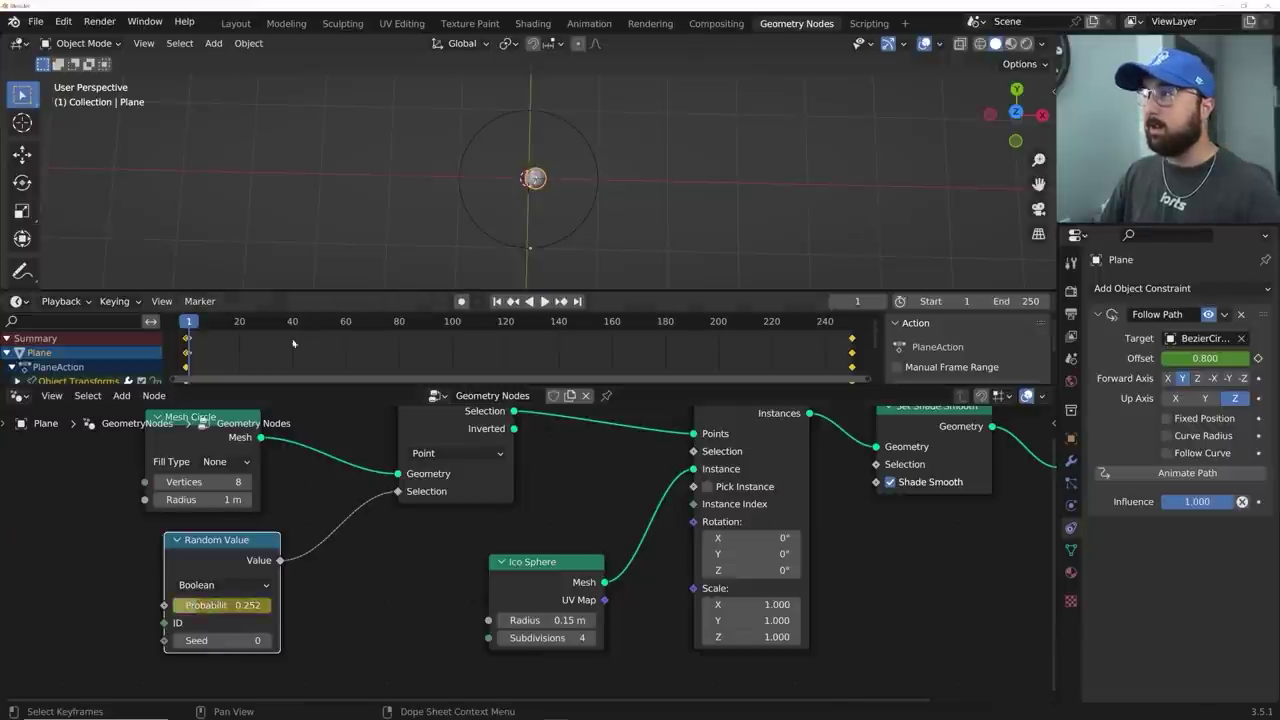
- Go to frame 100 and keyframe the Random Value probability at 0.932
{"action": "left_click", "coordinate": [402, 330]}
{"action": "left_click_drag", "start_coordinate": [404, 327], "coordinate": [450, 322]}
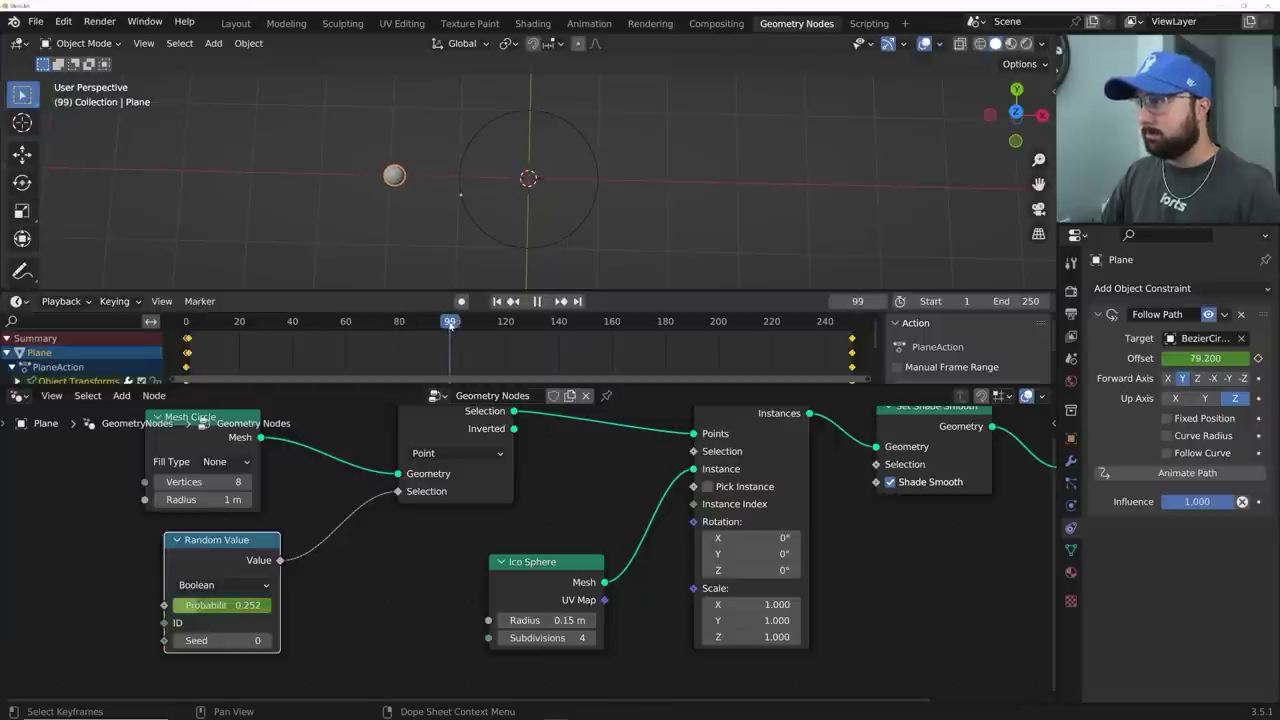
{"action": "left_click_drag", "start_coordinate": [222, 605], "coordinate": [250, 605]}
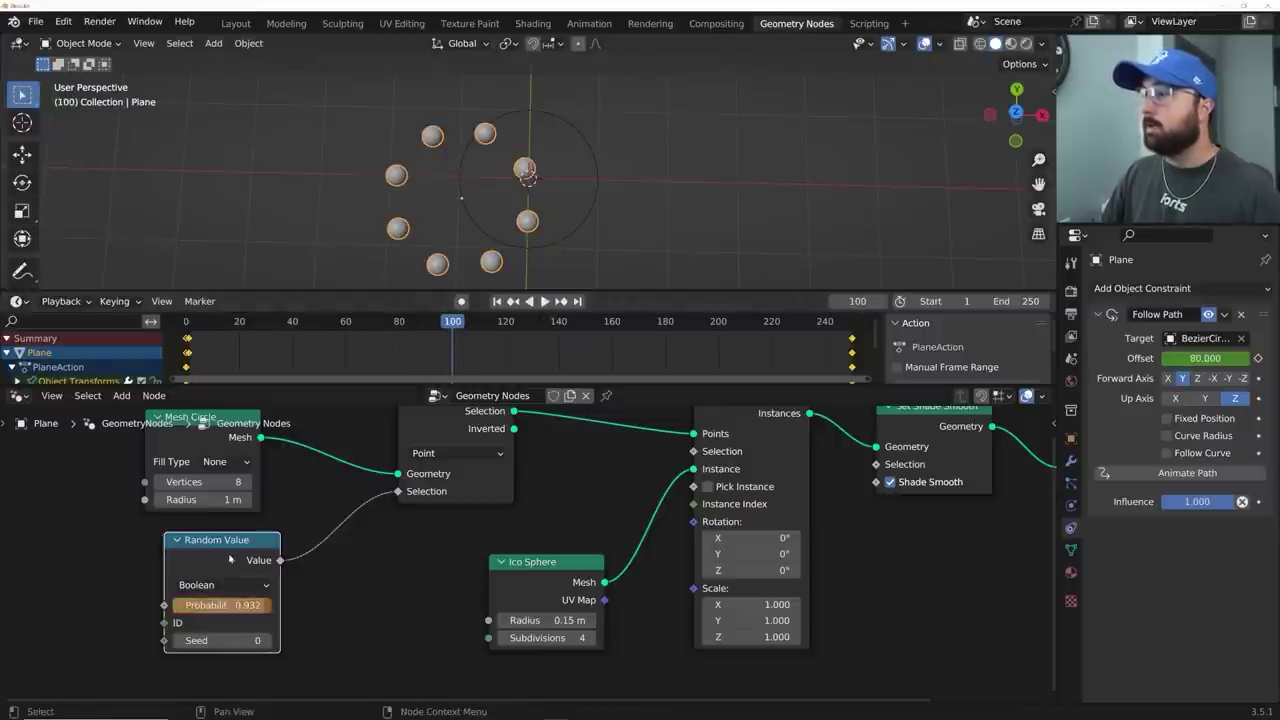
{"action": "key", "text": "i"}
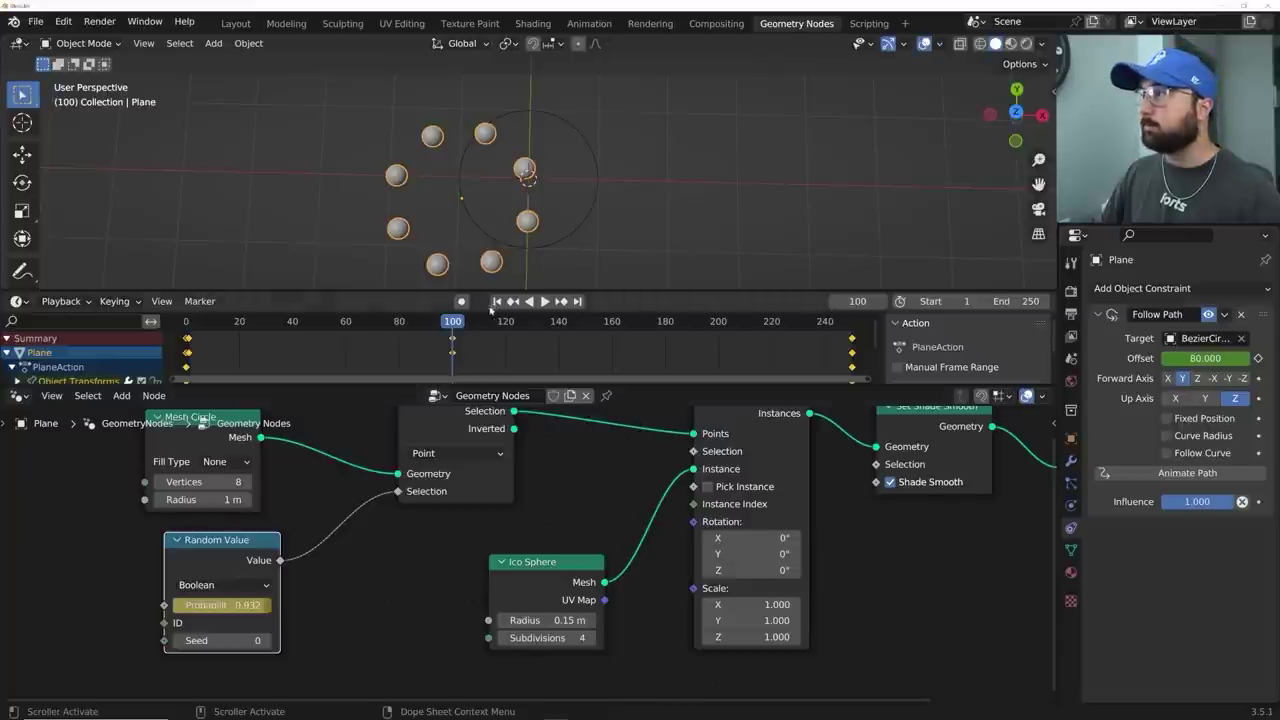
- Play and scrub through the animation to examine how the spheres appear over time
{"action": "left_click", "coordinate": [497, 301]}
{"action": "key", "text": "space"}
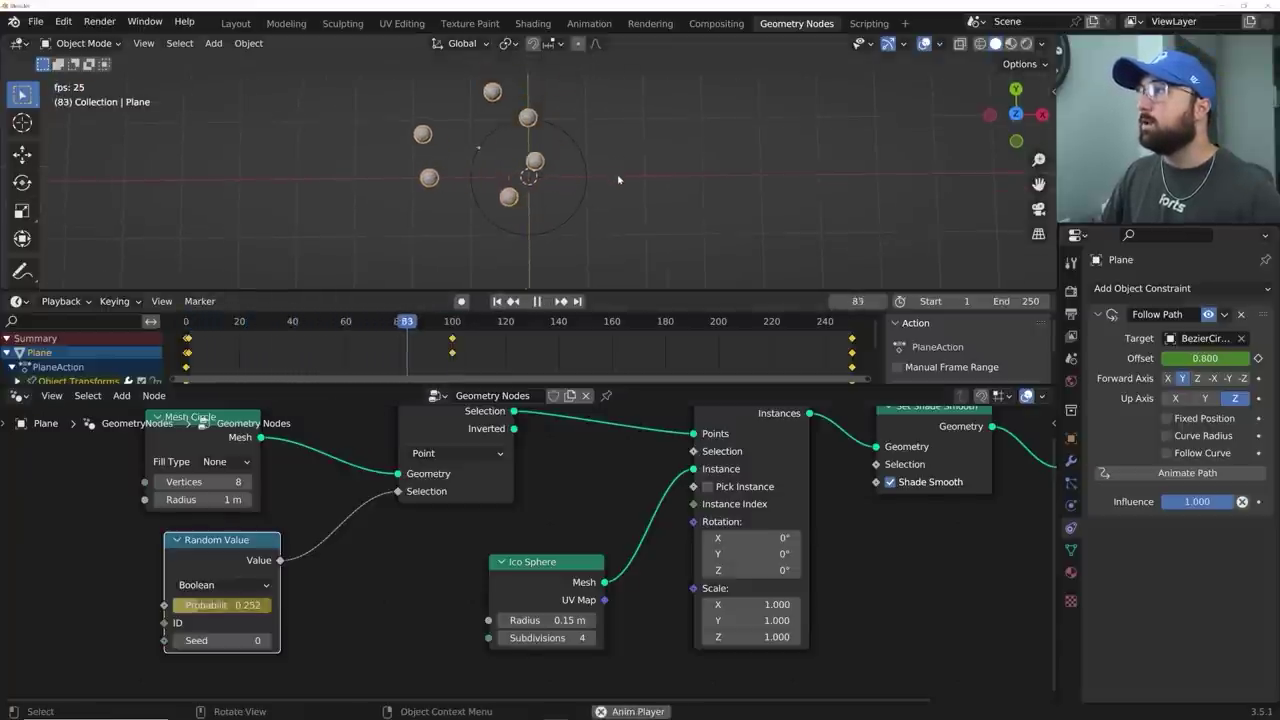
{"action": "key", "text": "space"}
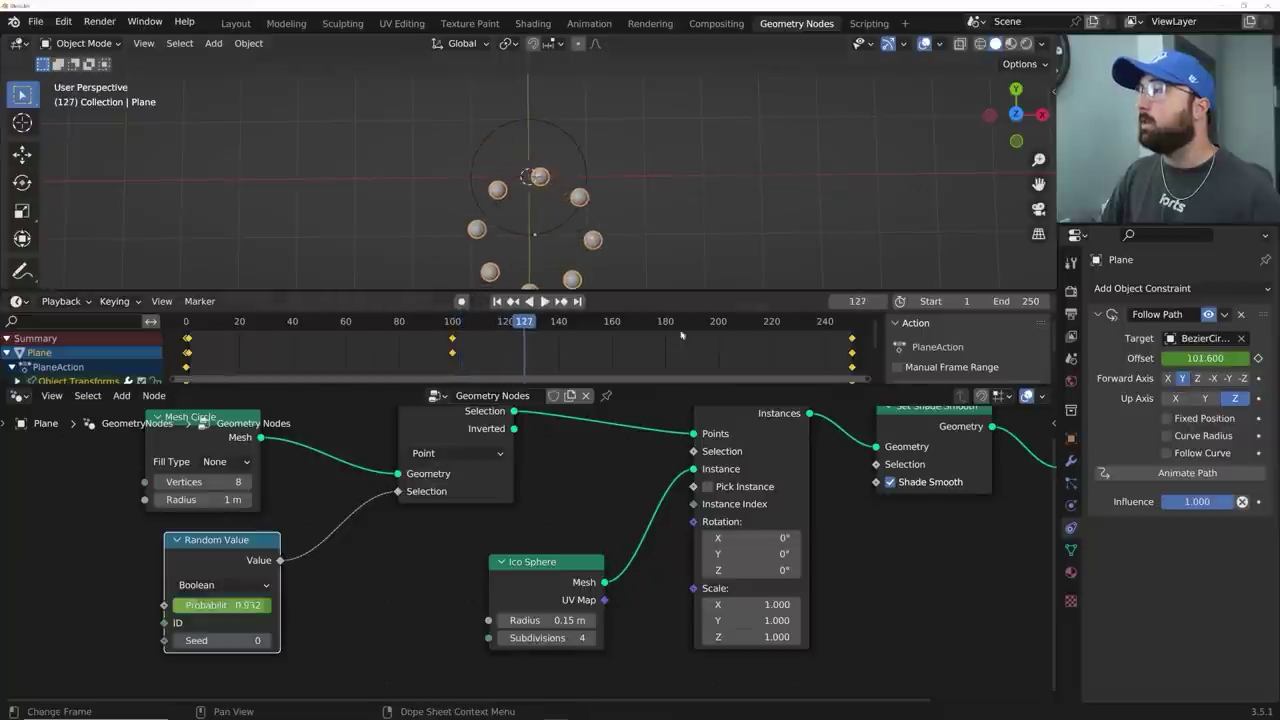
{"action": "key", "text": "space"}
{"action": "left_click", "coordinate": [758, 330]}
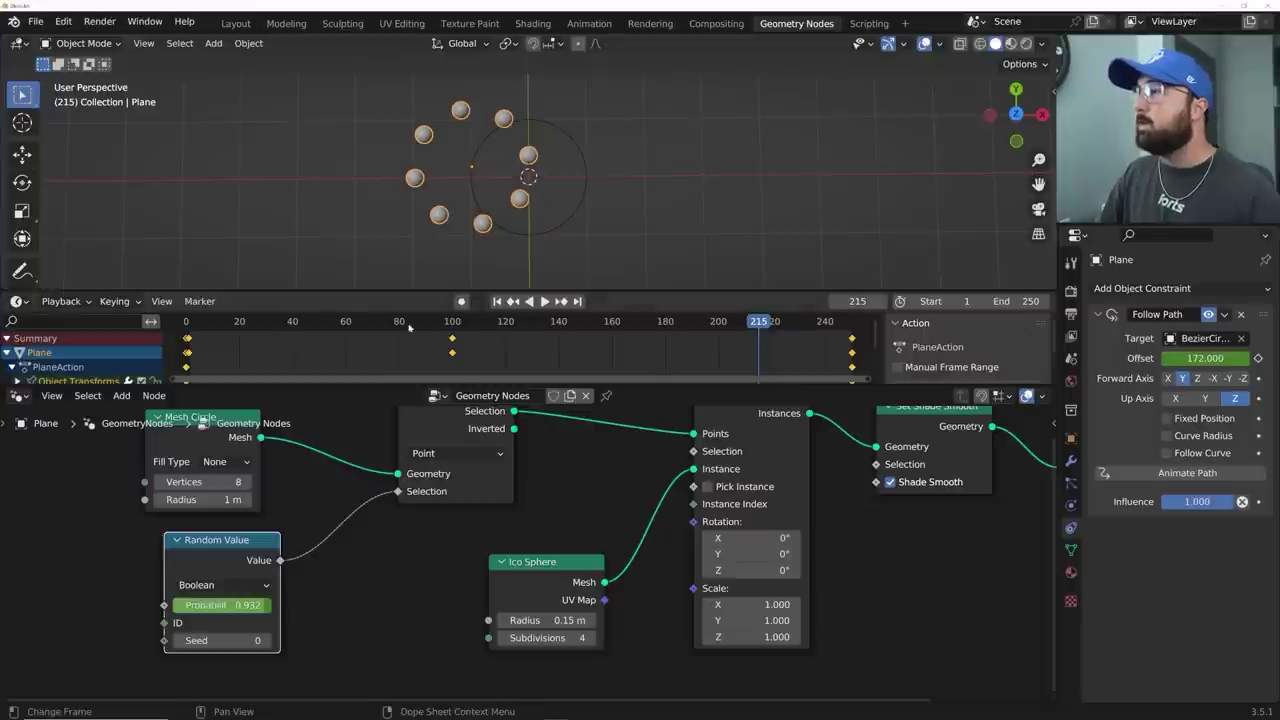
{"action": "left_click_drag", "start_coordinate": [228, 324], "coordinate": [519, 362]}
{"action": "key", "text": "space"}
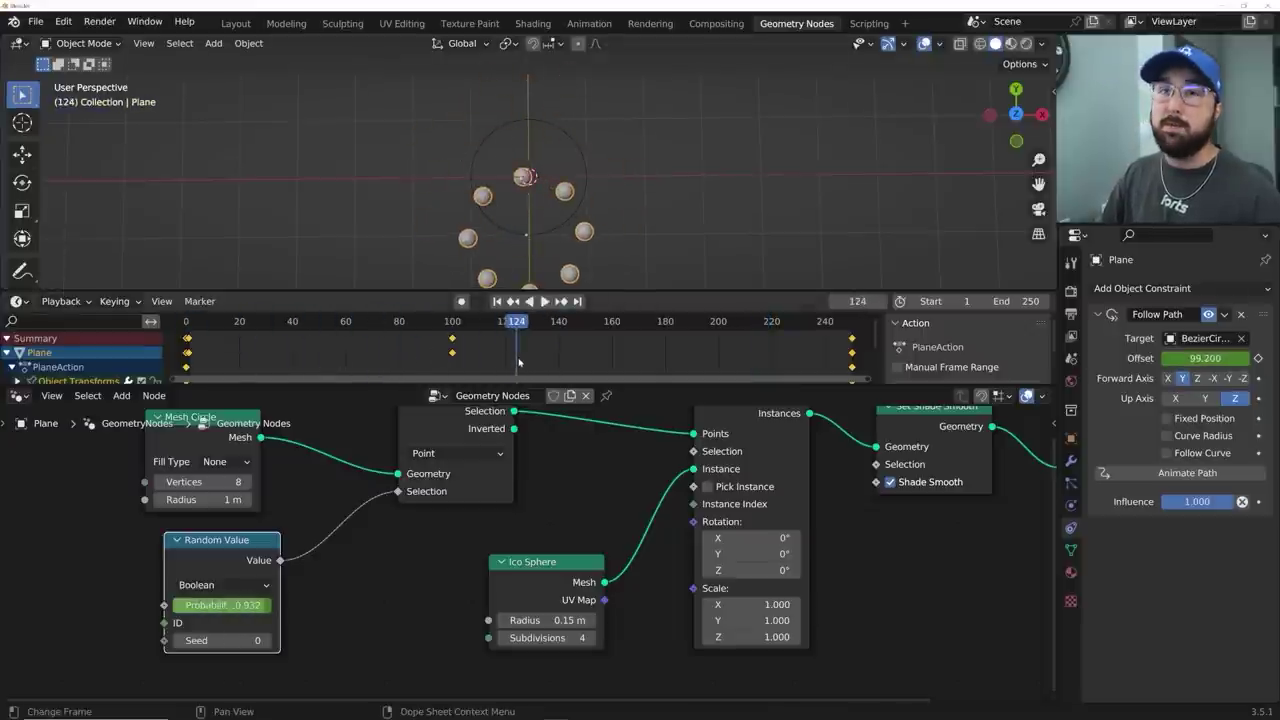
- Switch to the Layout workspace, view the scene from the top with nothing selected, and advance to frame 125
{"action": "left_click", "coordinate": [238, 24]}
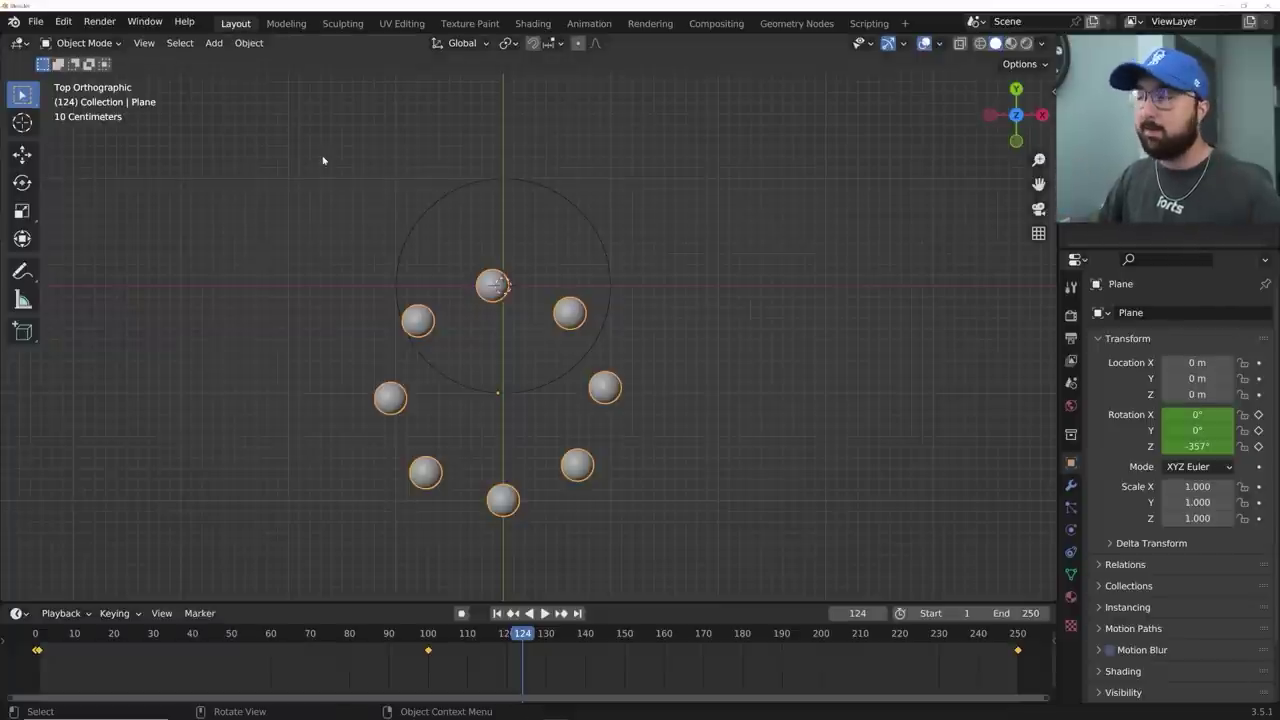
{"action": "middle_click_drag", "start_coordinate": [562, 258], "coordinate": [555, 217]}
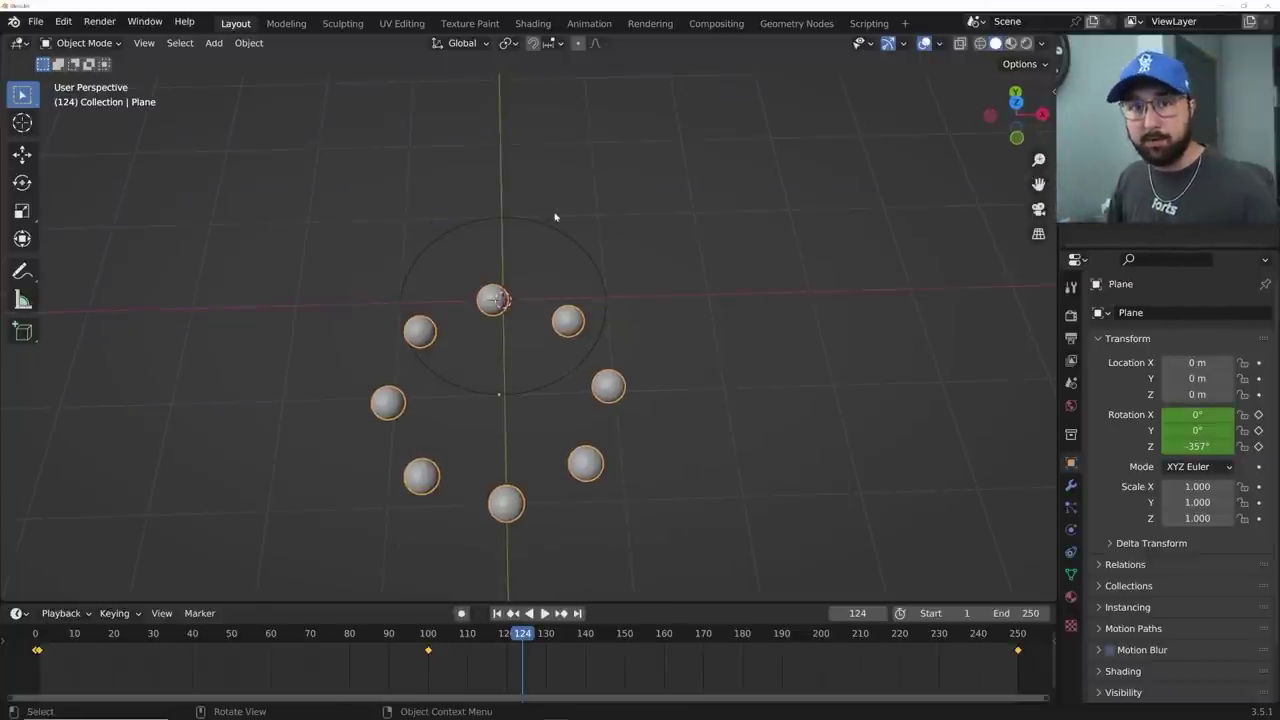
{"action": "key", "text": "shift+a"}
{"action": "mouse_move", "coordinate": [577, 238]}
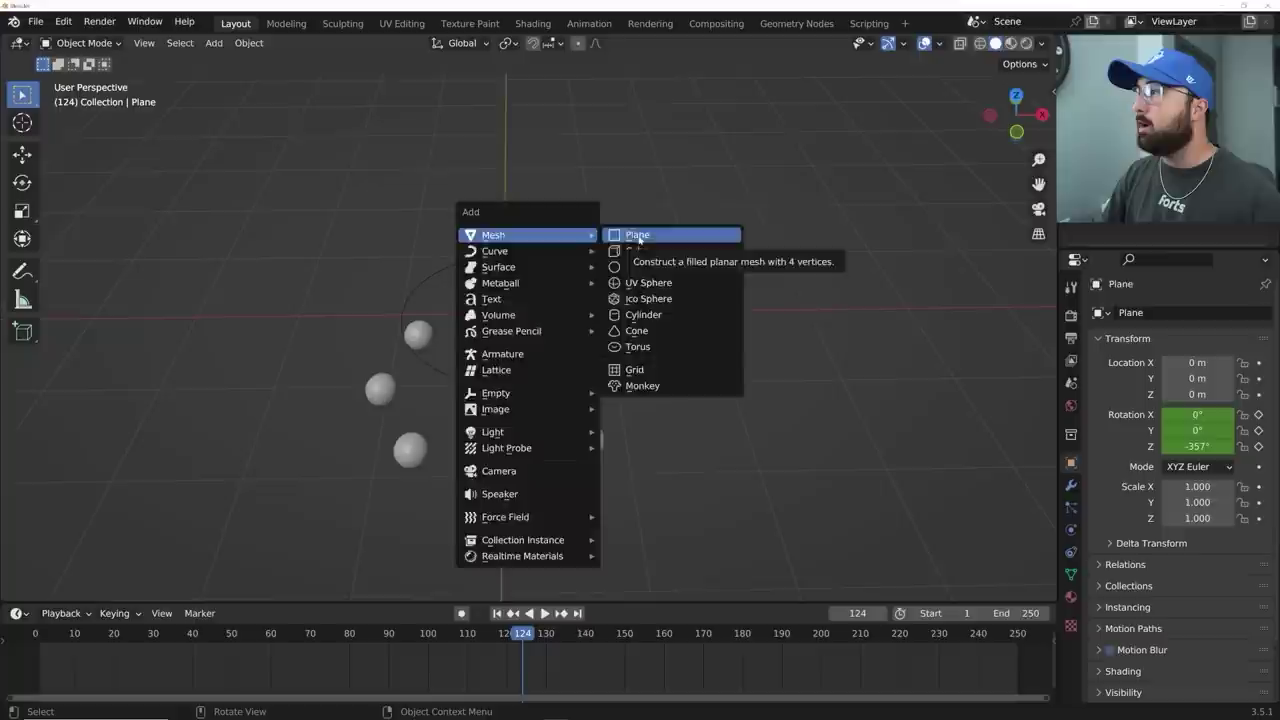
{"action": "key", "text": "grave"}
{"action": "left_click", "coordinate": [465, 260]}
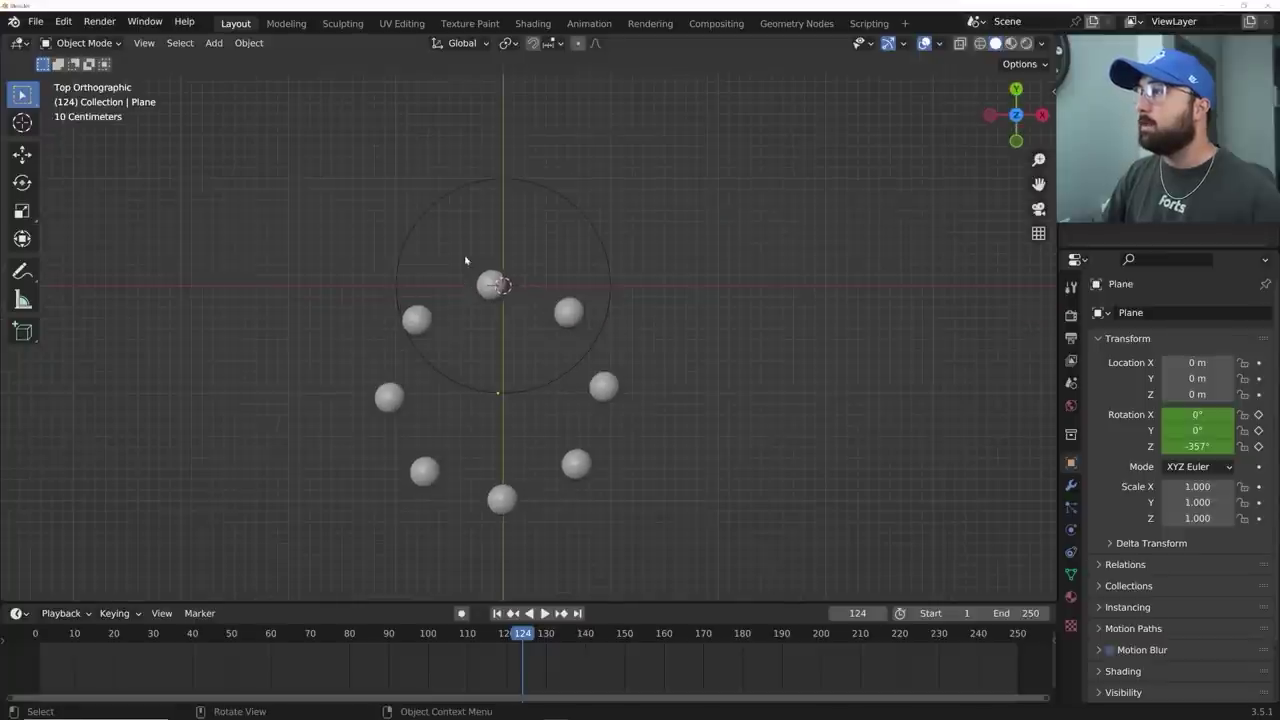
{"action": "key", "text": "shift+a"}
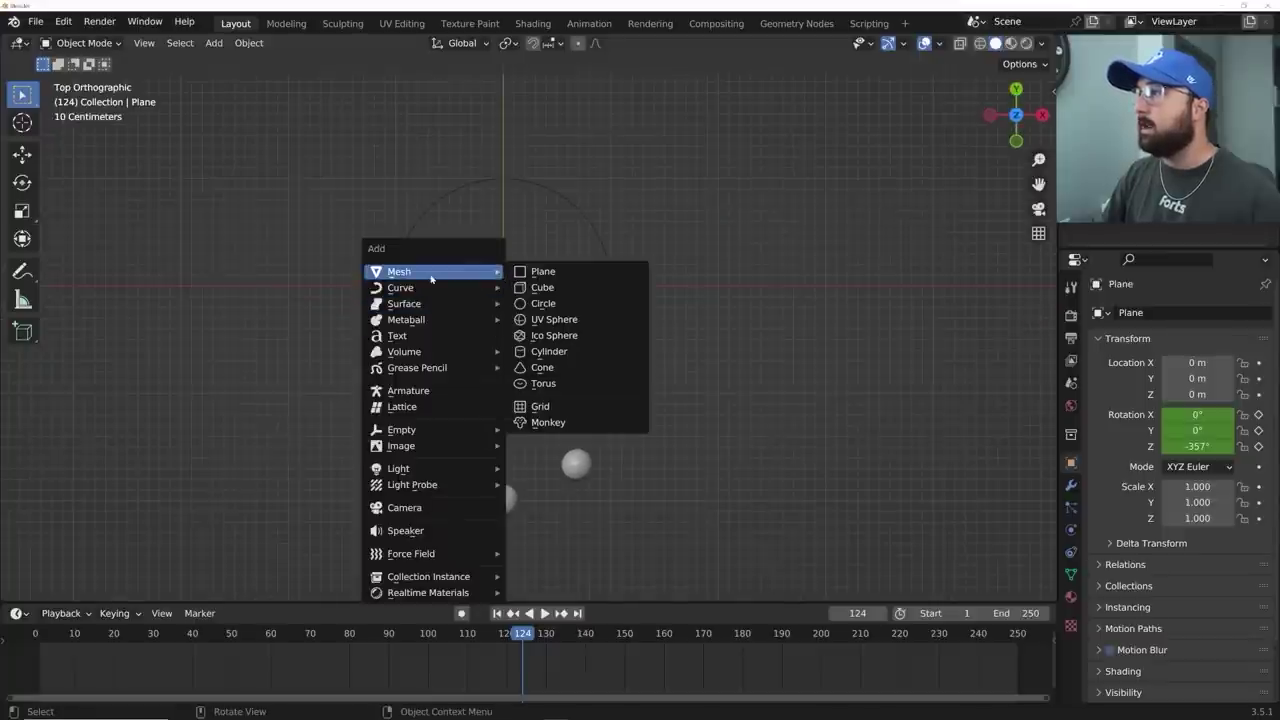
{"action": "key", "text": "space"}
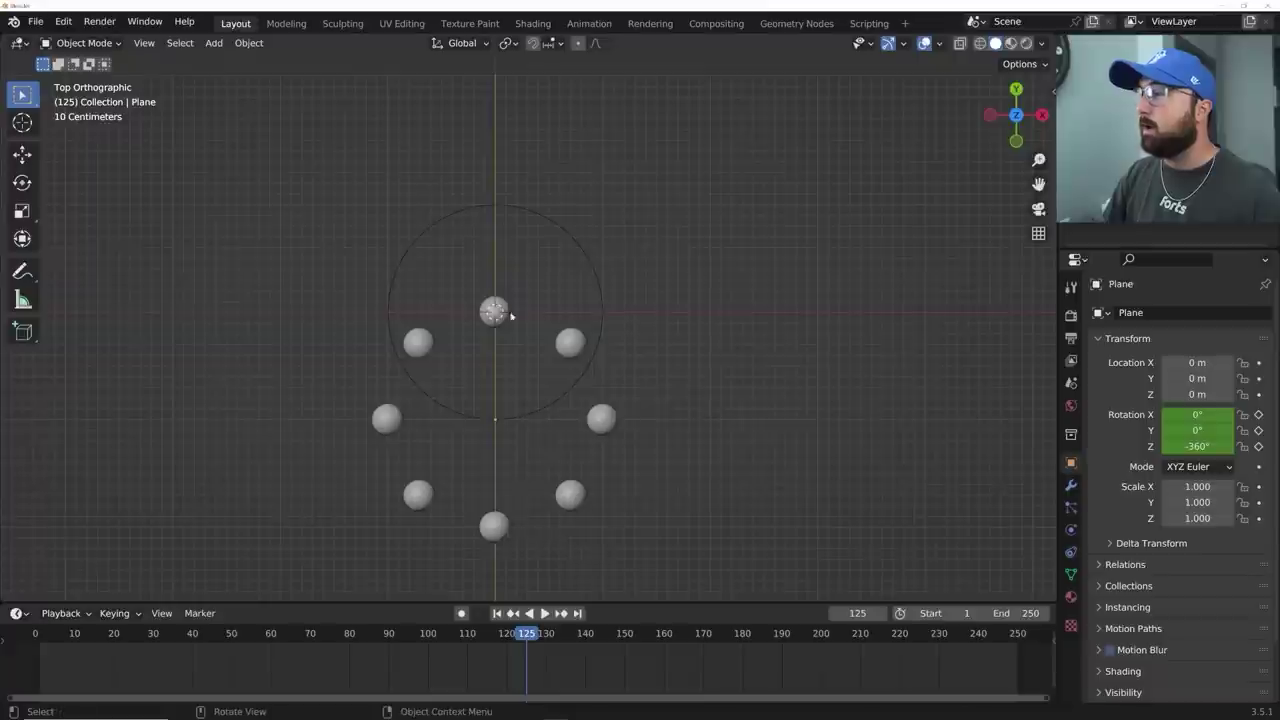
- Add a cylinder mesh at the world origin with its X rotation set to 90°
{"action": "key", "text": "shift+a"}
{"action": "mouse_move", "coordinate": [511, 308]}
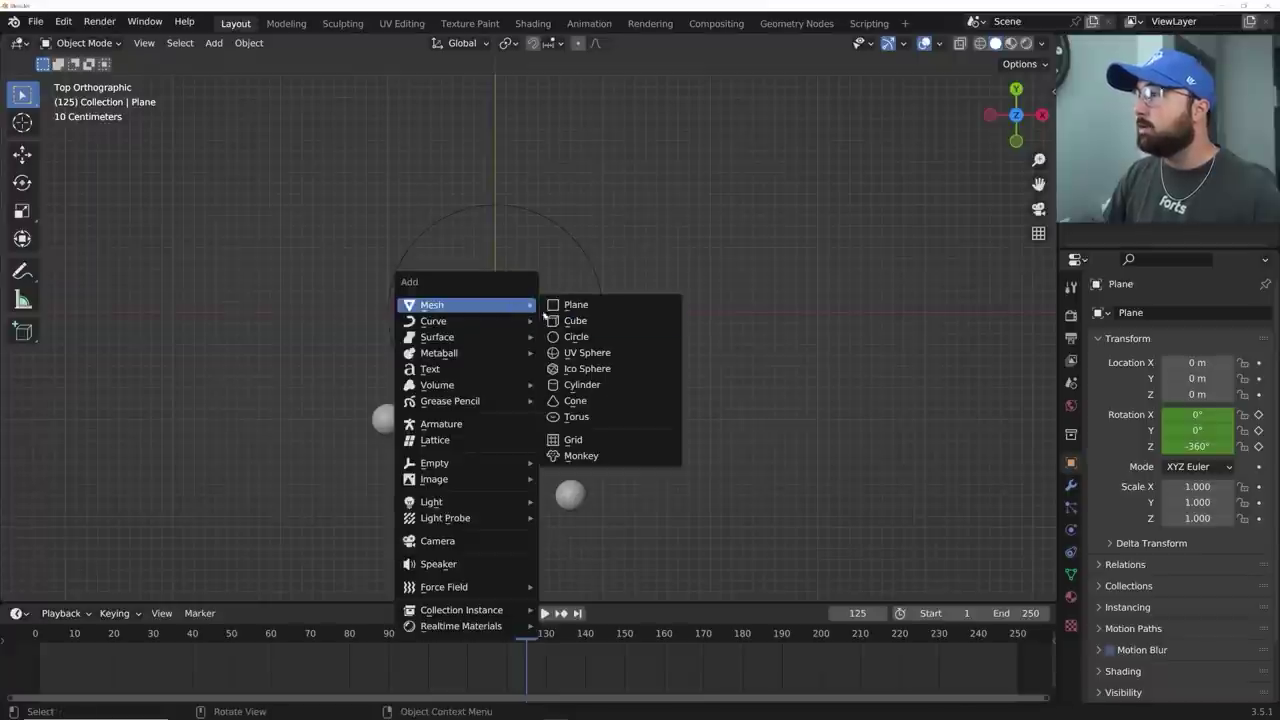
{"action": "left_click", "coordinate": [596, 386]}
{"action": "left_click", "coordinate": [78, 593]}
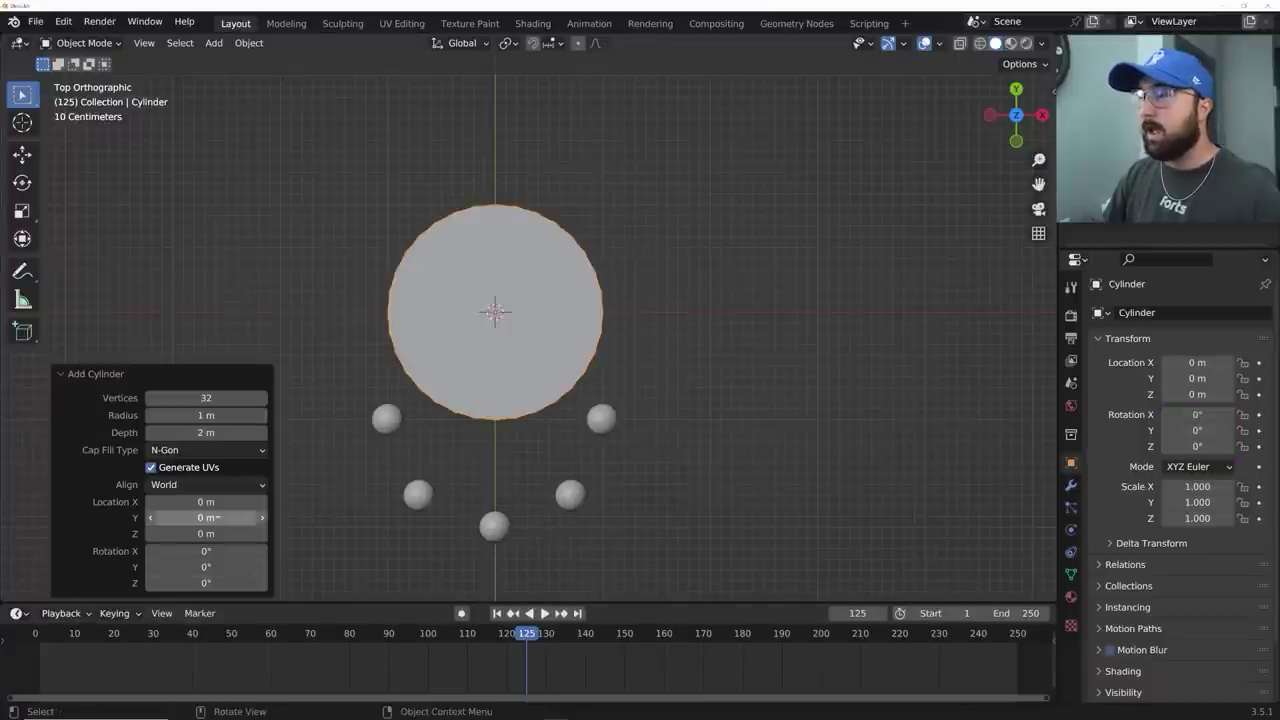
{"action": "left_click", "coordinate": [206, 552]}
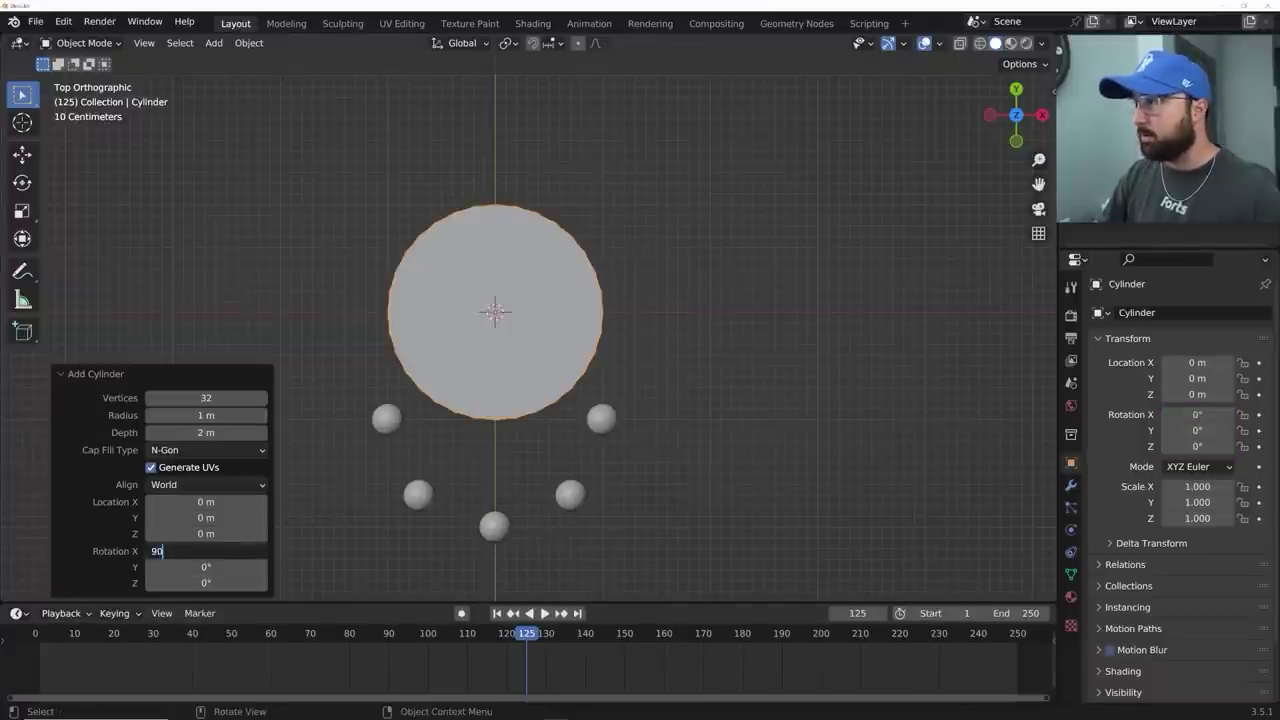
{"action": "type", "text": "90"}
{"action": "key", "text": "Return"}
- Set the new cylinder's radius to 0.17 m and its depth to 4.3 m, comparing it against the spheres in wireframe shading
{"action": "left_click_drag", "start_coordinate": [206, 415], "coordinate": [557, 400]}
{"action": "scroll", "coordinate": [509, 354], "scroll_direction": "up", "scroll_amount": 4}
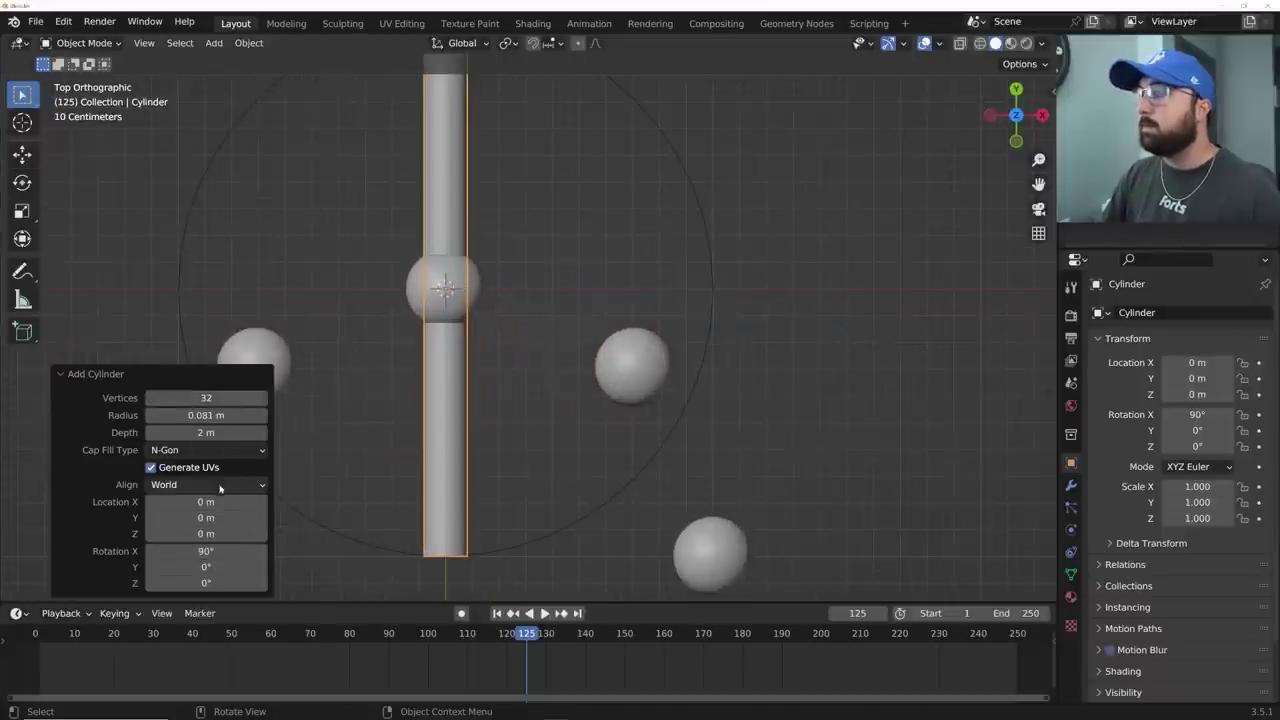
{"action": "left_click_drag", "start_coordinate": [222, 415], "coordinate": [571, 414]}
{"action": "left_click", "coordinate": [960, 44]}
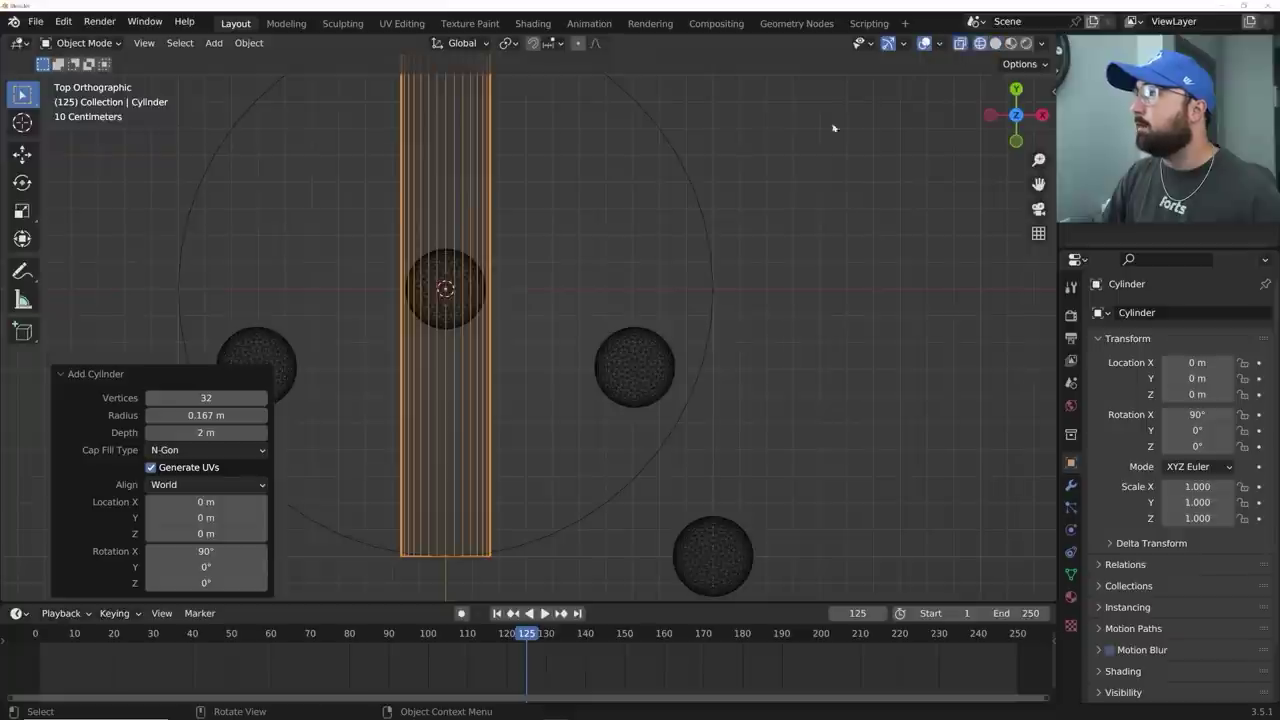
{"action": "left_click_drag", "start_coordinate": [214, 415], "coordinate": [524, 431]}
{"action": "scroll", "coordinate": [457, 309], "scroll_direction": "down", "scroll_amount": 4}
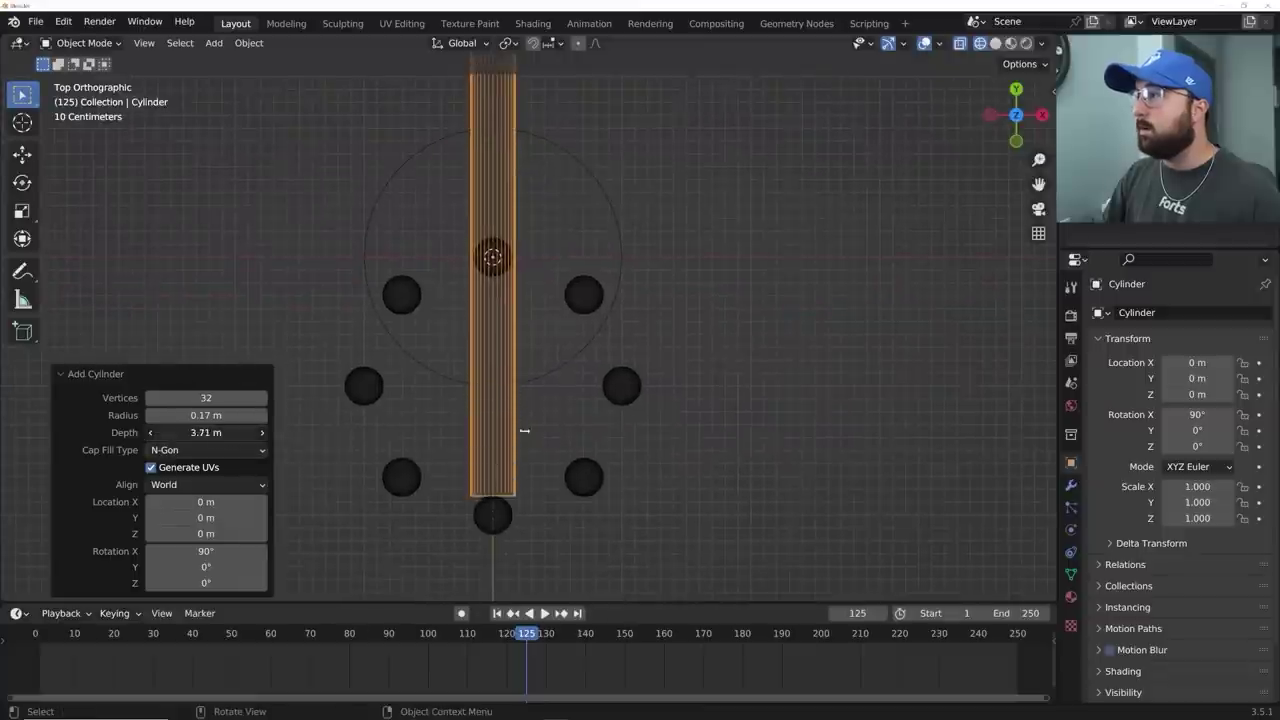
{"action": "middle_click_drag", "start_coordinate": [625, 491], "coordinate": [410, 330]}
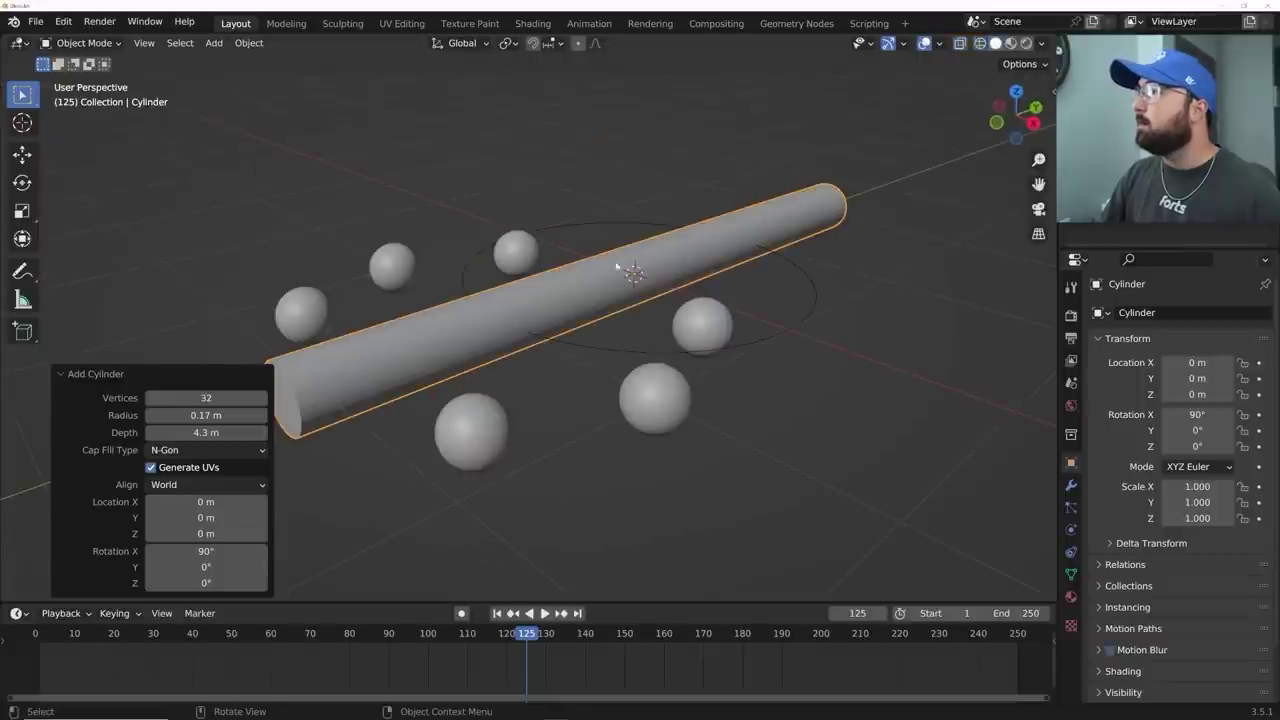
- Enter Edit Mode on the cylinder with edge selection and select the edge loops around both end caps
{"action": "middle_click_drag", "start_coordinate": [617, 267], "coordinate": [530, 300]}
{"action": "key", "text": "Tab"}
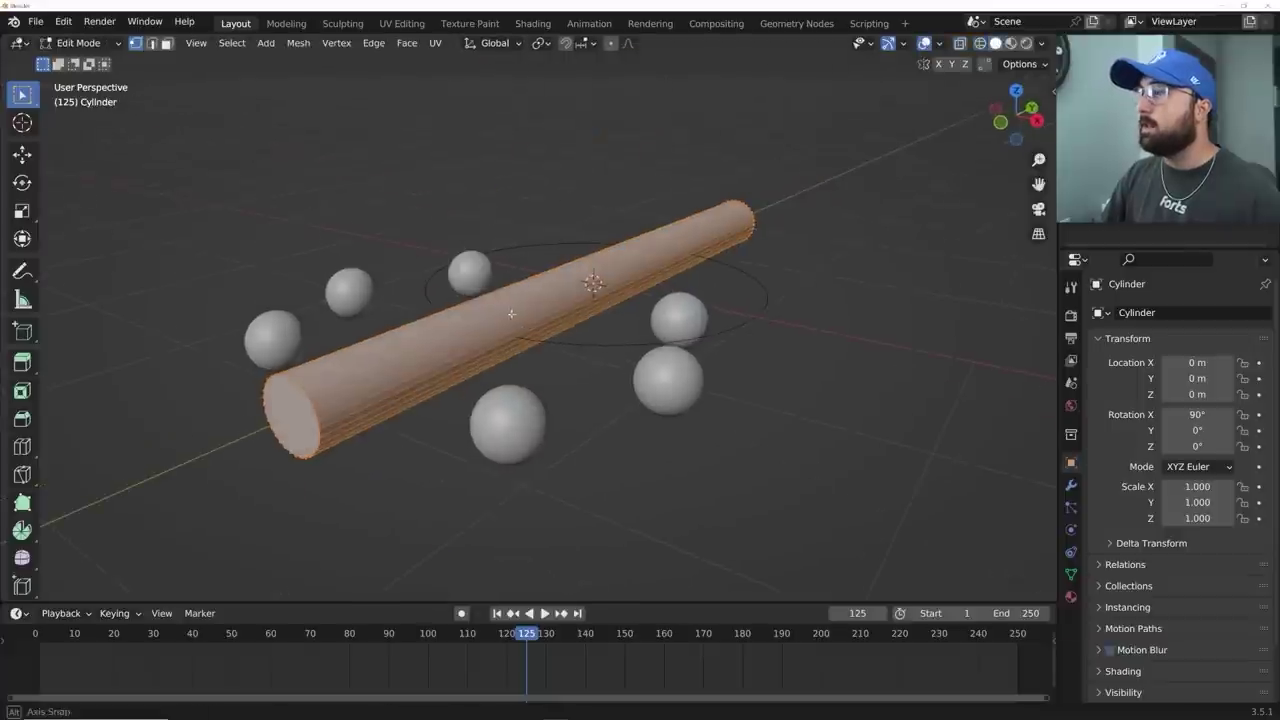
{"action": "left_click", "coordinate": [152, 44]}
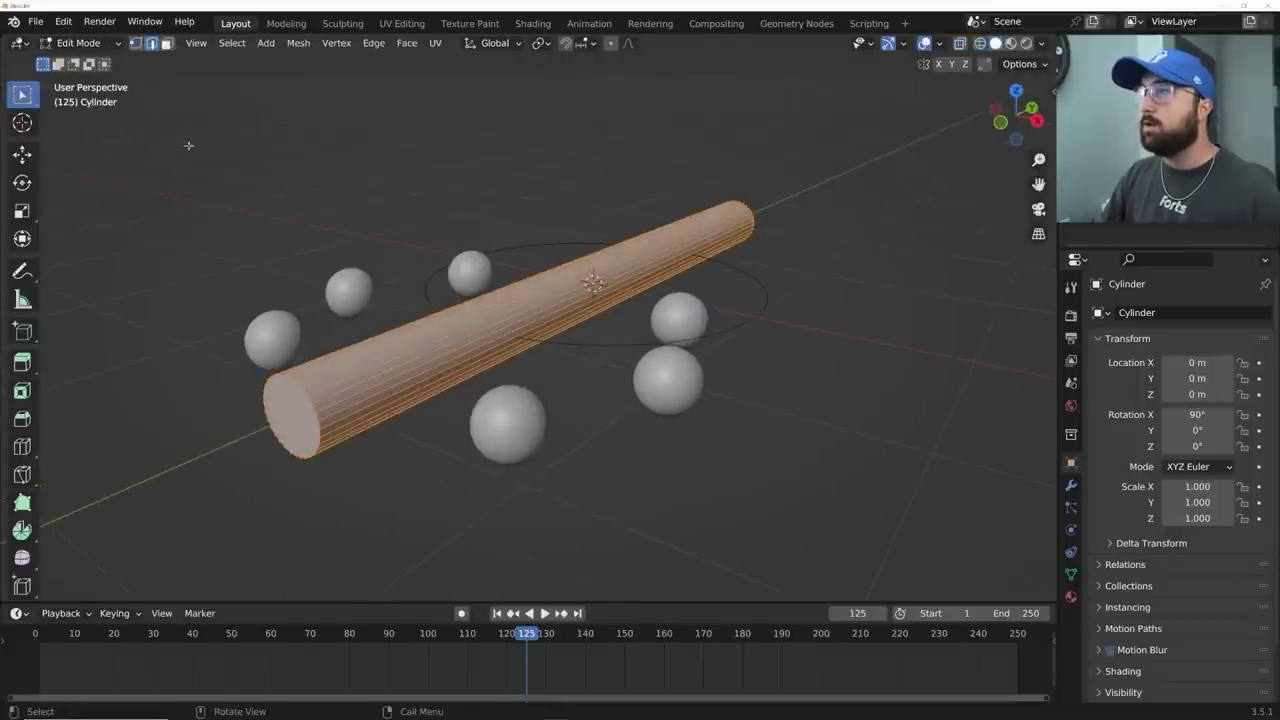
{"action": "left_click", "coordinate": [299, 385], "text": "alt"}
{"action": "left_click", "coordinate": [344, 452], "text": "alt"}
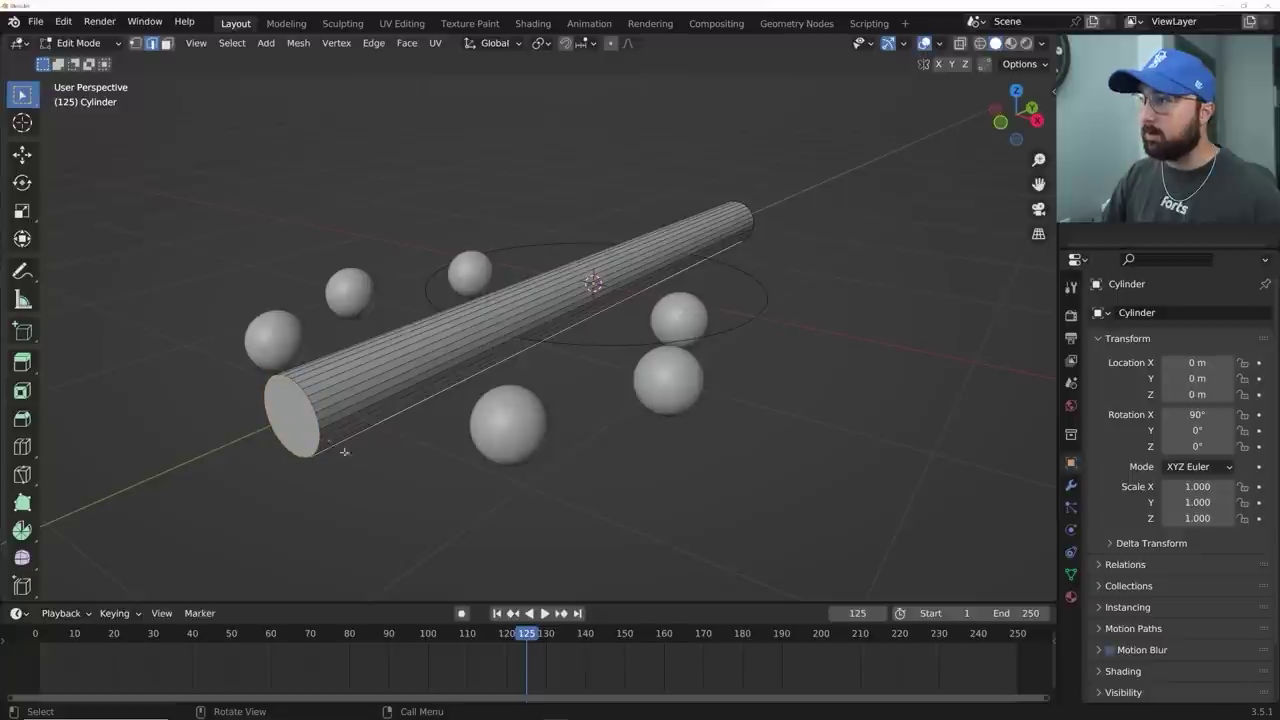
{"action": "left_click", "coordinate": [309, 399], "text": "alt+shift"}
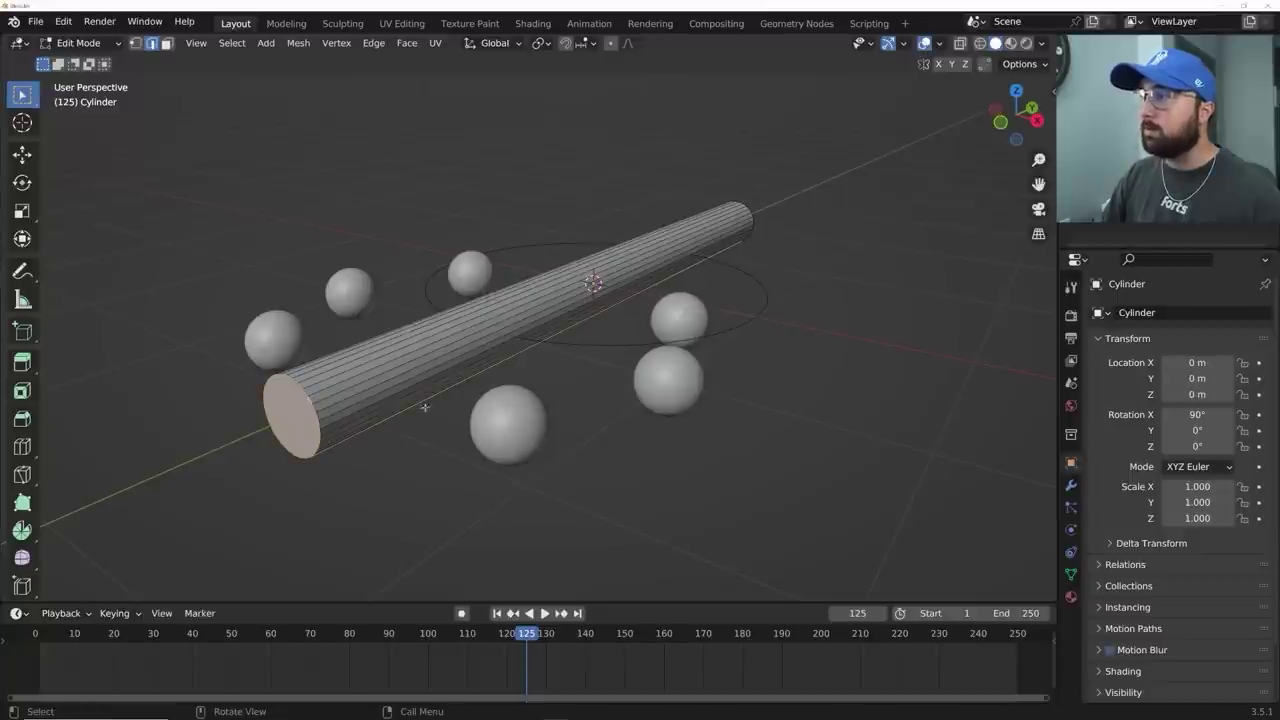
{"action": "left_click", "coordinate": [314, 409], "text": "alt"}
{"action": "left_click", "coordinate": [314, 409], "text": "alt+shift"}
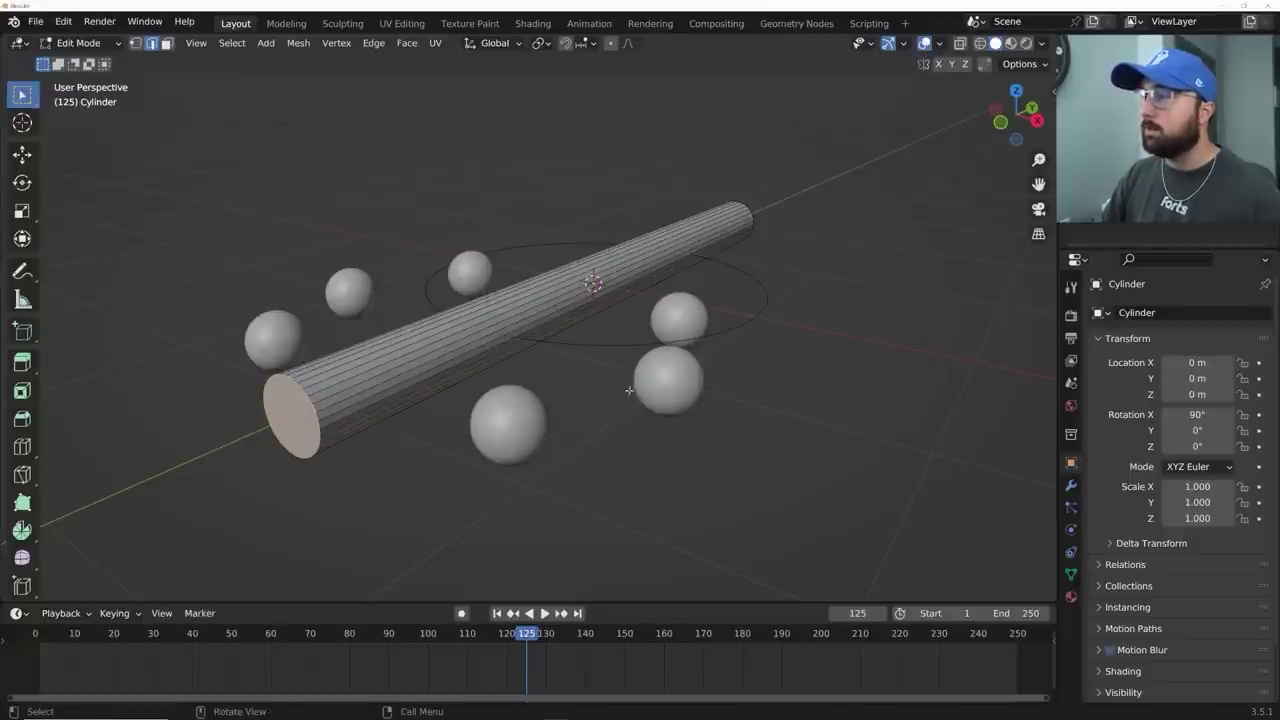
{"action": "middle_click_drag", "start_coordinate": [630, 391], "coordinate": [515, 340]}
{"action": "left_click", "coordinate": [569, 328], "text": "alt+shift"}
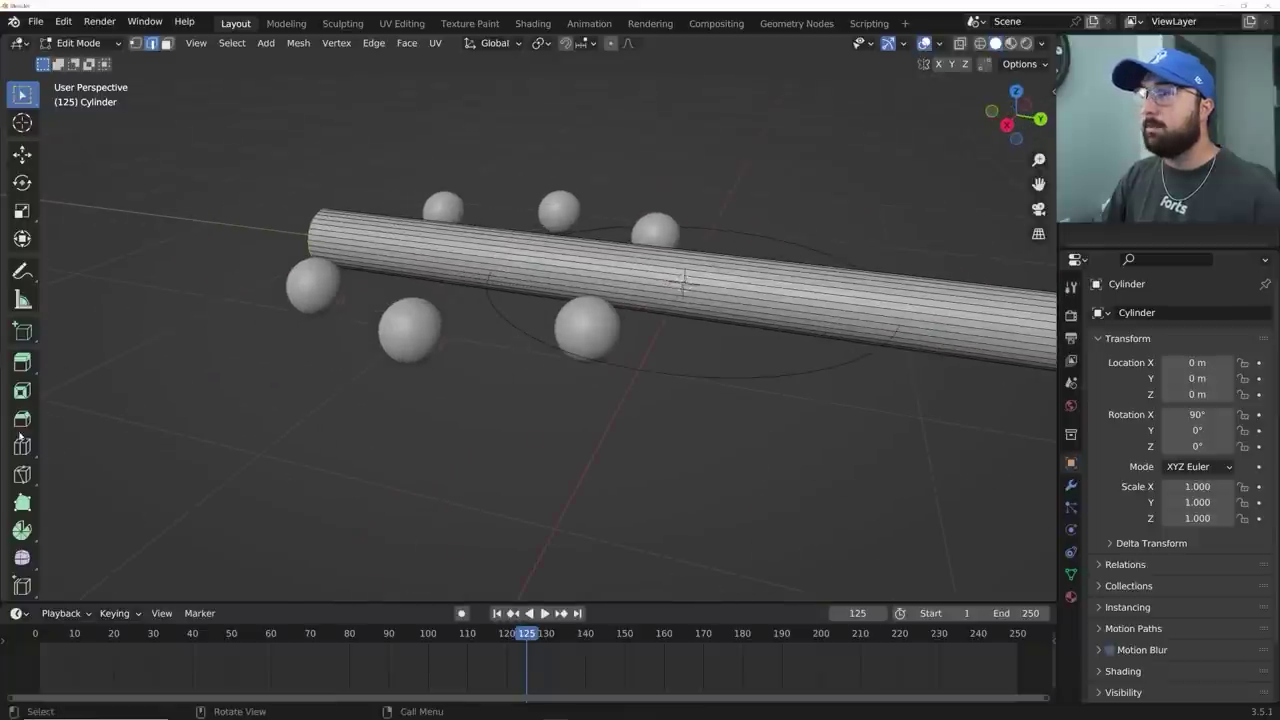
- Bevel the selected end loops by 0.157 m with 13 segments to round off both ends of the cylinder
{"action": "left_click", "coordinate": [22, 418]}
{"action": "middle_click_drag", "start_coordinate": [283, 322], "coordinate": [544, 374]}
{"action": "scroll", "coordinate": [531, 331], "scroll_direction": "up", "scroll_amount": 2}
{"action": "left_click_drag", "start_coordinate": [668, 116], "coordinate": [644, 101]}
{"action": "scroll", "coordinate": [655, 114], "scroll_direction": "up", "scroll_amount": 5}
{"action": "scroll", "coordinate": [648, 108], "scroll_direction": "up", "scroll_amount": 5}
{"action": "scroll", "coordinate": [645, 102], "scroll_direction": "up", "scroll_amount": 2}
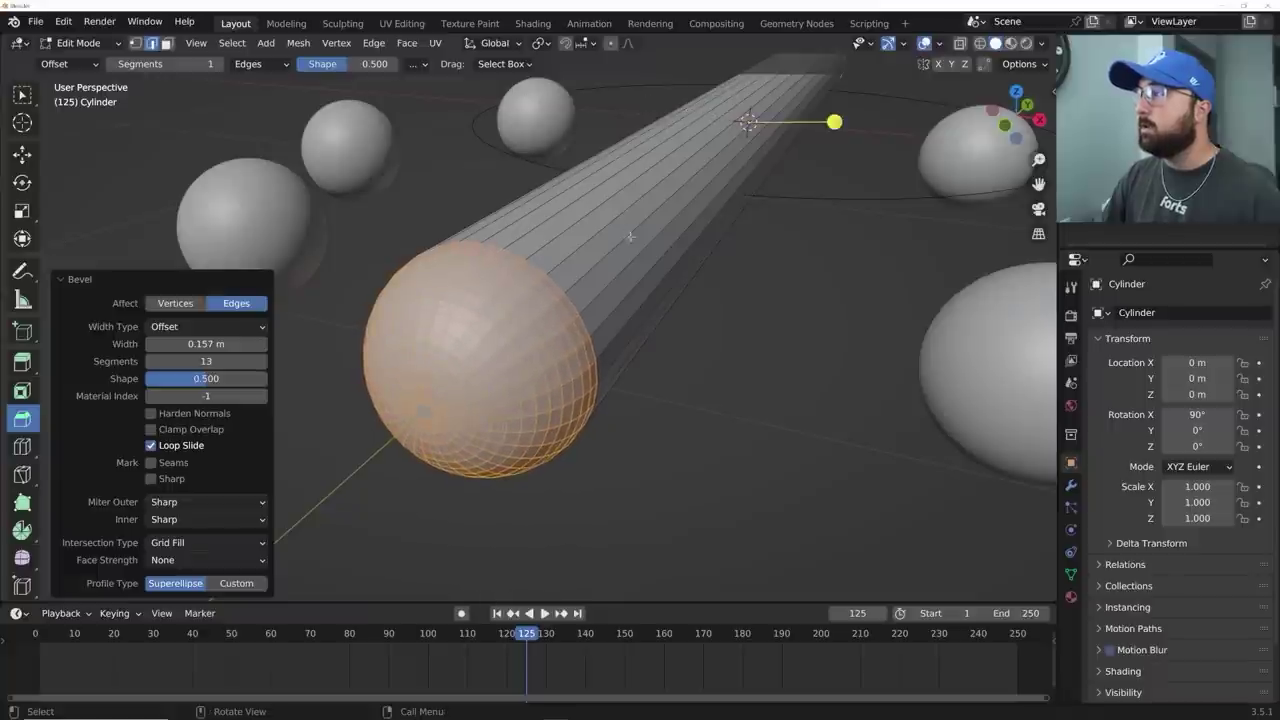
{"action": "scroll", "coordinate": [510, 275], "scroll_direction": "down", "scroll_amount": 4}
{"action": "middle_click_drag", "start_coordinate": [630, 238], "coordinate": [445, 279]}
{"action": "left_click", "coordinate": [88, 280]}
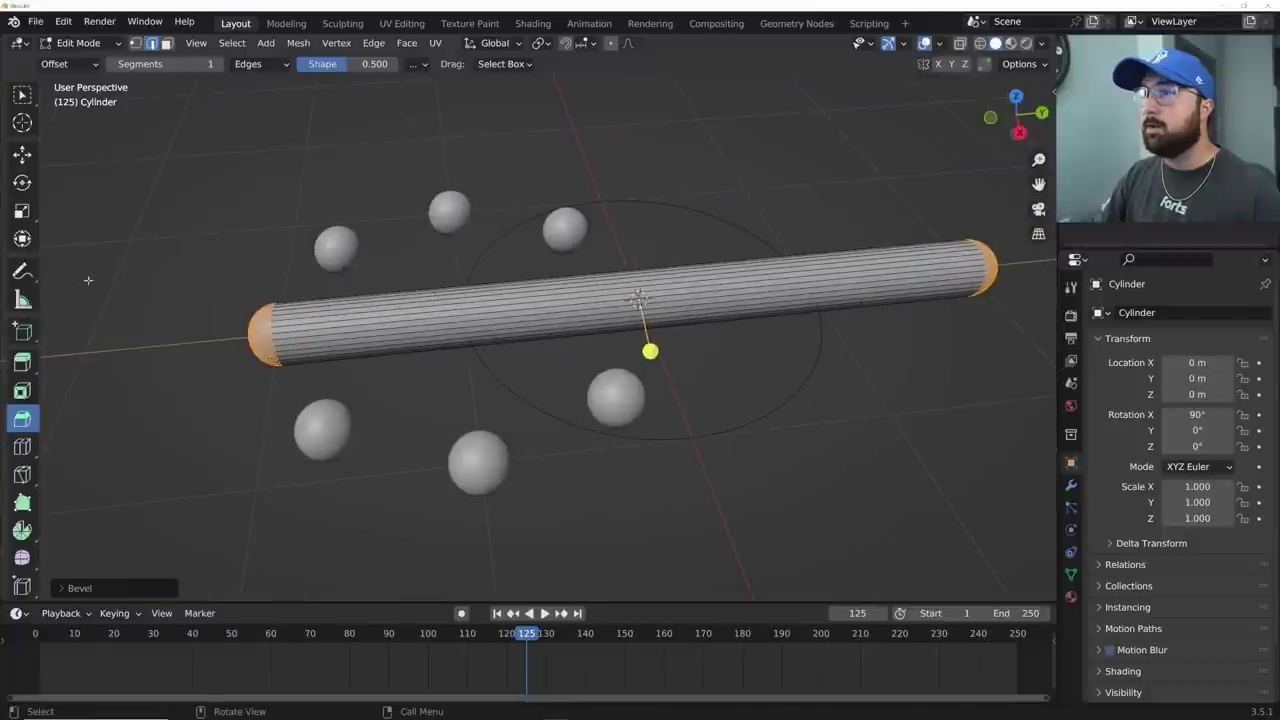
- Add 100 loop cuts along the cylinder's length
{"action": "left_click", "coordinate": [22, 446]}
{"action": "left_click", "coordinate": [640, 292]}
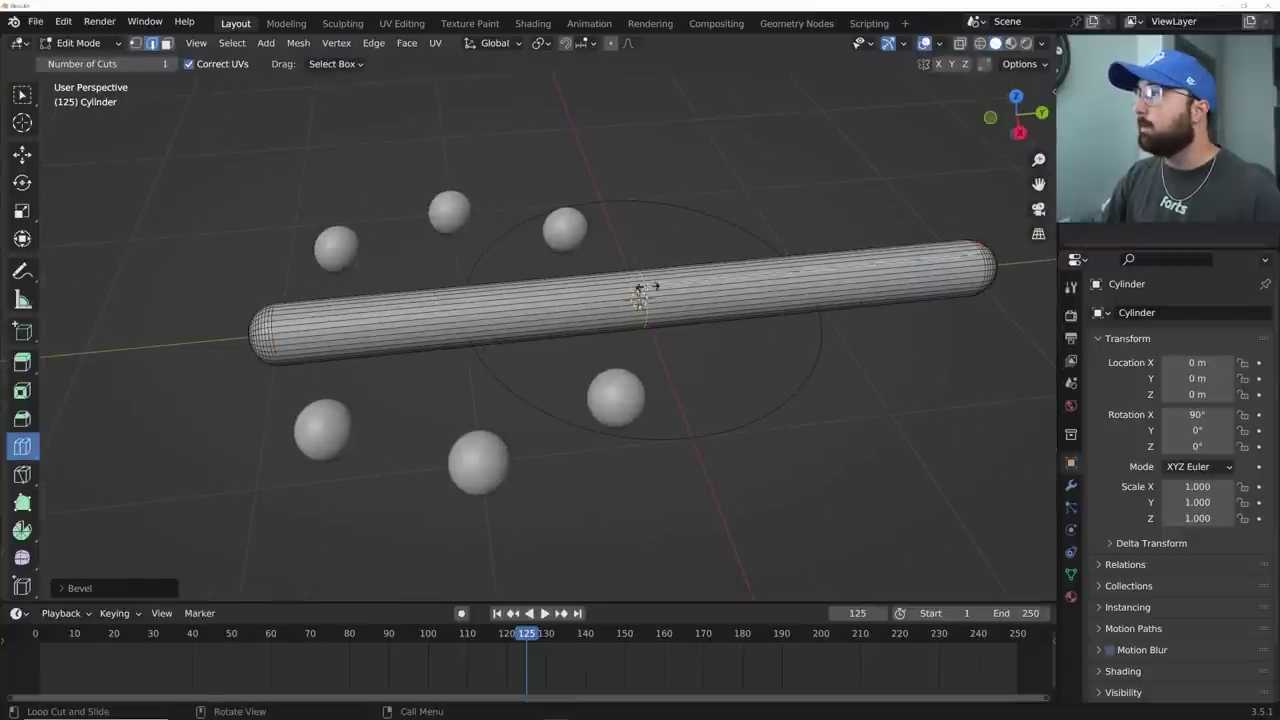
{"action": "left_click", "coordinate": [100, 588]}
{"action": "double_click", "coordinate": [205, 444]}
{"action": "type", "text": "100"}
{"action": "key", "text": "Return"}
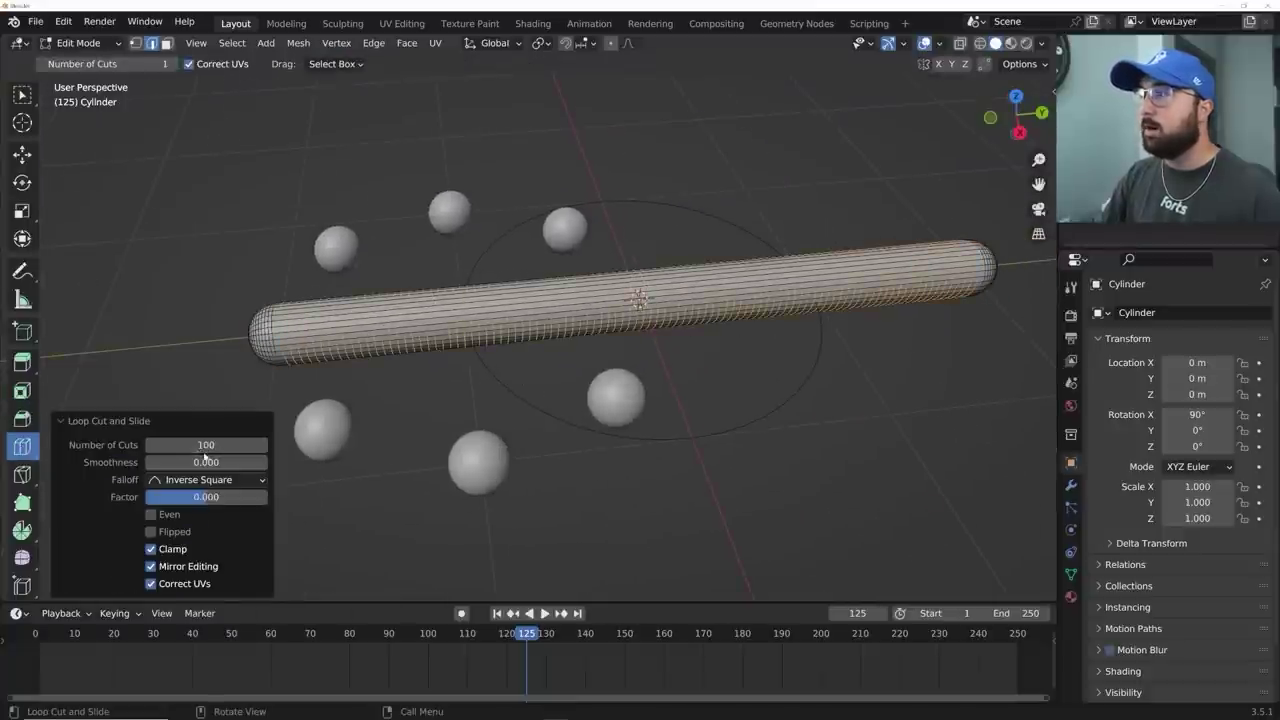
- Return to Object Mode and apply Shade Smooth to the cylinder
{"action": "middle_click_drag", "start_coordinate": [563, 360], "coordinate": [619, 325]}
{"action": "key", "text": "a"}
{"action": "middle_click_drag", "start_coordinate": [540, 310], "coordinate": [510, 356]}
{"action": "left_click", "coordinate": [22, 154]}
{"action": "middle_click_drag", "start_coordinate": [625, 340], "coordinate": [628, 297]}
{"action": "key", "text": "Tab"}
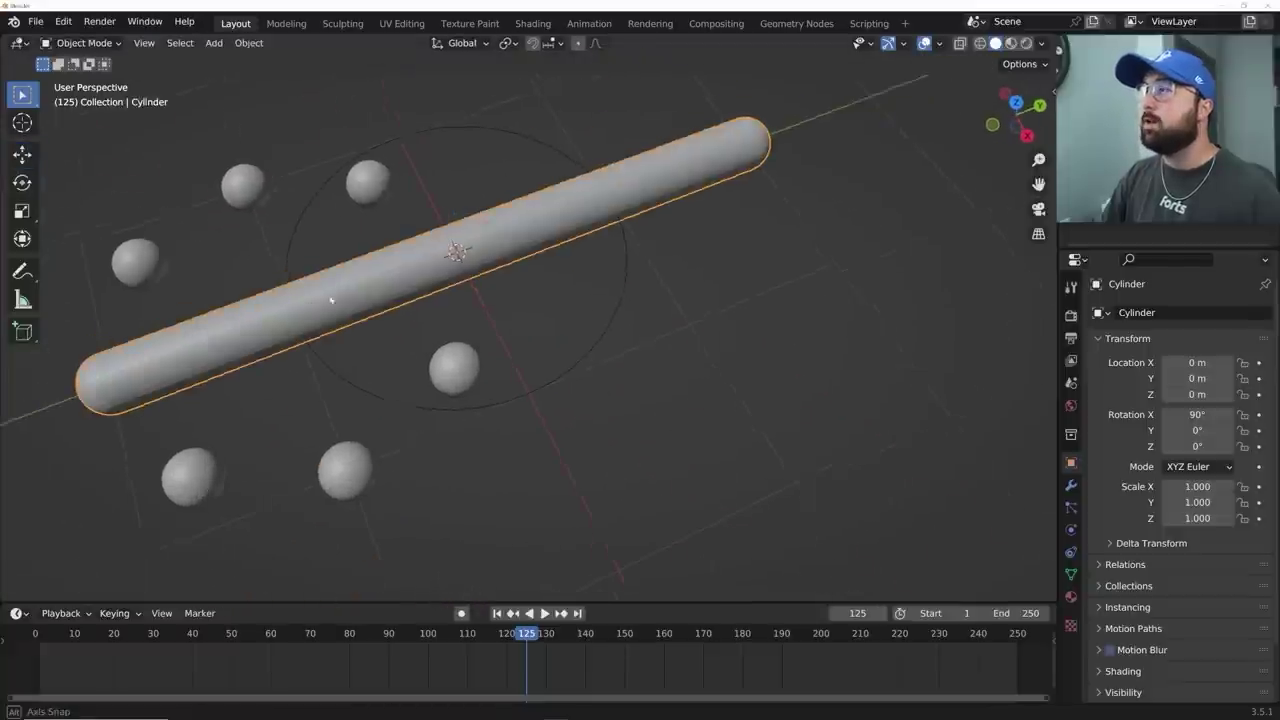
{"action": "middle_click_drag", "start_coordinate": [329, 297], "coordinate": [429, 276]}
{"action": "right_click", "coordinate": [557, 262]}
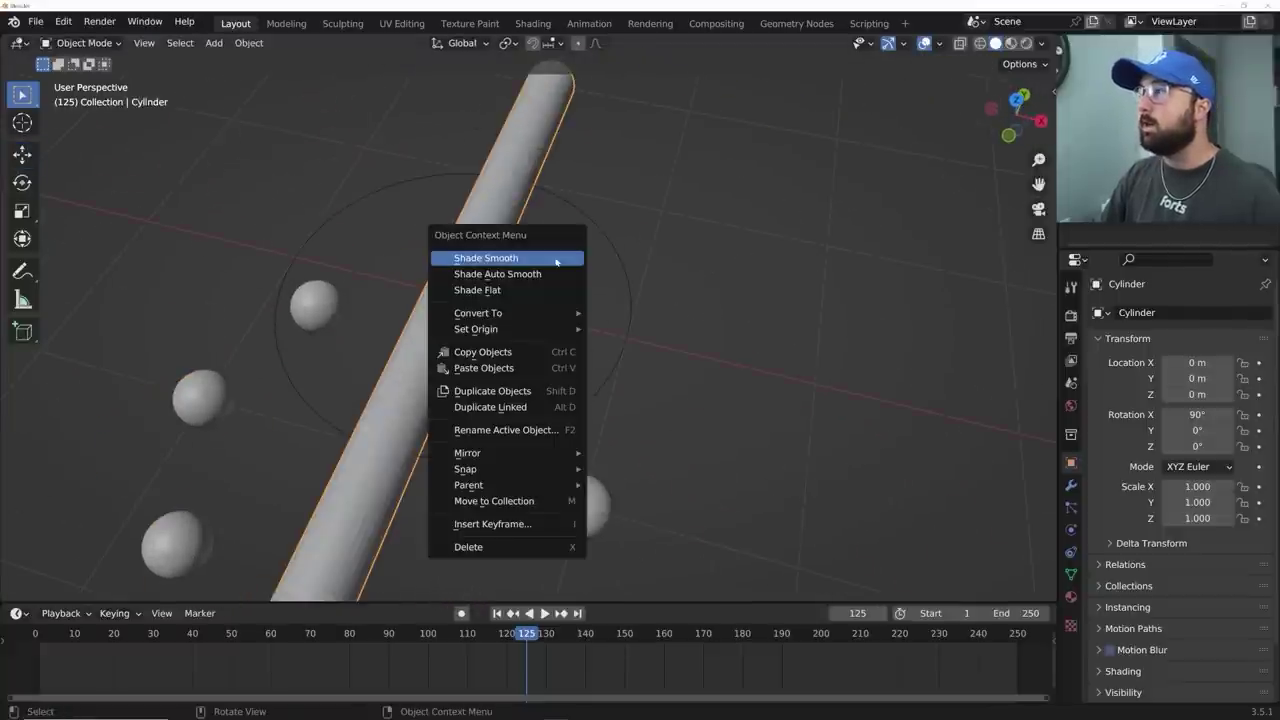
{"action": "left_click", "coordinate": [540, 258]}
- Add a Plain Axes empty at the world origin from the top view
{"action": "key", "text": "KP_7"}
{"action": "scroll", "coordinate": [432, 298], "scroll_direction": "down", "scroll_amount": 3}
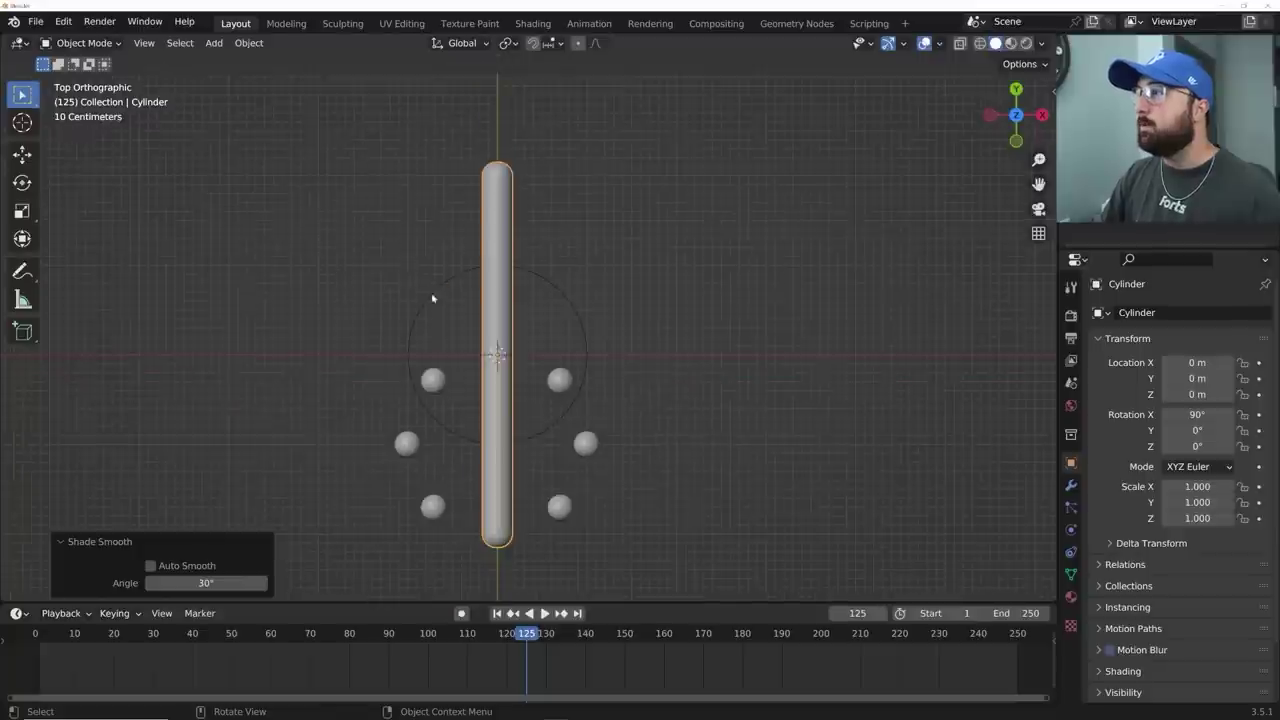
{"action": "scroll", "coordinate": [586, 276], "scroll_direction": "up", "scroll_amount": 2}
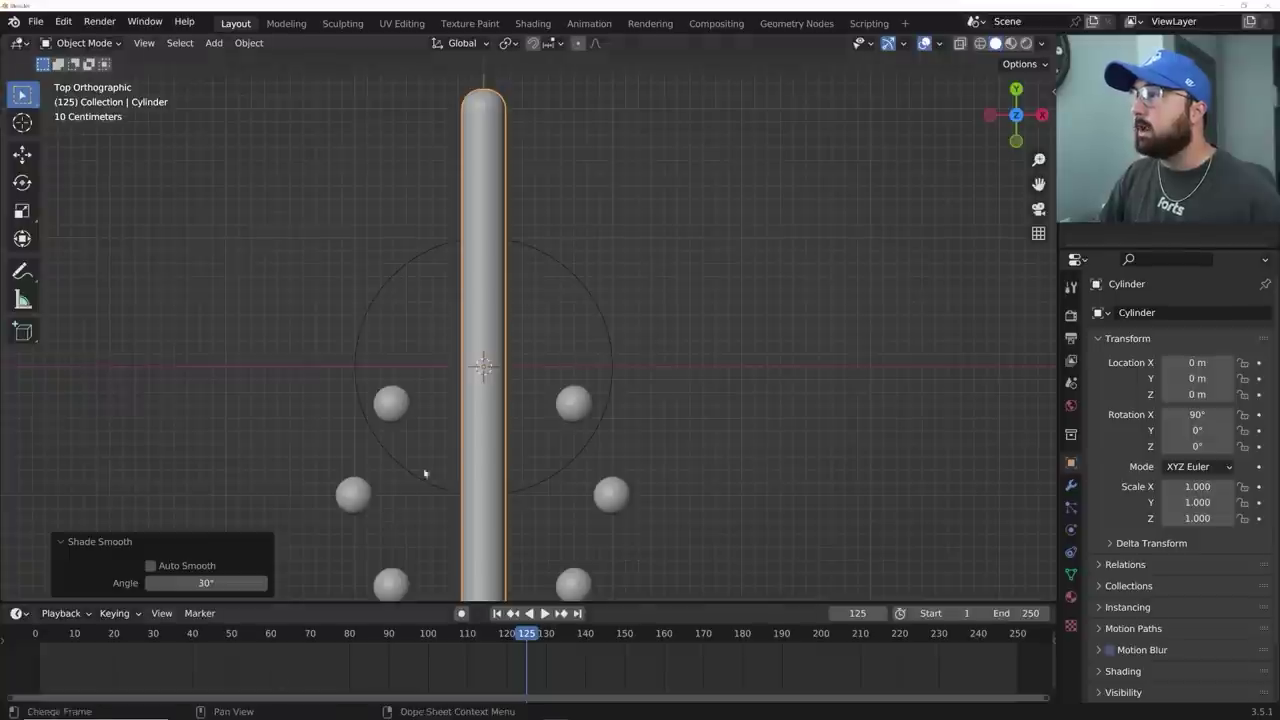
{"action": "key", "text": "shift+a"}
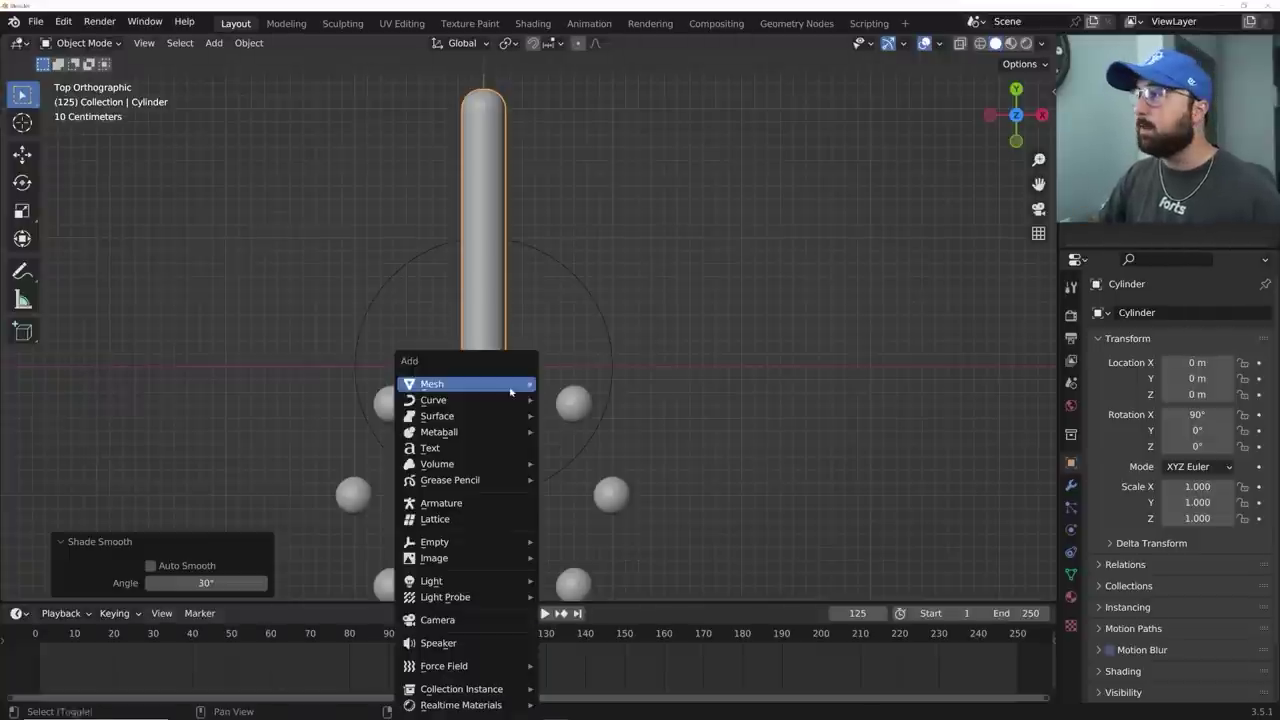
{"action": "mouse_move", "coordinate": [490, 542]}
{"action": "left_click", "coordinate": [581, 541]}
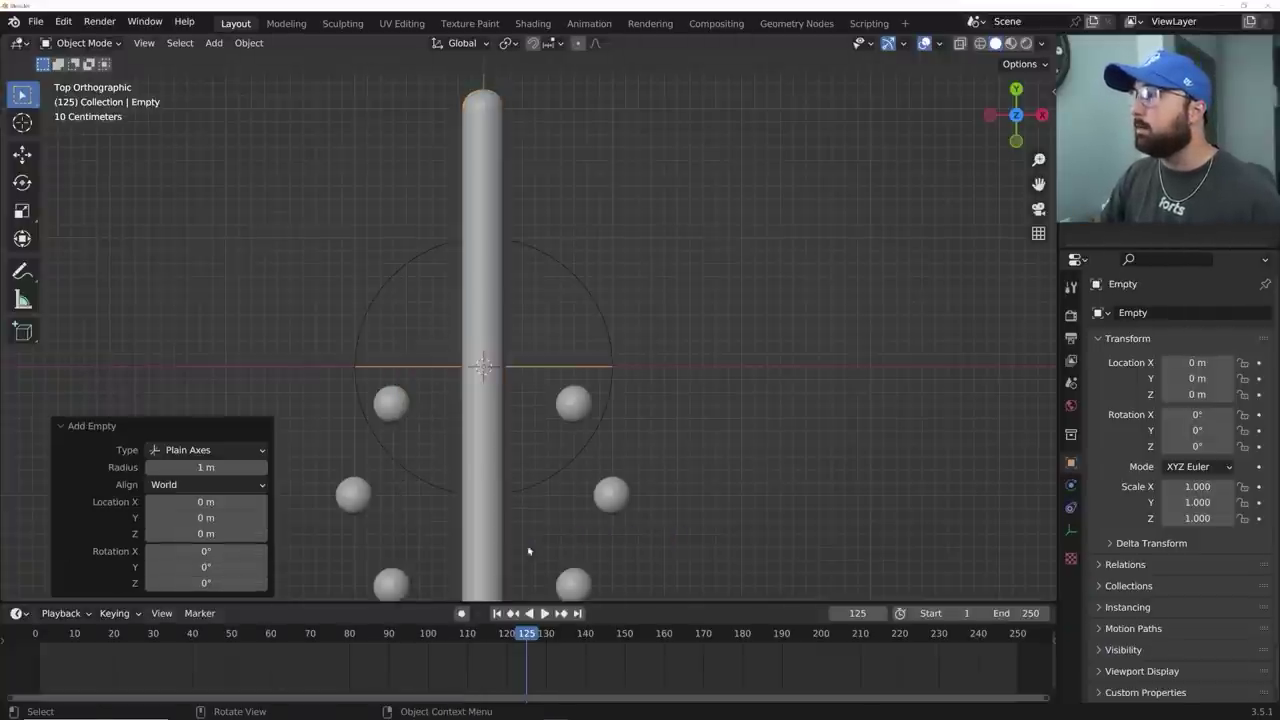
- Add an Array modifier to the cylinder with a count of 8
{"action": "left_click", "coordinate": [466, 365]}
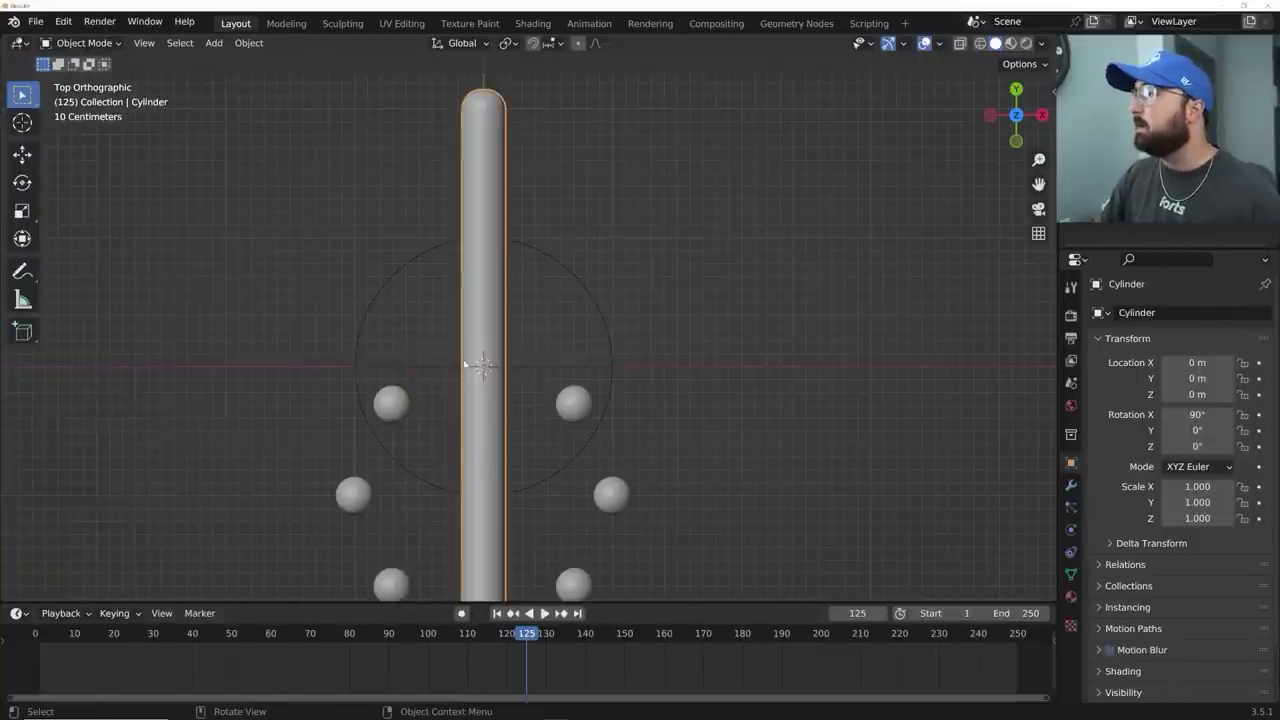
{"action": "left_click", "coordinate": [1071, 485]}
{"action": "left_click", "coordinate": [1165, 321]}
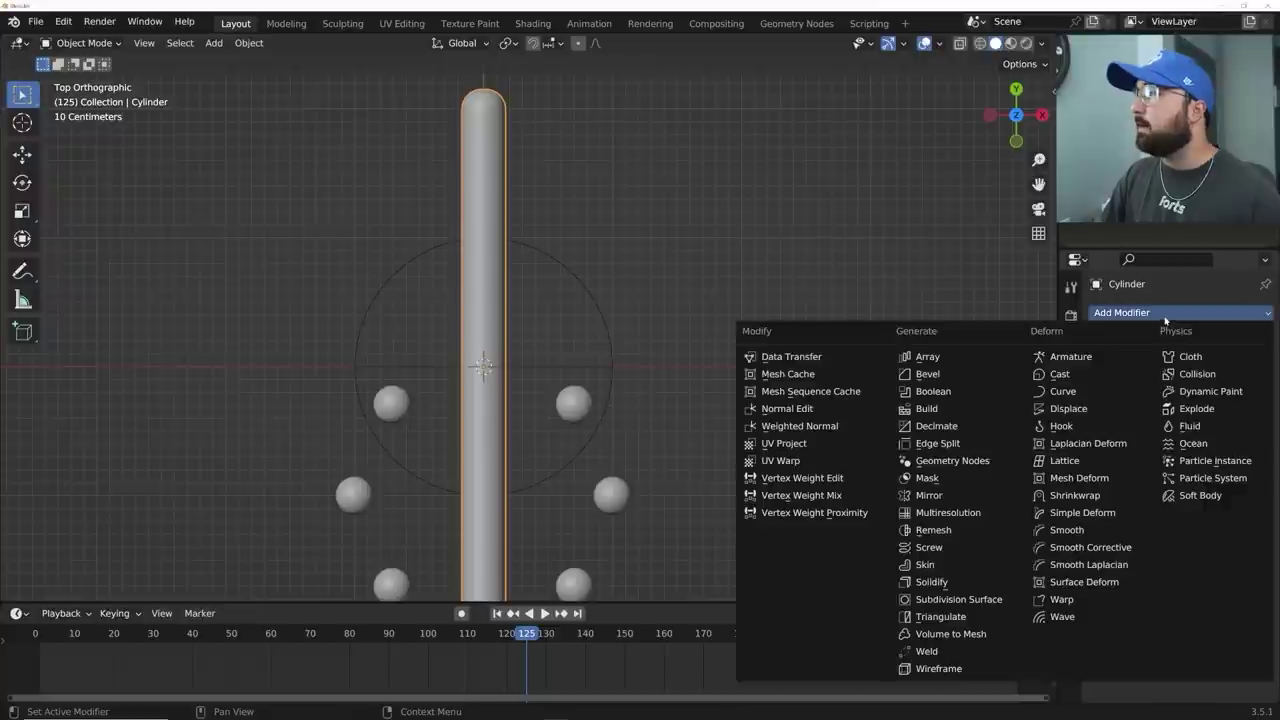
{"action": "left_click", "coordinate": [946, 358]}
{"action": "left_click", "coordinate": [1205, 382]}
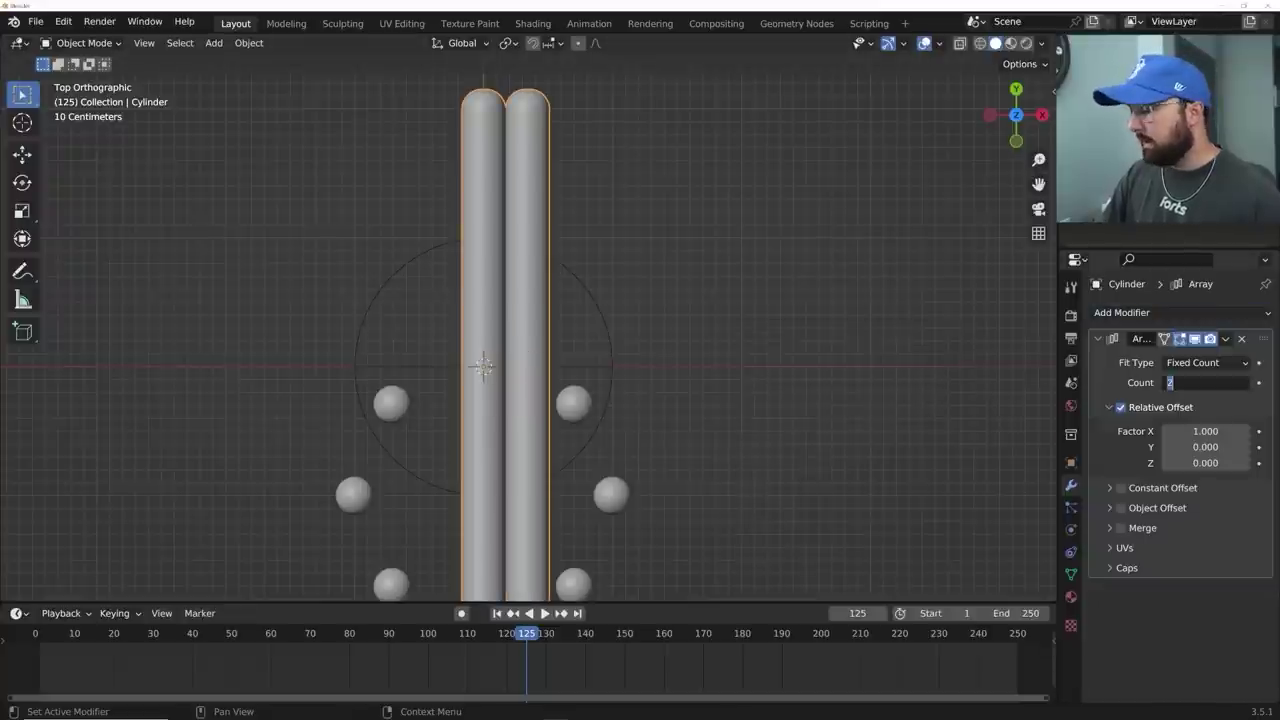
{"action": "key", "text": "Return"}
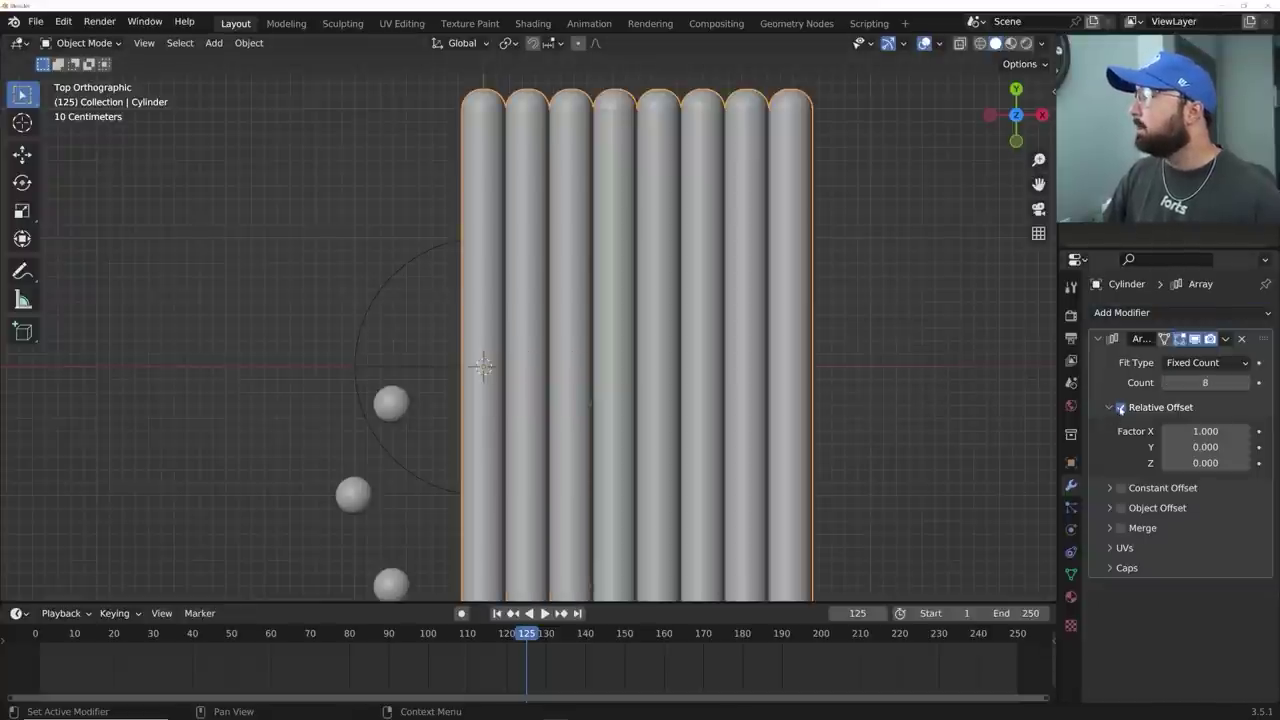
- Turn off the array's Relative Offset and enable Object Offset with the Empty as its object
{"action": "left_click", "coordinate": [1120, 407]}
{"action": "left_click", "coordinate": [1115, 409]}
{"action": "left_click", "coordinate": [1122, 447]}
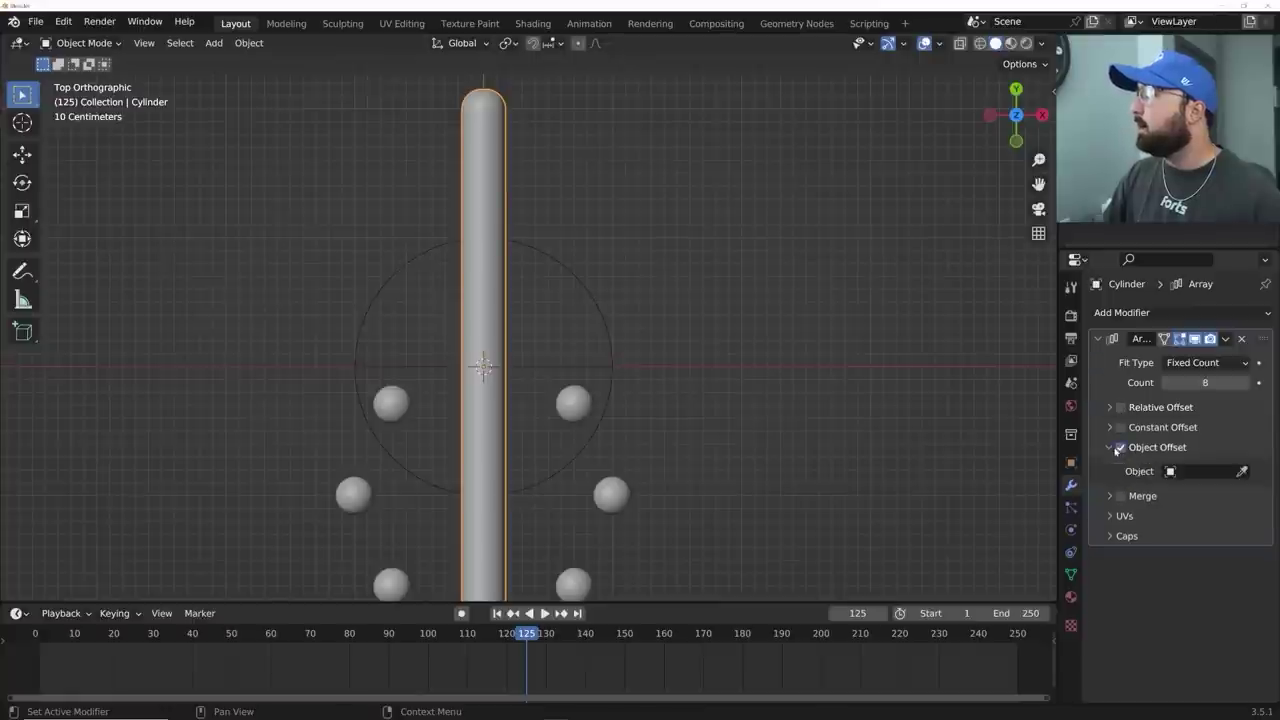
{"action": "left_click", "coordinate": [1205, 471]}
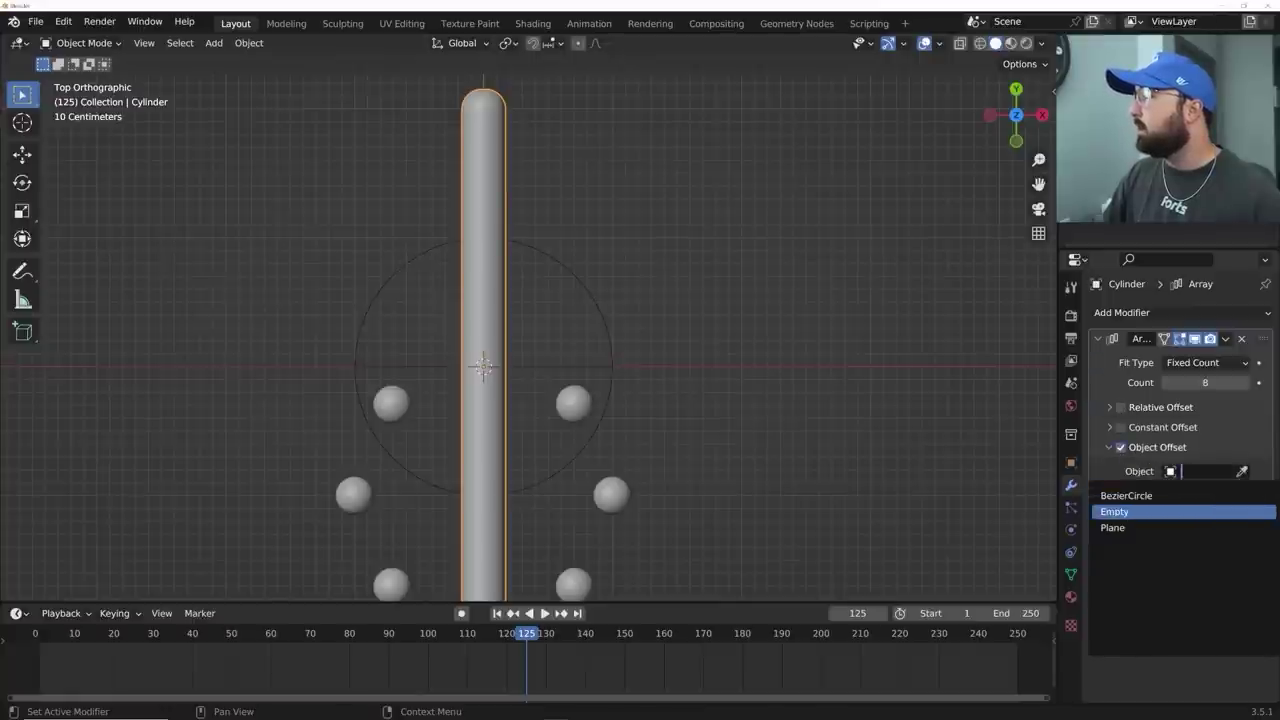
{"action": "left_click", "coordinate": [1114, 511]}
{"action": "middle_click_drag", "start_coordinate": [803, 400], "coordinate": [564, 174]}
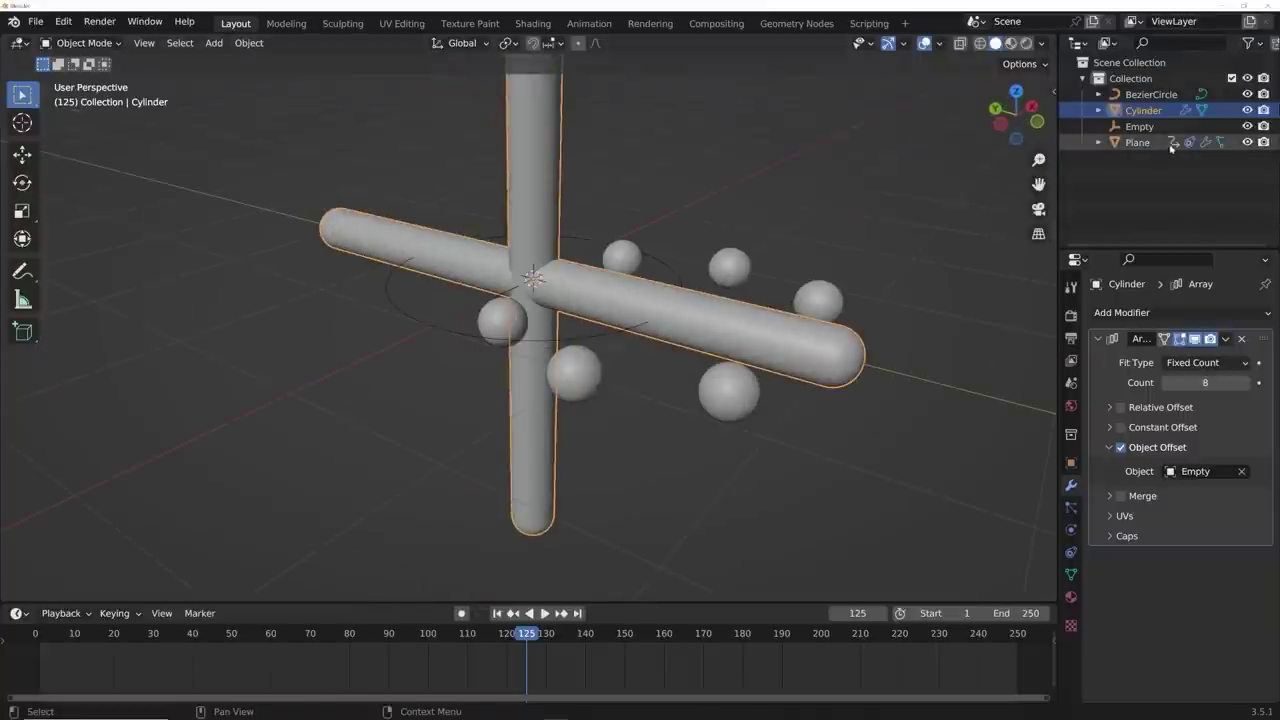
- Set the Empty's X rotation to 90° and return to the top view
{"action": "left_click", "coordinate": [1139, 126]}
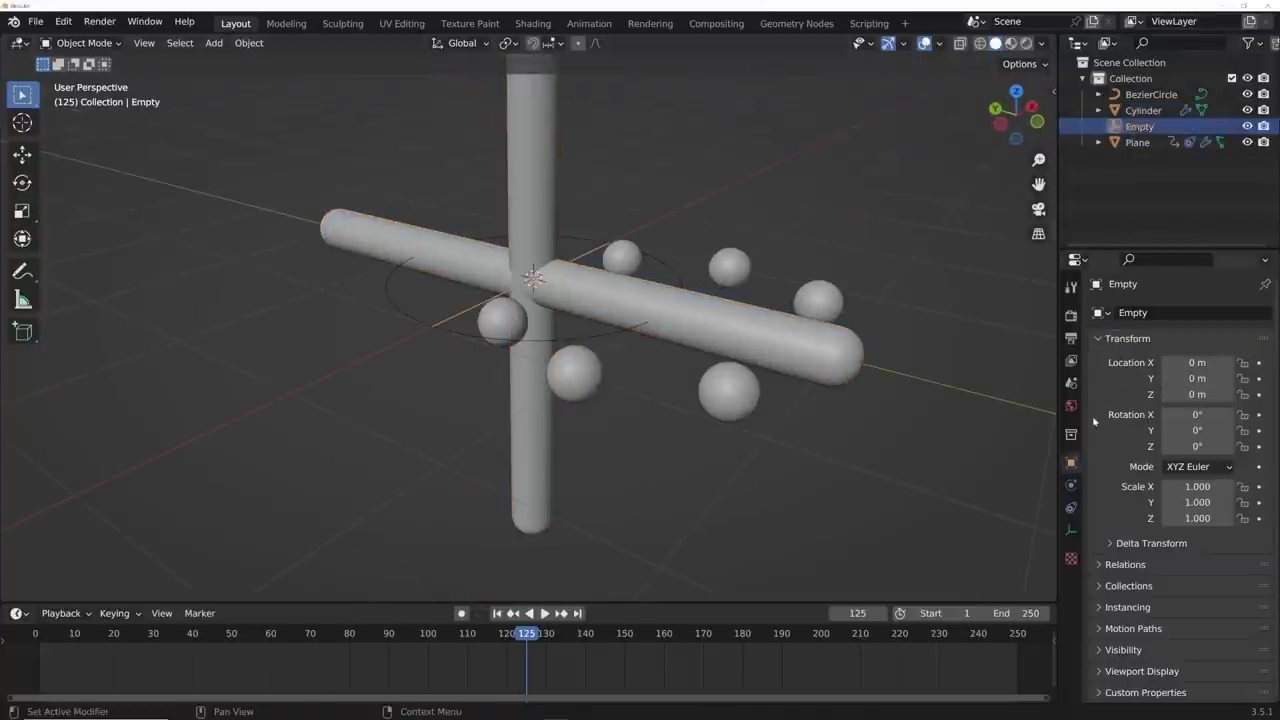
{"action": "left_click", "coordinate": [1198, 414]}
{"action": "type", "text": "9"}
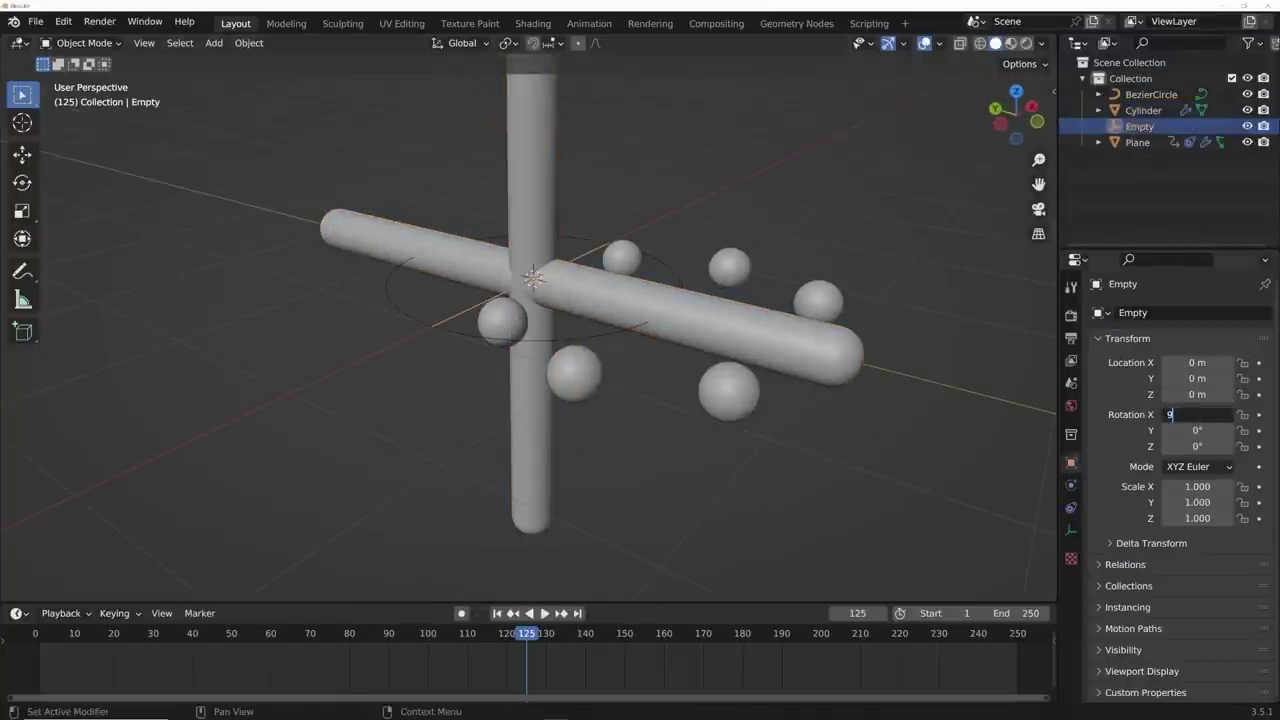
{"action": "type", "text": "0"}
{"action": "key", "text": "Return"}
{"action": "key", "text": "grave"}
{"action": "left_click", "coordinate": [851, 237]}
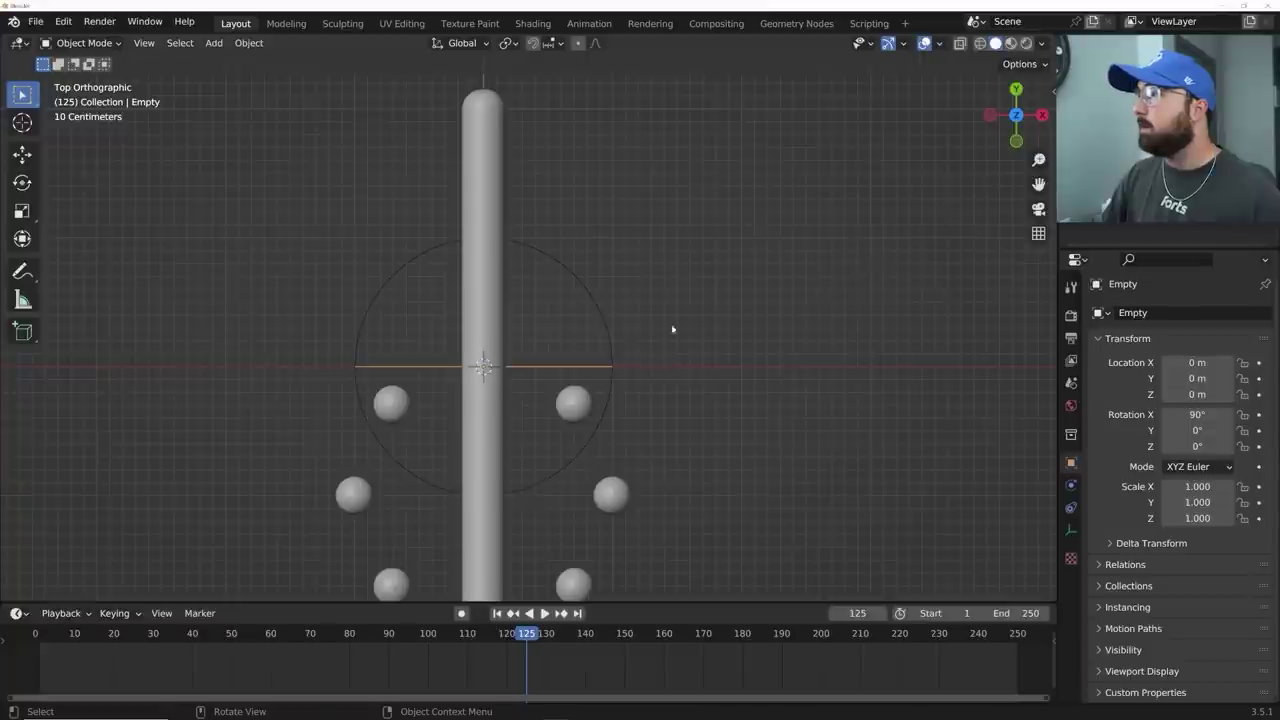
- Set the Empty's Z rotation to 22.5° to fan the arrayed cylinders out radially
{"action": "middle_click_drag", "start_coordinate": [672, 329], "coordinate": [691, 293], "text": "shift"}
{"action": "scroll", "coordinate": [691, 289], "scroll_direction": "up", "scroll_amount": 1}
{"action": "scroll", "coordinate": [691, 284], "scroll_direction": "down", "scroll_amount": 2}
{"action": "scroll", "coordinate": [690, 289], "scroll_direction": "up", "scroll_amount": 1}
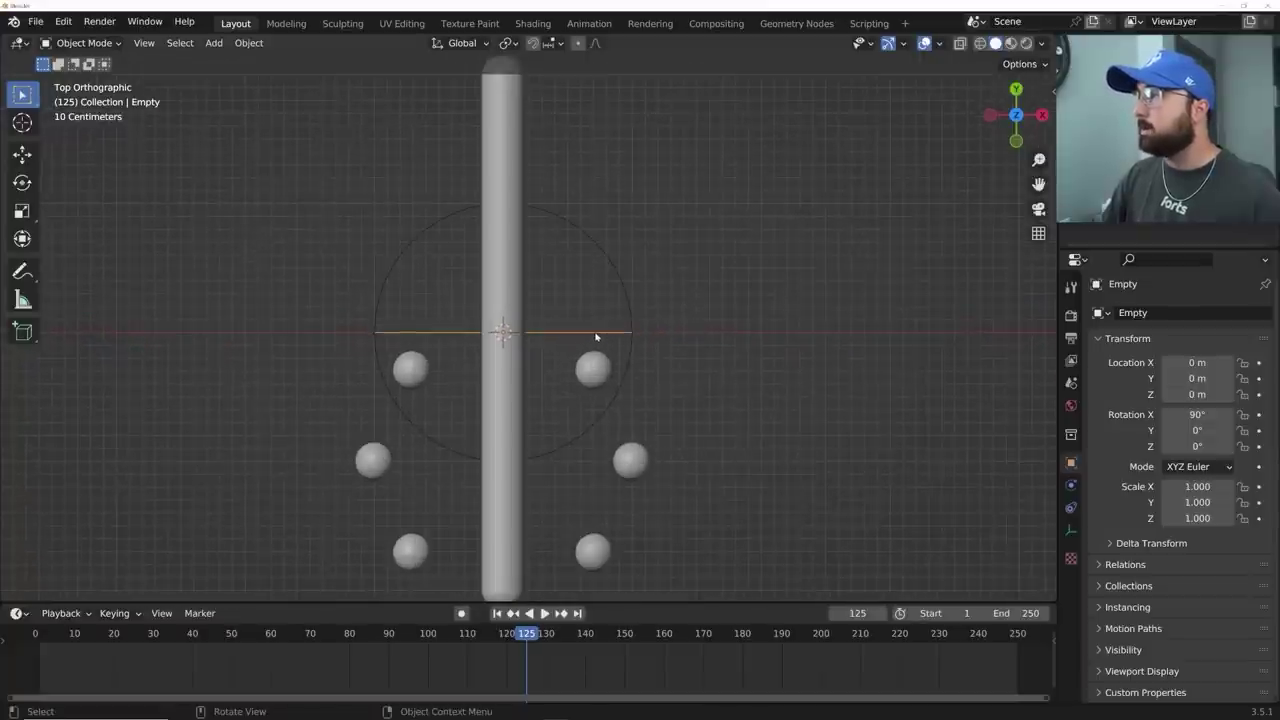
{"action": "left_click_drag", "start_coordinate": [1197, 446], "coordinate": [1229, 446]}
{"action": "right_click", "coordinate": [1197, 446]}
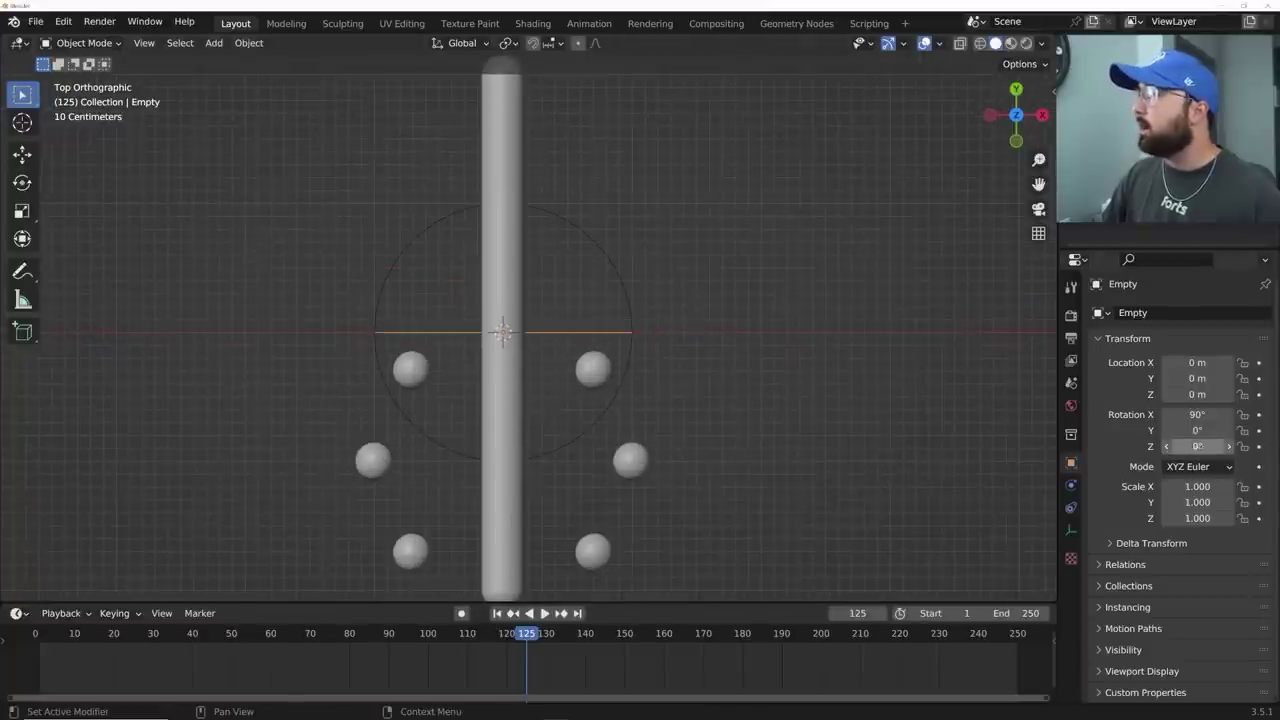
{"action": "left_click", "coordinate": [1197, 446]}
{"action": "type", "text": "22.5"}
{"action": "key", "text": "Return"}
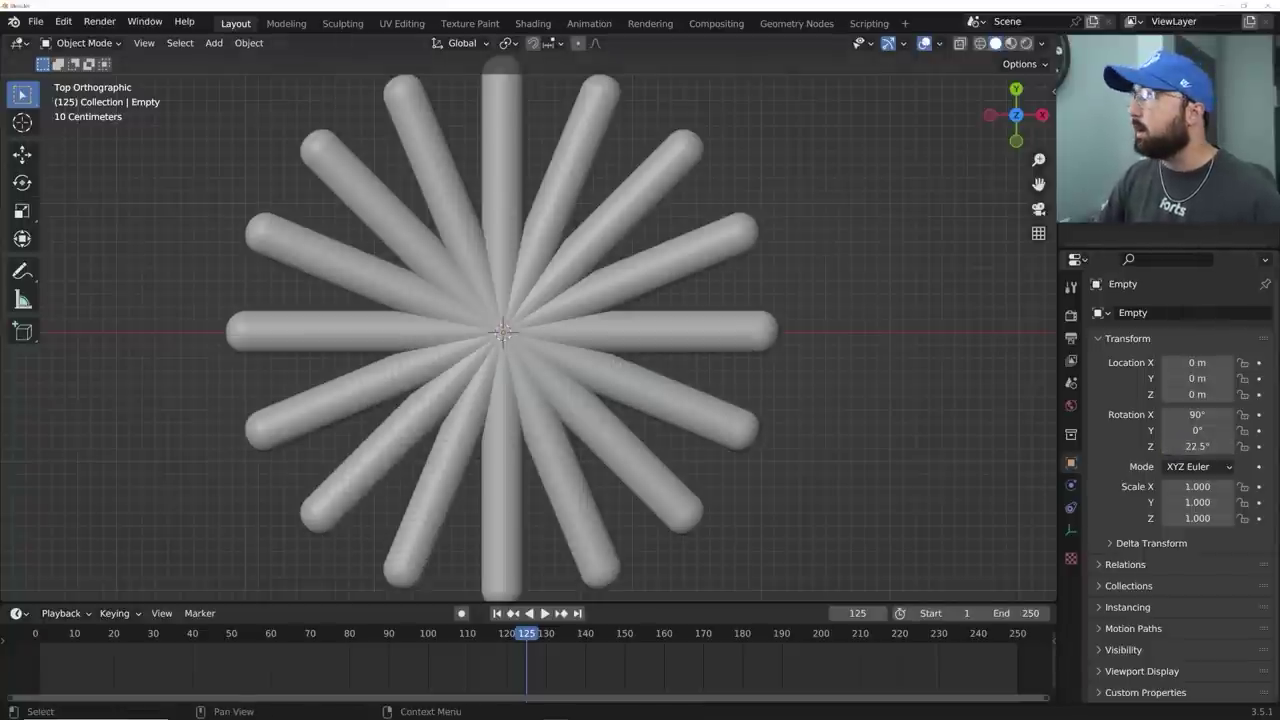
- Switch to wireframe shading and play the animation to check how the spheres travel along the radial cylinders
{"action": "key", "text": "shift+z"}
{"action": "scroll", "coordinate": [757, 270], "scroll_direction": "up", "scroll_amount": 3}
{"action": "key", "text": "space"}
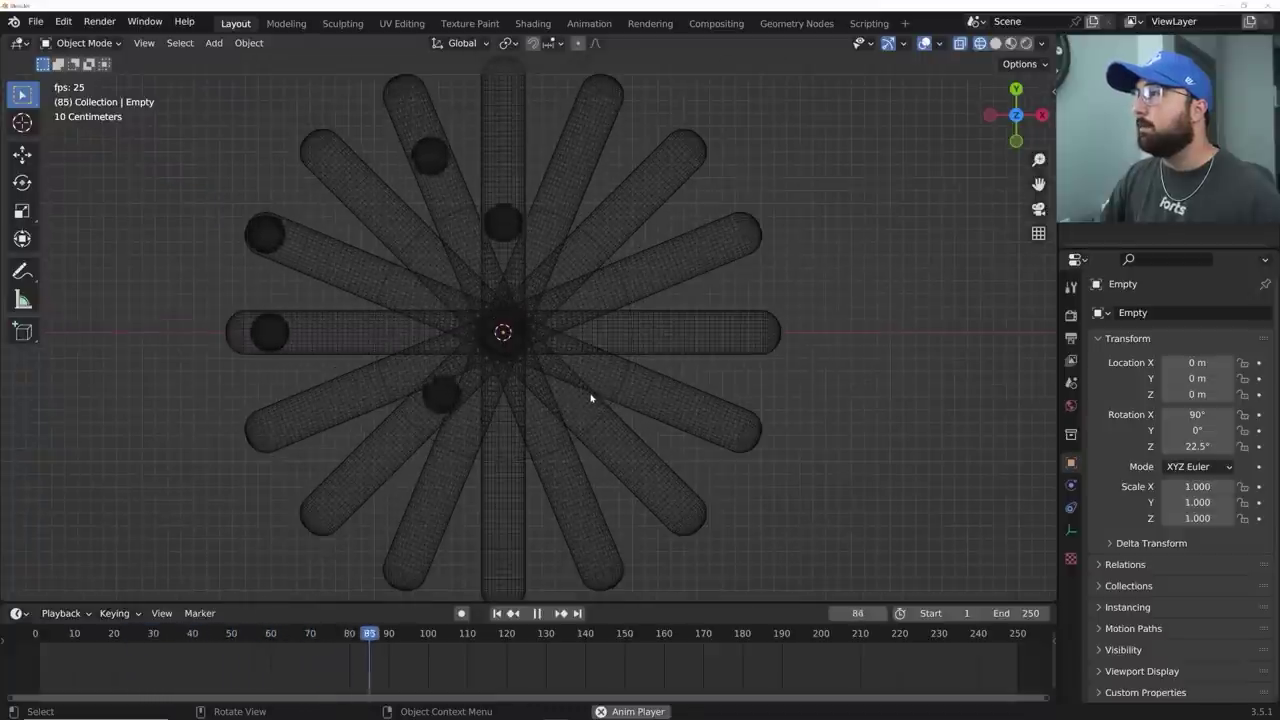
{"action": "key", "text": "space"}
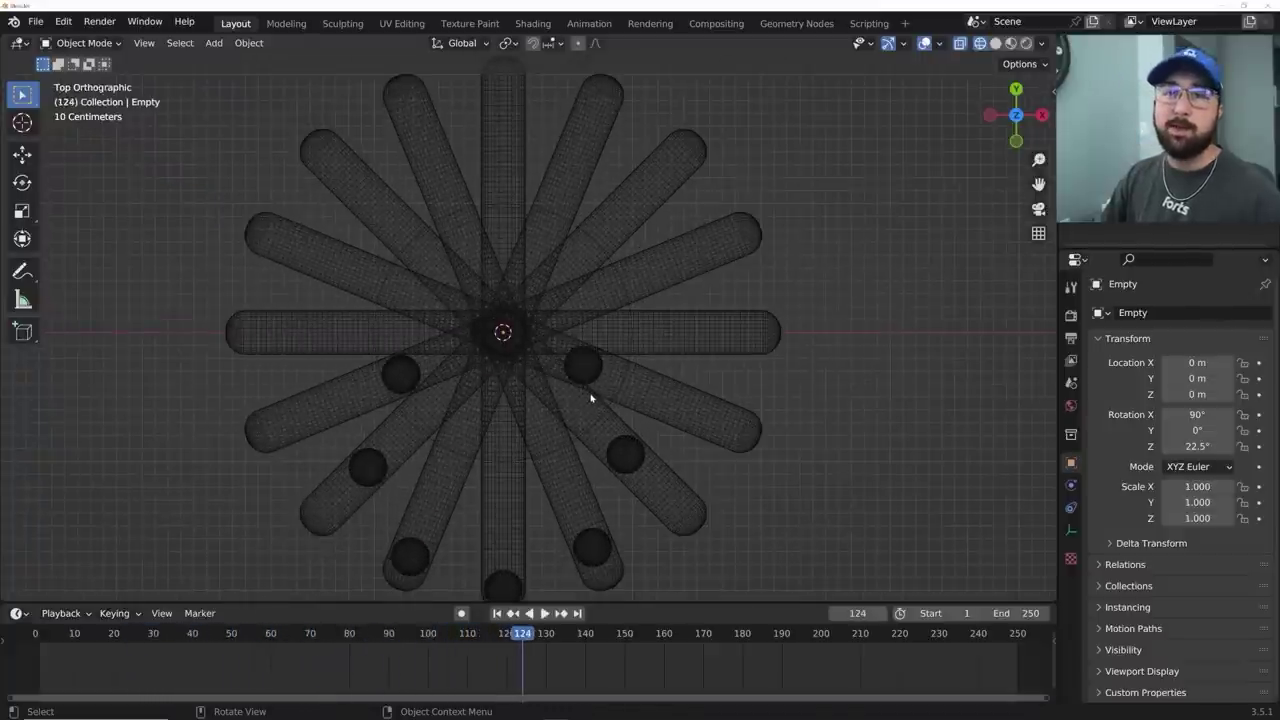
- Return to solid shading and apply the Array modifier on the radial cylinders
{"action": "mouse_move", "coordinate": [590, 398]}
{"action": "middle_mouse_down"}
{"action": "mouse_move", "coordinate": [625, 285]}
{"action": "mouse_move", "coordinate": [654, 293]}
{"action": "mouse_move", "coordinate": [660, 325]}
{"action": "middle_mouse_up"}
{"action": "left_click", "coordinate": [995, 43]}
{"action": "left_click", "coordinate": [660, 294]}
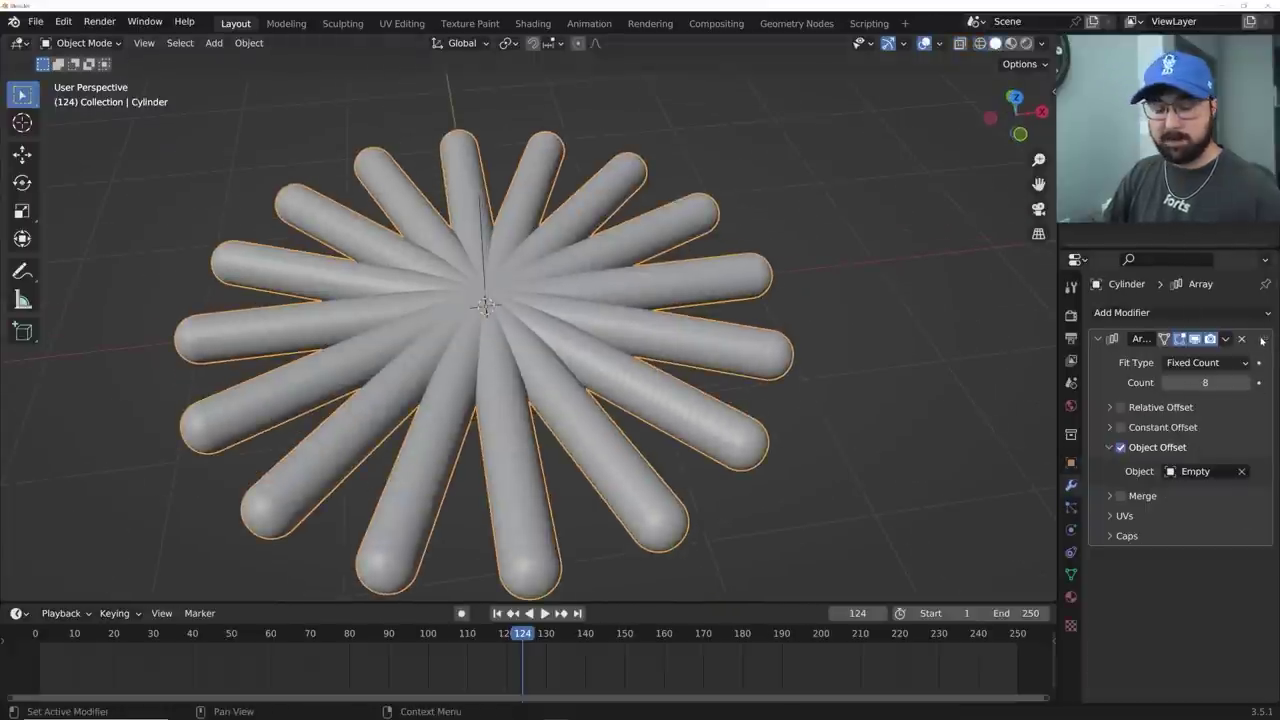
{"action": "key", "text": "ctrl+a"}
- Separate the radial cylinder mesh into individual objects by loose parts and return to Object Mode
{"action": "key", "text": "Tab"}
{"action": "middle_click_drag", "start_coordinate": [656, 298], "coordinate": [658, 332]}
{"action": "key", "text": "grave"}
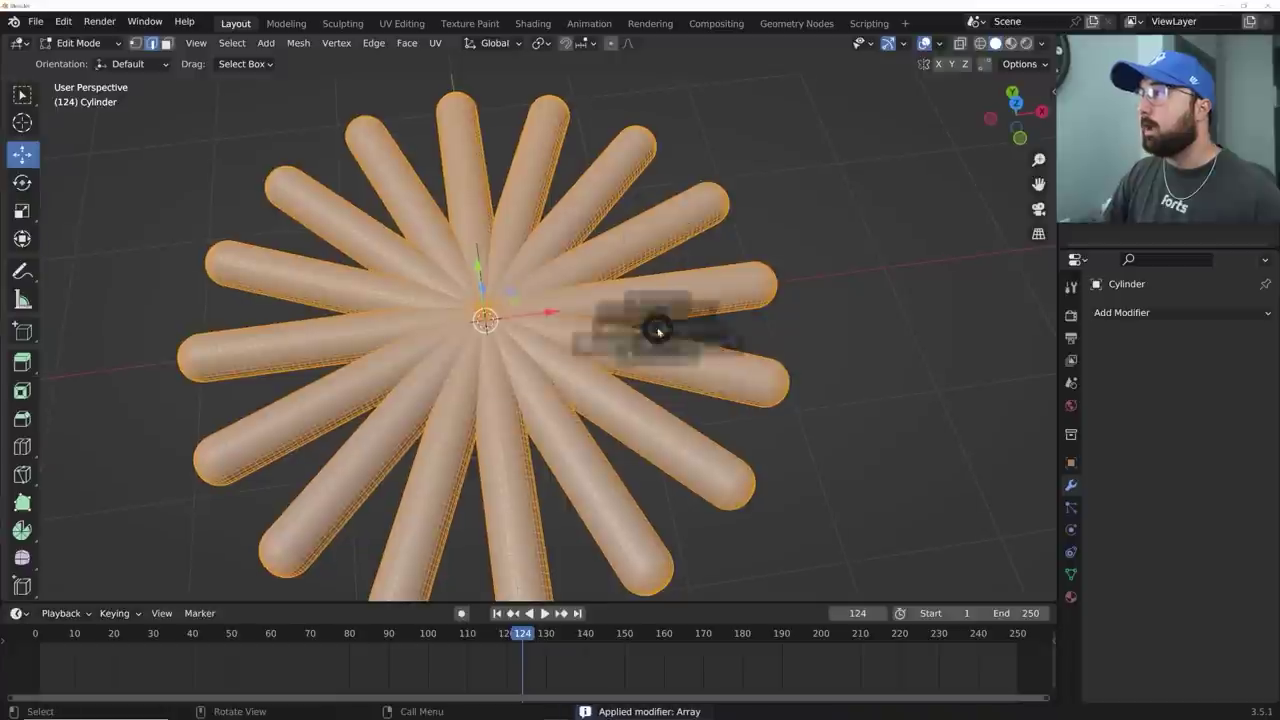
{"action": "key", "text": "KP_7"}
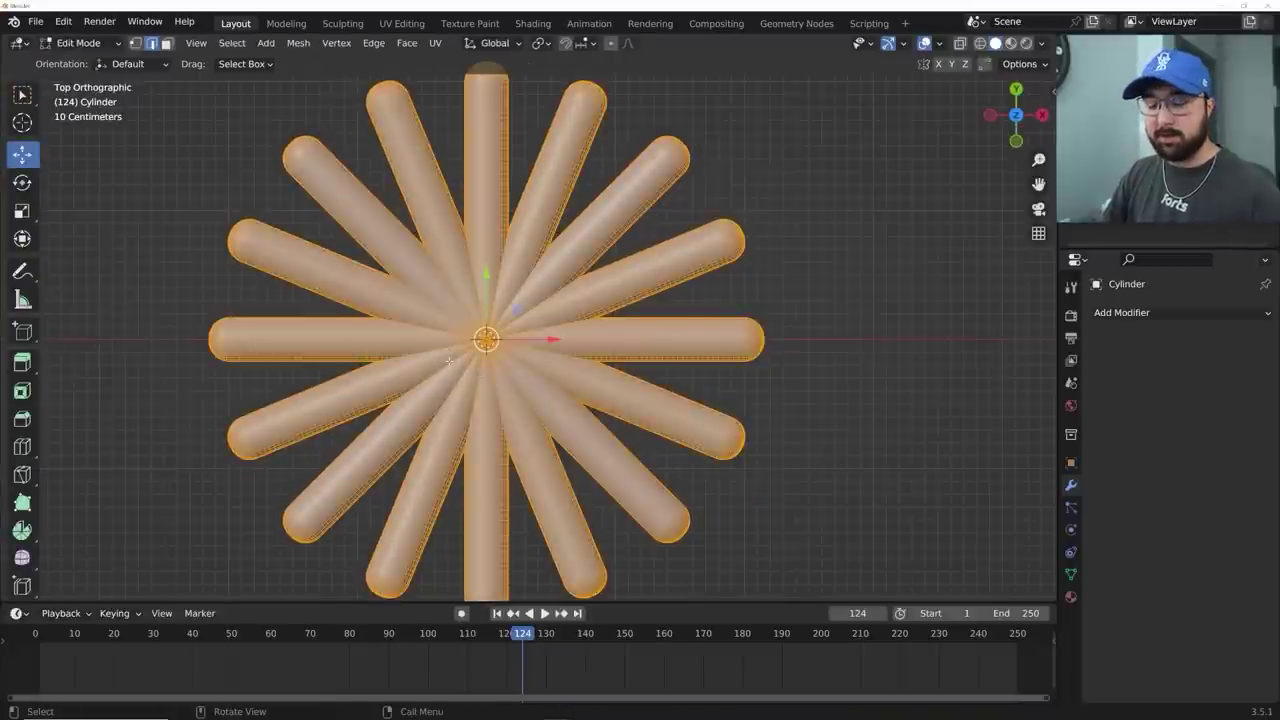
{"action": "key", "text": "F3"}
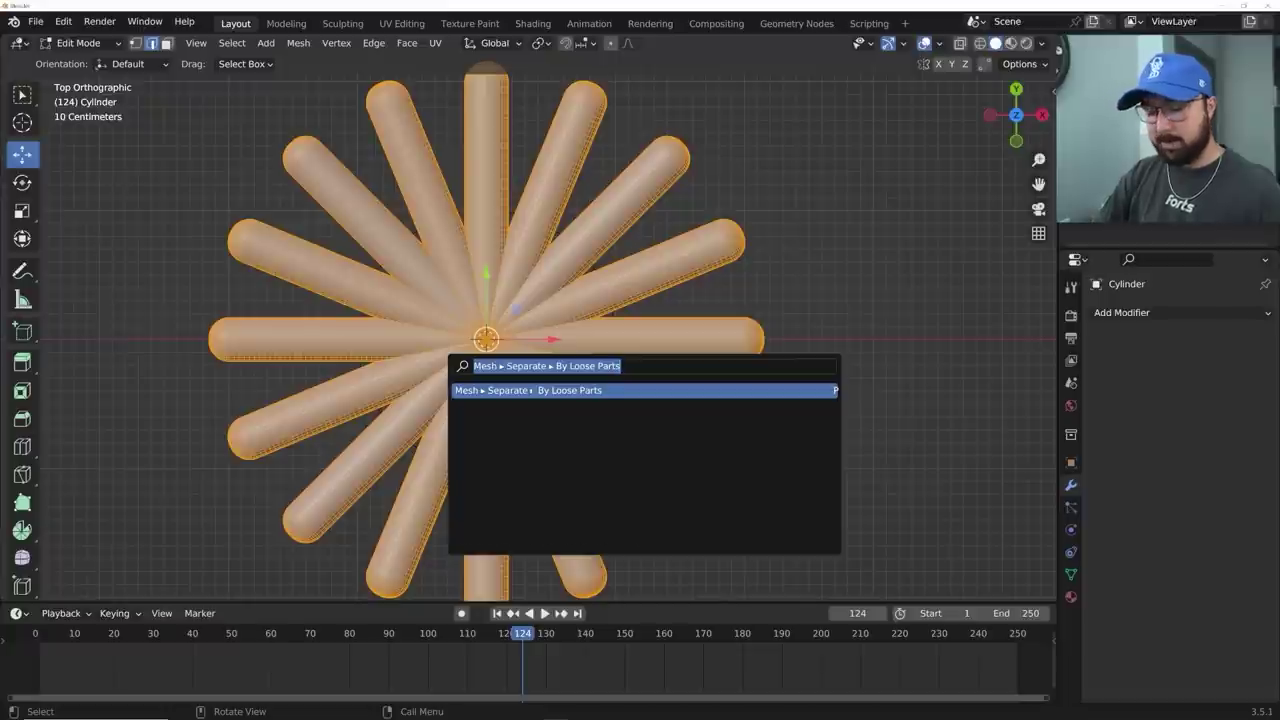
{"action": "type", "text": "sep"}
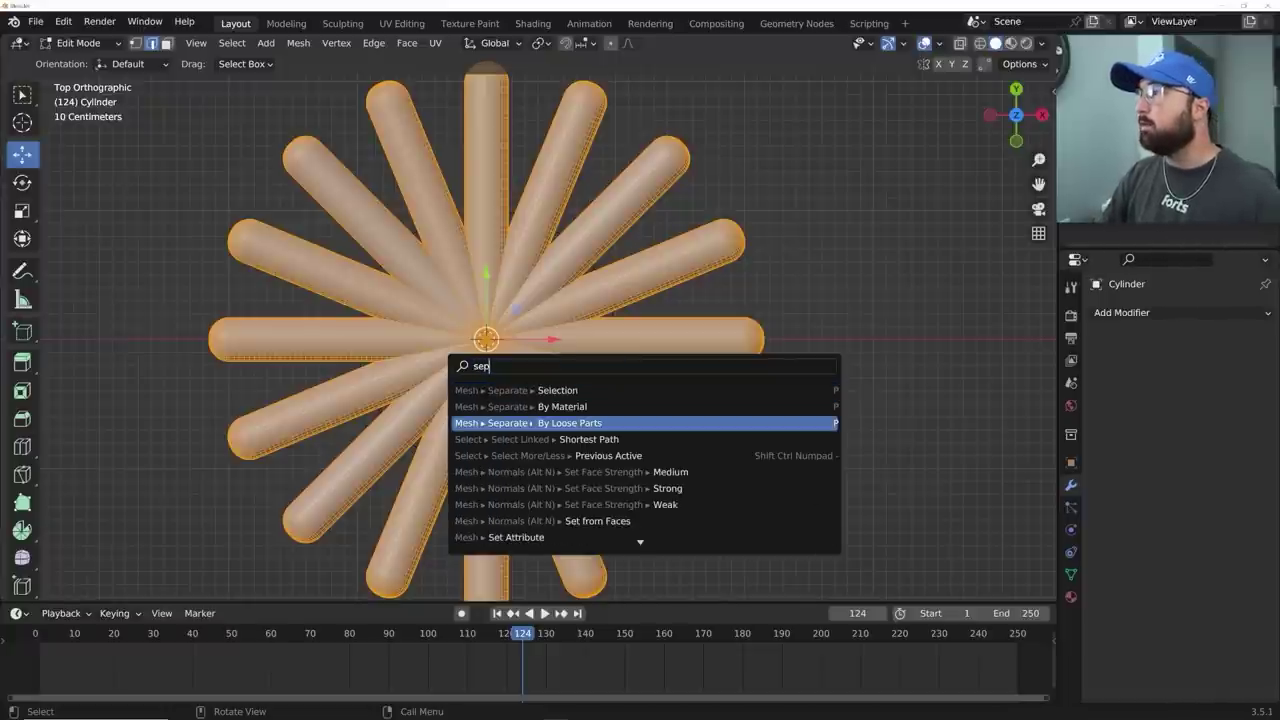
{"action": "left_click", "coordinate": [534, 423]}
{"action": "key", "text": "Tab"}
- Select several cylinders one after another to check that each is a separate object
{"action": "left_click", "coordinate": [676, 349]}
{"action": "left_click", "coordinate": [670, 298]}
{"action": "left_click", "coordinate": [590, 225]}
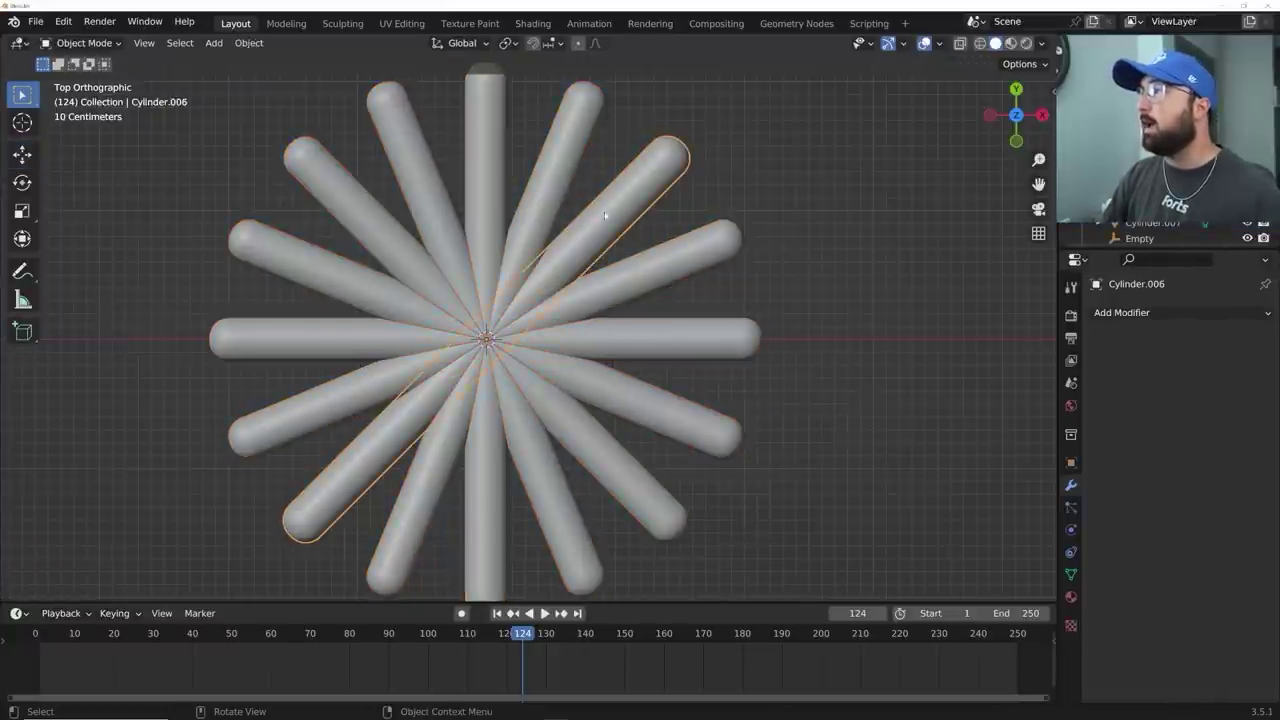
{"action": "left_click", "coordinate": [500, 211]}
{"action": "left_click", "coordinate": [449, 214]}
{"action": "left_click", "coordinate": [354, 234]}
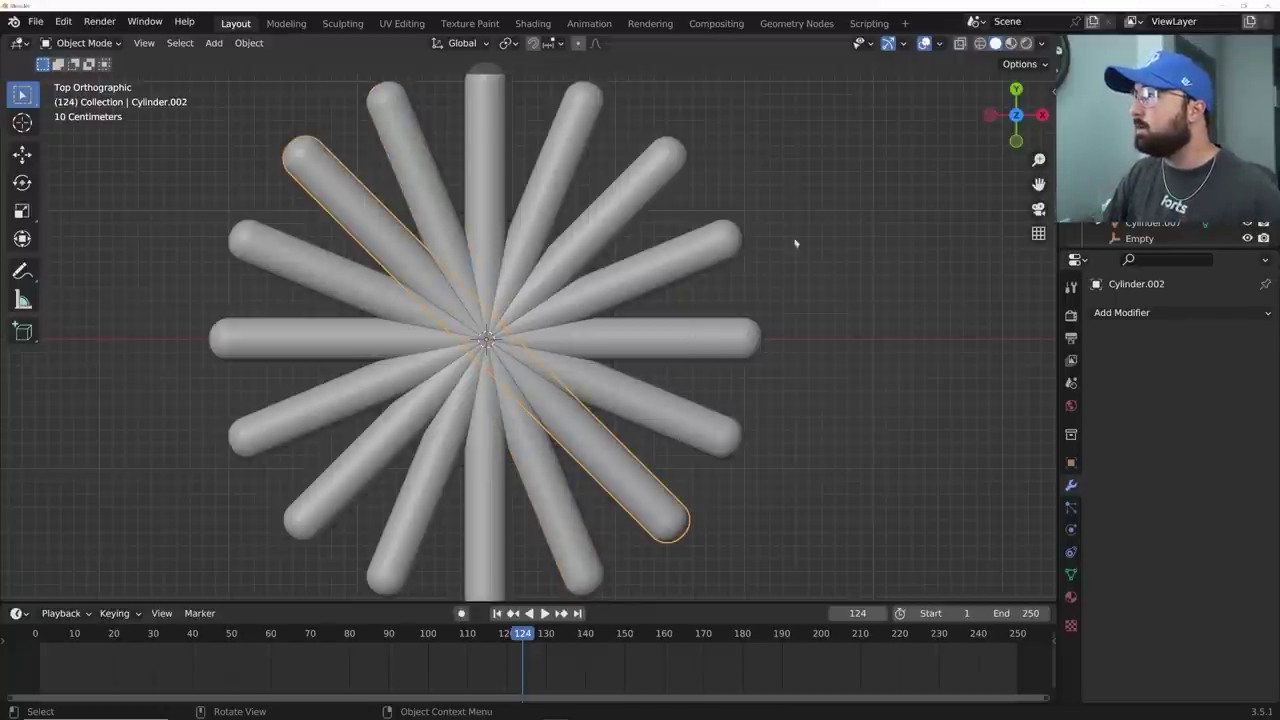
- Select all the radial cylinders and move them to a new collection named cut
{"action": "left_click_drag", "start_coordinate": [857, 197], "coordinate": [671, 517]}
{"action": "left_click", "coordinate": [616, 193], "text": "shift"}
{"action": "left_click", "coordinate": [558, 162], "text": "shift"}
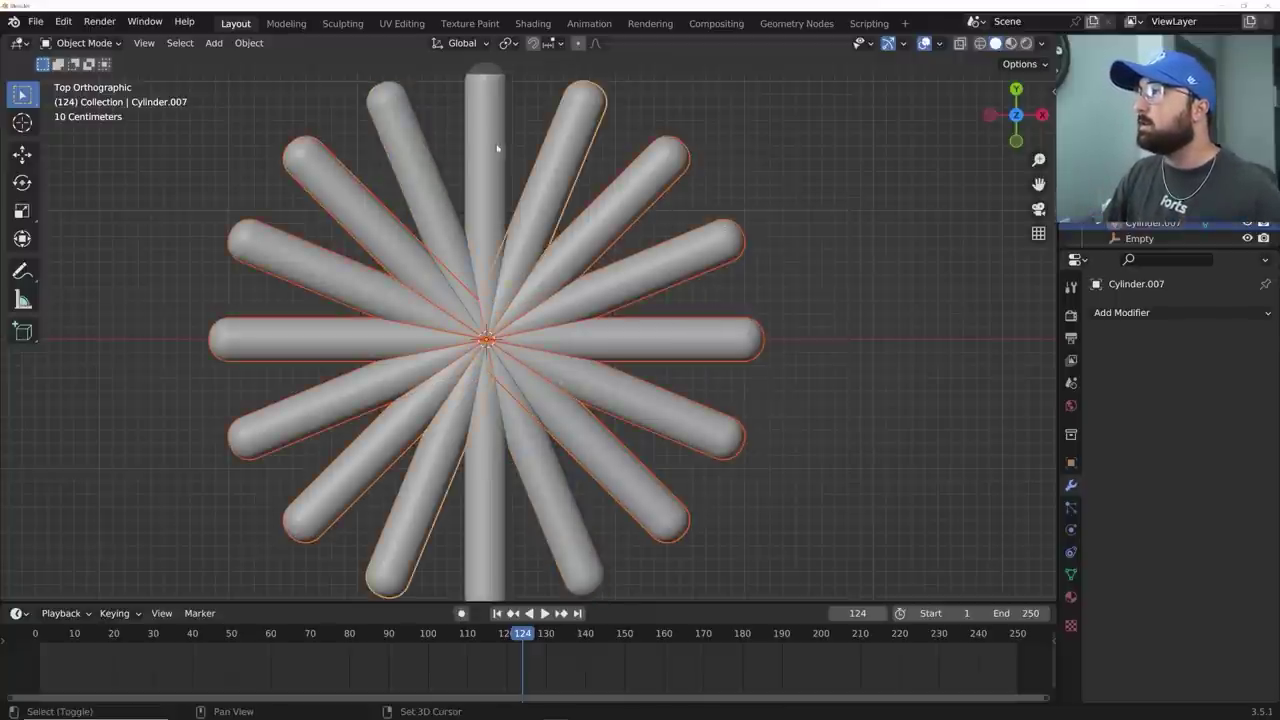
{"action": "left_click", "coordinate": [490, 148], "text": "shift"}
{"action": "left_click", "coordinate": [406, 145], "text": "shift"}
{"action": "key", "text": "m"}
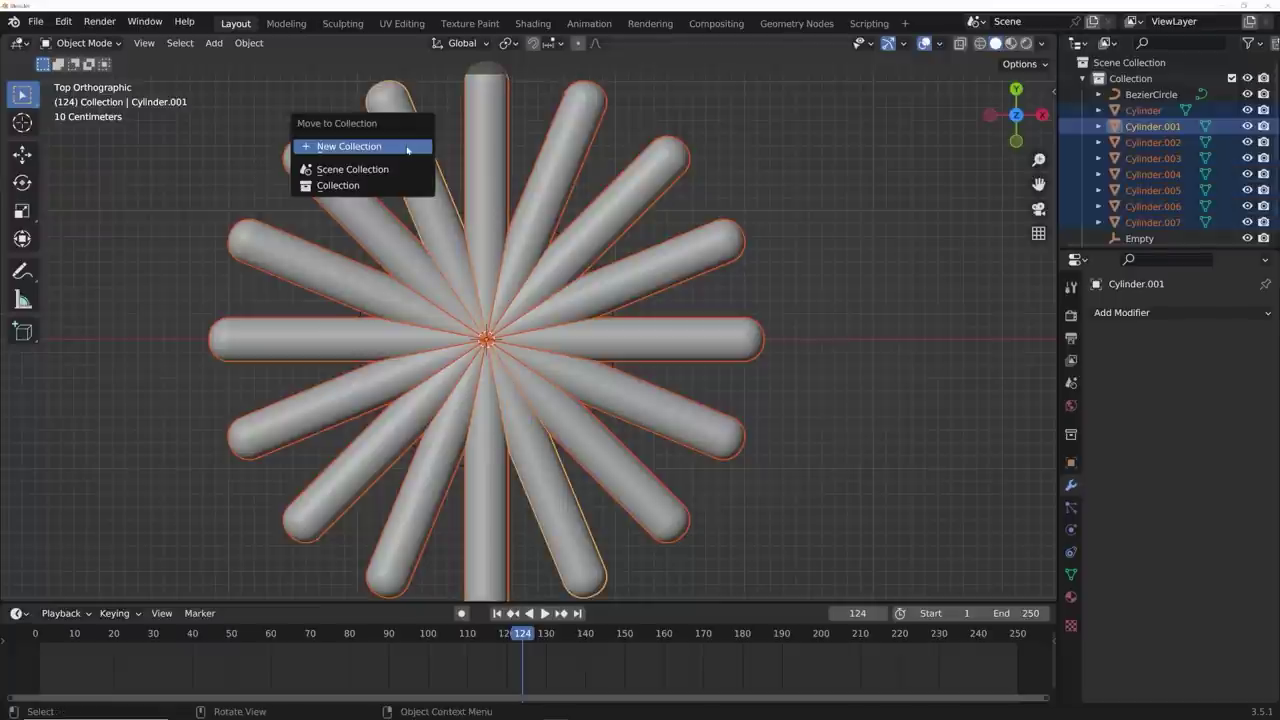
{"action": "left_click", "coordinate": [407, 148]}
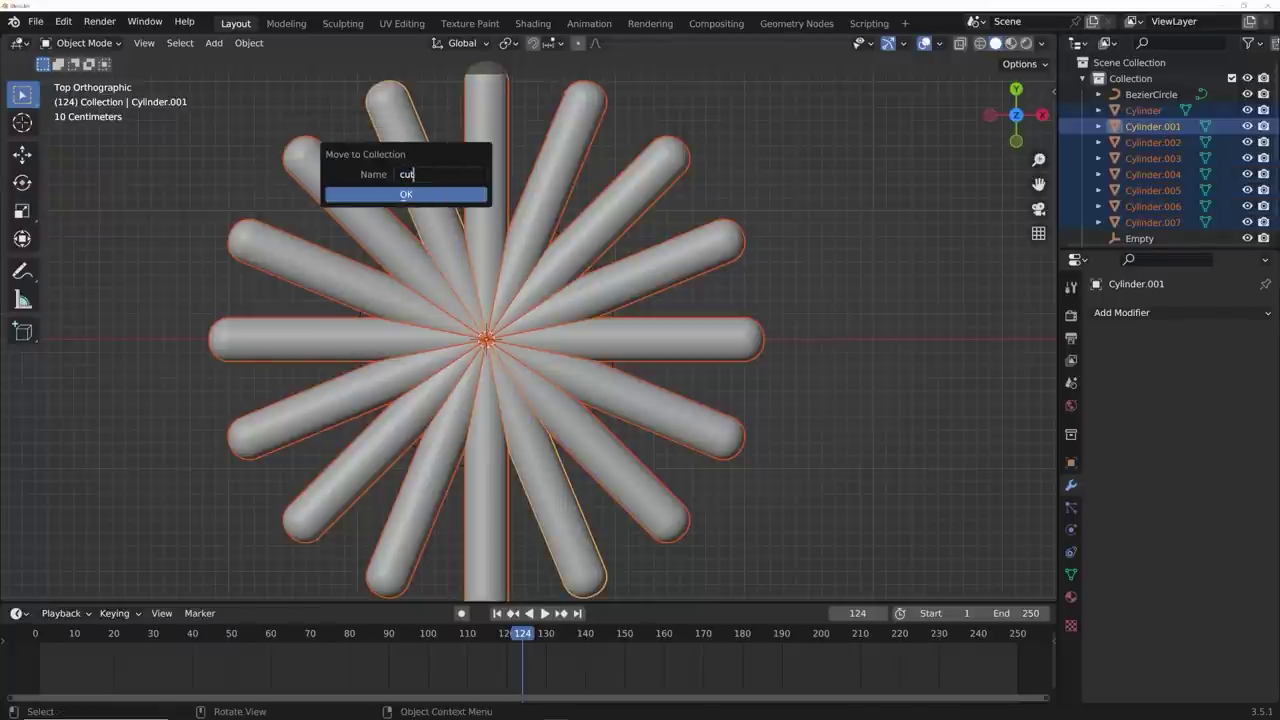
{"action": "key", "text": "Return"}
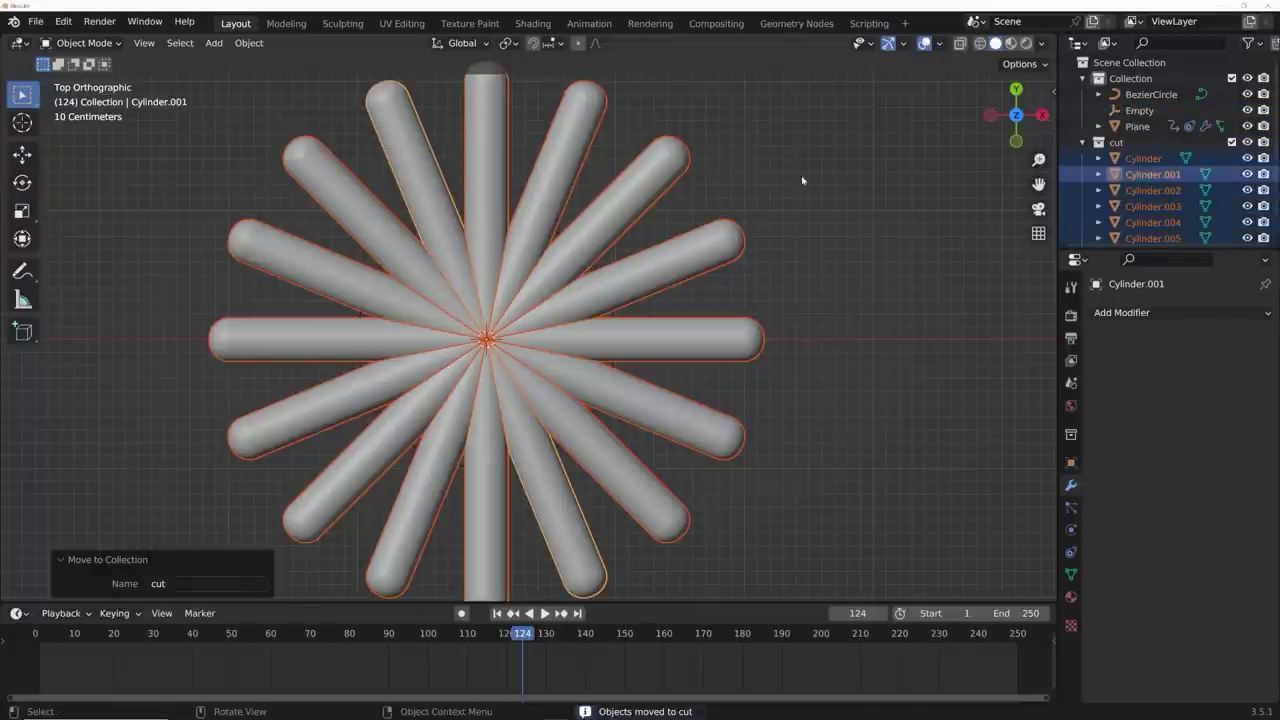
- Collapse the cut collection and briefly exclude it from the view layer to view the spheres alone
{"action": "left_click", "coordinate": [801, 180]}
{"action": "middle_click_drag", "start_coordinate": [758, 343], "coordinate": [781, 298]}
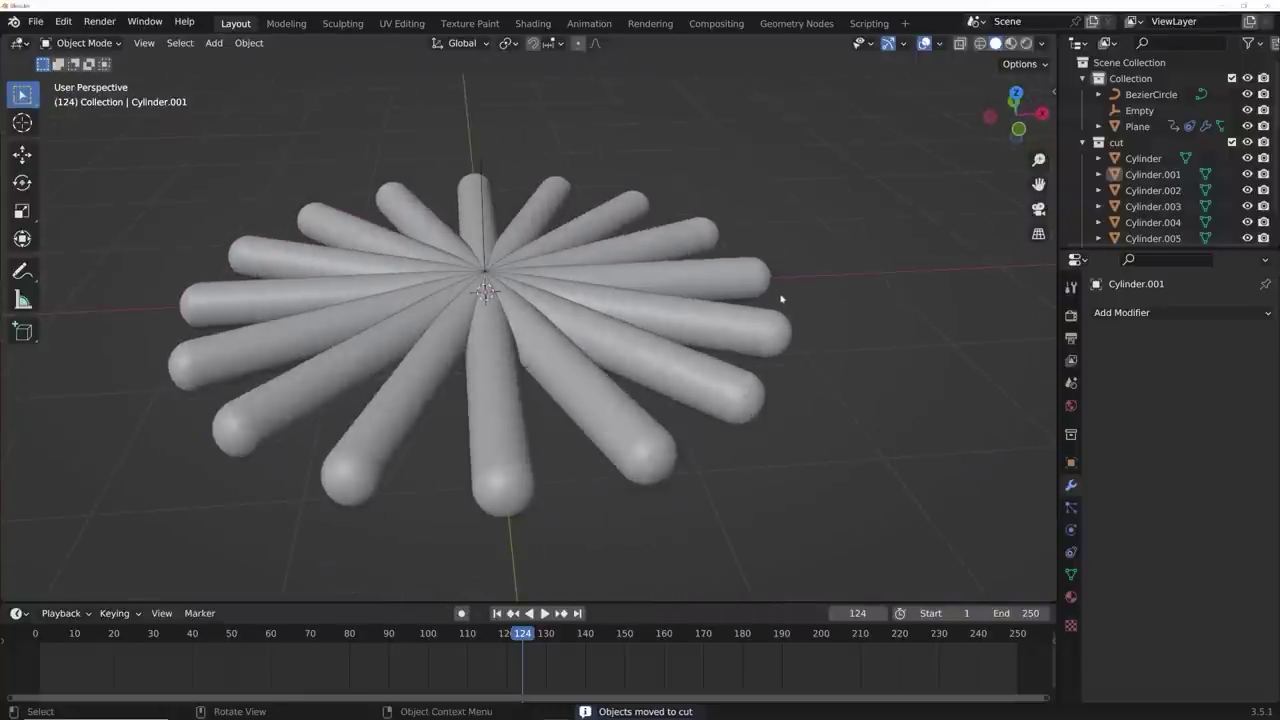
{"action": "key", "text": "shift+a"}
{"action": "left_click", "coordinate": [1083, 143]}
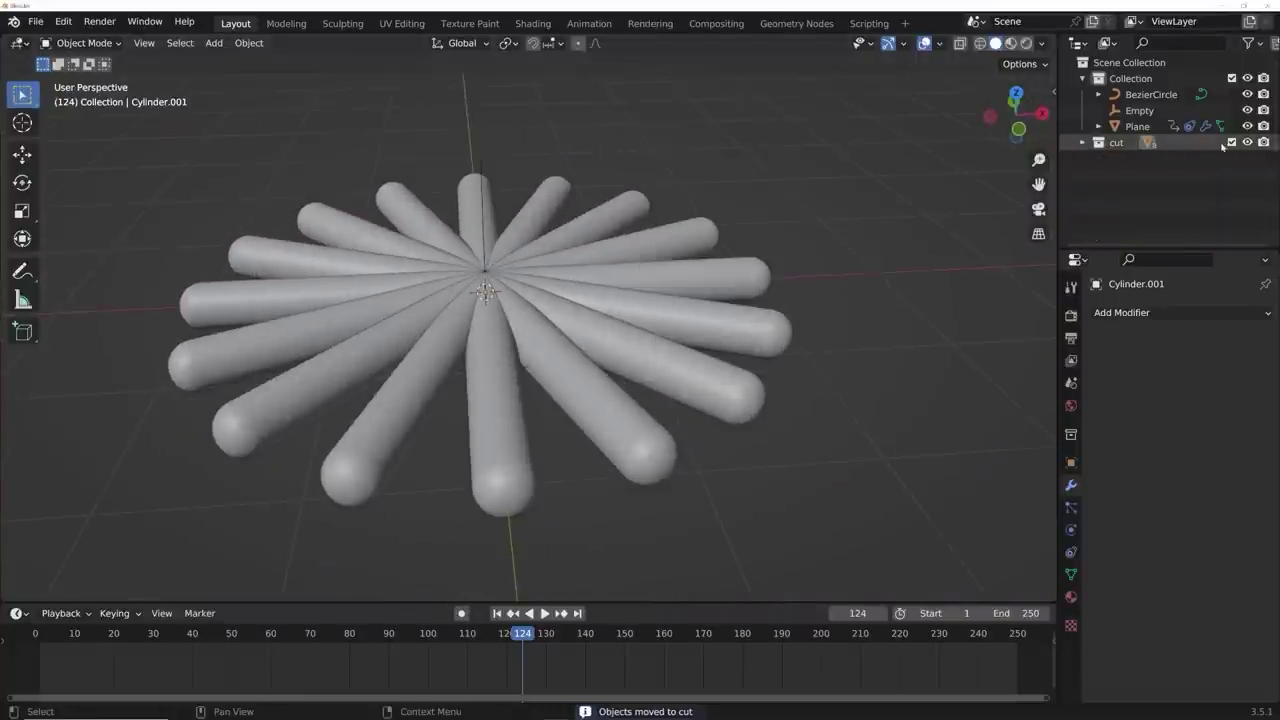
{"action": "left_click", "coordinate": [1231, 143]}
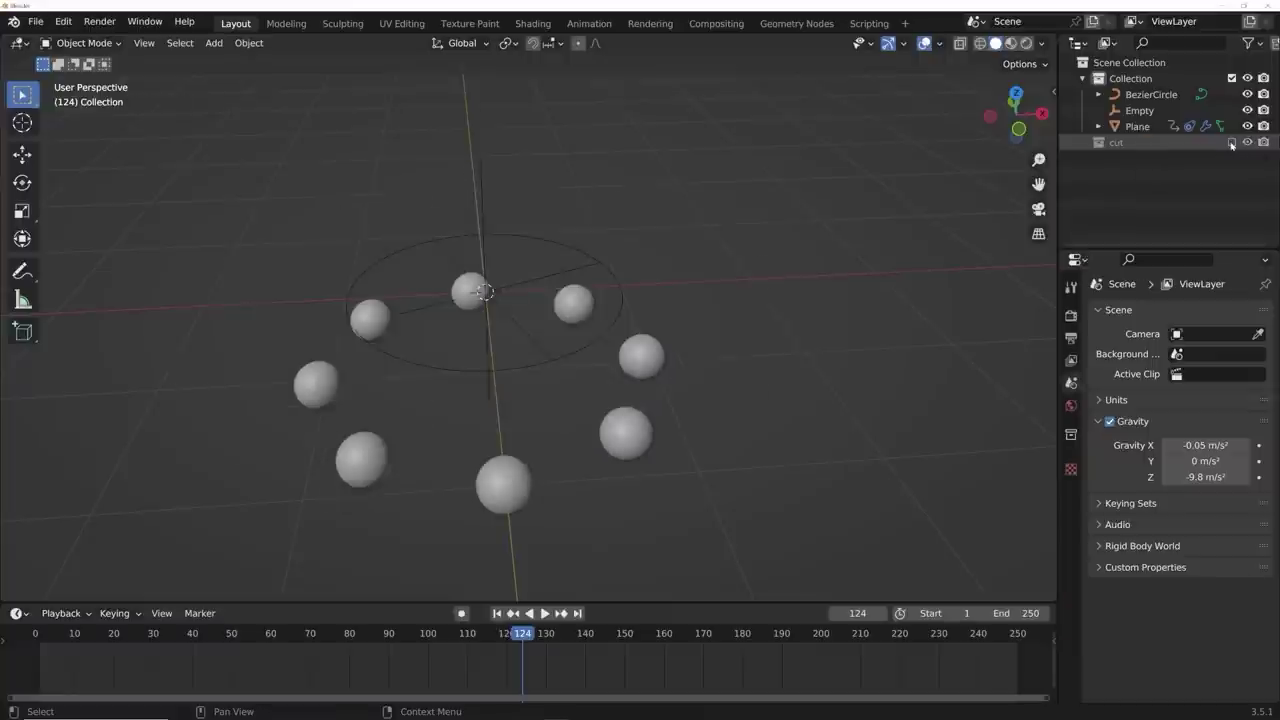
{"action": "left_click", "coordinate": [1231, 143]}
- Add a plane at the world origin and scale it up by about 4.73 to surround the cylinders
{"action": "key", "text": "shift+a"}
{"action": "mouse_move", "coordinate": [517, 60]}
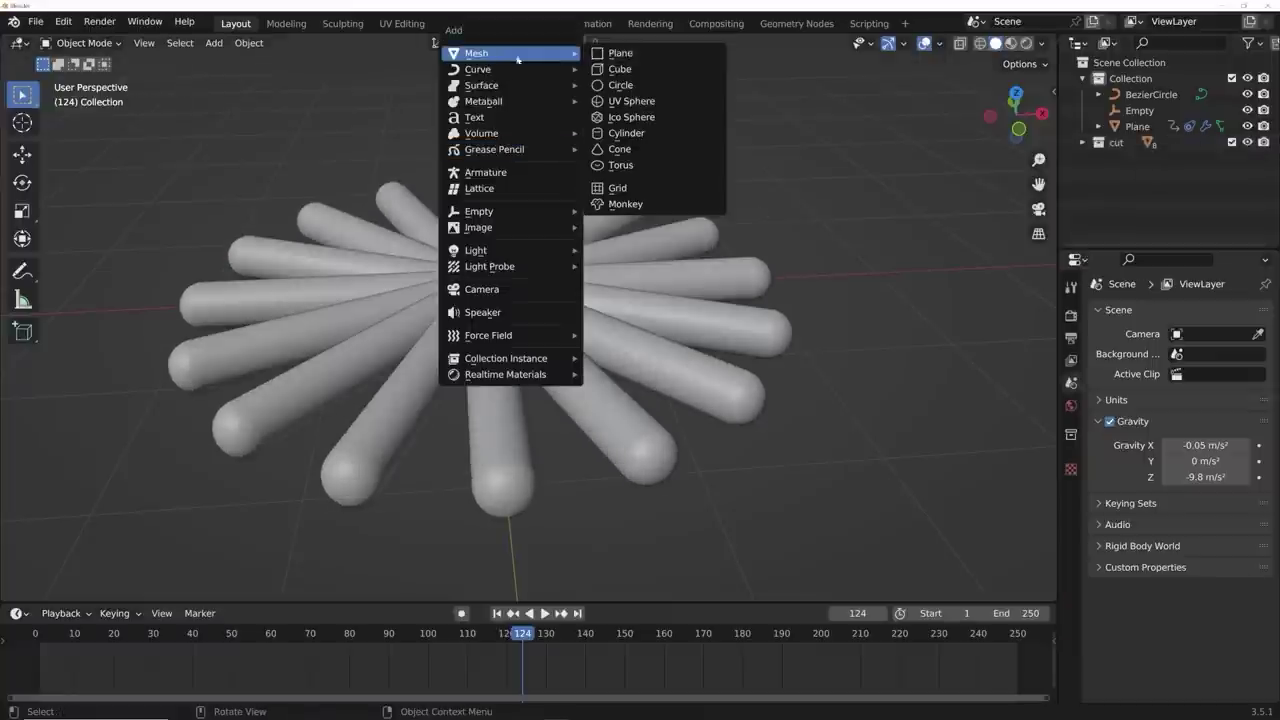
{"action": "left_click", "coordinate": [612, 53]}
{"action": "scroll", "coordinate": [573, 321], "scroll_direction": "down", "scroll_amount": 3}
{"action": "key", "text": "s"}
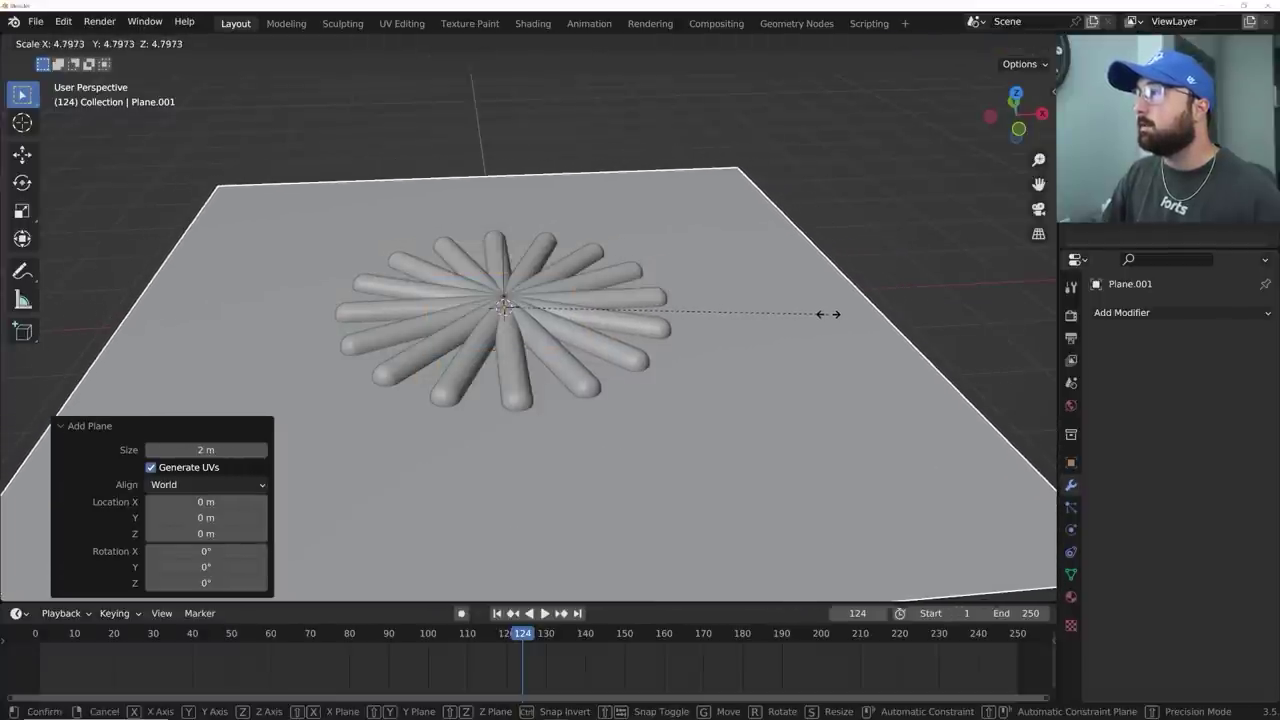
{"action": "left_click", "coordinate": [823, 314]}
- Apply the plane's scale and give it a Solidify modifier with a 0.46 m thickness
{"action": "middle_click_drag", "start_coordinate": [823, 314], "coordinate": [742, 238]}
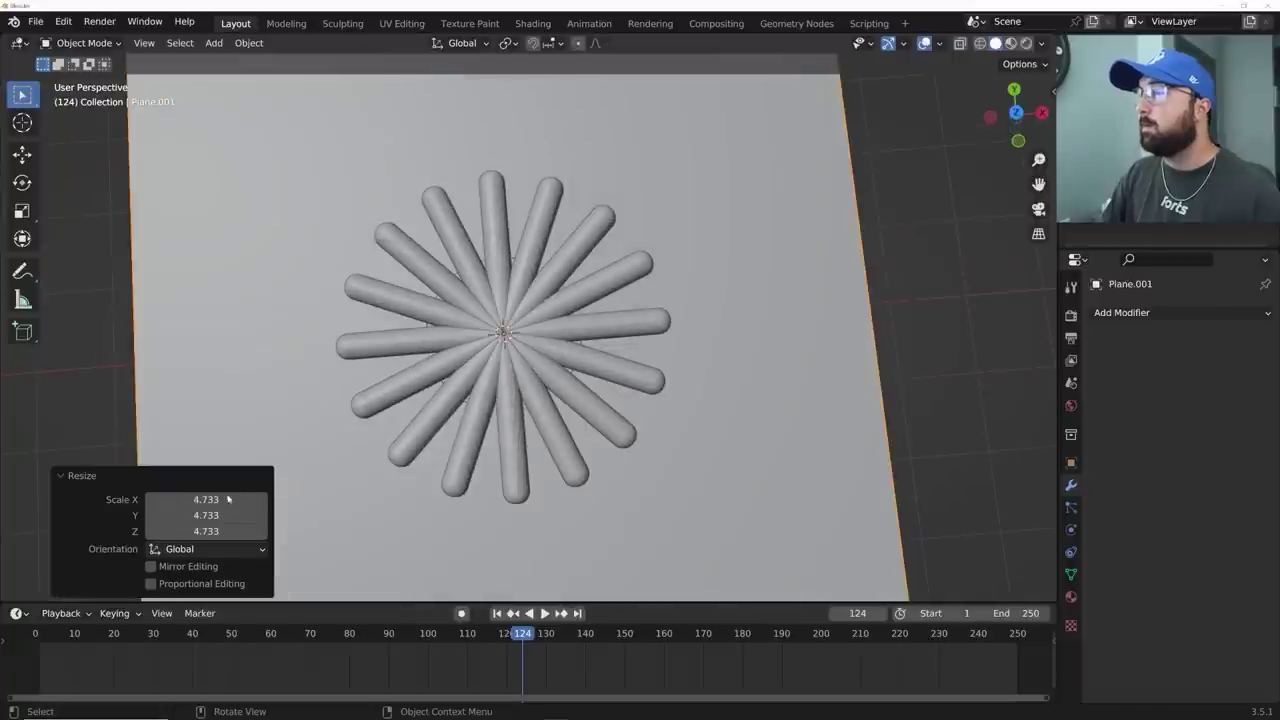
{"action": "middle_click_drag", "start_coordinate": [540, 134], "coordinate": [849, 277]}
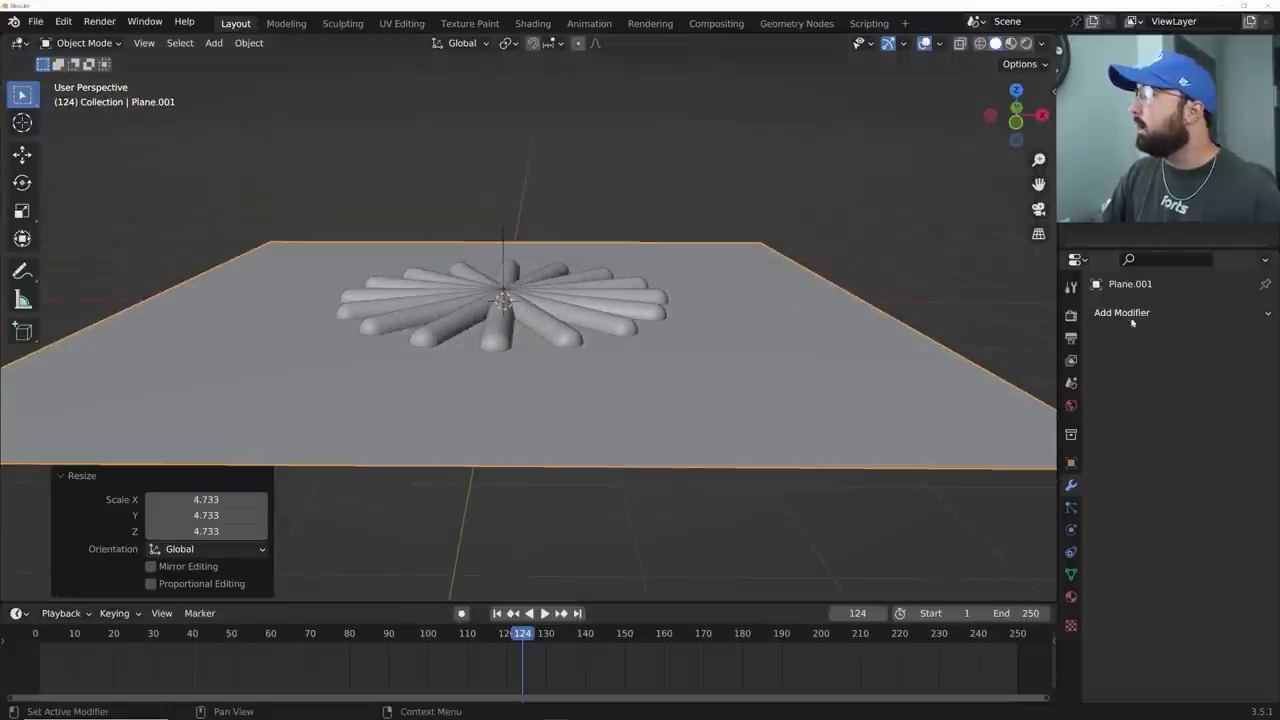
{"action": "key", "text": "ctrl+a"}
{"action": "left_click", "coordinate": [863, 272]}
{"action": "left_click", "coordinate": [1165, 313]}
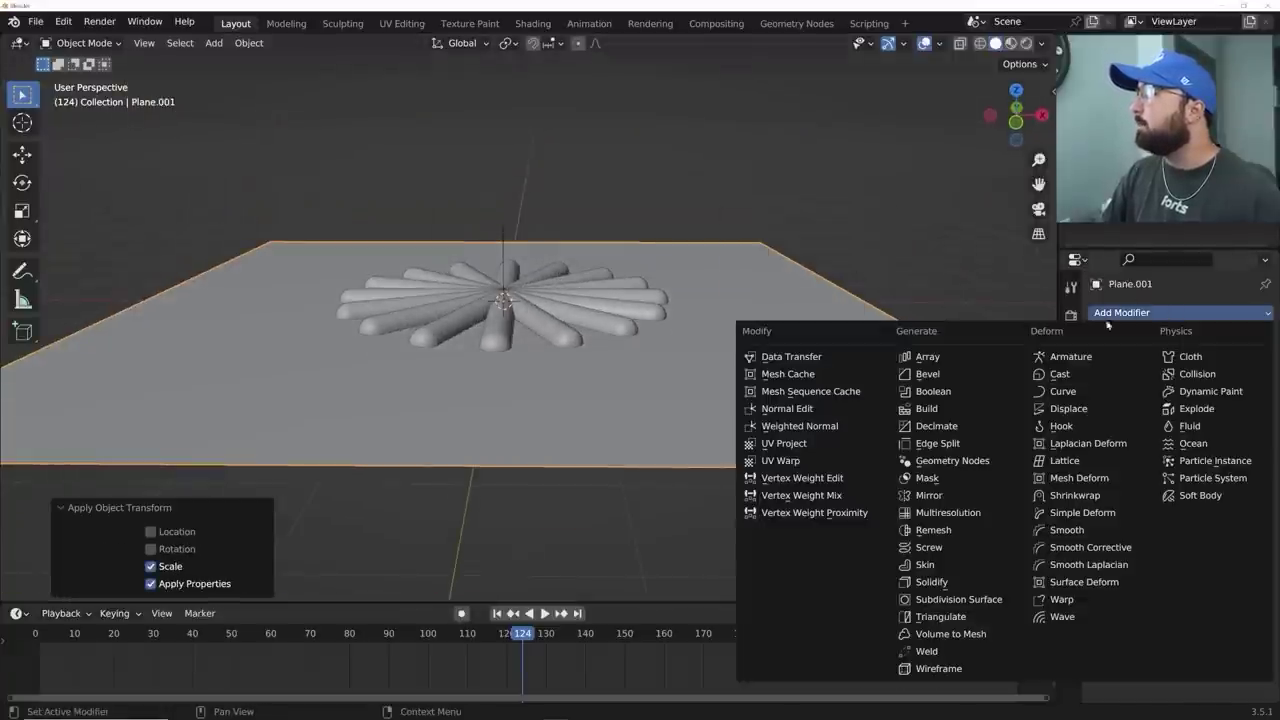
{"action": "left_click", "coordinate": [932, 583]}
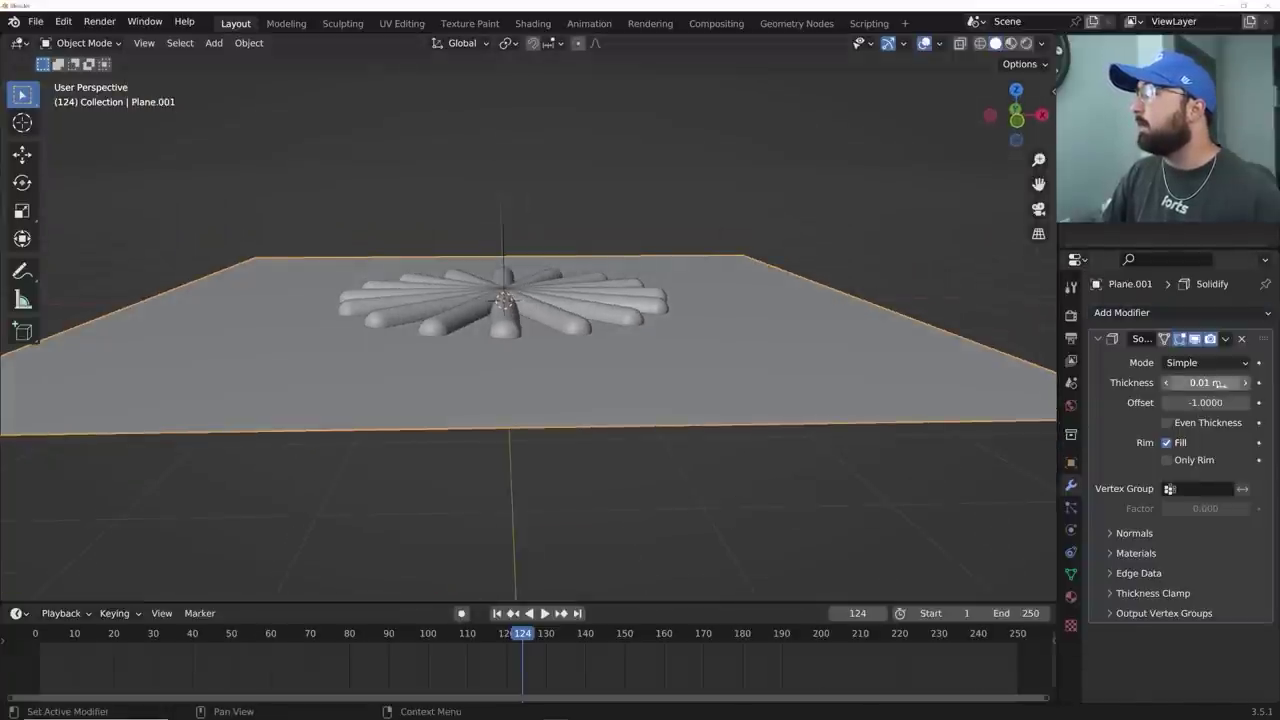
{"action": "mouse_move", "coordinate": [1213, 383]}
{"action": "left_mouse_down"}
{"action": "mouse_move", "coordinate": [1255, 383]}
{"action": "mouse_move", "coordinate": [1205, 383]}
{"action": "left_mouse_up"}
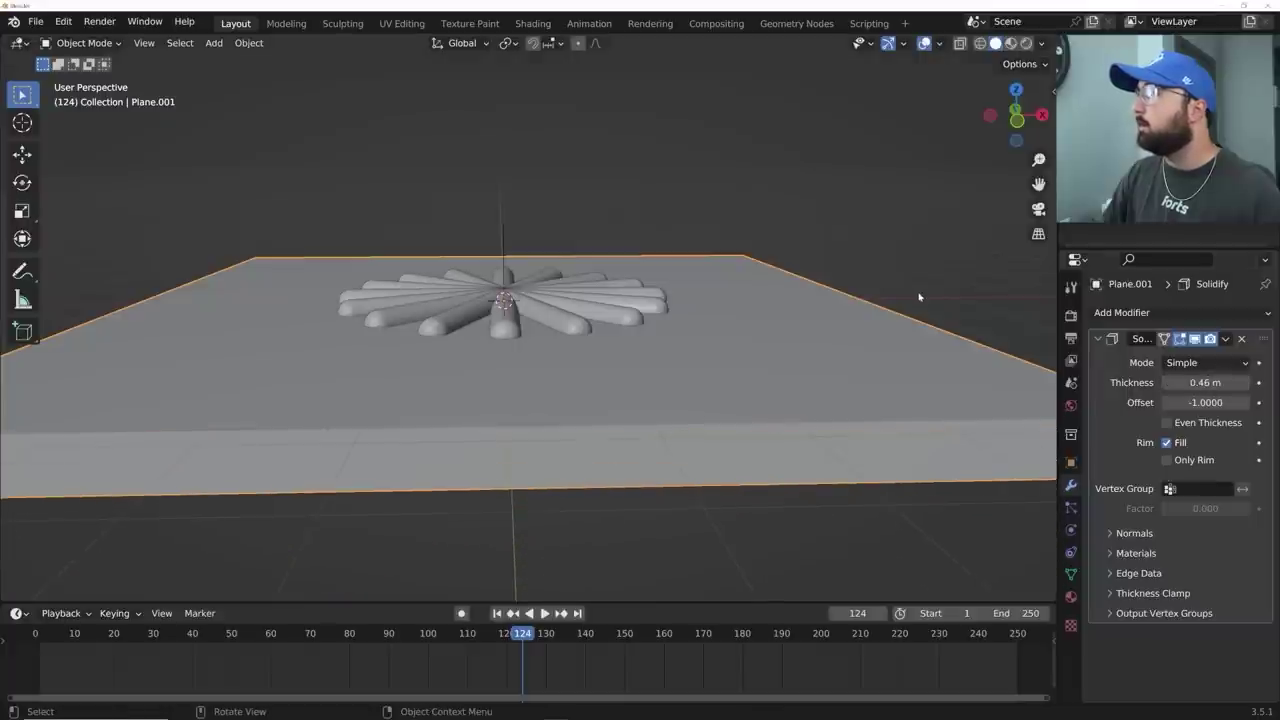
- Add a Boolean Difference modifier to the plane with operand type Collection and cut as the collection
{"action": "left_click", "coordinate": [1170, 314]}
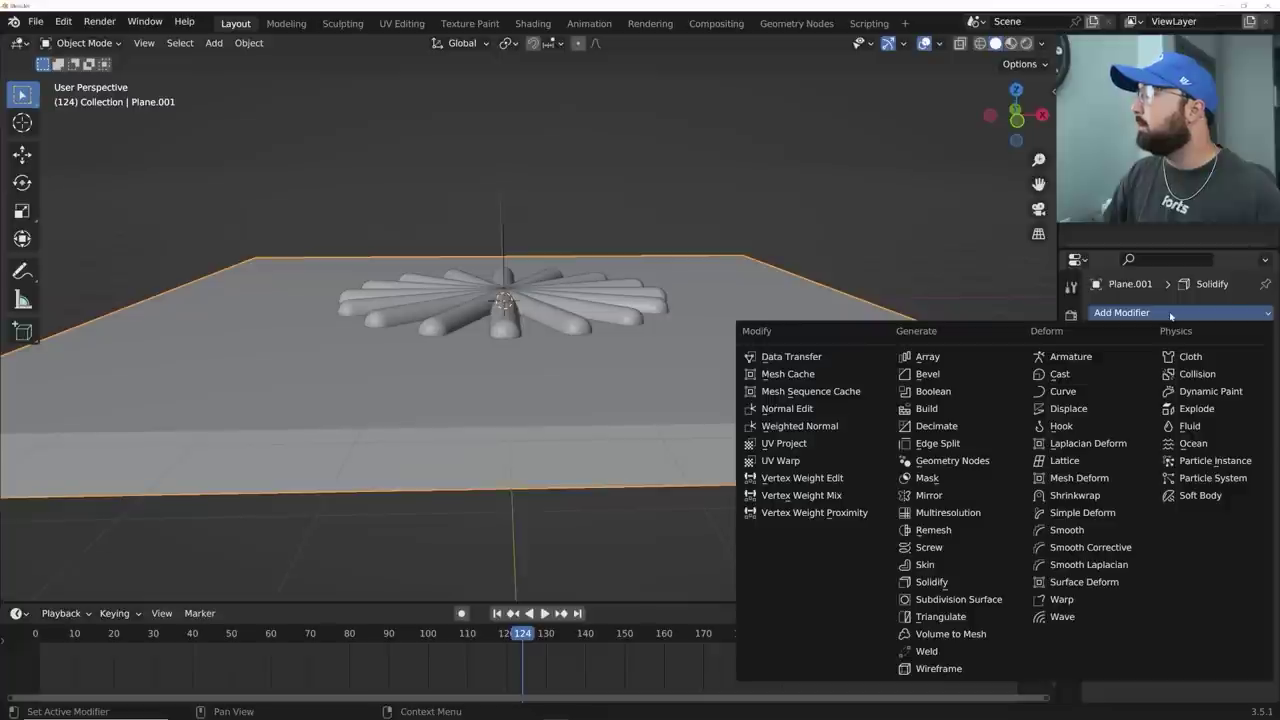
{"action": "left_click", "coordinate": [933, 391]}
{"action": "scroll", "coordinate": [1205, 570], "scroll_direction": "down", "scroll_amount": 2}
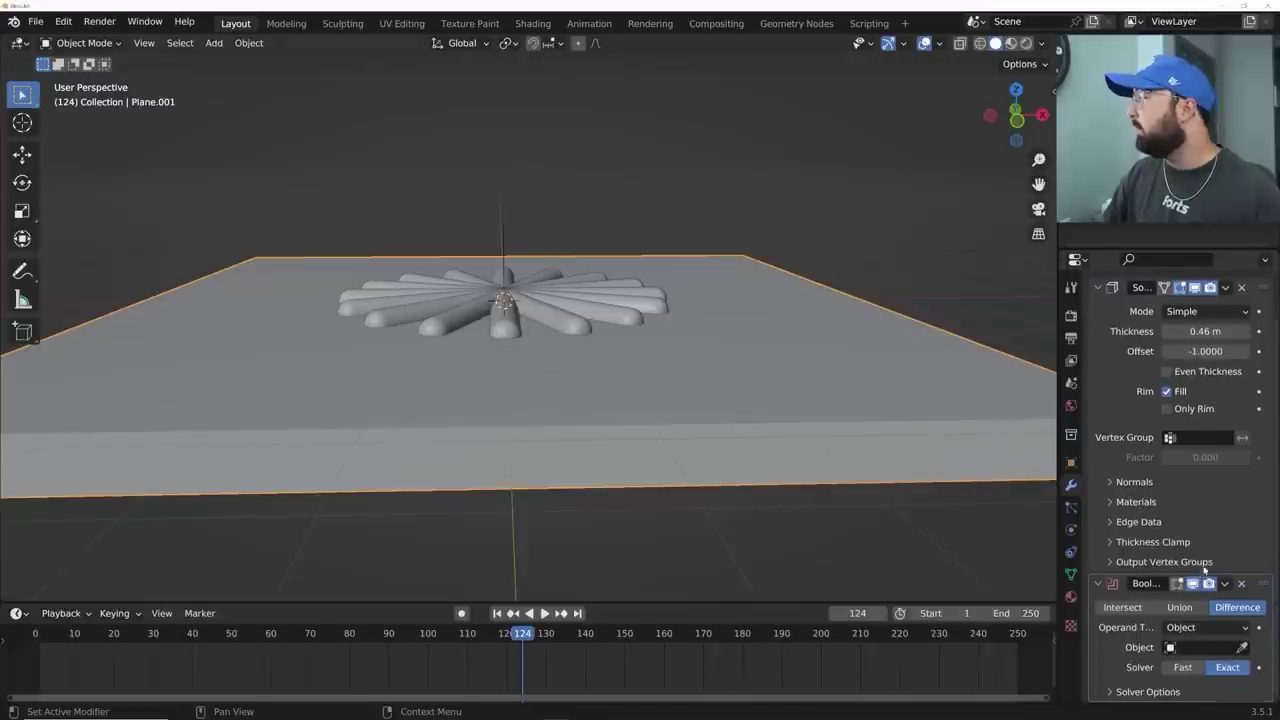
{"action": "left_click", "coordinate": [1210, 628]}
{"action": "left_click", "coordinate": [1170, 664]}
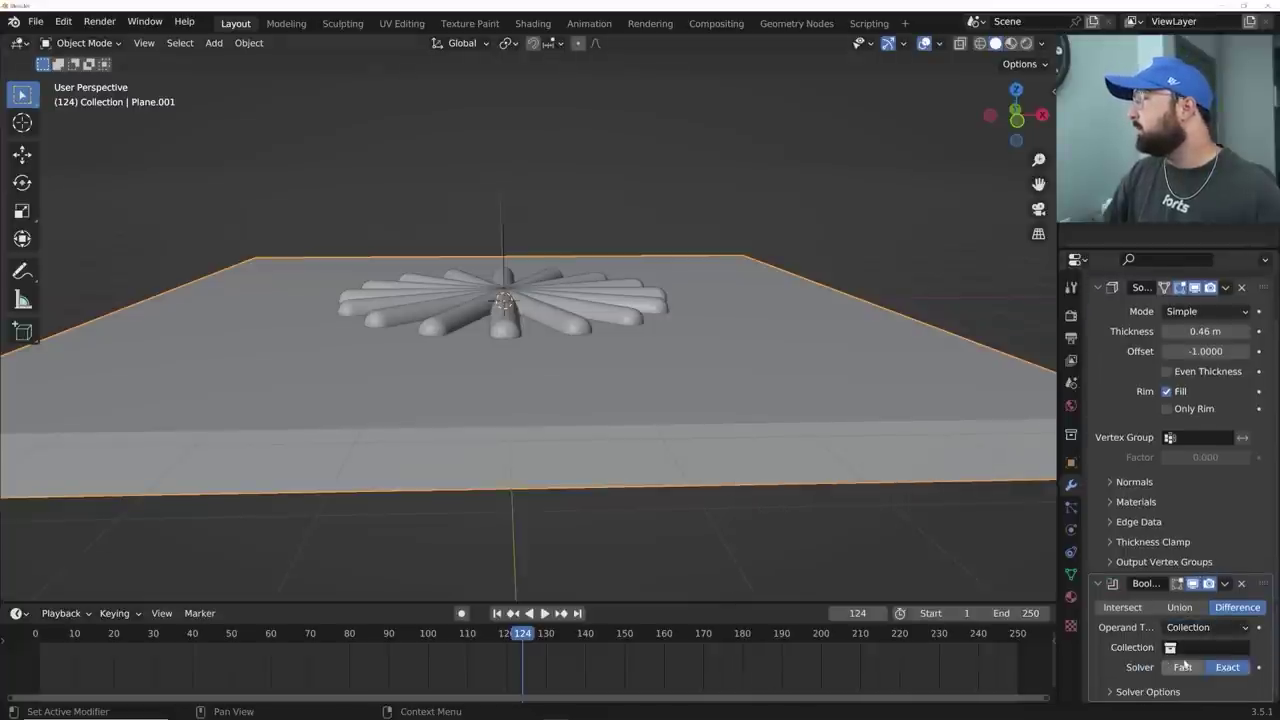
{"action": "left_click", "coordinate": [1190, 647]}
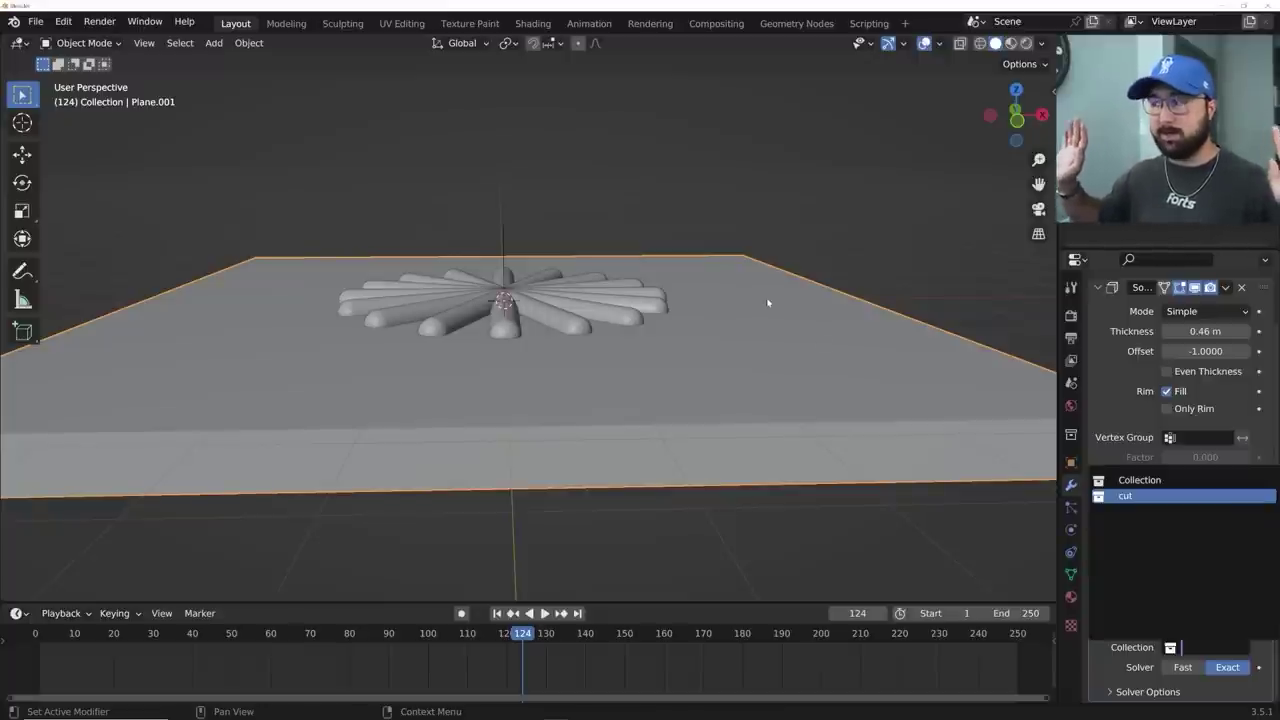
{"action": "key", "text": "Return"}
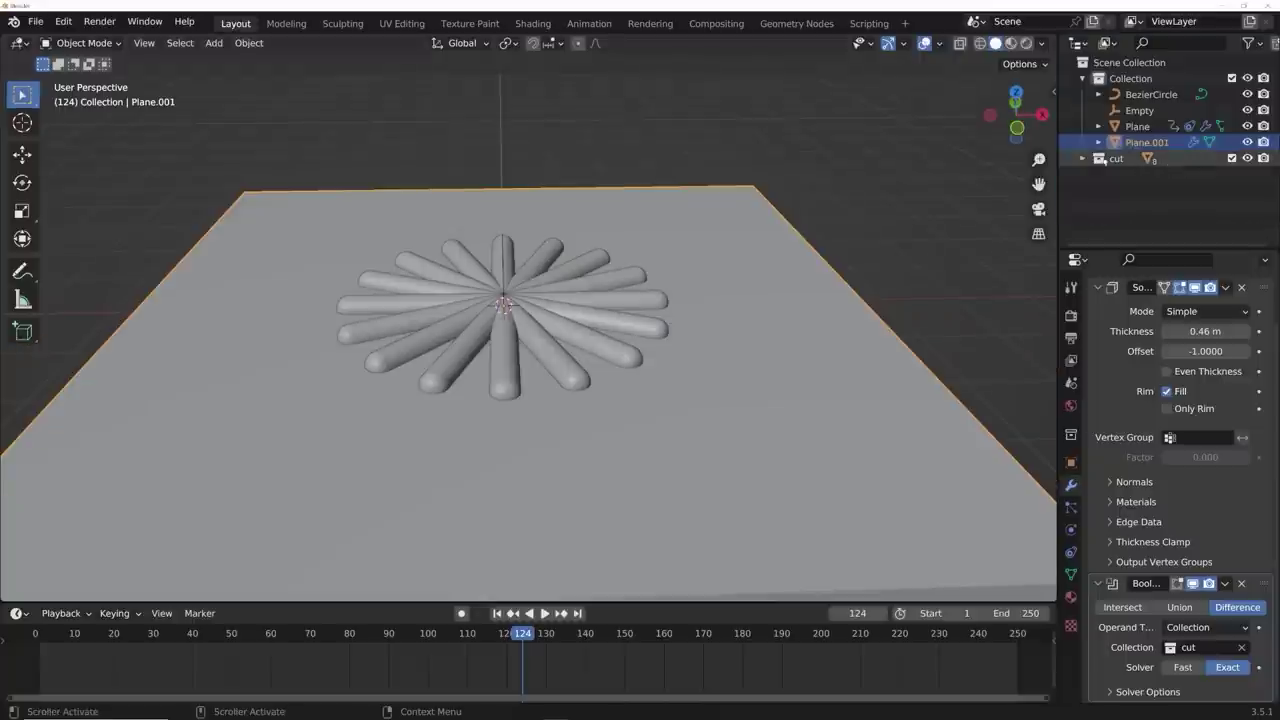
- Exclude the cut collection from the view layer and inspect the grooves cut into the plane
{"action": "left_click", "coordinate": [1232, 159]}
{"action": "middle_click_drag", "start_coordinate": [734, 234], "coordinate": [640, 295]}
{"action": "scroll", "coordinate": [674, 366], "scroll_direction": "up", "scroll_amount": 5}
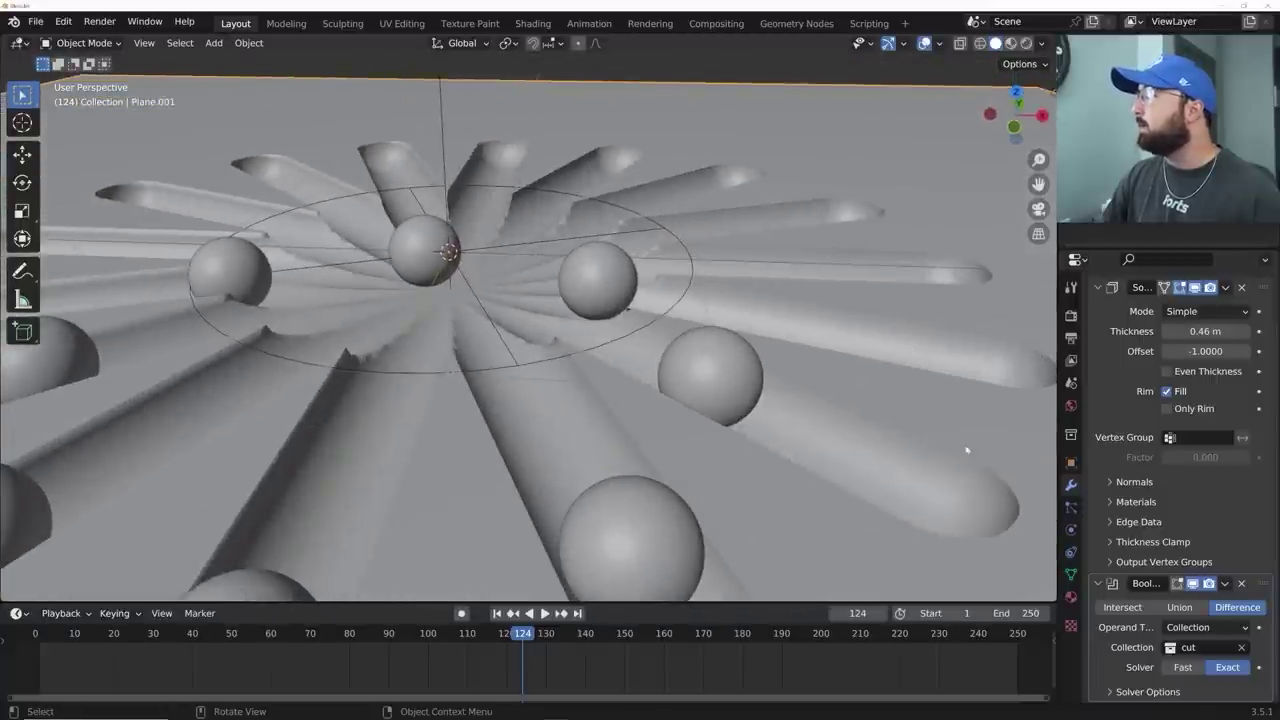
- Enable Auto Smooth at 30° in the plane's normals settings and inspect the groove shading
{"action": "left_click", "coordinate": [1070, 575]}
{"action": "left_click", "coordinate": [1121, 606]}
{"action": "scroll", "coordinate": [1160, 604], "scroll_direction": "down", "scroll_amount": 1}
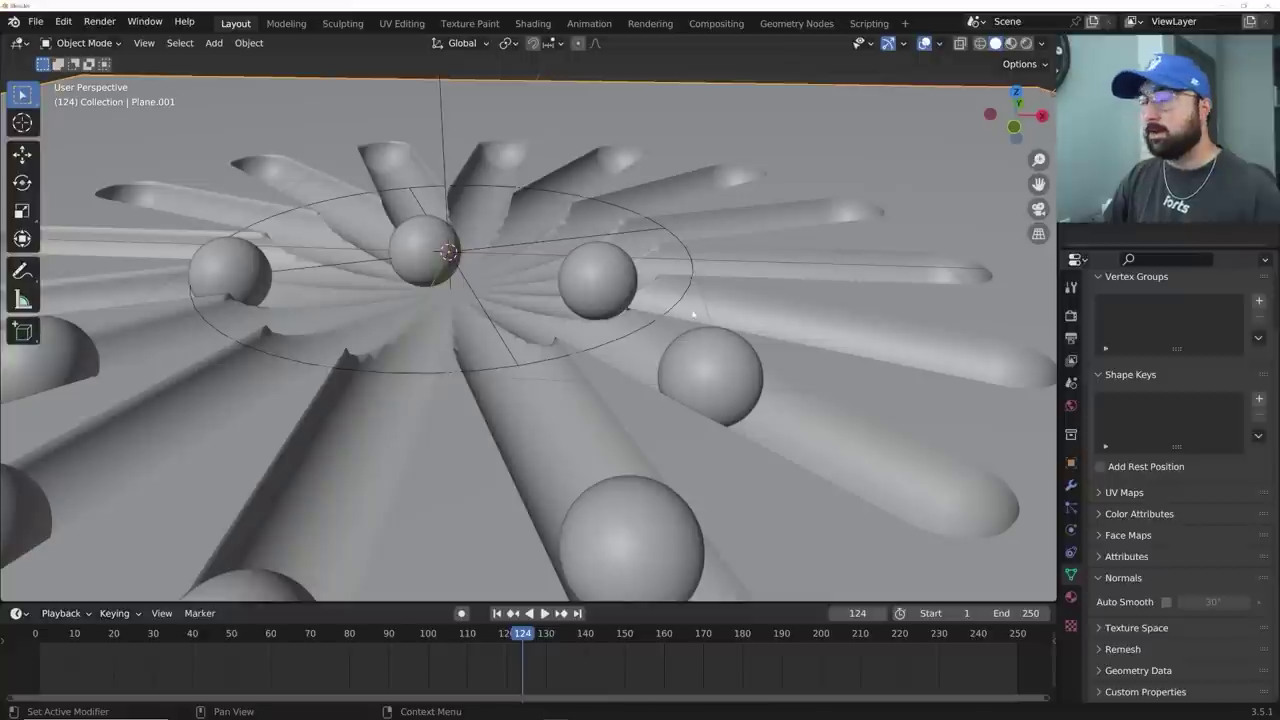
{"action": "mouse_move", "coordinate": [574, 214]}
{"action": "middle_mouse_down"}
{"action": "mouse_move", "coordinate": [549, 354]}
{"action": "mouse_move", "coordinate": [585, 269]}
{"action": "mouse_move", "coordinate": [680, 257]}
{"action": "mouse_move", "coordinate": [606, 320]}
{"action": "mouse_move", "coordinate": [612, 311]}
{"action": "middle_mouse_up"}
{"action": "scroll", "coordinate": [554, 315], "scroll_direction": "down", "scroll_amount": 4}
{"action": "scroll", "coordinate": [549, 354], "scroll_direction": "up", "scroll_amount": 4}
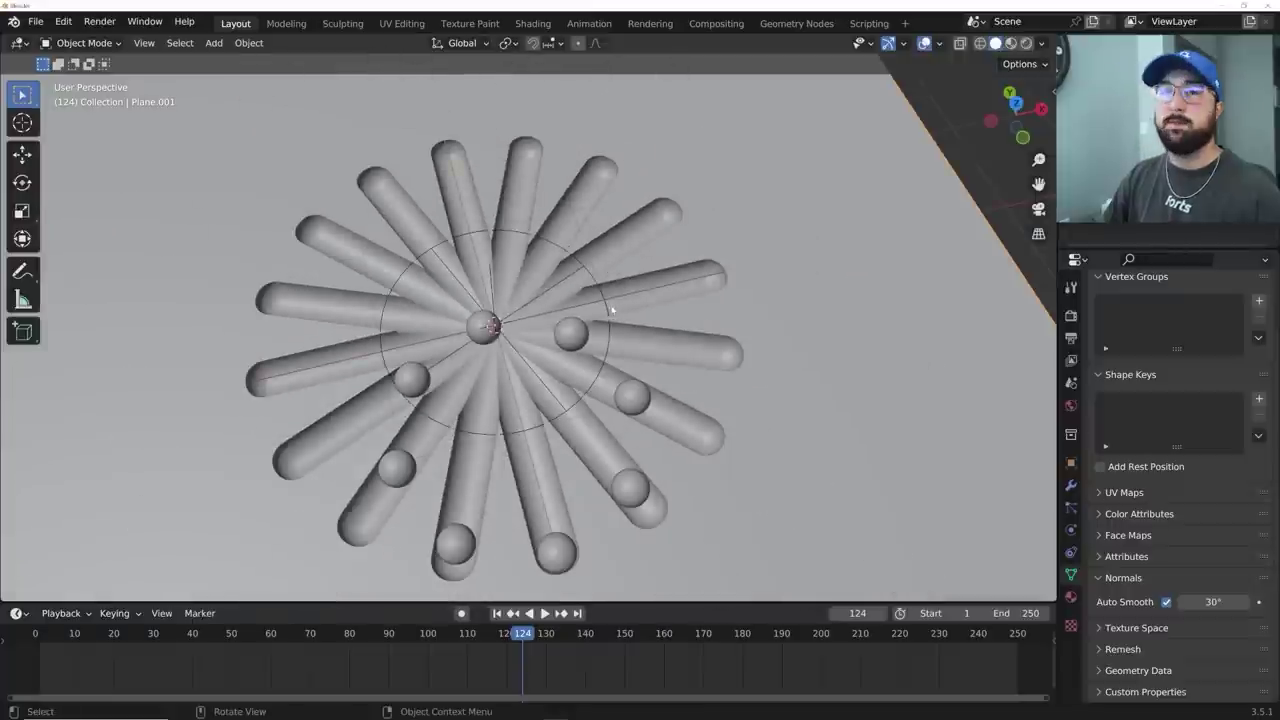
{"action": "scroll", "coordinate": [612, 311], "scroll_direction": "up", "scroll_amount": 2}
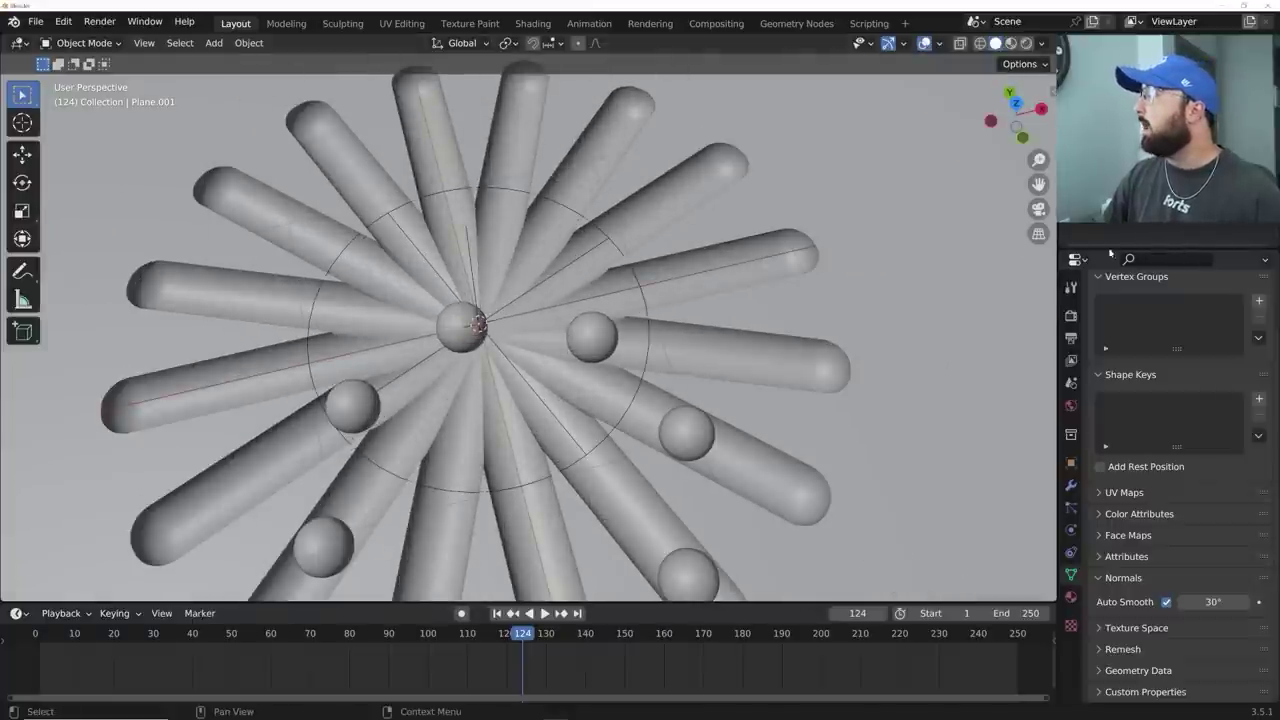
- Review the plane's Solidify and Boolean modifiers and examine the grooves up close beneath the spheres
{"action": "left_click", "coordinate": [1071, 485]}
{"action": "scroll", "coordinate": [1222, 336], "scroll_direction": "up", "scroll_amount": 2}
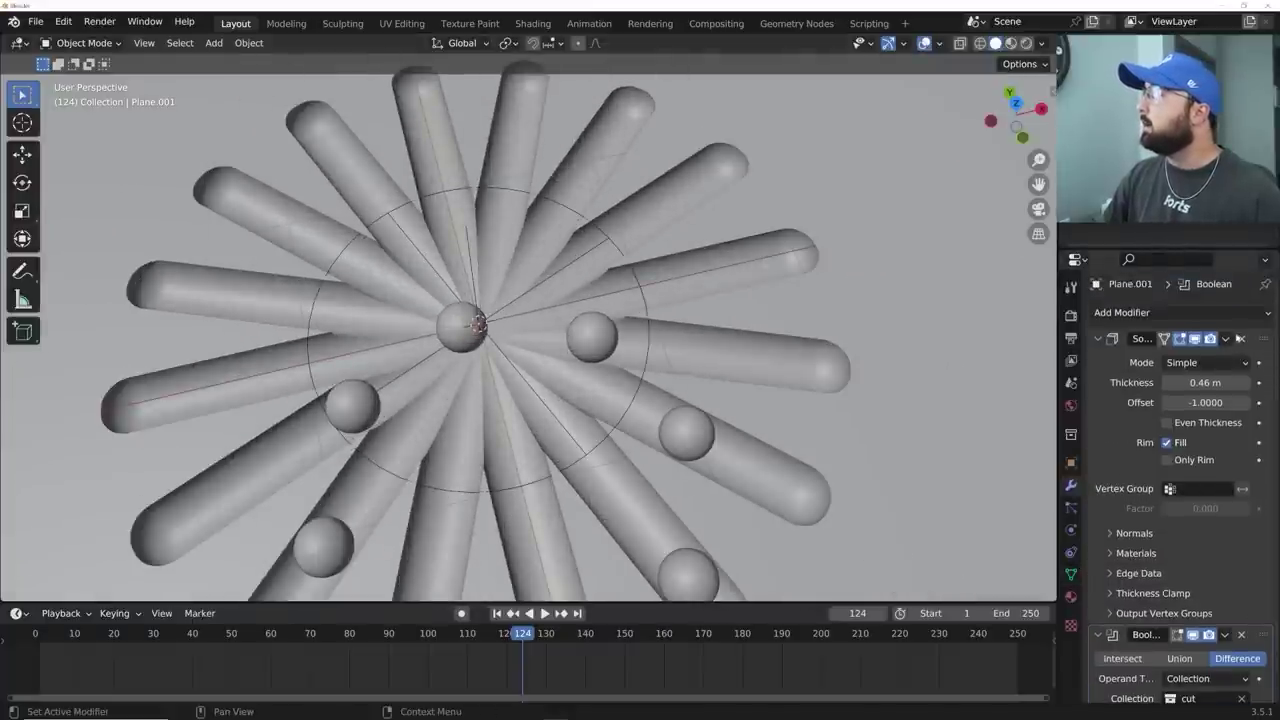
{"action": "left_click", "coordinate": [1099, 339]}
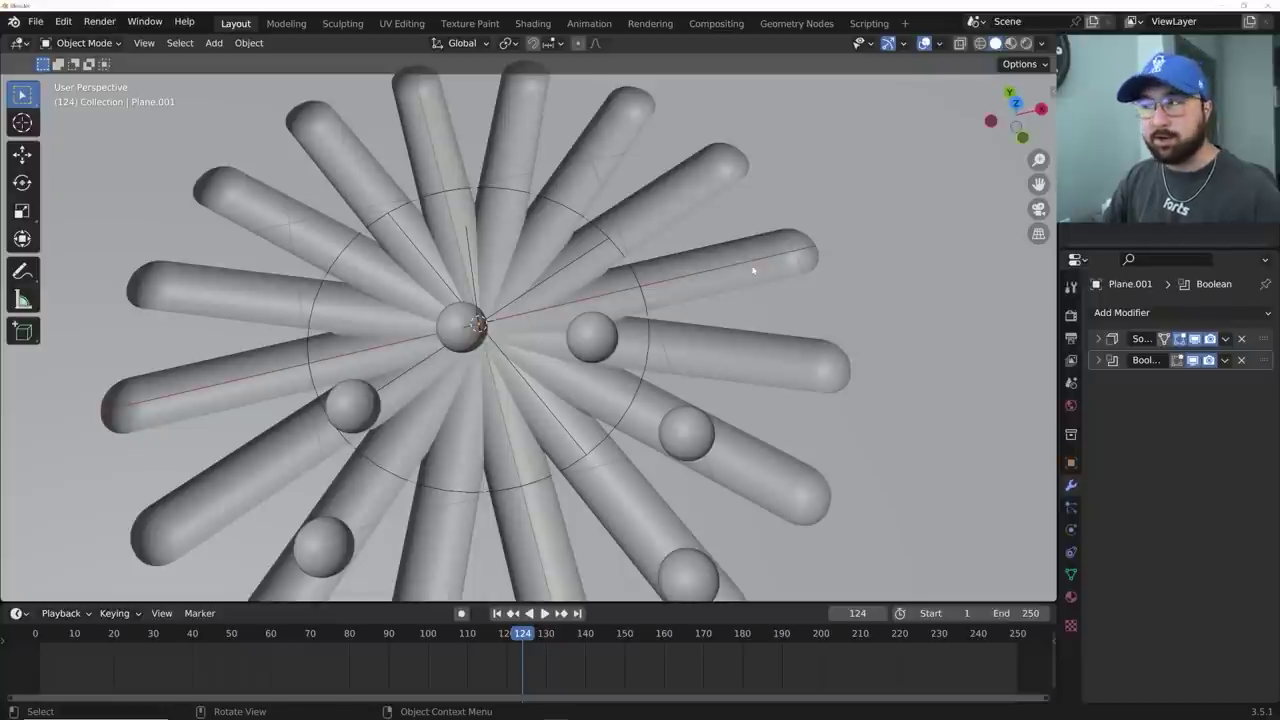
{"action": "middle_click_drag", "start_coordinate": [775, 294], "coordinate": [740, 313]}
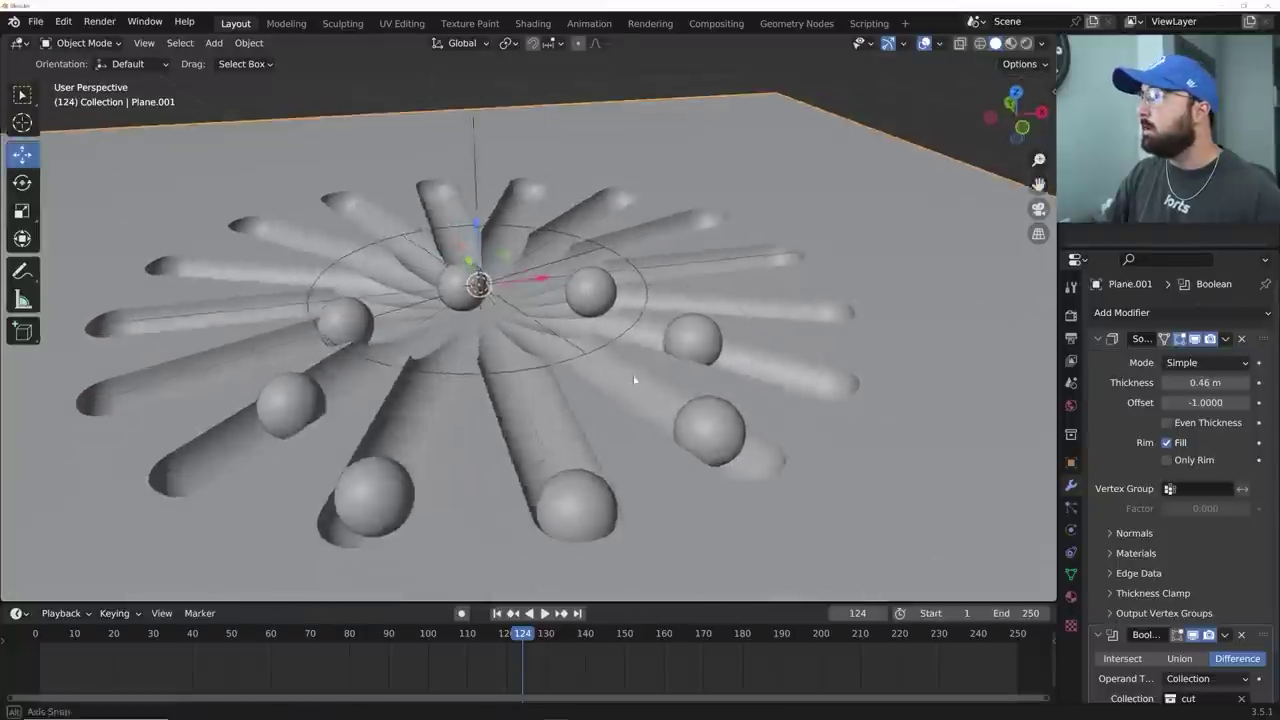
{"action": "middle_click_drag", "start_coordinate": [634, 371], "coordinate": [678, 403]}
{"action": "middle_click_drag", "start_coordinate": [743, 223], "coordinate": [792, 236]}
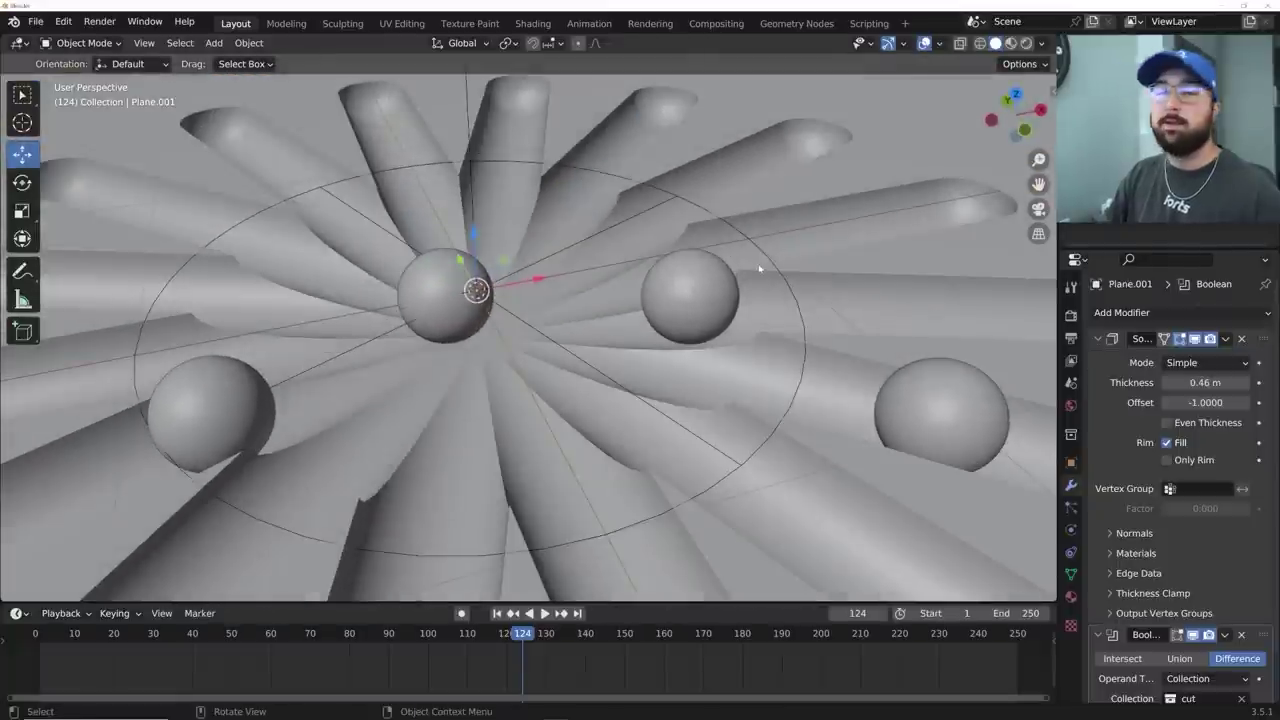
{"action": "scroll", "coordinate": [1233, 533], "scroll_direction": "down", "scroll_amount": 2}
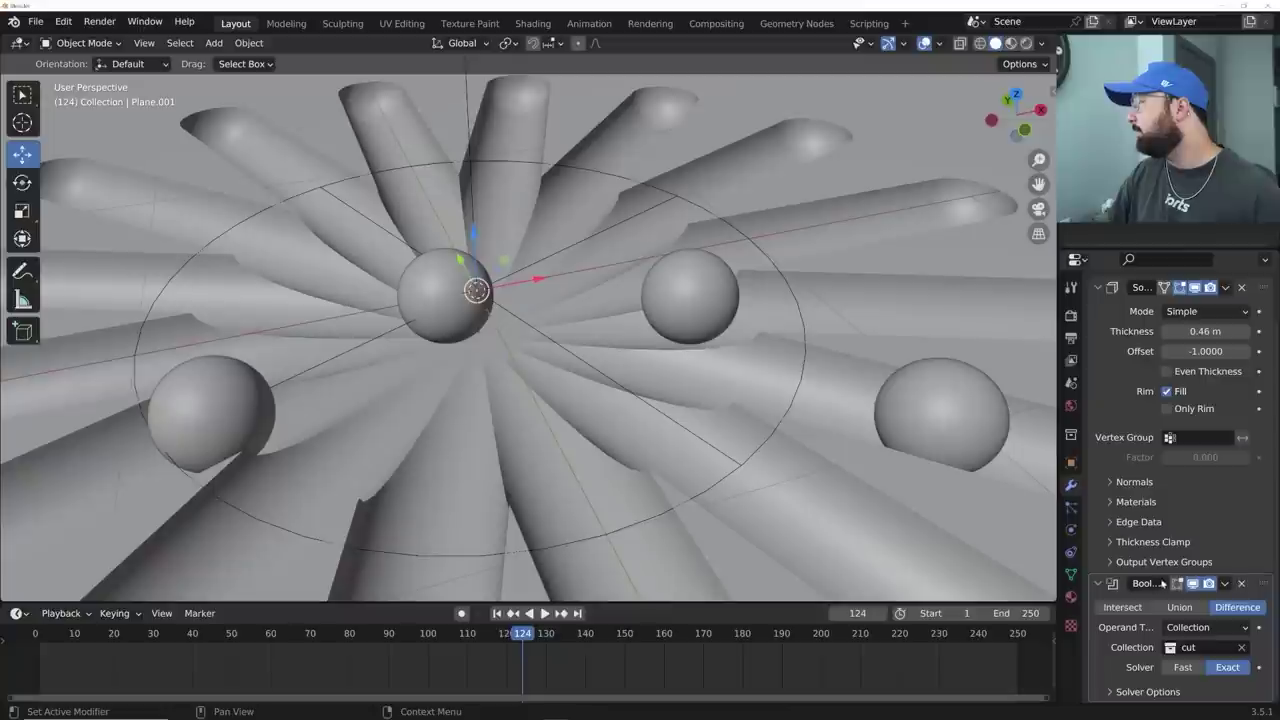
- Turn off the plane's Boolean modifier in the viewport and include the cut collection in the view layer
{"action": "left_click", "coordinate": [1193, 583]}
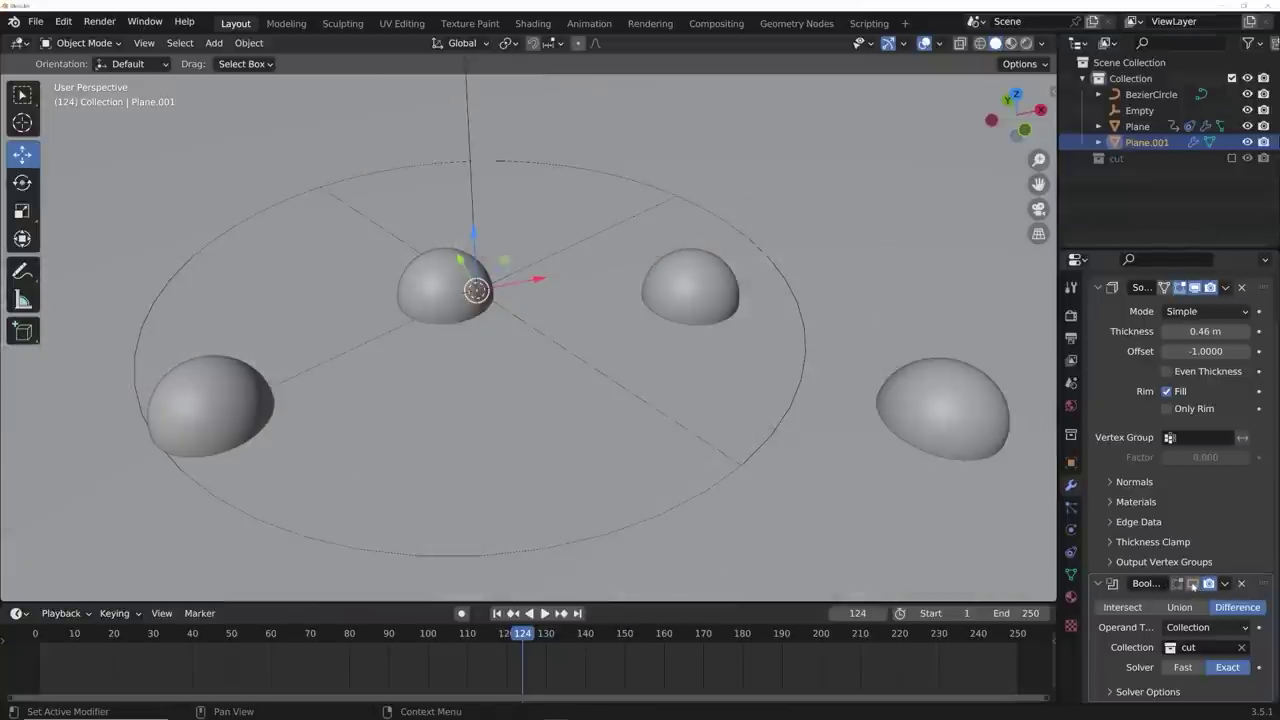
{"action": "left_click", "coordinate": [1193, 584]}
{"action": "left_click", "coordinate": [1193, 584]}
{"action": "left_click", "coordinate": [1100, 583]}
{"action": "left_click", "coordinate": [1233, 159]}
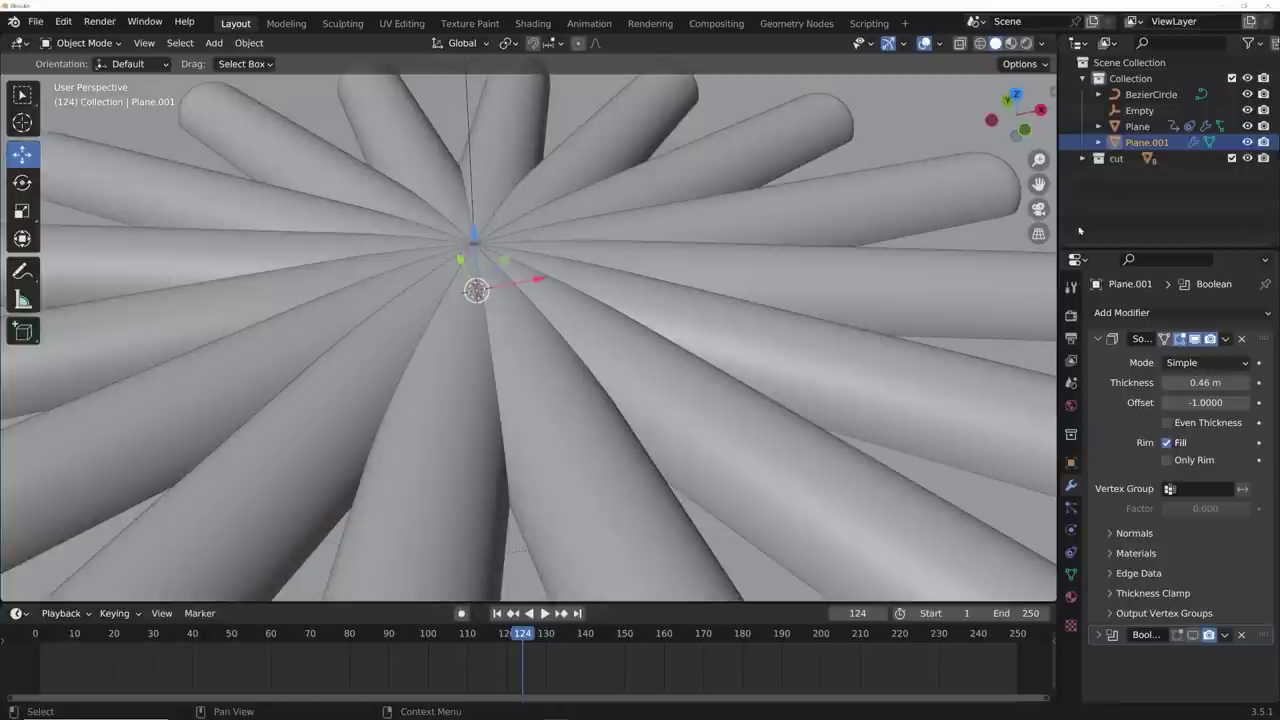
- Select all objects in the cut collection and raise them about 0.083 m along Z
{"action": "left_click", "coordinate": [1117, 160]}
{"action": "right_click", "coordinate": [1117, 160]}
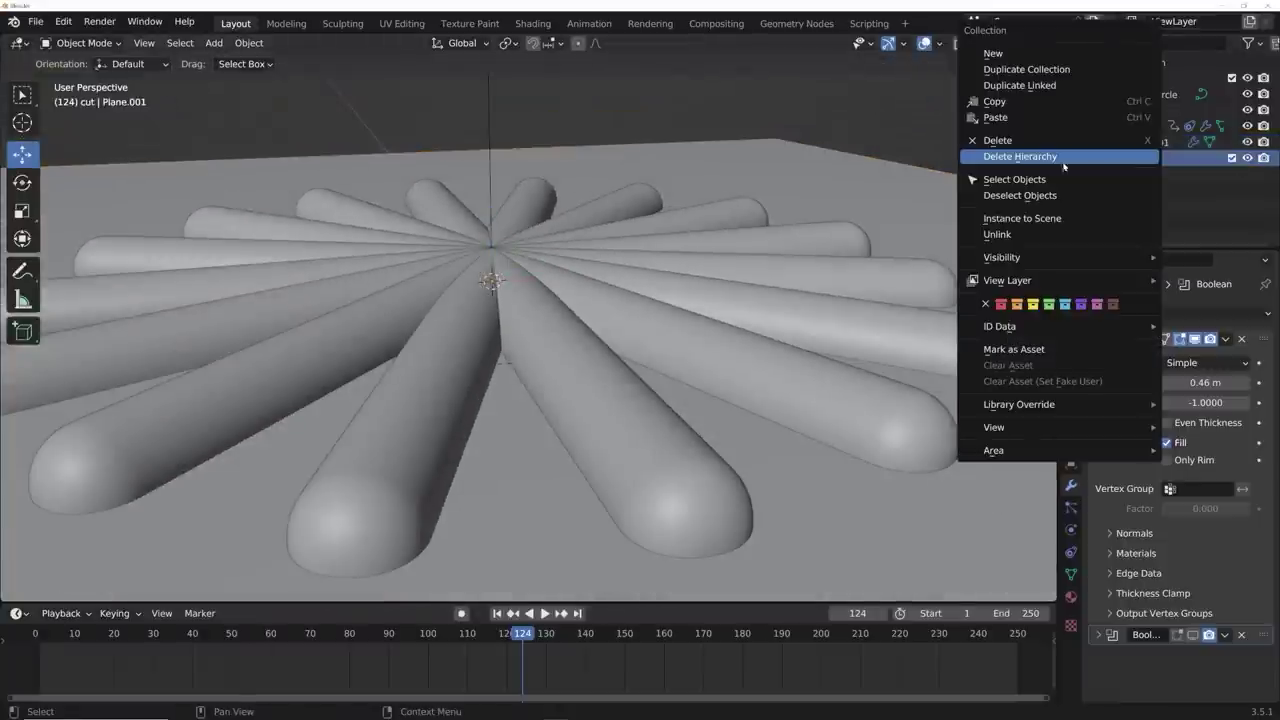
{"action": "left_click", "coordinate": [1000, 174]}
{"action": "middle_click_drag", "start_coordinate": [786, 223], "coordinate": [491, 191]}
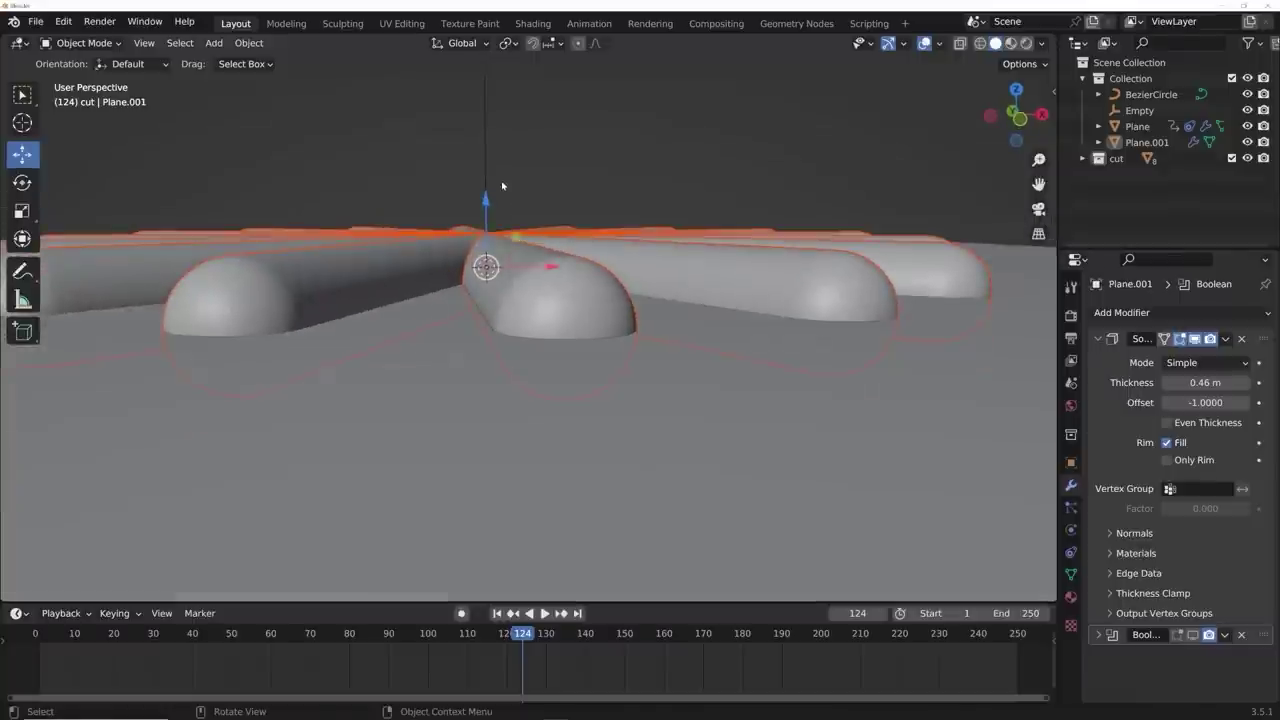
{"action": "key", "text": "g"}
{"action": "key", "text": "z"}
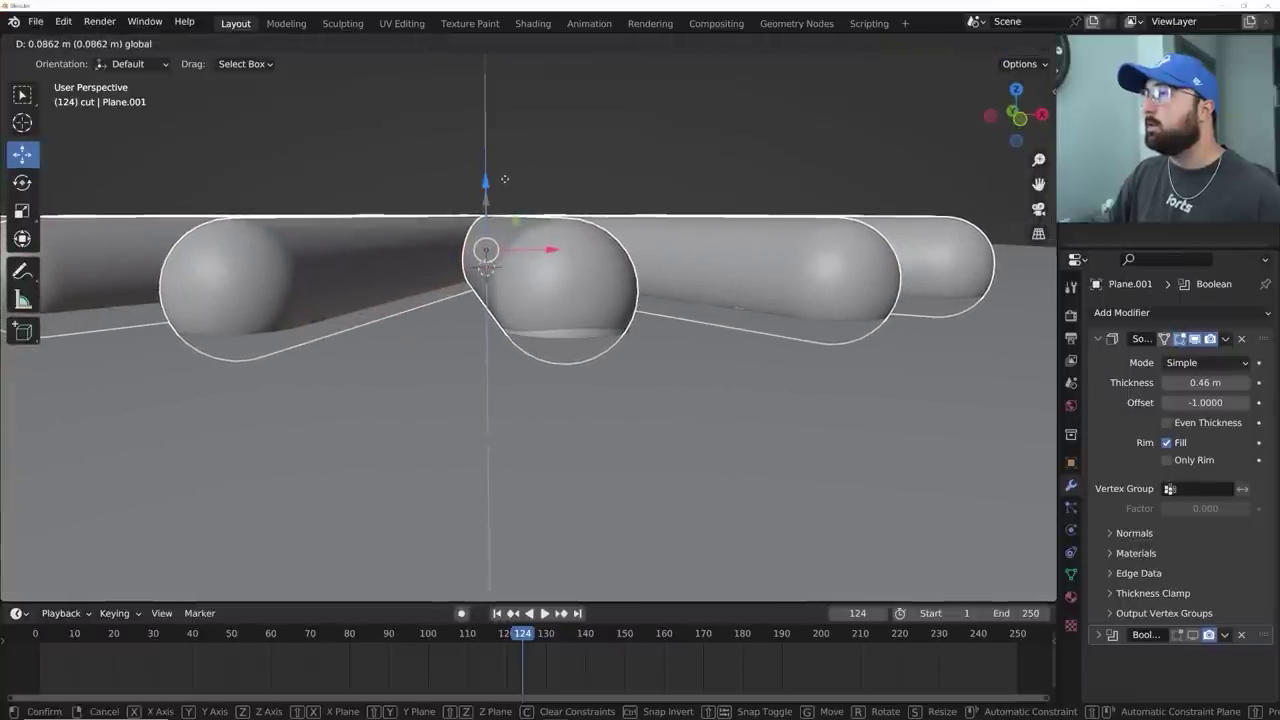
{"action": "left_click", "coordinate": [505, 178]}
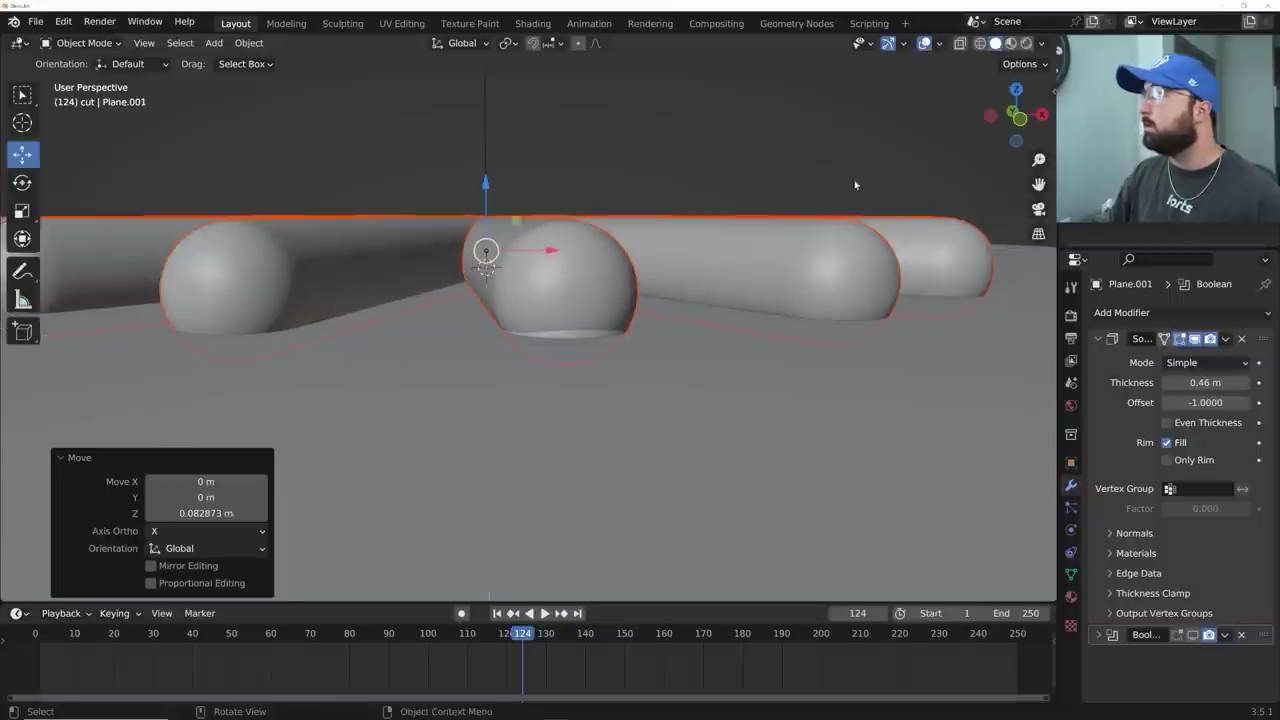
- Show the Boolean result with the cut collection hidden, and enable Cavity and Shadow in the solid viewport shading
{"action": "left_click", "coordinate": [1222, 120]}
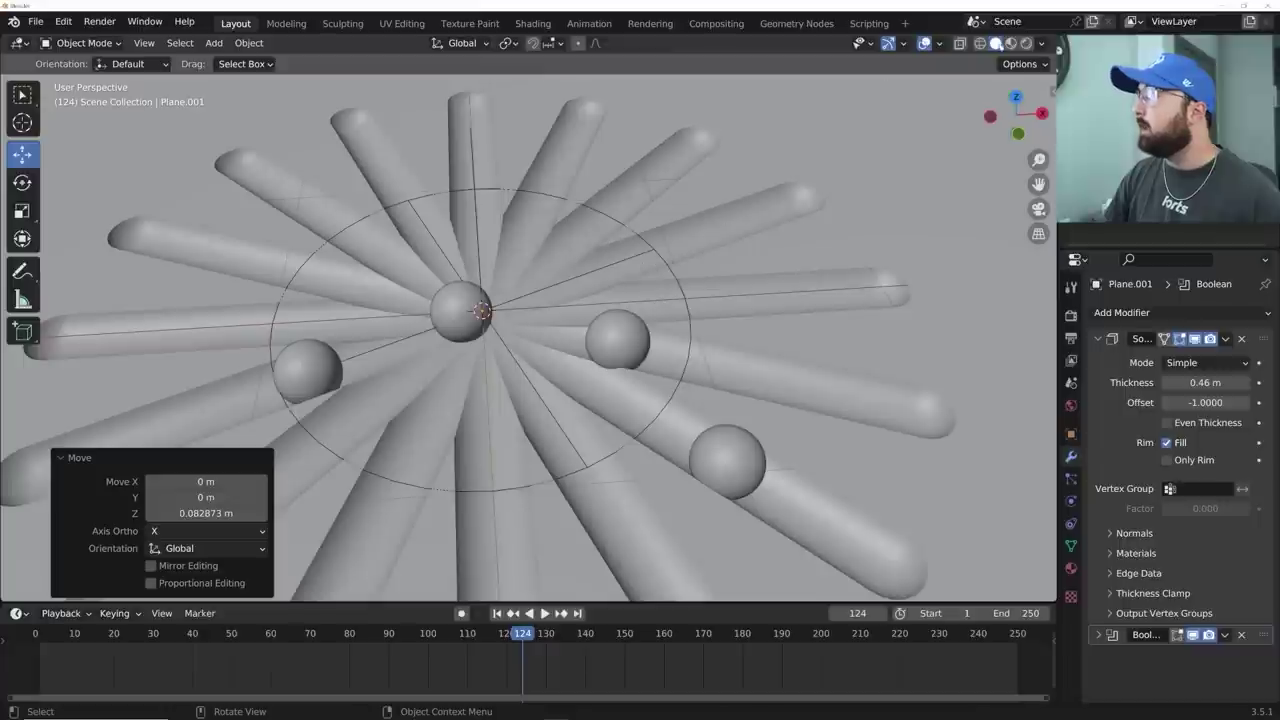
{"action": "left_click", "coordinate": [1041, 43]}
{"action": "left_click", "coordinate": [951, 399]}
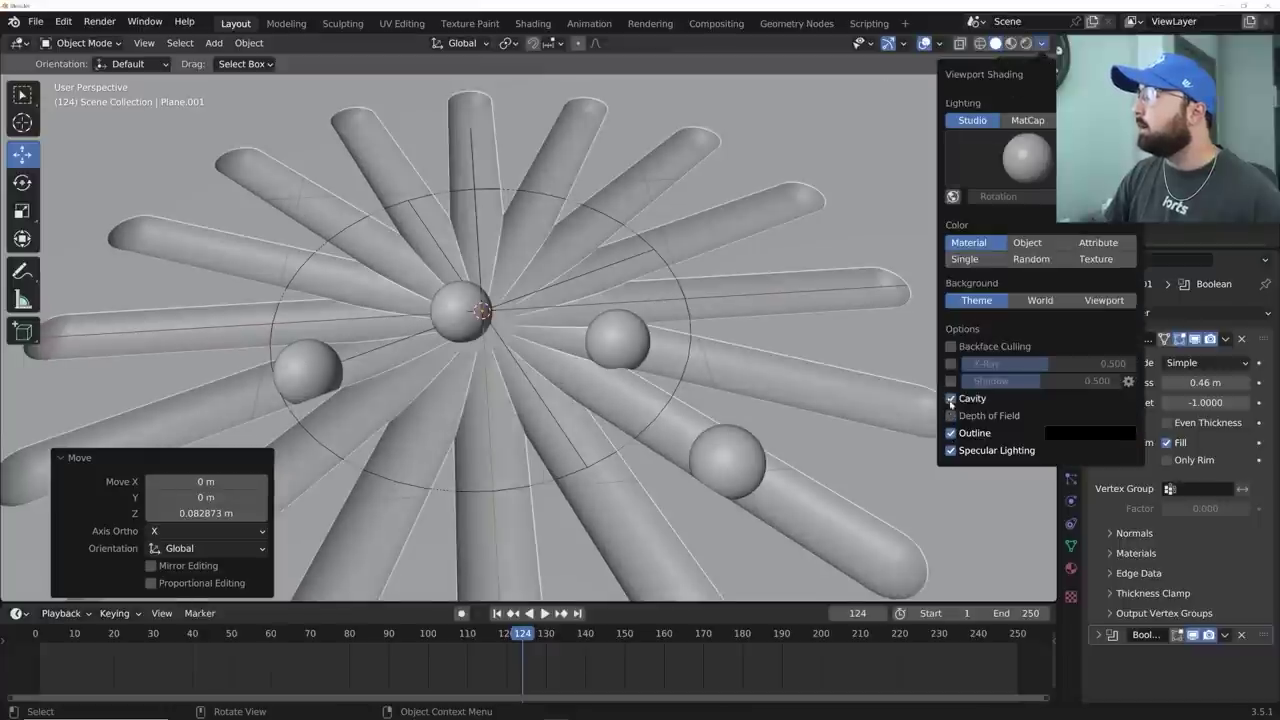
- Play the animation and examine from several angles how the spheres travel along the shallower grooves
{"action": "key", "text": "space"}
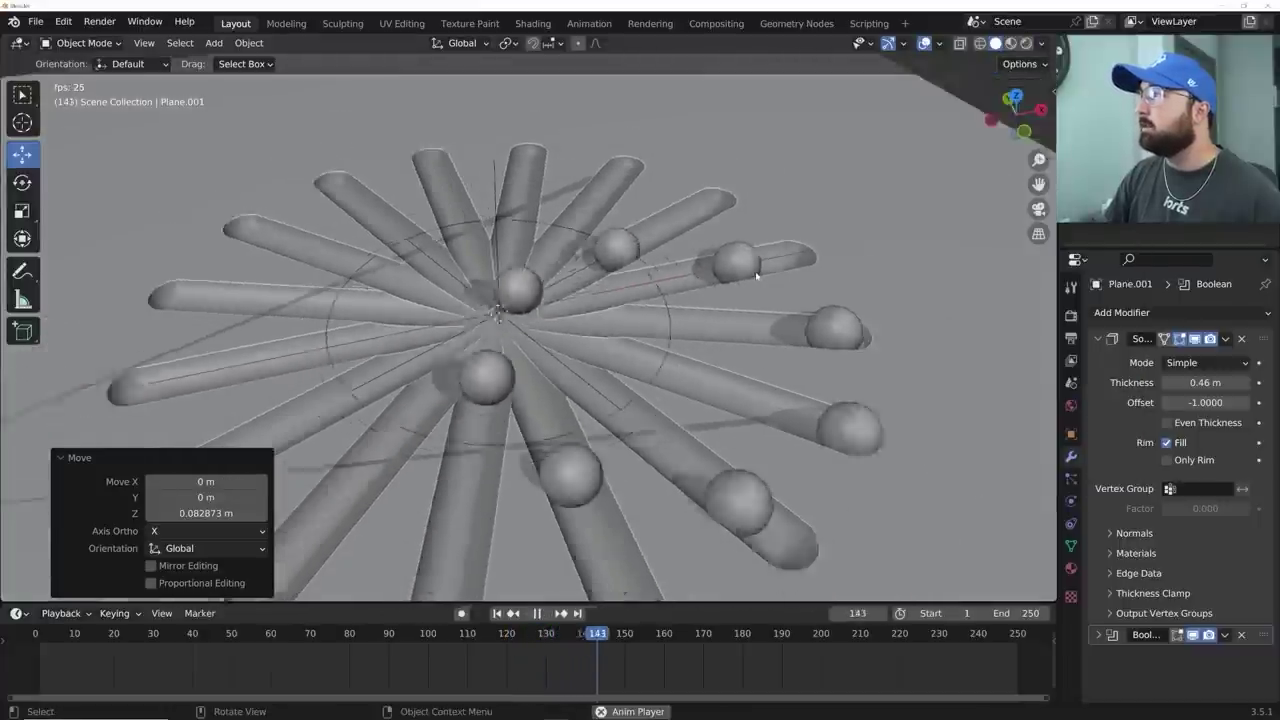
{"action": "scroll", "coordinate": [756, 276], "scroll_direction": "down", "scroll_amount": 3}
{"action": "middle_click_drag", "start_coordinate": [756, 276], "coordinate": [629, 363]}
{"action": "scroll", "coordinate": [646, 257], "scroll_direction": "up", "scroll_amount": 4}
{"action": "scroll", "coordinate": [640, 357], "scroll_direction": "down", "scroll_amount": 3}
{"action": "key", "text": "space"}
{"action": "middle_click_drag", "start_coordinate": [682, 289], "coordinate": [678, 301]}
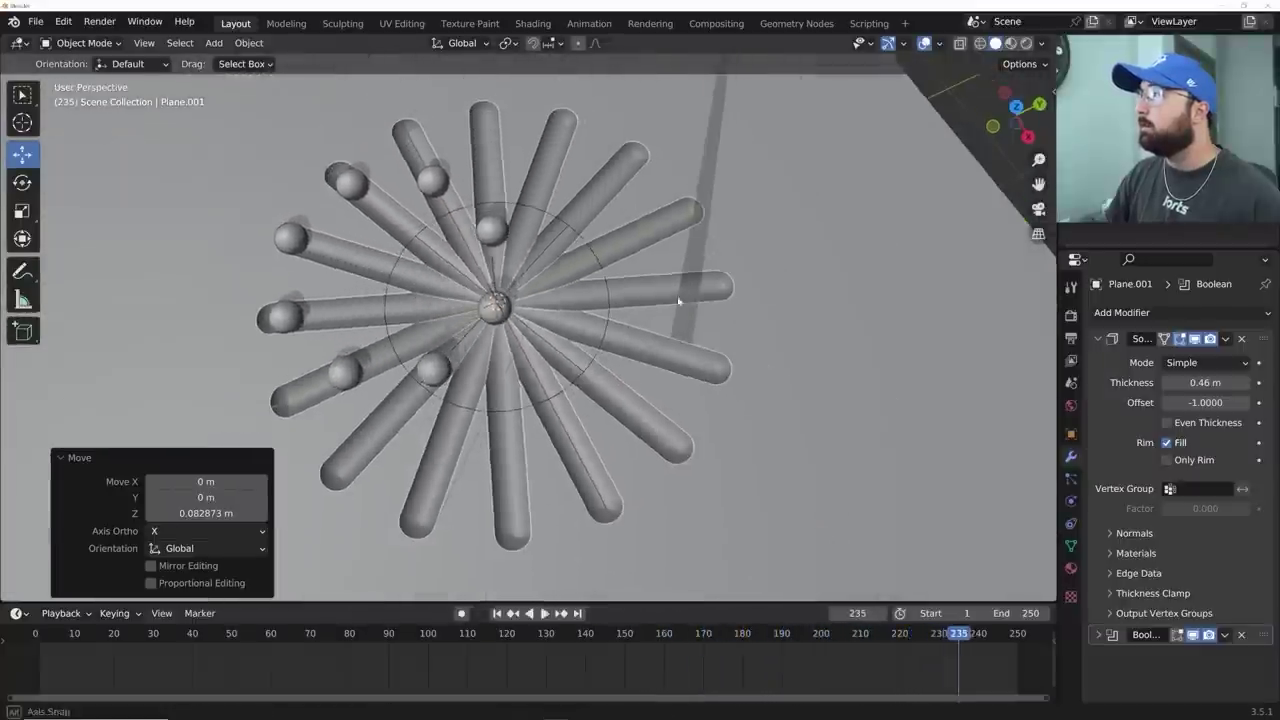
{"action": "scroll", "coordinate": [700, 270], "scroll_direction": "down", "scroll_amount": 5}
{"action": "scroll", "coordinate": [734, 357], "scroll_direction": "up", "scroll_amount": 7}
{"action": "key", "text": "space"}
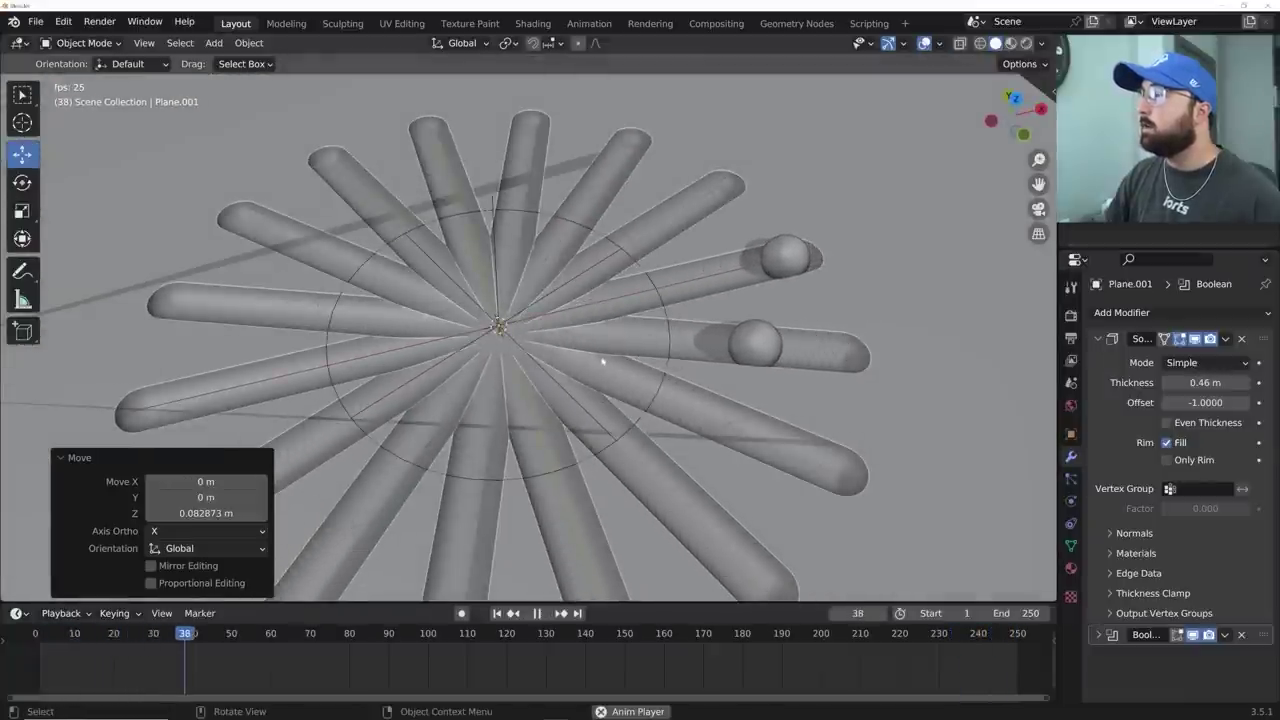
{"action": "key", "text": "space"}
- Select the spheres object and lower it about 0.004 m along Z so the spheres sit against the grooves
{"action": "left_click_drag", "start_coordinate": [880, 633], "coordinate": [813, 633]}
{"action": "middle_click_drag", "start_coordinate": [715, 590], "coordinate": [725, 480]}
{"action": "scroll", "coordinate": [631, 454], "scroll_direction": "up", "scroll_amount": 2}
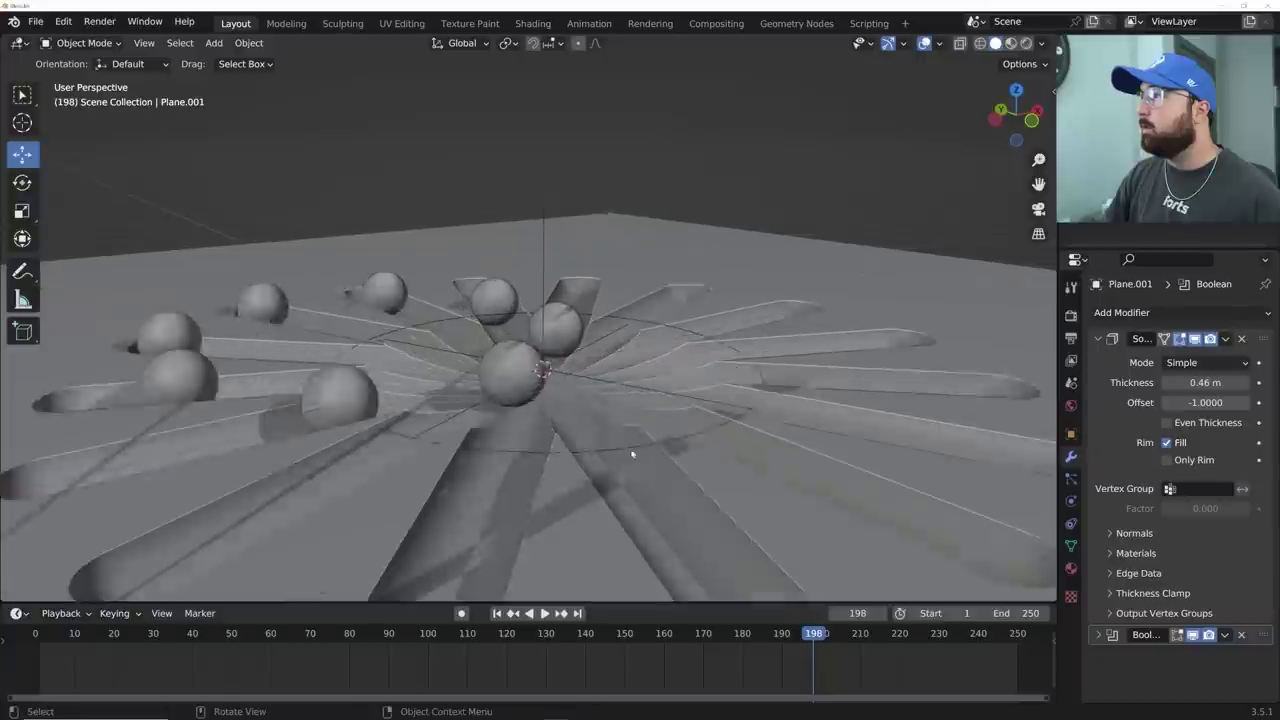
{"action": "middle_click_drag", "start_coordinate": [632, 455], "coordinate": [655, 360]}
{"action": "left_click", "coordinate": [649, 319]}
{"action": "left_click", "coordinate": [651, 316]}
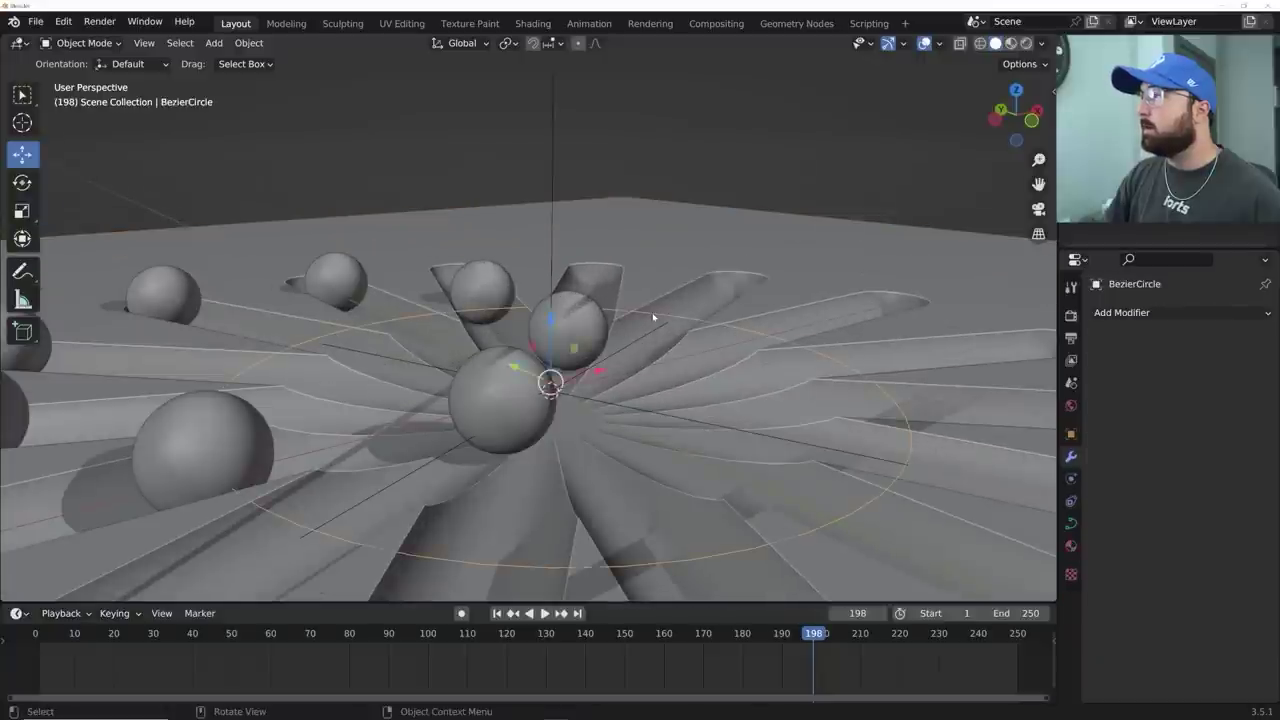
{"action": "left_click", "coordinate": [613, 344]}
{"action": "middle_click_drag", "start_coordinate": [613, 344], "coordinate": [454, 363]}
{"action": "key", "text": "space"}
{"action": "key", "text": "space"}
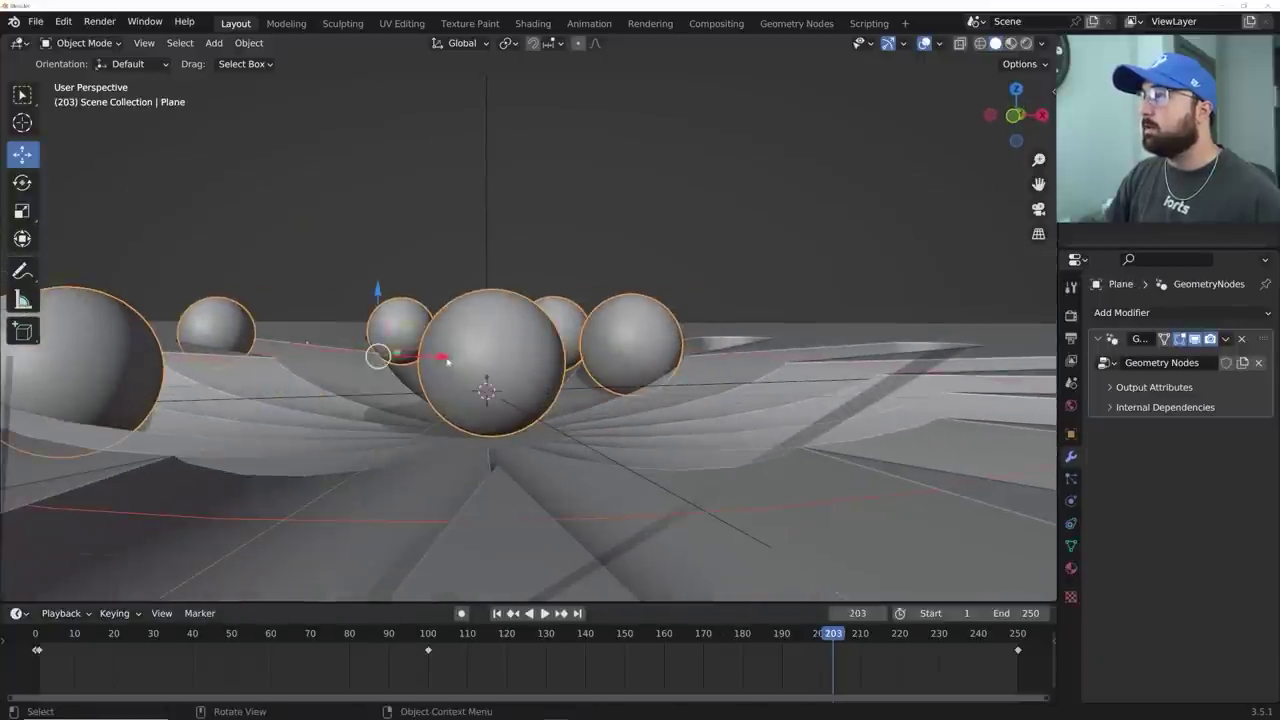
{"action": "left_click_drag", "start_coordinate": [376, 291], "coordinate": [392, 294]}
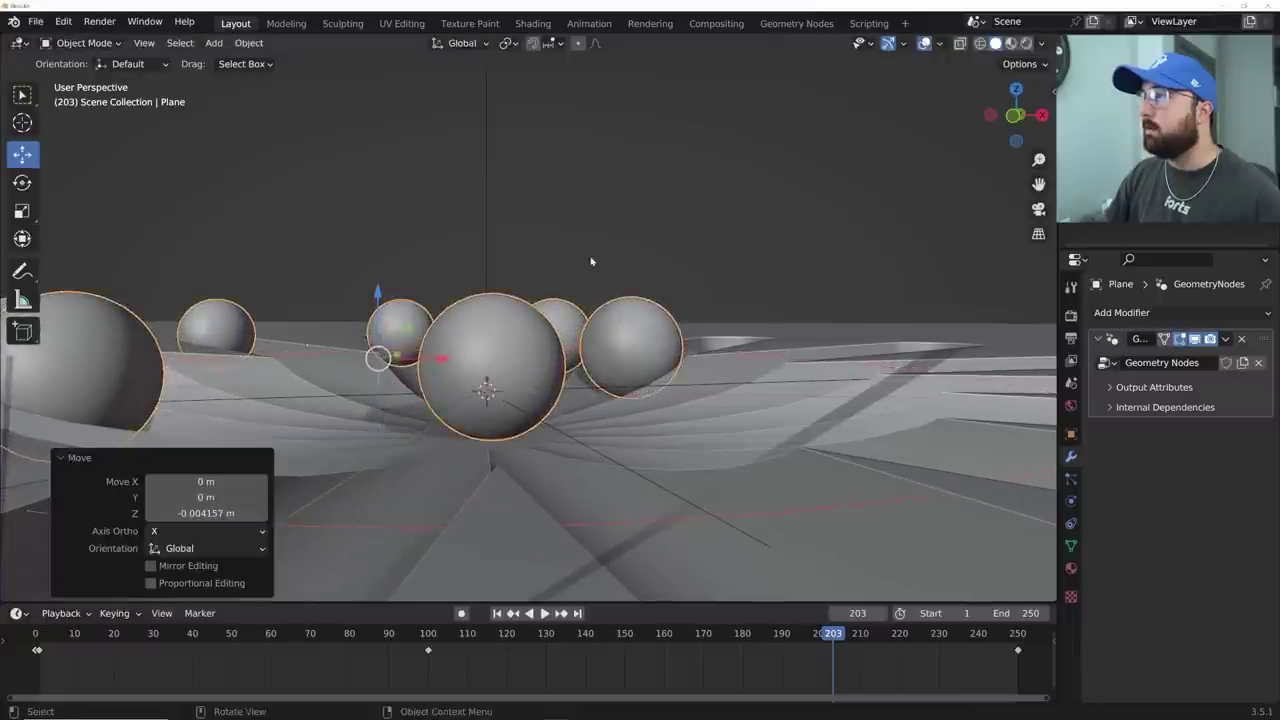
- Play the animation from above to check how the lowered spheres follow the grooves
{"action": "middle_click_drag", "start_coordinate": [591, 263], "coordinate": [590, 357]}
{"action": "scroll", "coordinate": [697, 141], "scroll_direction": "down", "scroll_amount": 7}
{"action": "key", "text": "space"}
{"action": "key", "text": "space"}
{"action": "key", "text": "space"}
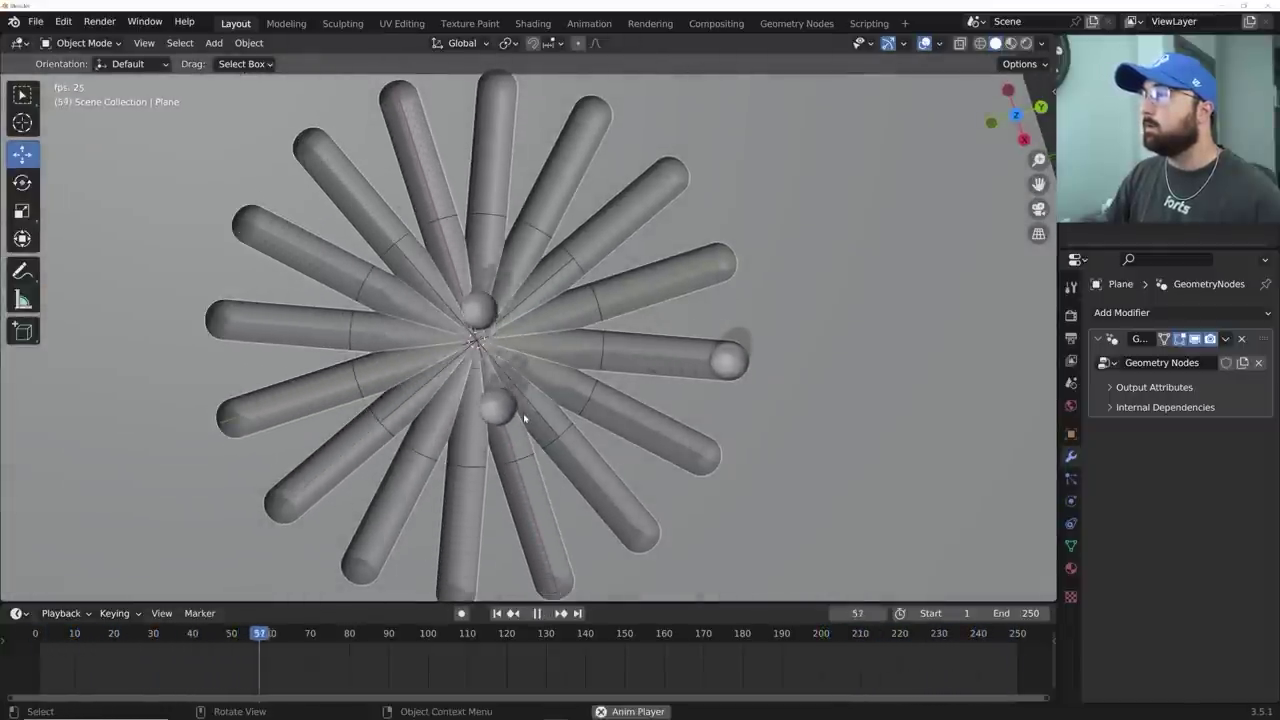
{"action": "key", "text": "space"}
{"action": "middle_click_drag", "start_coordinate": [625, 428], "coordinate": [708, 371]}
- Select the grooved plane and apply its Solidify modifier, followed by its Boolean modifier
{"action": "left_click", "coordinate": [897, 409]}
{"action": "middle_click_drag", "start_coordinate": [897, 409], "coordinate": [860, 400]}
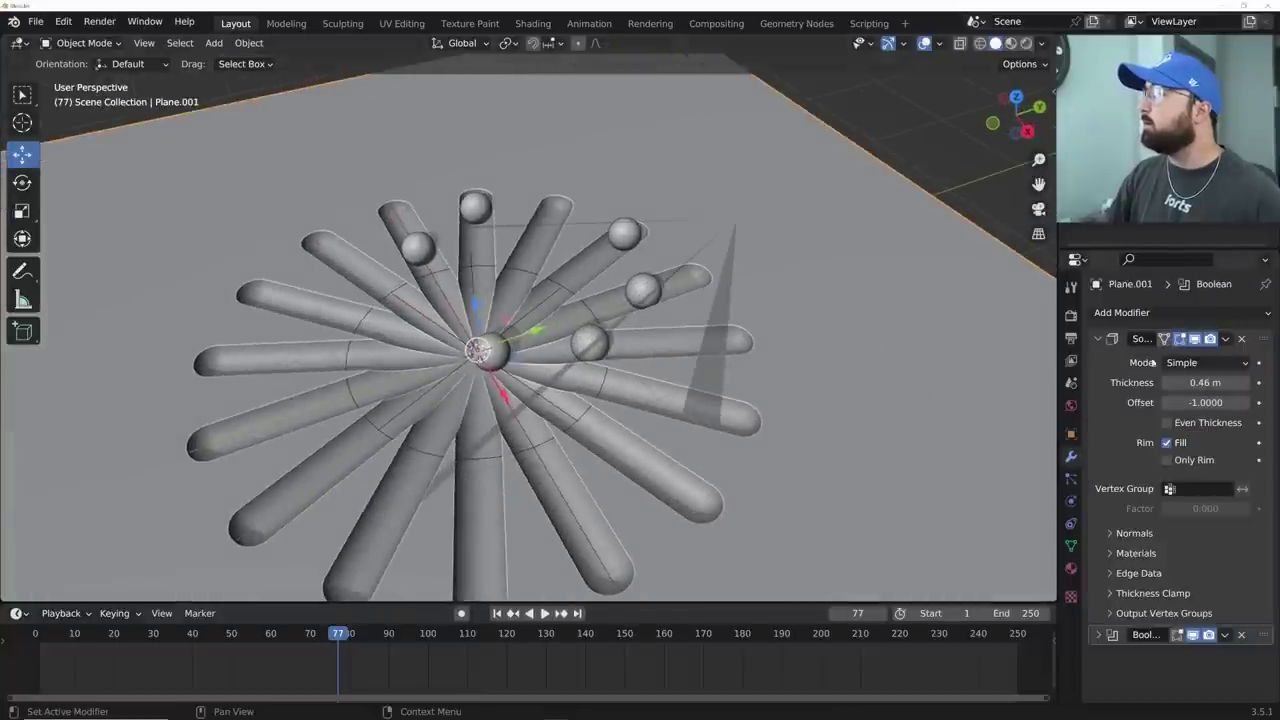
{"action": "left_click", "coordinate": [1098, 339]}
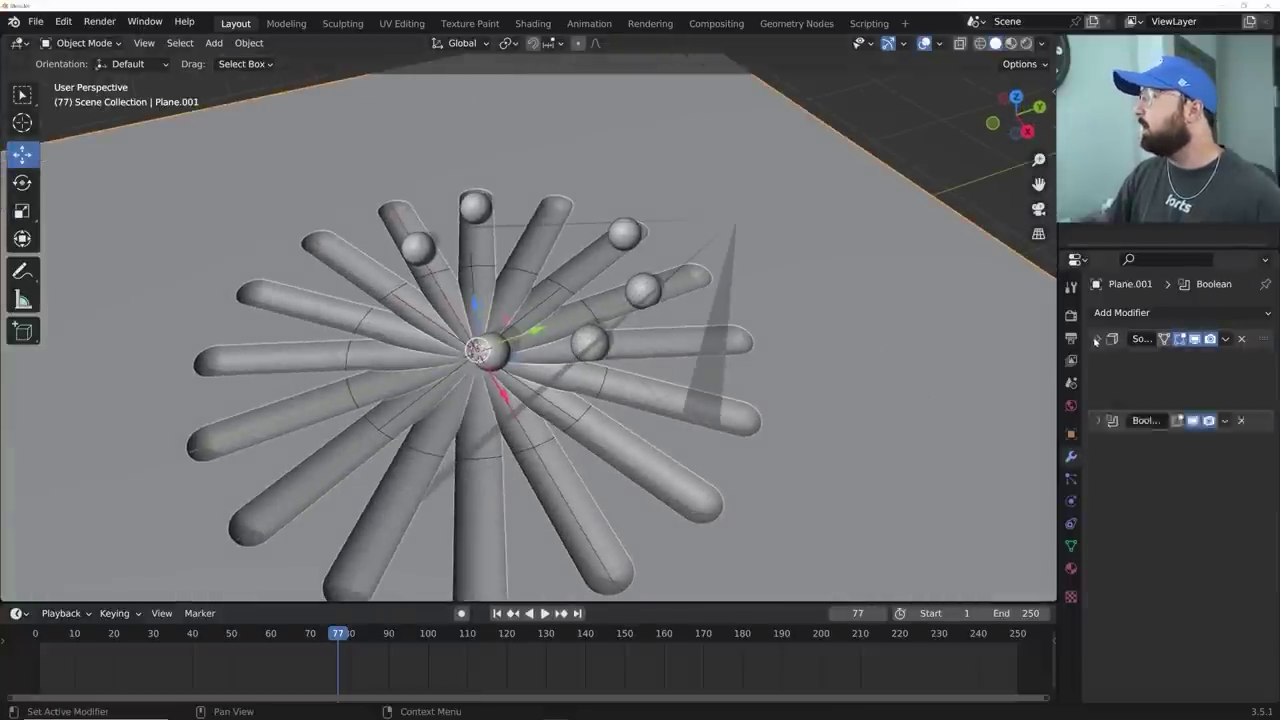
{"action": "left_click", "coordinate": [1098, 360]}
{"action": "left_click", "coordinate": [1098, 360]}
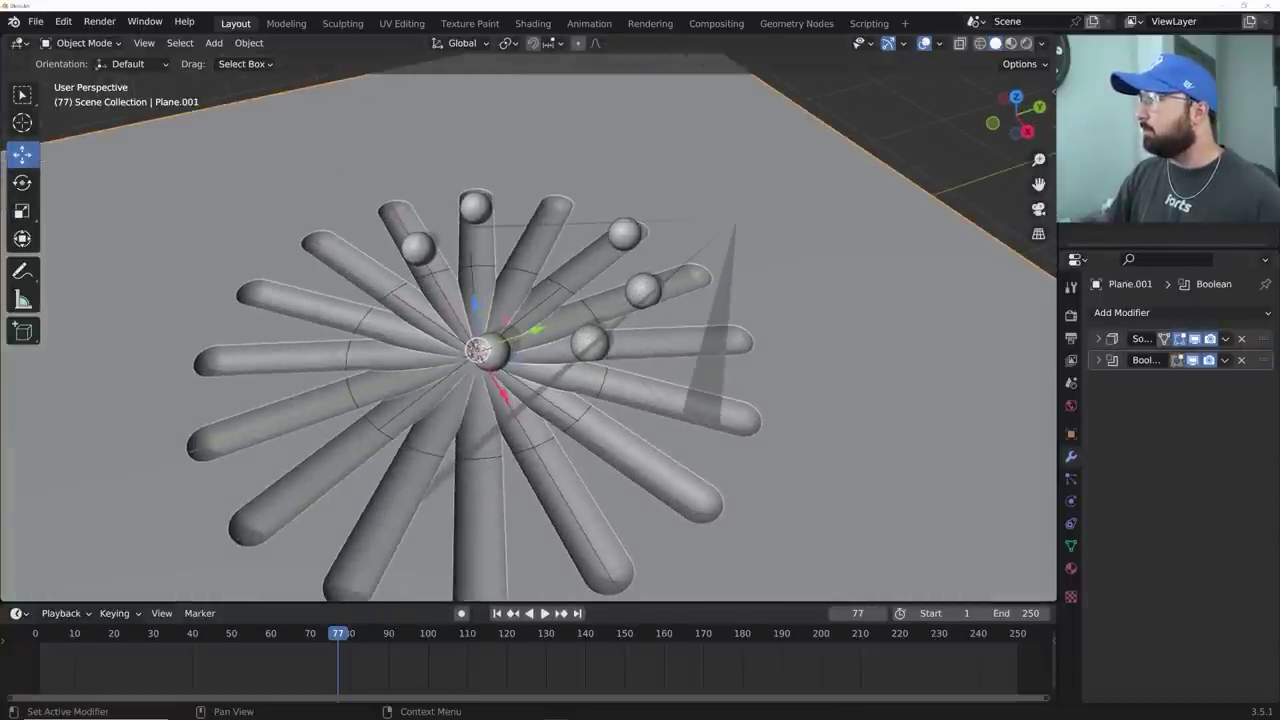
{"action": "left_click", "coordinate": [1263, 342]}
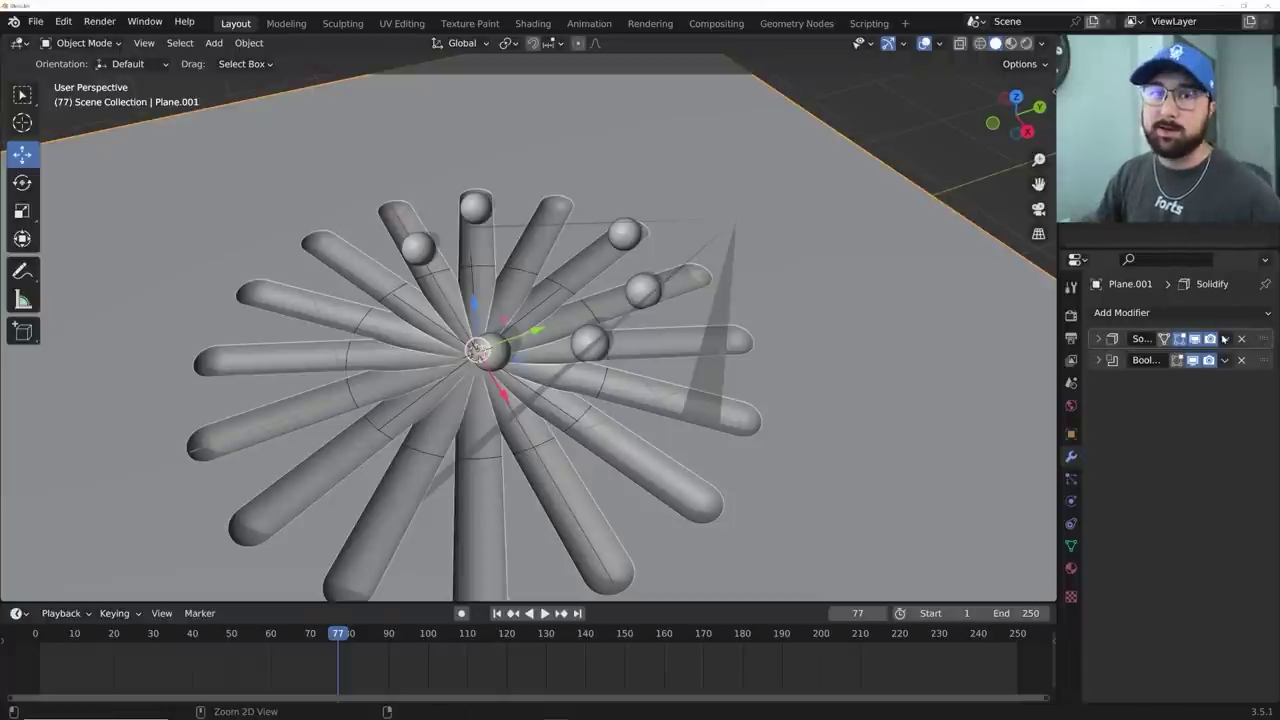
{"action": "key", "text": "ctrl+a"}
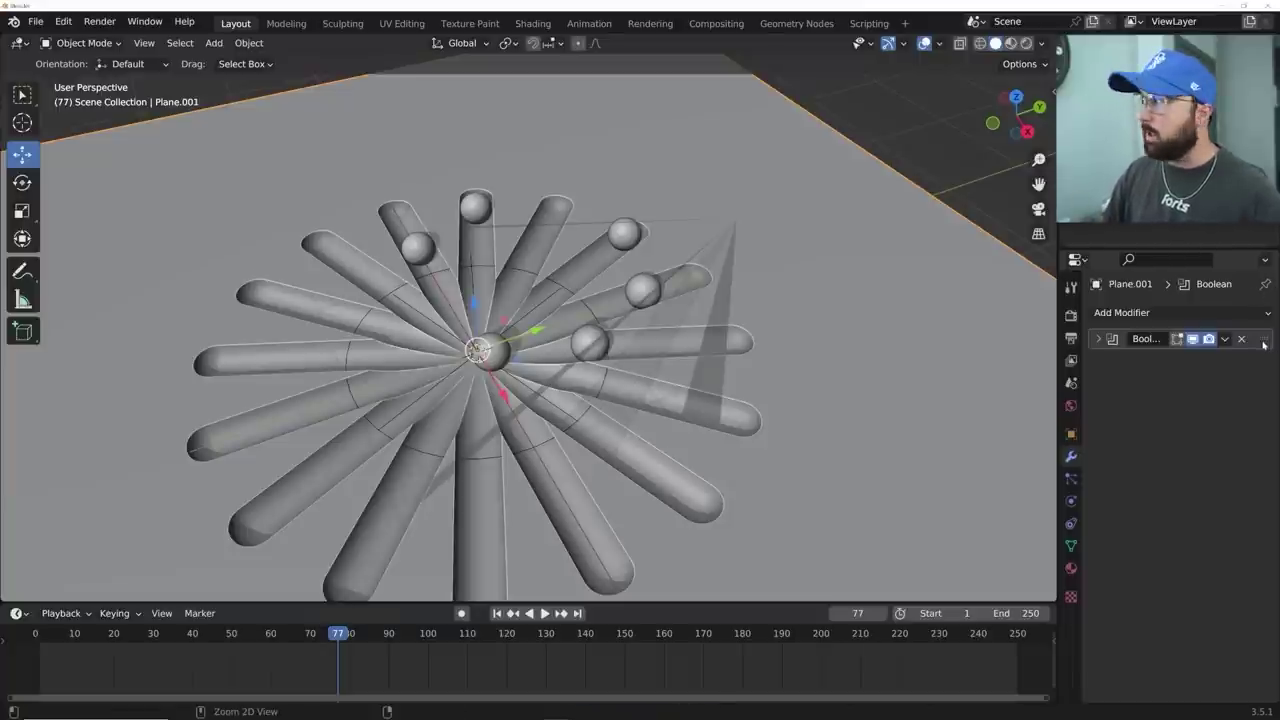
{"action": "key", "text": "ctrl+a"}
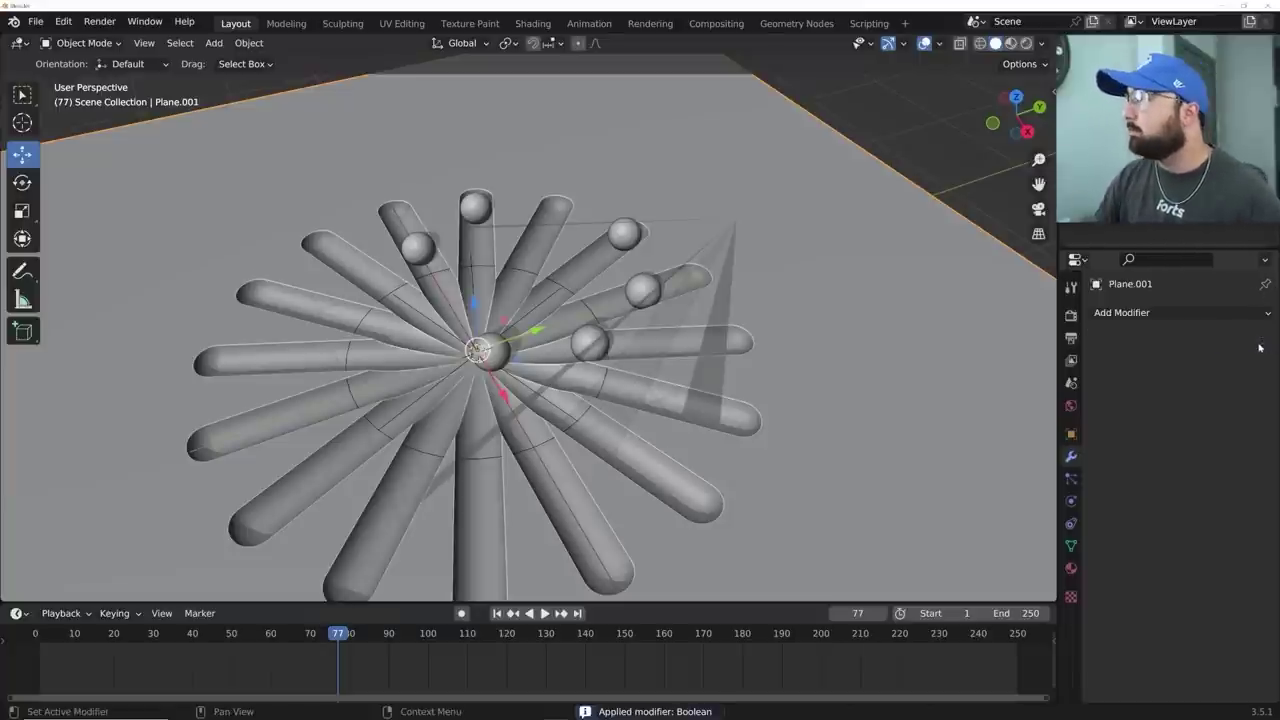
- Enter Edit Mode on the grooved plane, select all of its geometry and switch to the top orthographic view
{"action": "key", "text": "Tab"}
{"action": "middle_click_drag", "start_coordinate": [640, 320], "coordinate": [593, 316]}
{"action": "scroll", "coordinate": [689, 276], "scroll_direction": "down", "scroll_amount": 5}
{"action": "scroll", "coordinate": [694, 318], "scroll_direction": "up", "scroll_amount": 3}
{"action": "key", "text": "Tab"}
{"action": "key", "text": "Tab"}
{"action": "key", "text": "a"}
{"action": "scroll", "coordinate": [593, 316], "scroll_direction": "up", "scroll_amount": 5}
{"action": "key", "text": "grave"}
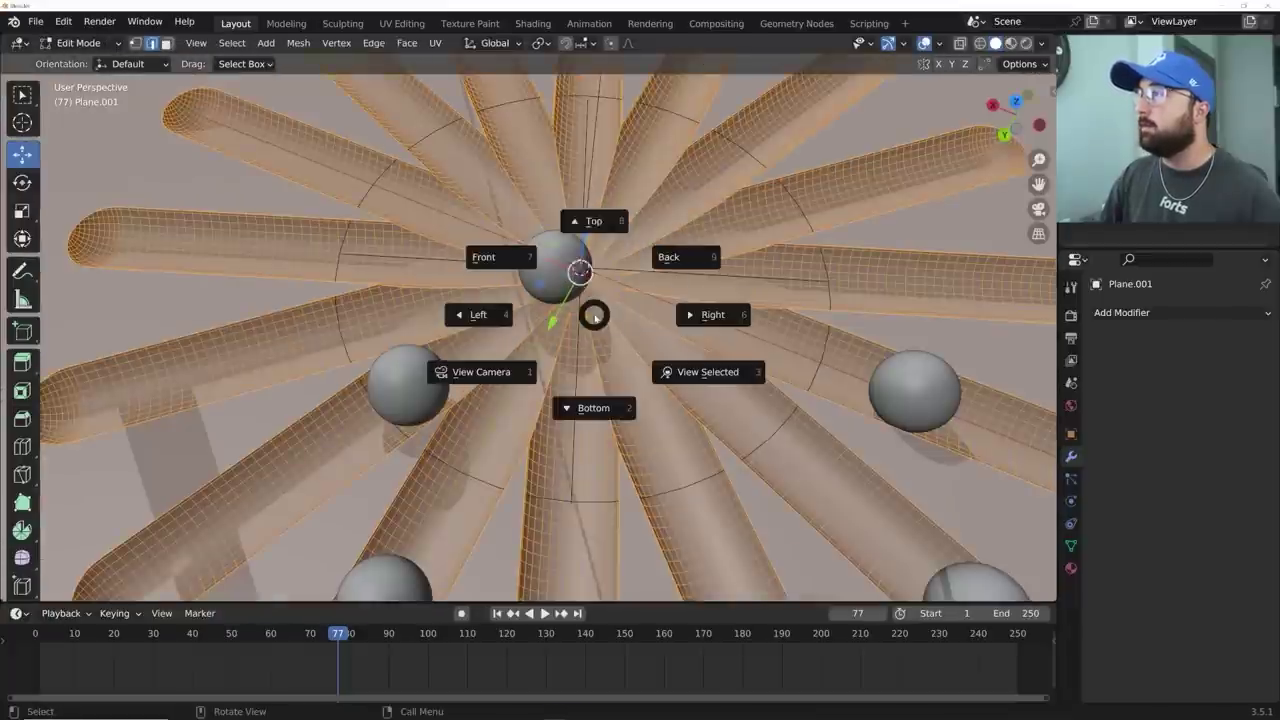
{"action": "left_click", "coordinate": [606, 292]}
{"action": "key", "text": "grave"}
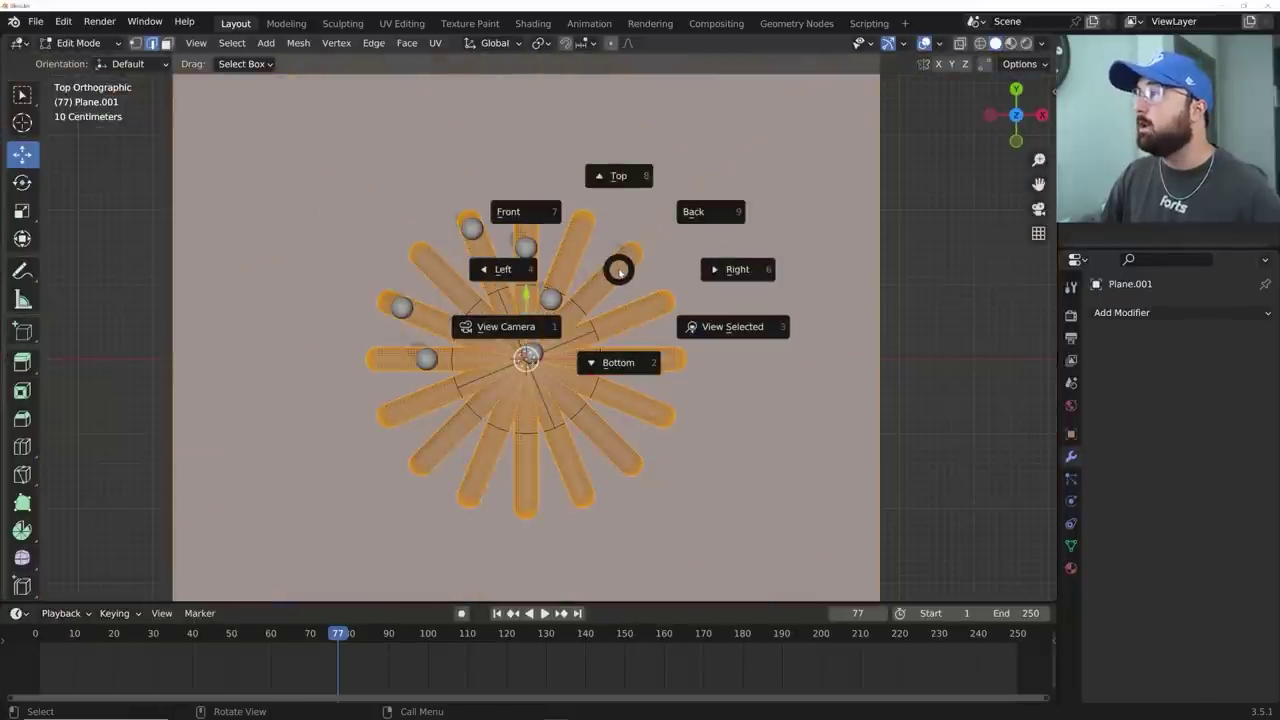
{"action": "key", "text": "Tab"}
{"action": "key", "text": "Tab"}
{"action": "scroll", "coordinate": [621, 265], "scroll_direction": "down", "scroll_amount": 2}
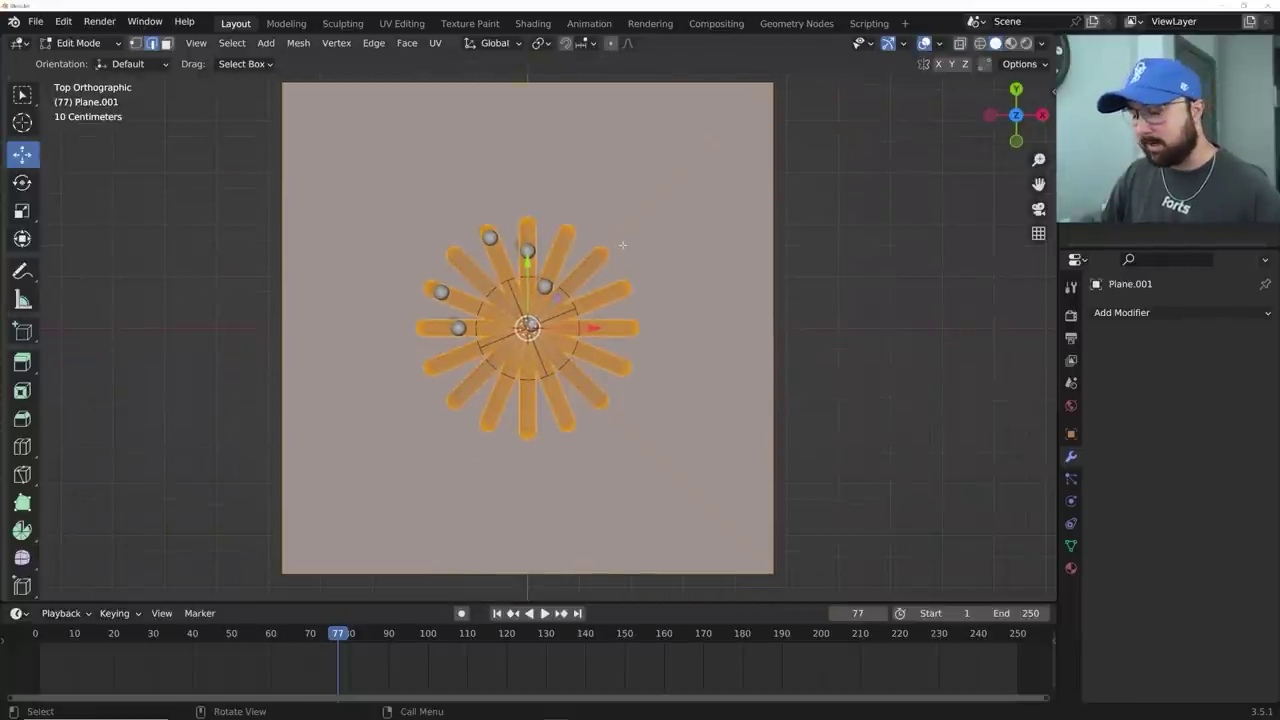
{"action": "scroll", "coordinate": [622, 245], "scroll_direction": "up", "scroll_amount": 4}
{"action": "key", "text": "Tab"}
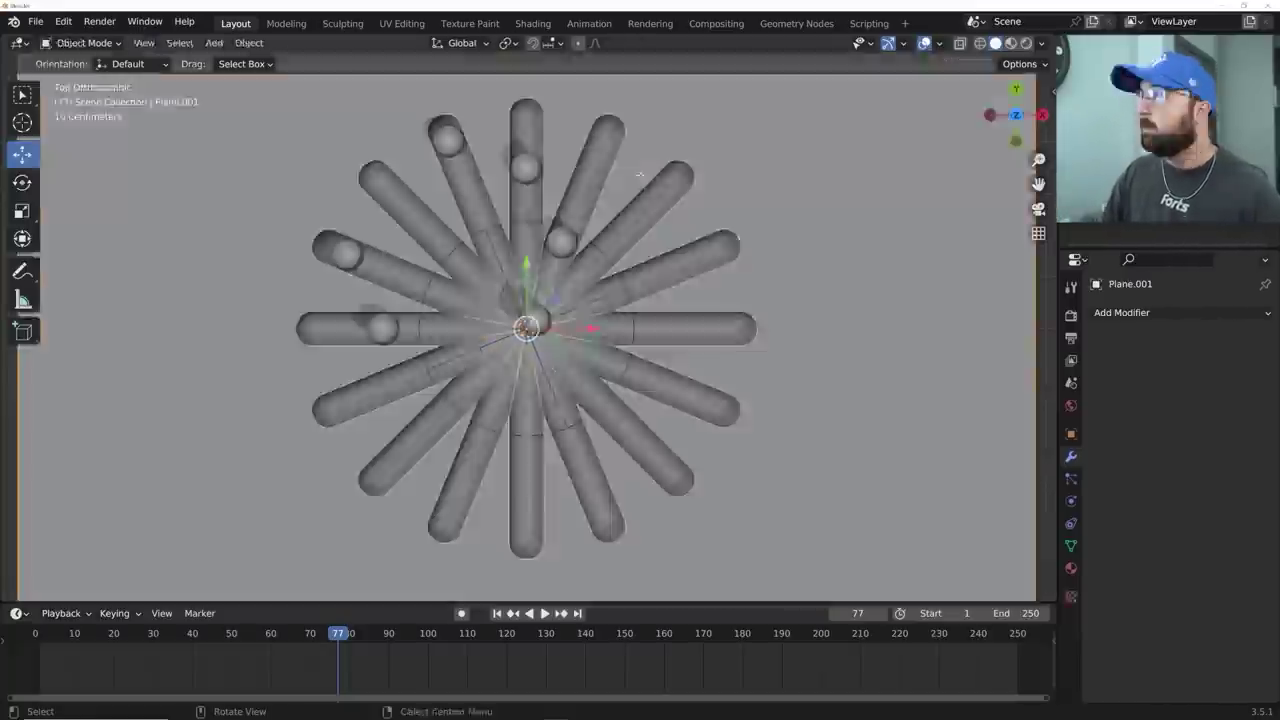
{"action": "key", "text": "Tab"}
{"action": "scroll", "coordinate": [640, 186], "scroll_direction": "down", "scroll_amount": 3}
{"action": "scroll", "coordinate": [640, 186], "scroll_direction": "up", "scroll_amount": 1}
{"action": "scroll", "coordinate": [620, 241], "scroll_direction": "down", "scroll_amount": 3}
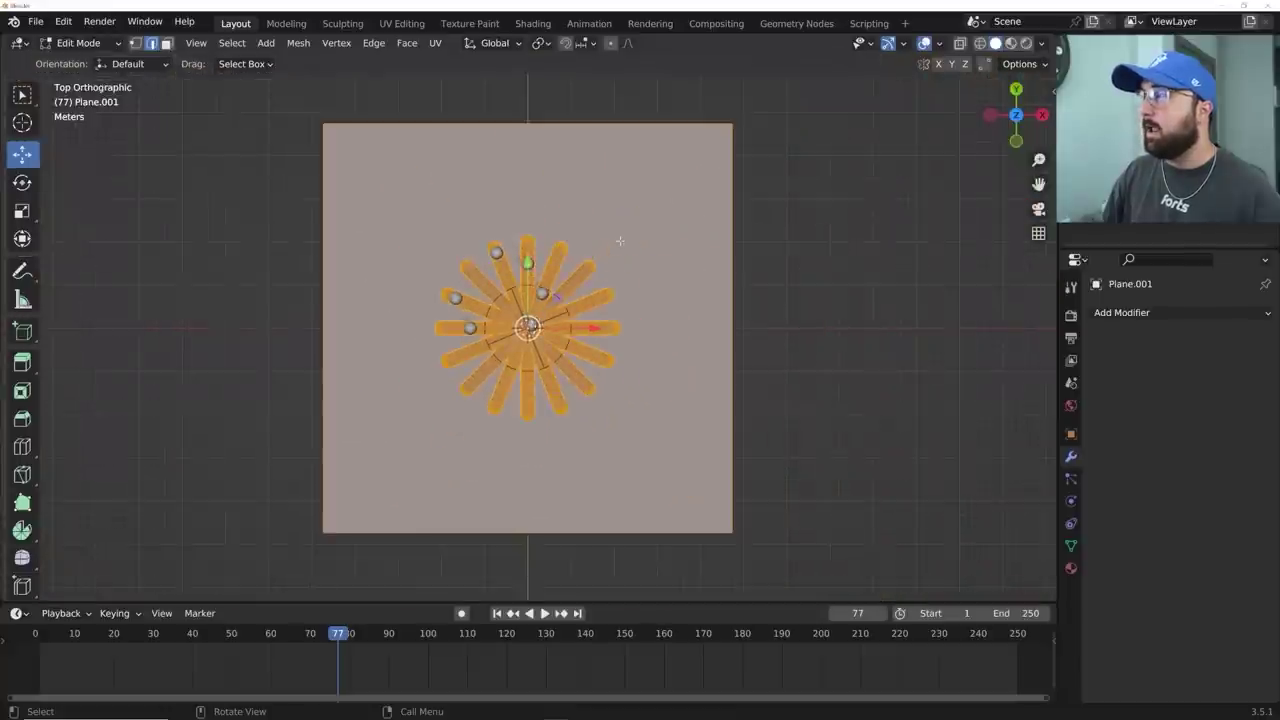
{"action": "scroll", "coordinate": [620, 241], "scroll_direction": "up", "scroll_amount": 2}
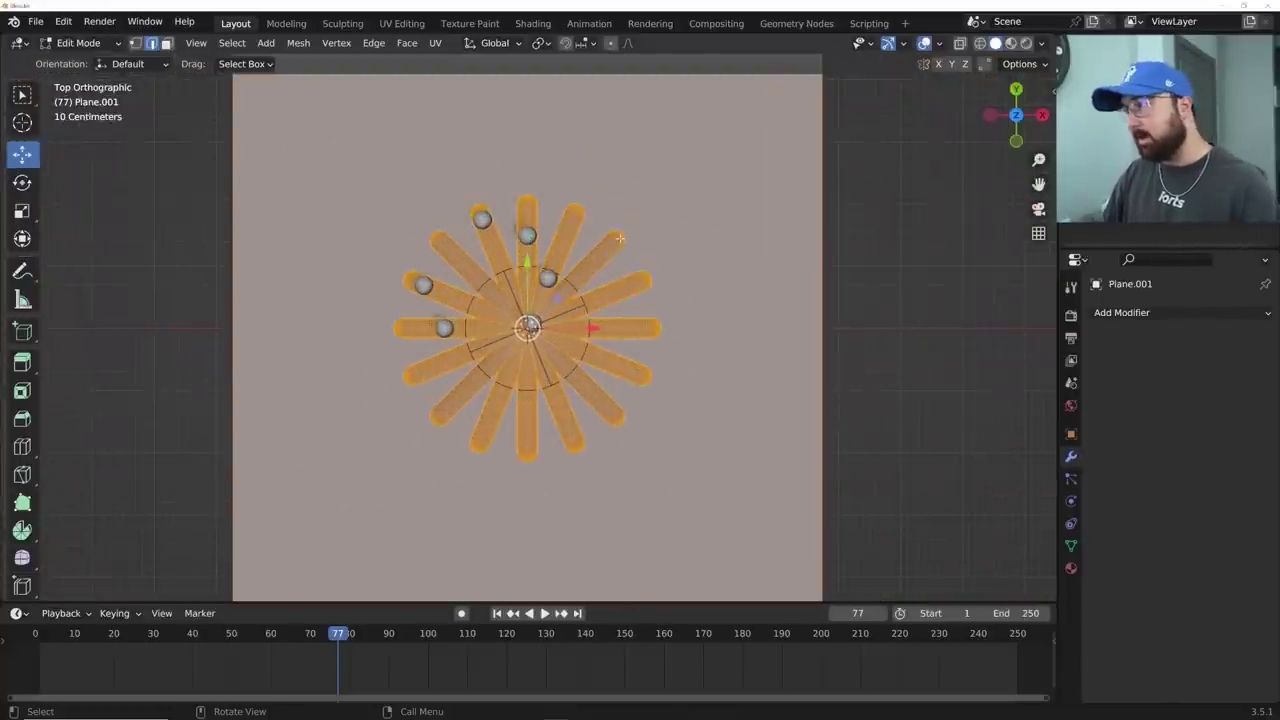
{"action": "key", "text": "u"}
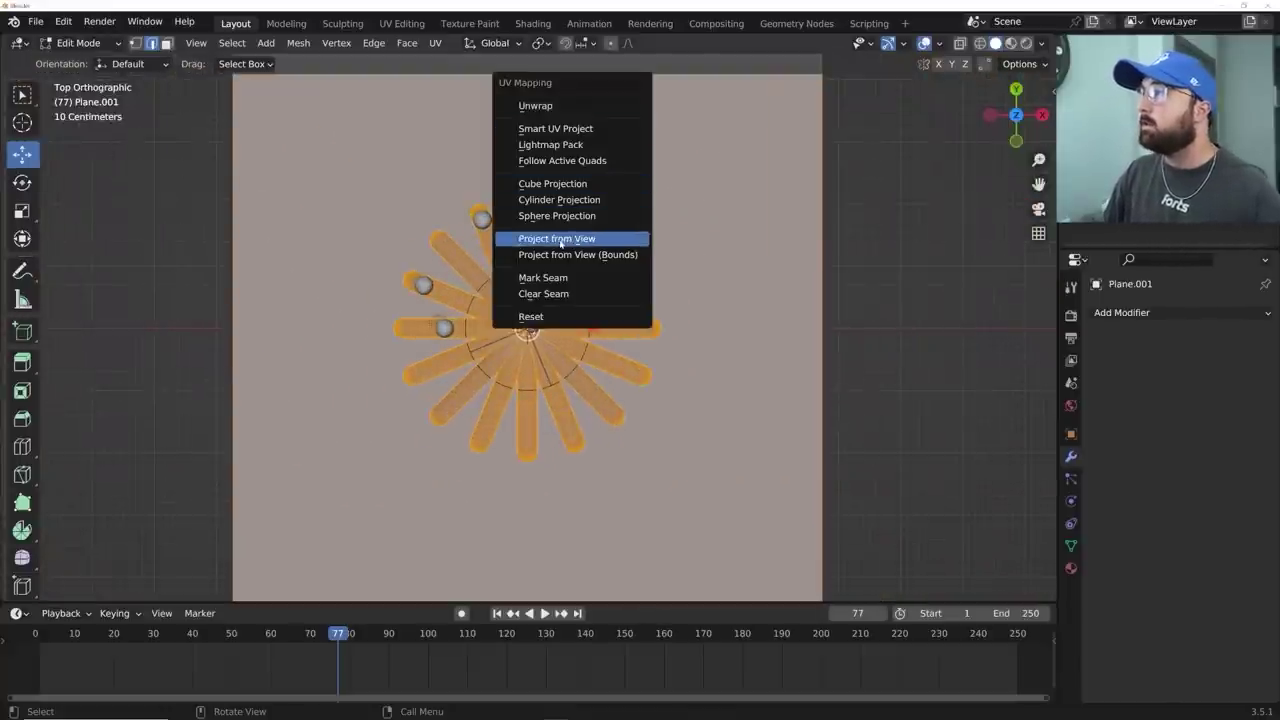
{"action": "key", "text": "grave"}
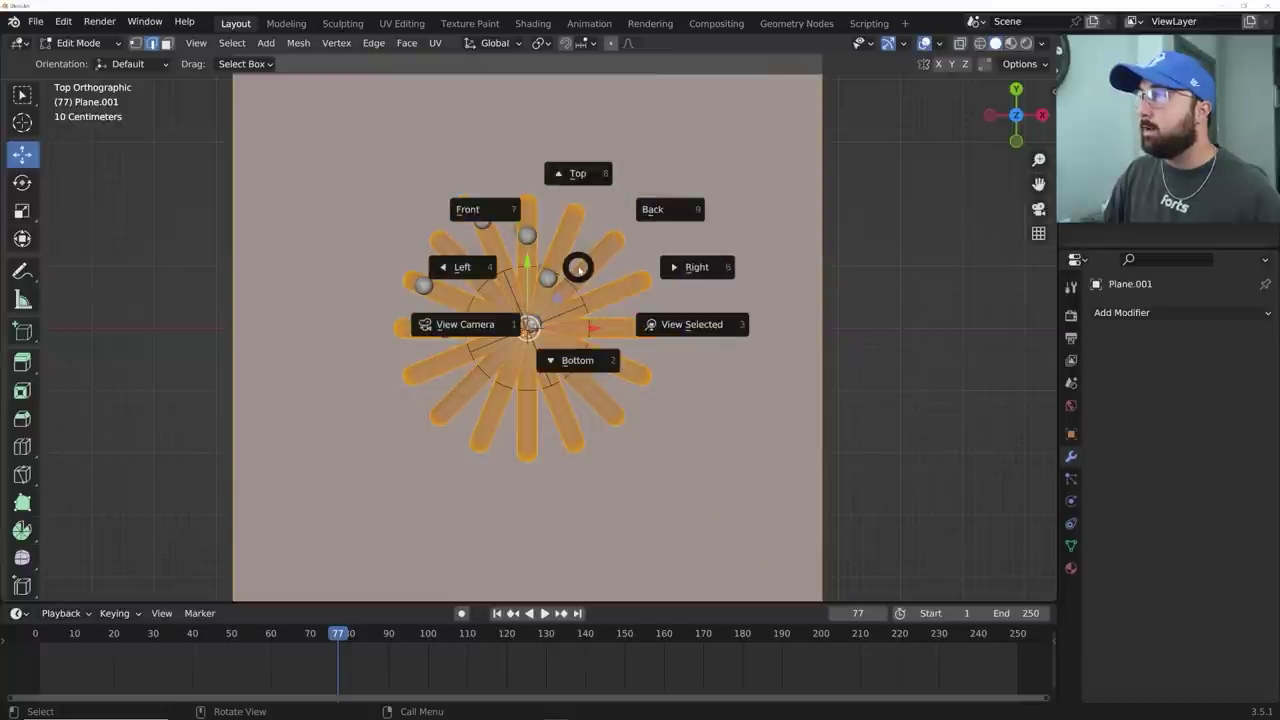
{"action": "middle_click_drag", "start_coordinate": [578, 266], "coordinate": [601, 218]}
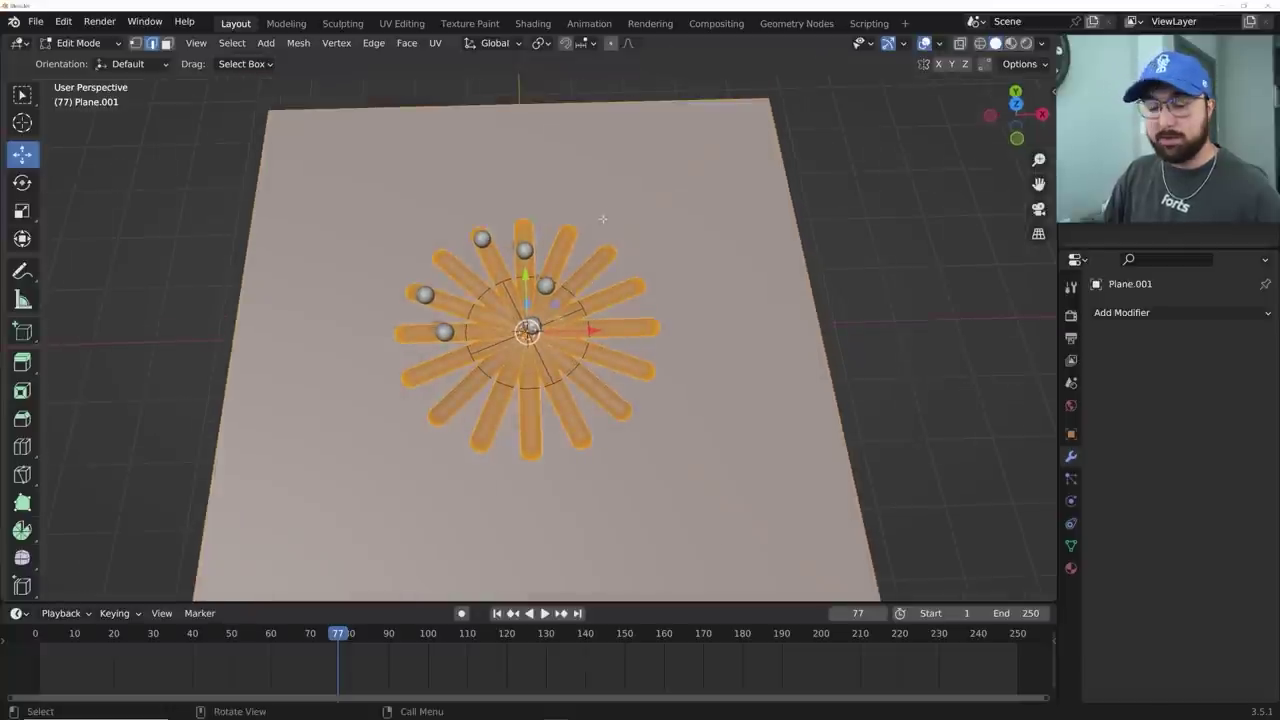
{"action": "key", "text": "grave"}
{"action": "left_click", "coordinate": [601, 212]}
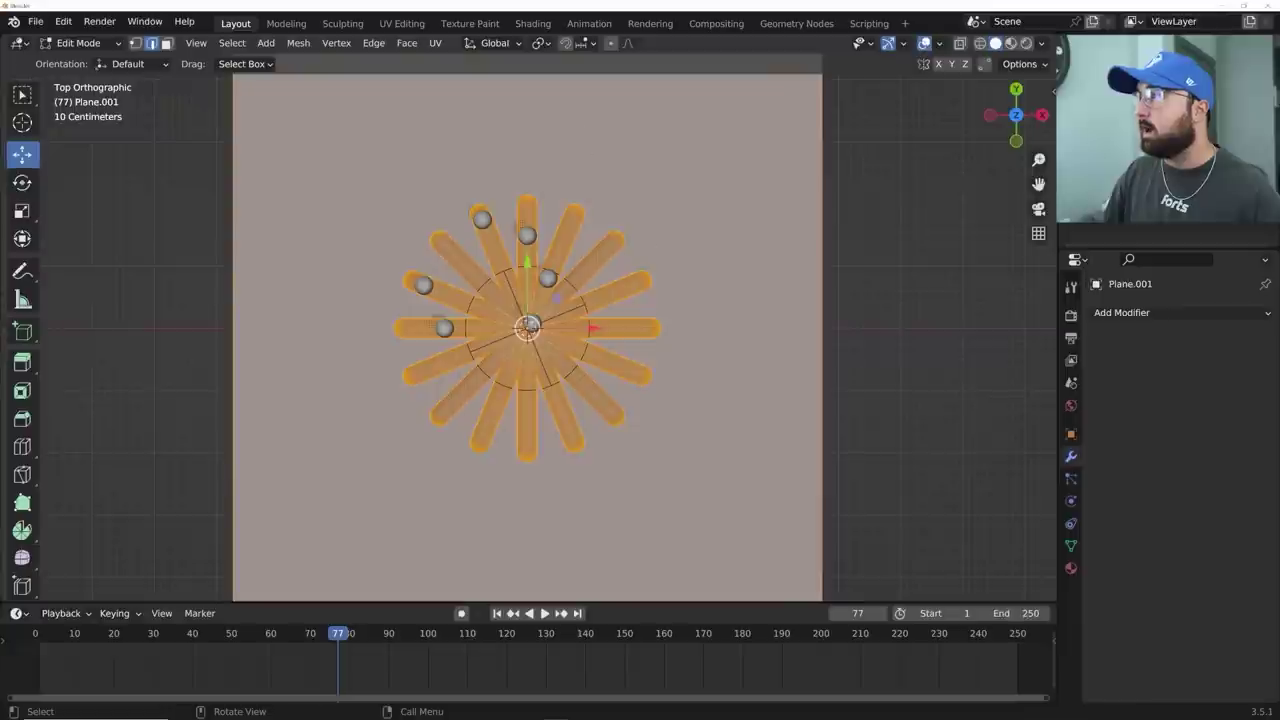
- UV-unwrap the selected plane geometry with Project from View, enabling Scale to Bounds and Orthographic
{"action": "key", "text": "u"}
{"action": "left_click", "coordinate": [583, 295]}
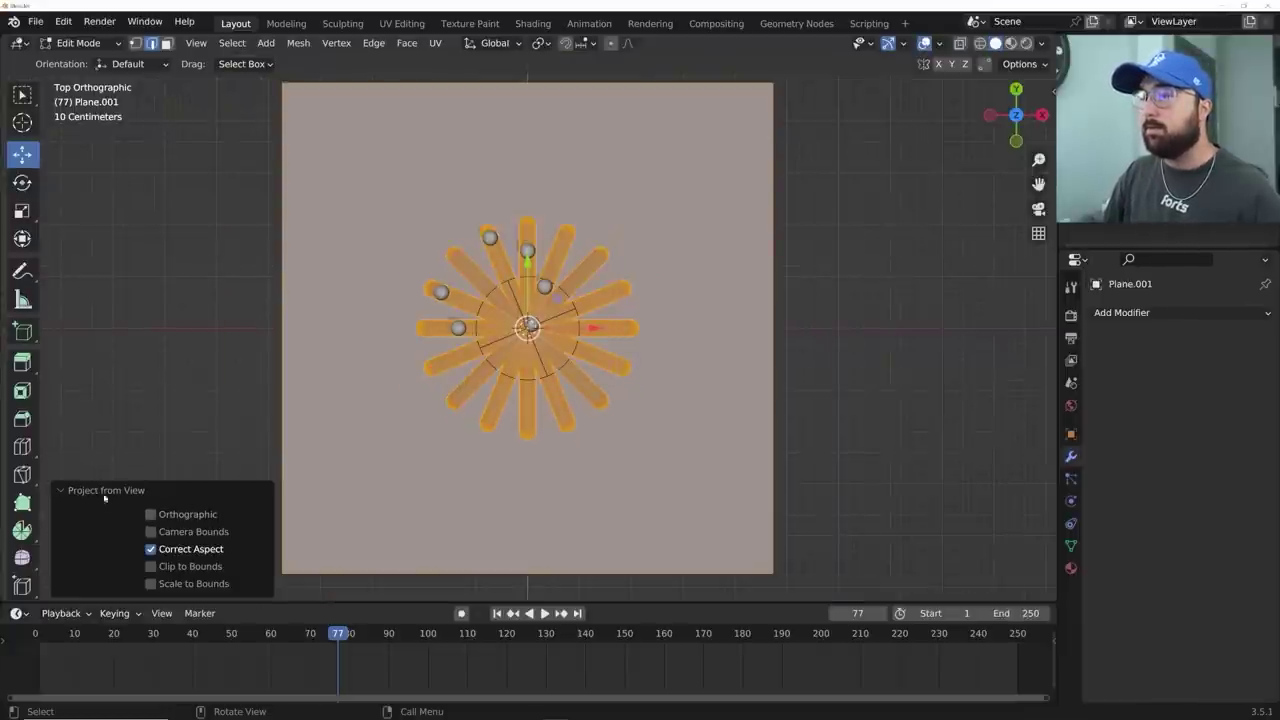
{"action": "left_click", "coordinate": [151, 584]}
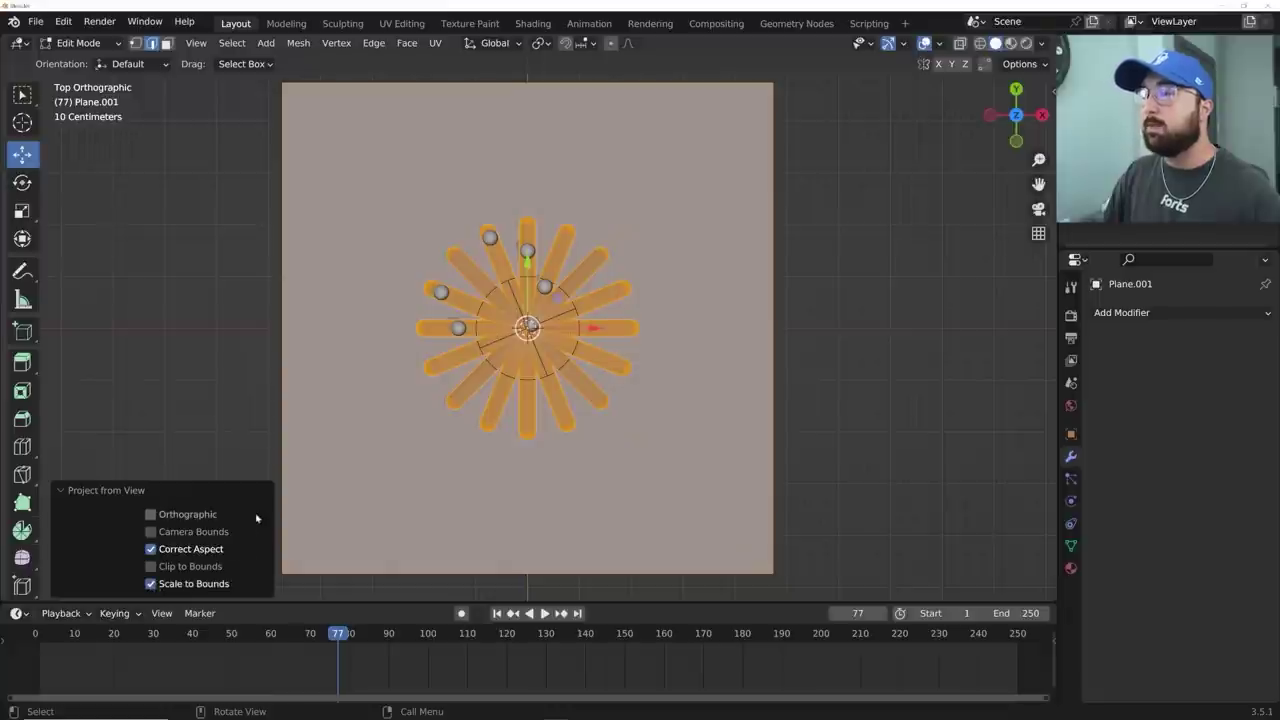
{"action": "left_click", "coordinate": [172, 515]}
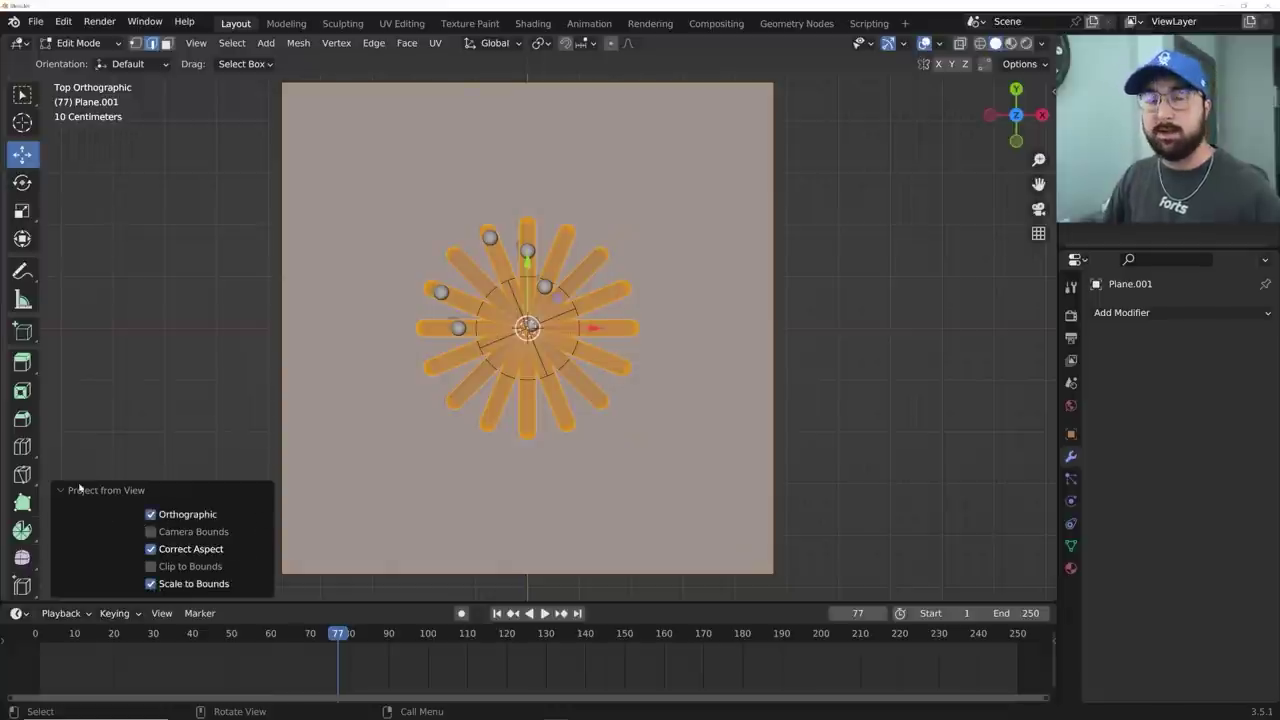
- Inspect the plane's unwrapped layout in the UV Editing workspace
{"action": "left_click", "coordinate": [401, 23]}
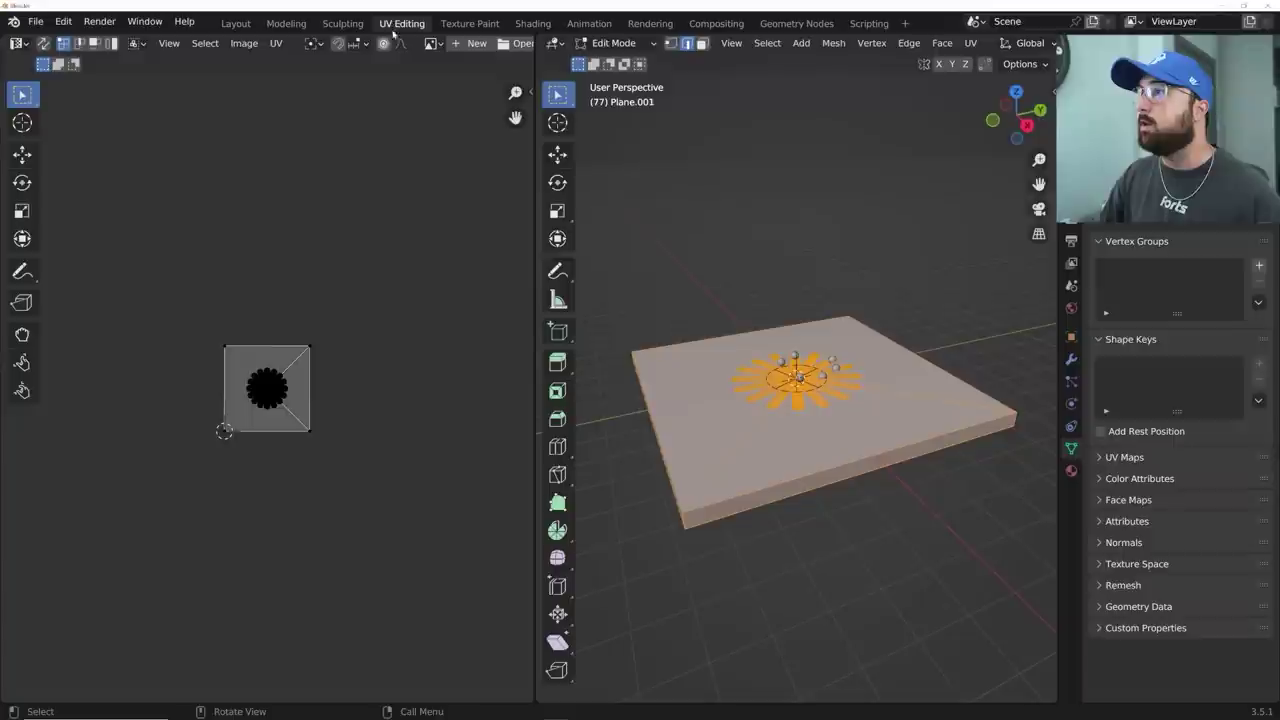
{"action": "scroll", "coordinate": [282, 420], "scroll_direction": "up", "scroll_amount": 10}
{"action": "scroll", "coordinate": [281, 416], "scroll_direction": "down", "scroll_amount": 10}
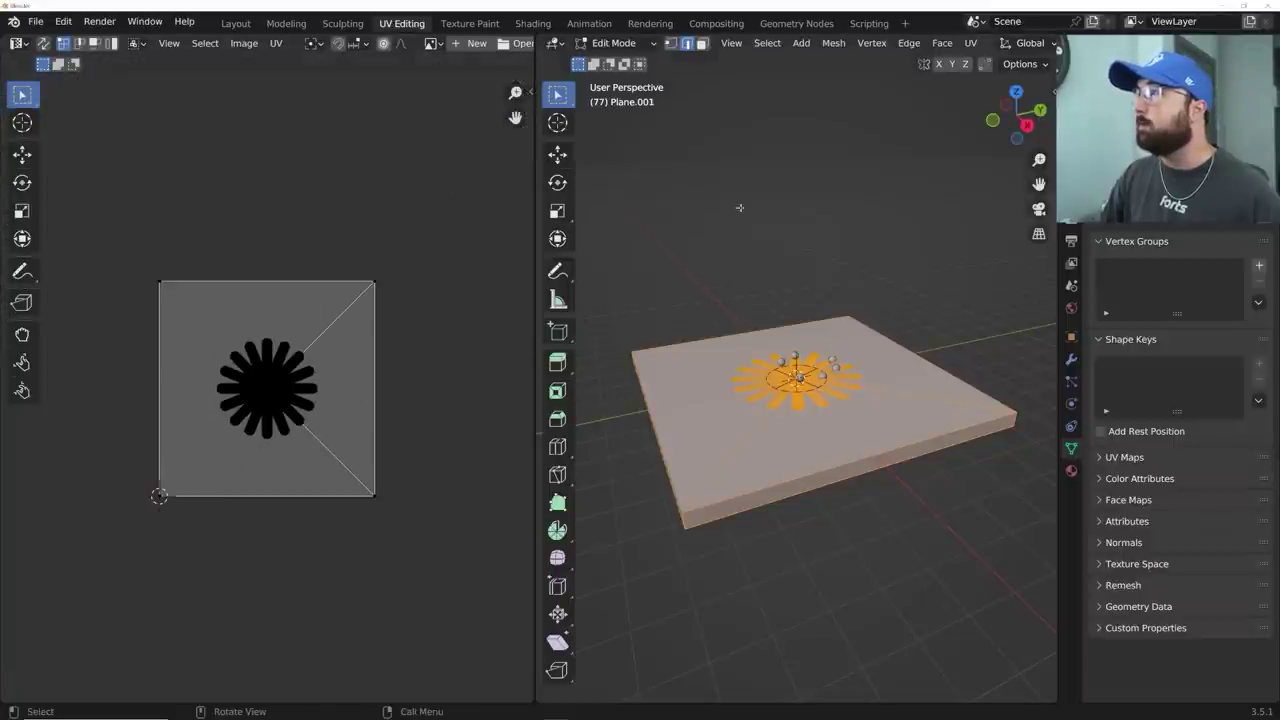
- Back in the Layout workspace, delete the slab's side and bottom faces in face select mode, keeping the grooved top surface
{"action": "left_click", "coordinate": [236, 23]}
{"action": "key", "text": "Tab"}
{"action": "left_click", "coordinate": [166, 44]}
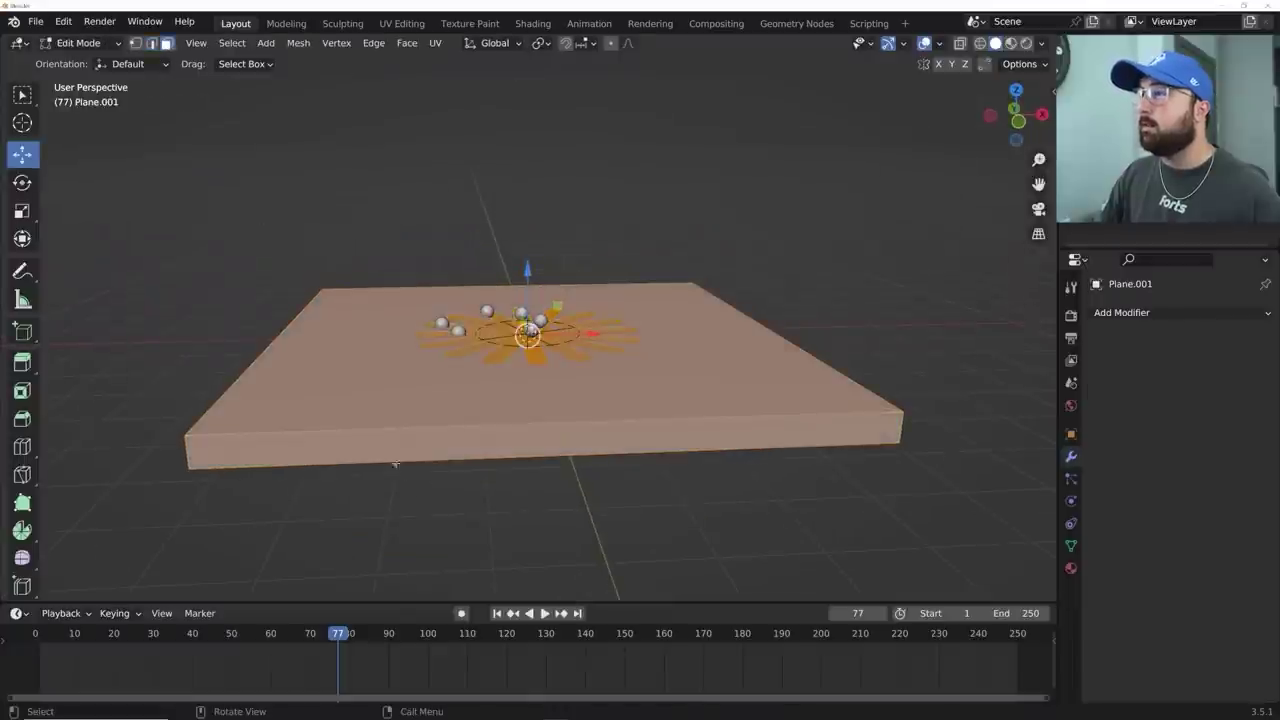
{"action": "left_click", "coordinate": [520, 448]}
{"action": "middle_click_drag", "start_coordinate": [520, 448], "coordinate": [596, 343]}
{"action": "key", "text": "x"}
{"action": "left_click", "coordinate": [603, 349]}
- Unwrap all remaining plane faces from the top orthographic view using Project from View with Scale to Bounds enabled
{"action": "key", "text": "grave"}
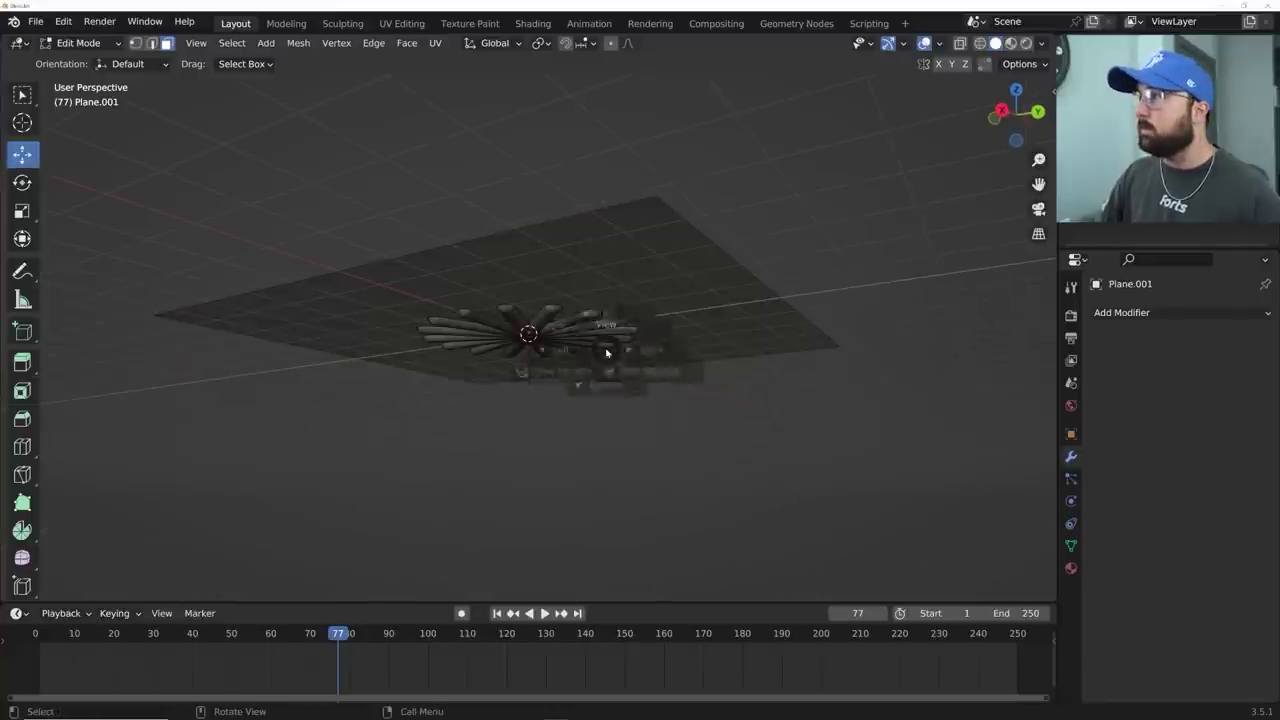
{"action": "left_click", "coordinate": [611, 276]}
{"action": "key", "text": "q"}
{"action": "key", "text": "Escape"}
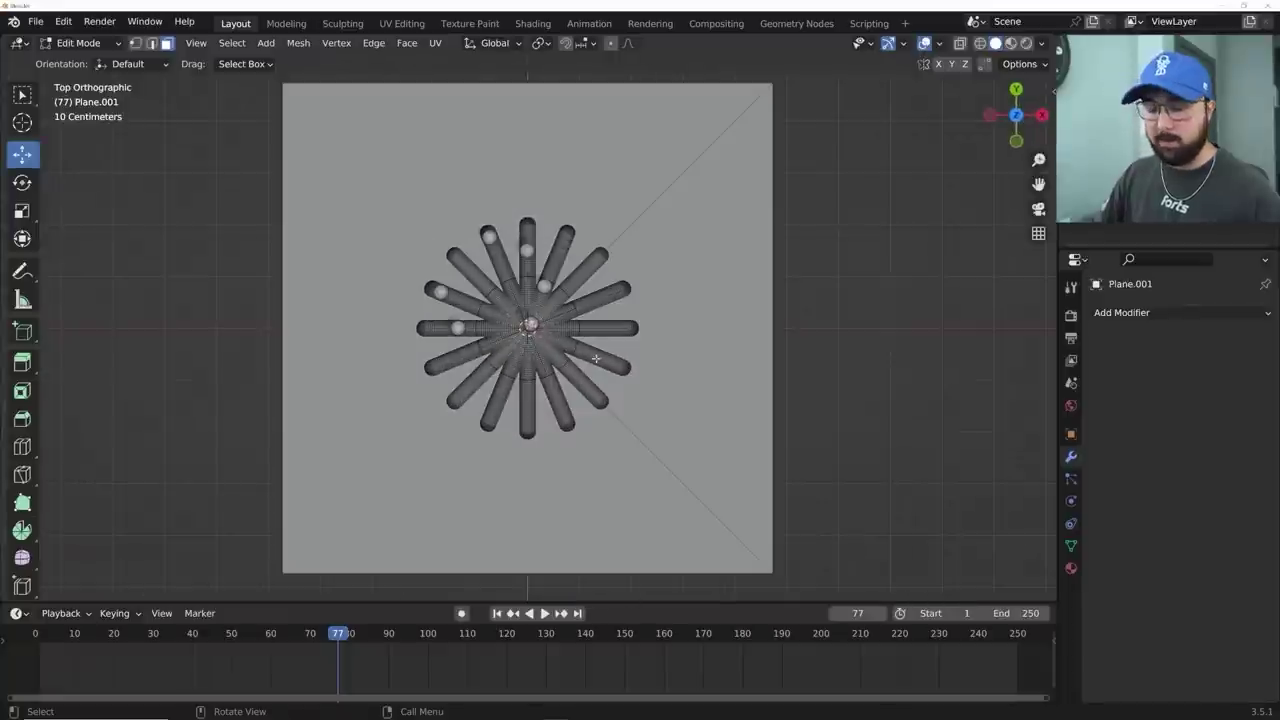
{"action": "key", "text": "a"}
{"action": "key", "text": "u"}
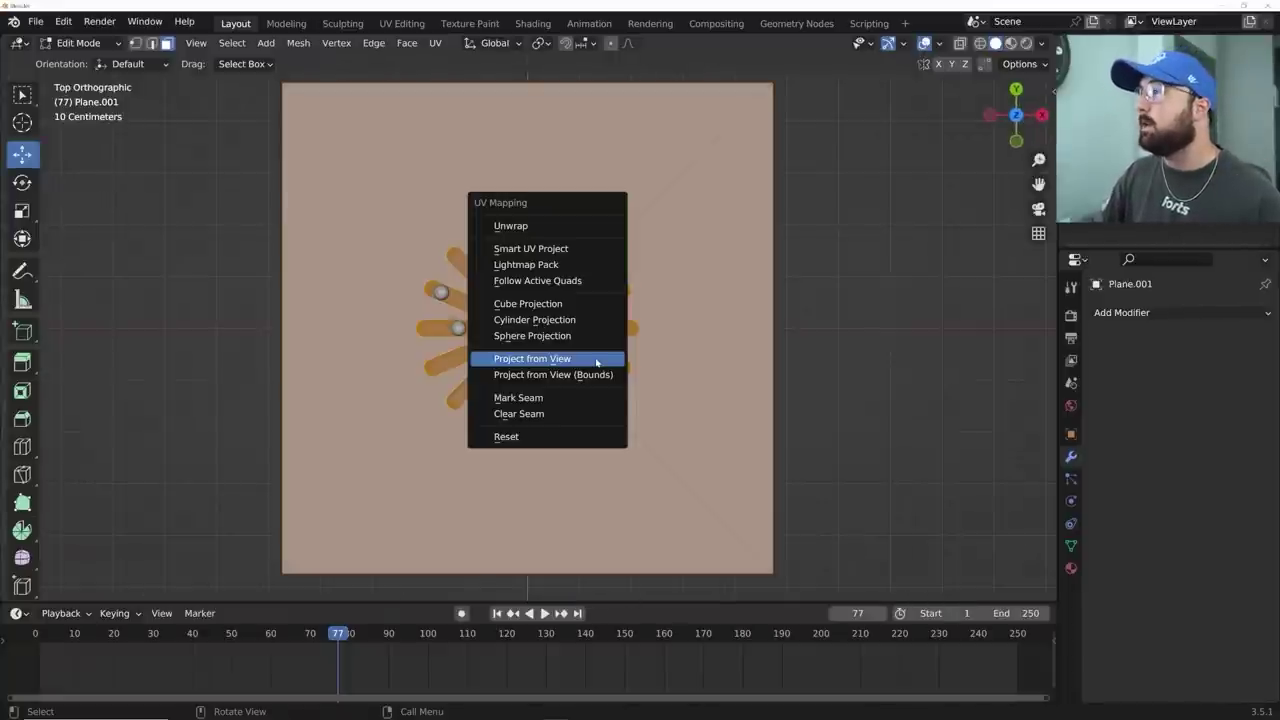
{"action": "left_click", "coordinate": [596, 362]}
{"action": "left_click", "coordinate": [151, 584]}
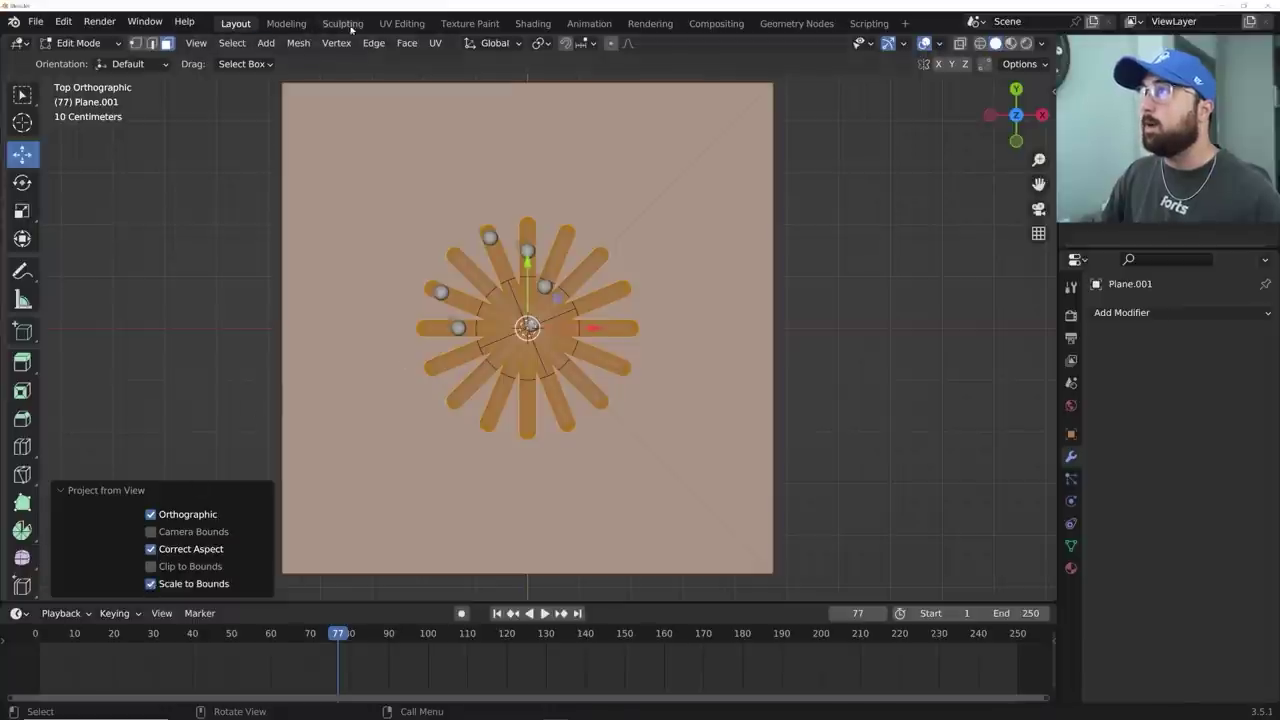
- Check the plane's new UV layout in the UV Editing workspace and return to the Layout workspace
{"action": "left_click", "coordinate": [402, 23]}
{"action": "key", "text": "q"}
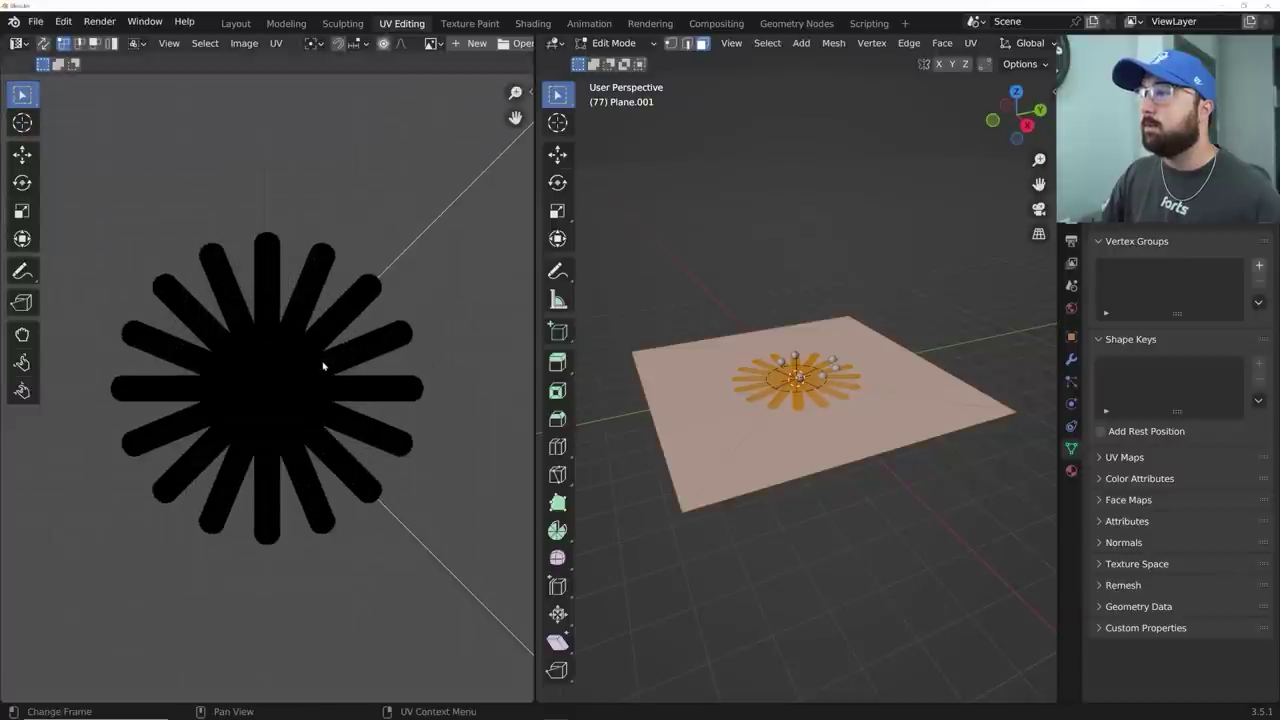
{"action": "key", "text": "a"}
{"action": "scroll", "coordinate": [327, 380], "scroll_direction": "down", "scroll_amount": 3}
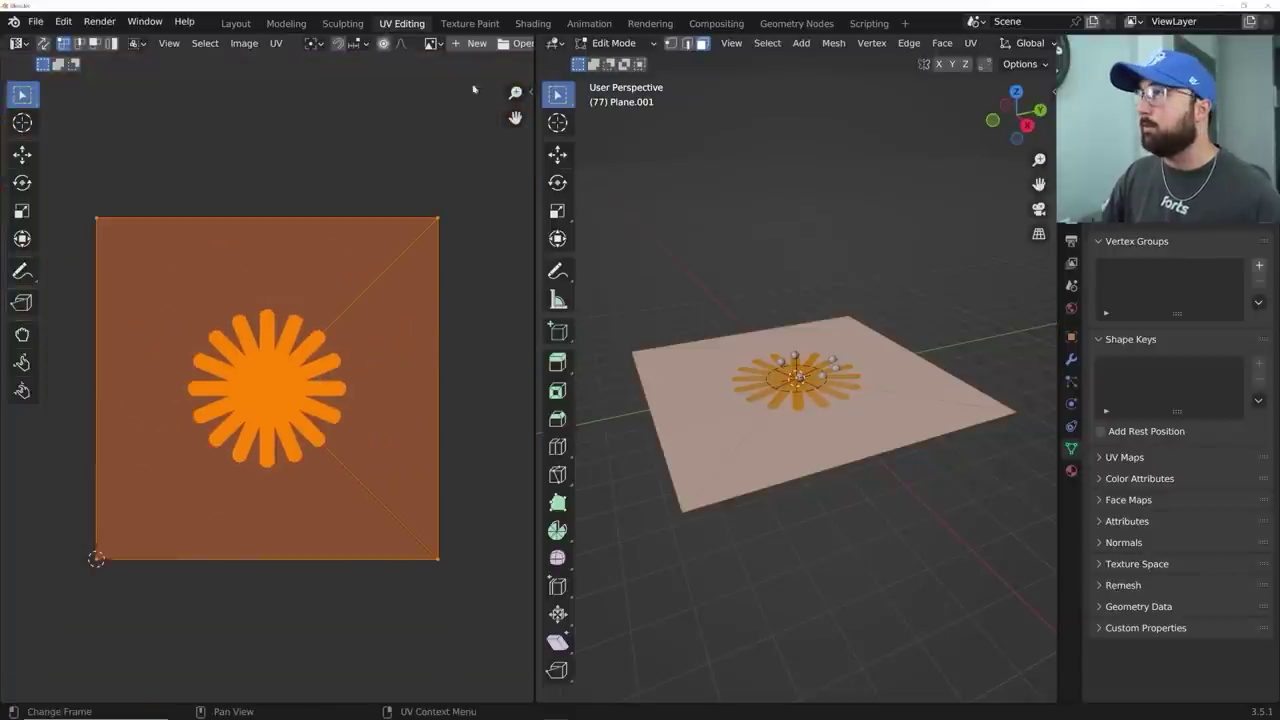
{"action": "left_click", "coordinate": [236, 23]}
{"action": "middle_click_drag", "start_coordinate": [608, 417], "coordinate": [612, 323]}
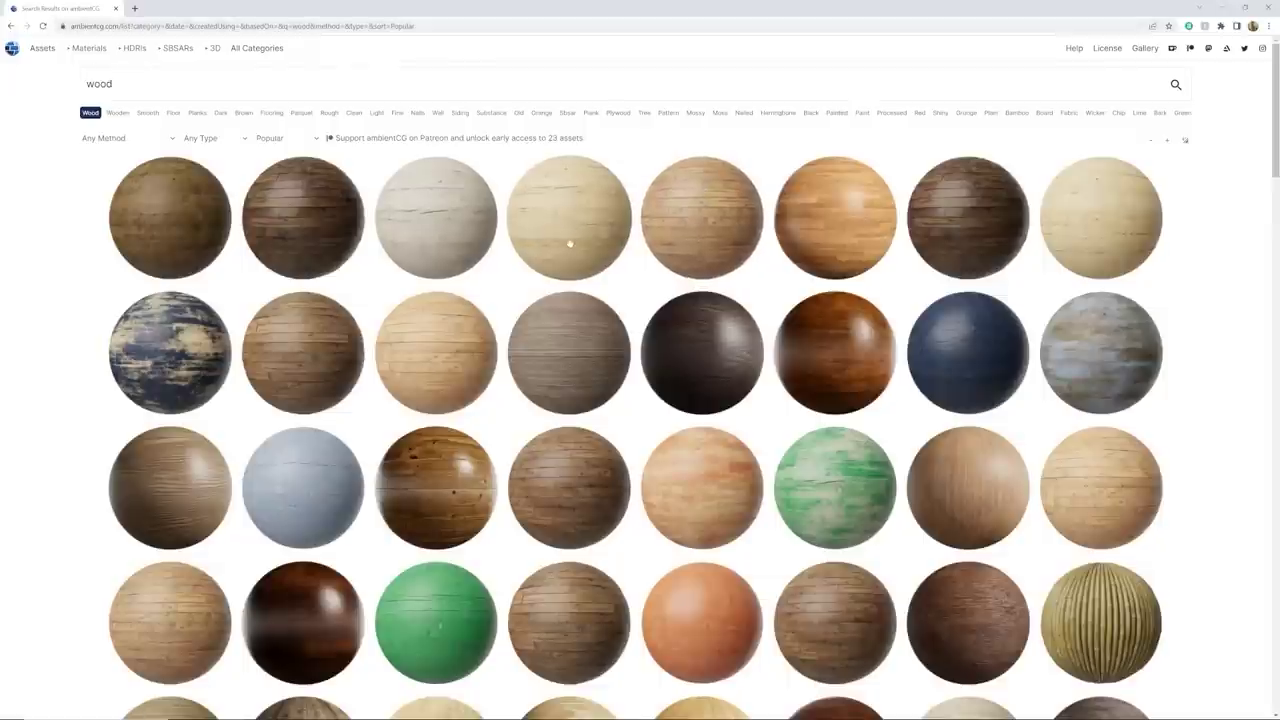
- View the Painted Wood 007 C texture page on ambientCG in the browser and return to Blender
{"action": "left_click", "coordinate": [466, 343]}
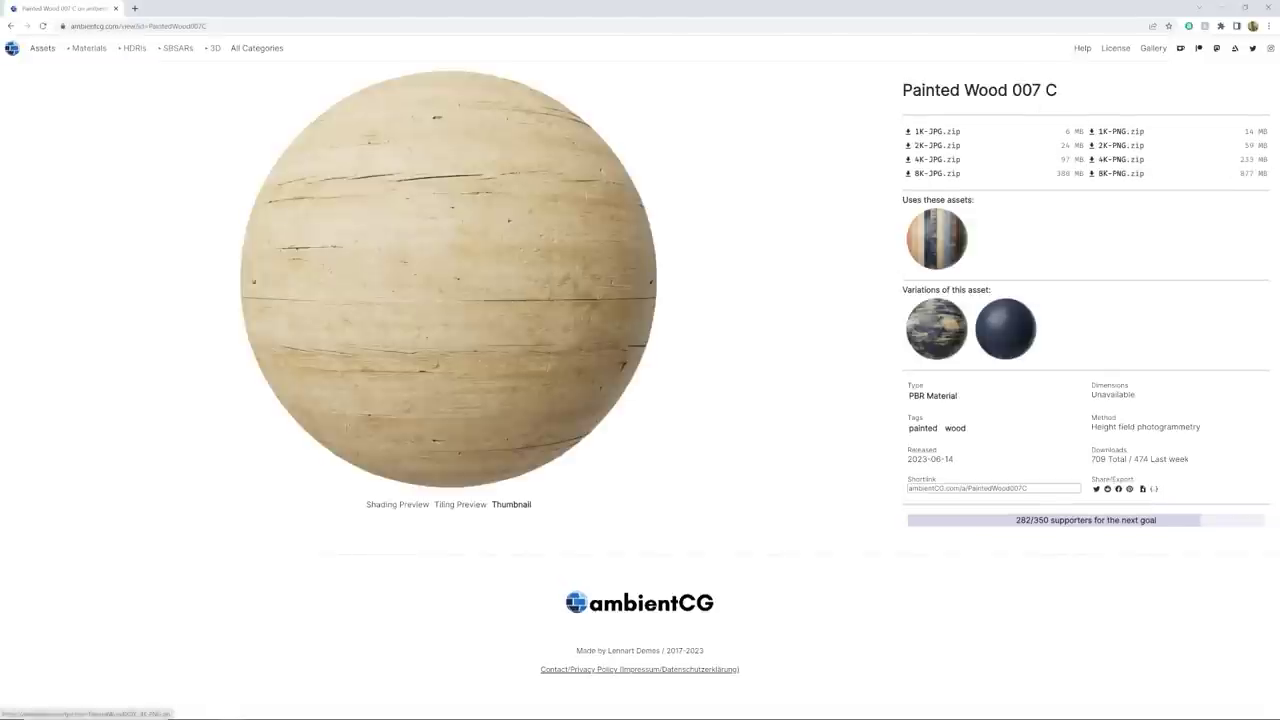
{"action": "left_click", "coordinate": [1228, 6]}
- Look through the Wood UV category of the Realtime Materials add-on
{"action": "key", "text": "n"}
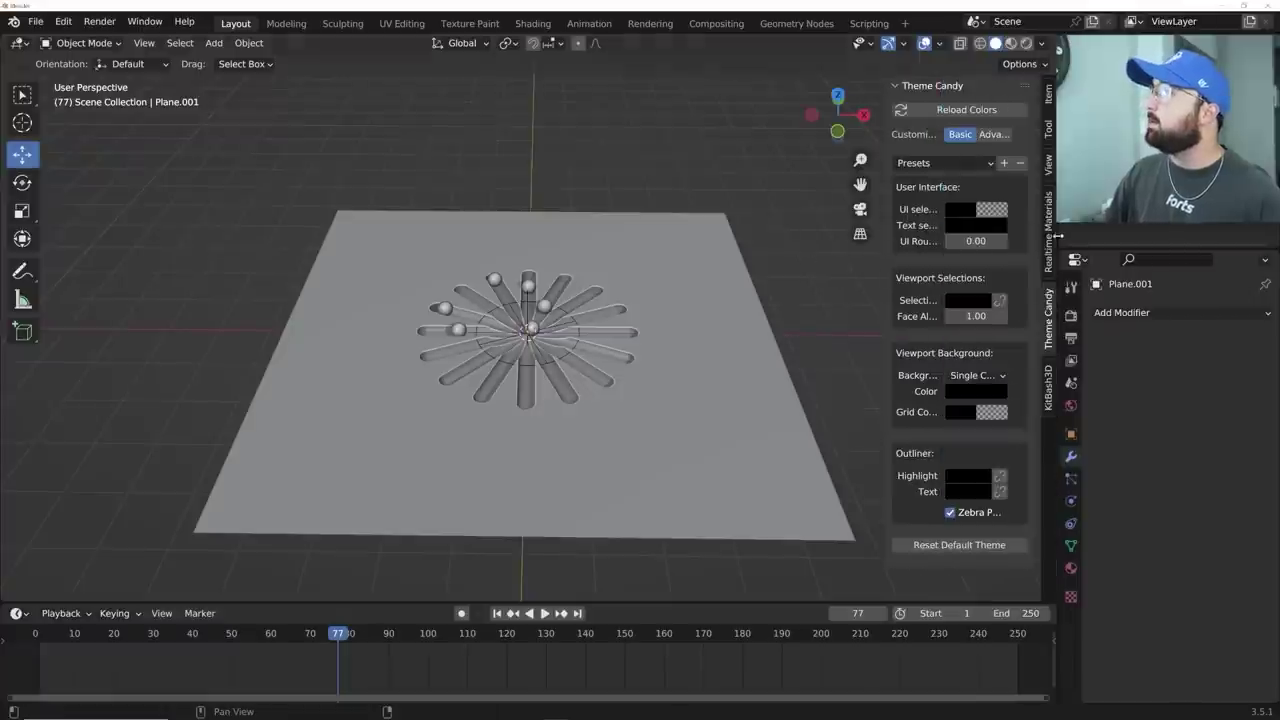
{"action": "left_click", "coordinate": [1048, 232]}
{"action": "left_click", "coordinate": [945, 110]}
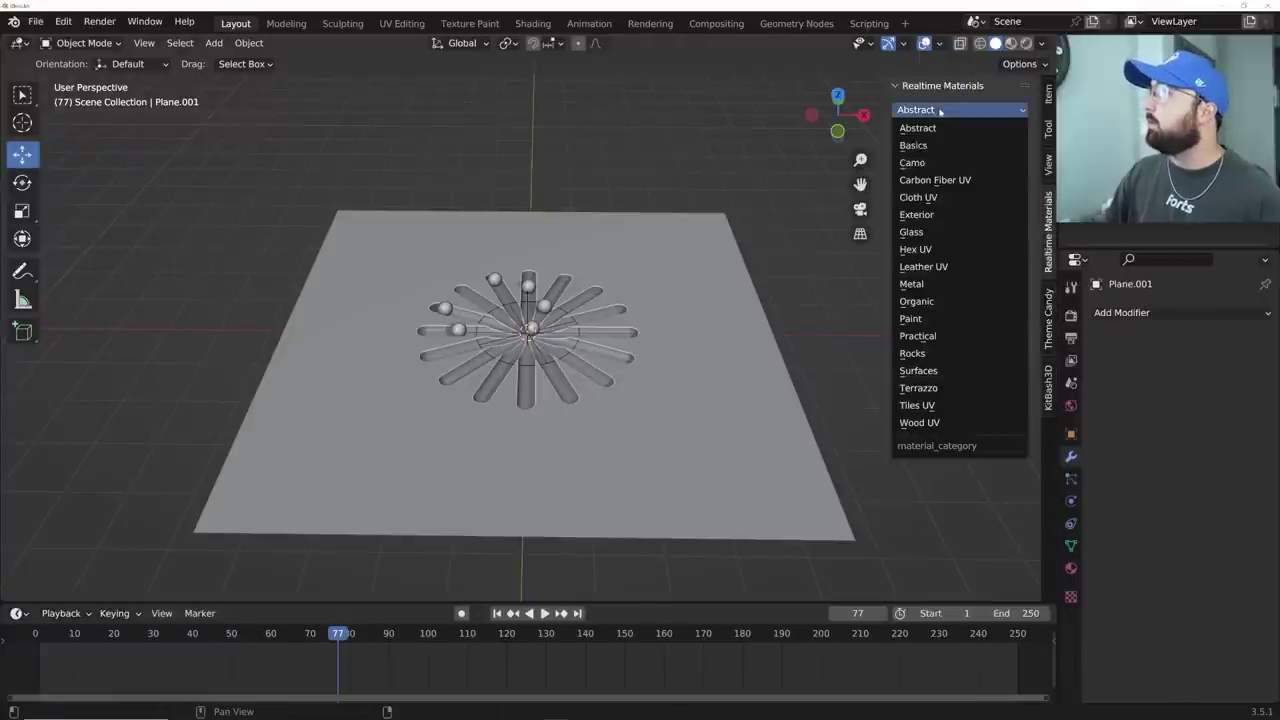
{"action": "left_click", "coordinate": [919, 422]}
{"action": "left_click", "coordinate": [959, 190]}
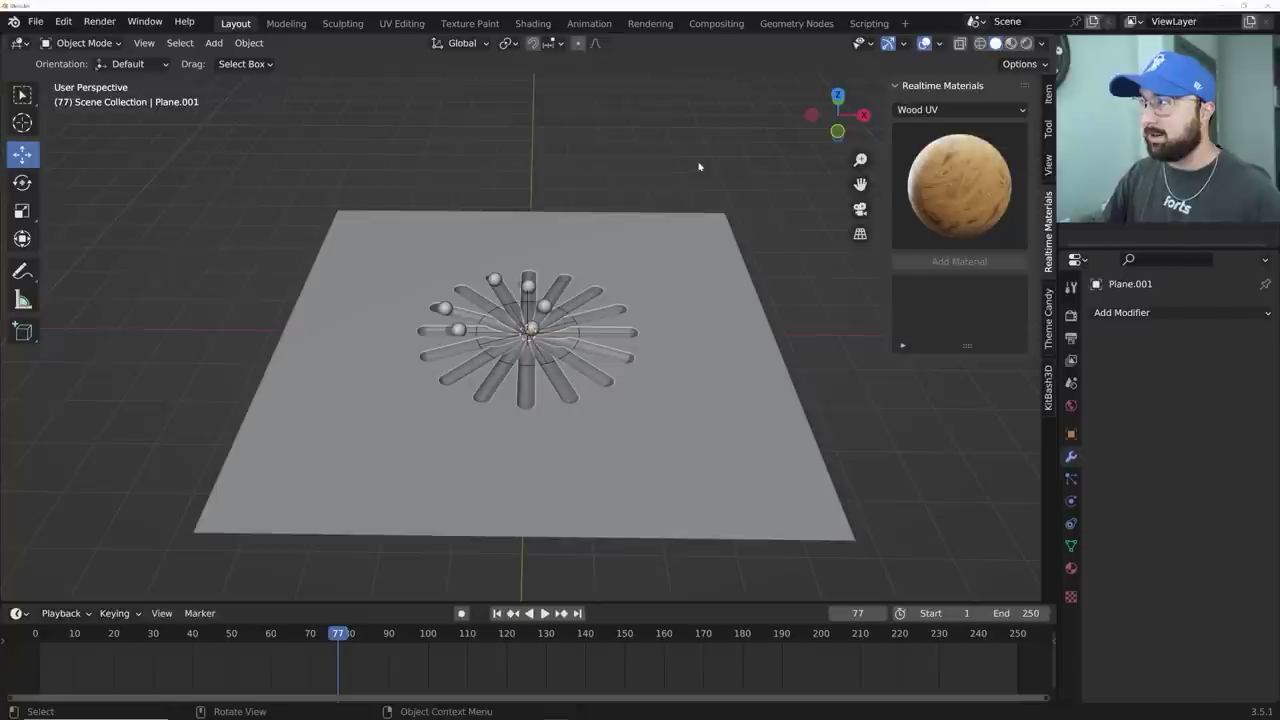
{"action": "key", "text": "n"}
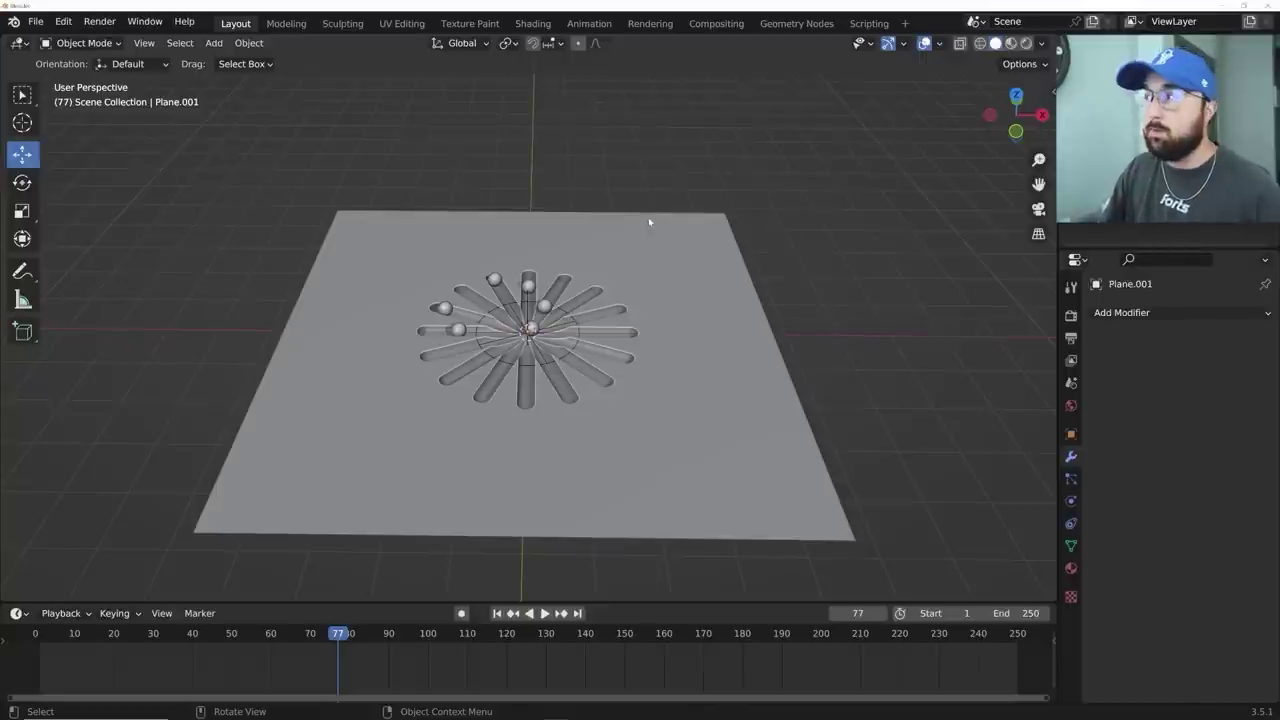
- Select the grooved plane and create a new material for it in the Shading workspace, enlarging the node editor
{"action": "key", "text": "grave"}
{"action": "left_click", "coordinate": [666, 157]}
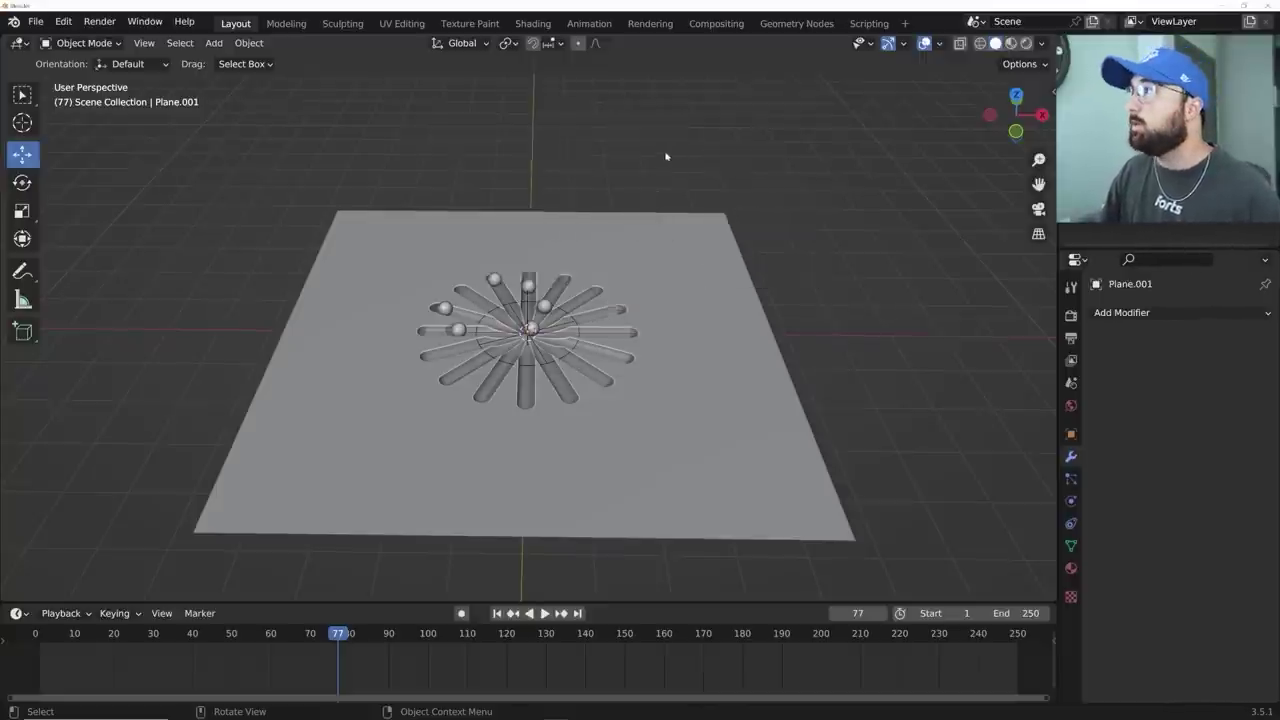
{"action": "left_click", "coordinate": [733, 275]}
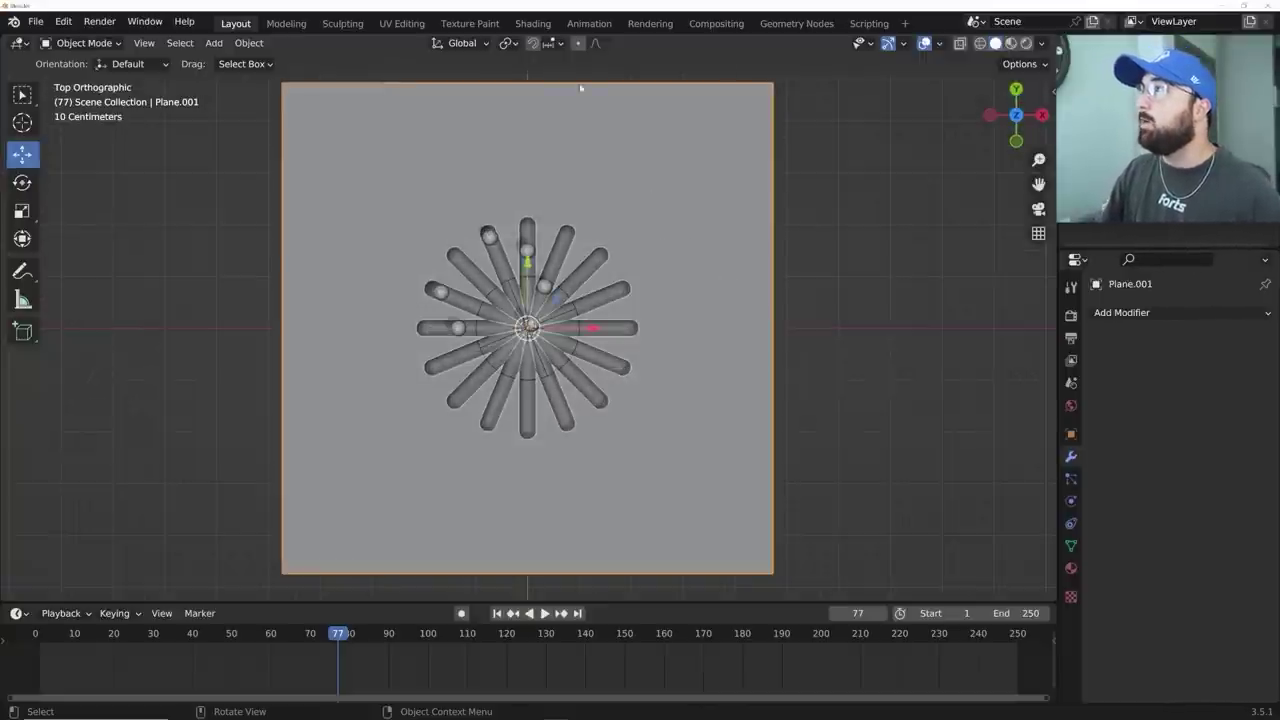
{"action": "left_click", "coordinate": [533, 24]}
{"action": "middle_click_drag", "start_coordinate": [600, 180], "coordinate": [640, 210]}
{"action": "scroll", "coordinate": [640, 210], "scroll_direction": "up", "scroll_amount": 5}
{"action": "middle_click_drag", "start_coordinate": [672, 280], "coordinate": [625, 163], "text": "shift"}
{"action": "middle_click_drag", "start_coordinate": [625, 163], "coordinate": [639, 177]}
{"action": "scroll", "coordinate": [639, 177], "scroll_direction": "up", "scroll_amount": 1}
{"action": "left_click_drag", "start_coordinate": [198, 408], "coordinate": [100, 480]}
{"action": "scroll", "coordinate": [530, 277], "scroll_direction": "down", "scroll_amount": 4}
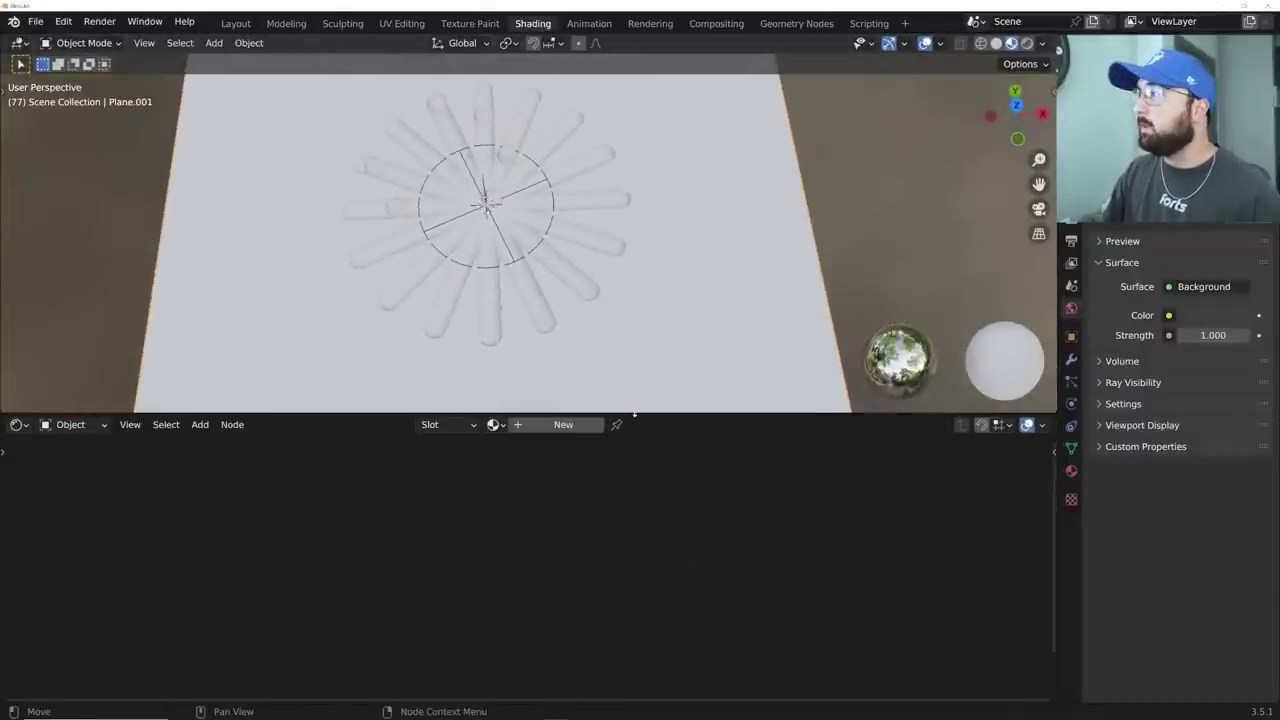
{"action": "left_click_drag", "start_coordinate": [634, 413], "coordinate": [634, 322]}
{"action": "left_click", "coordinate": [560, 331]}
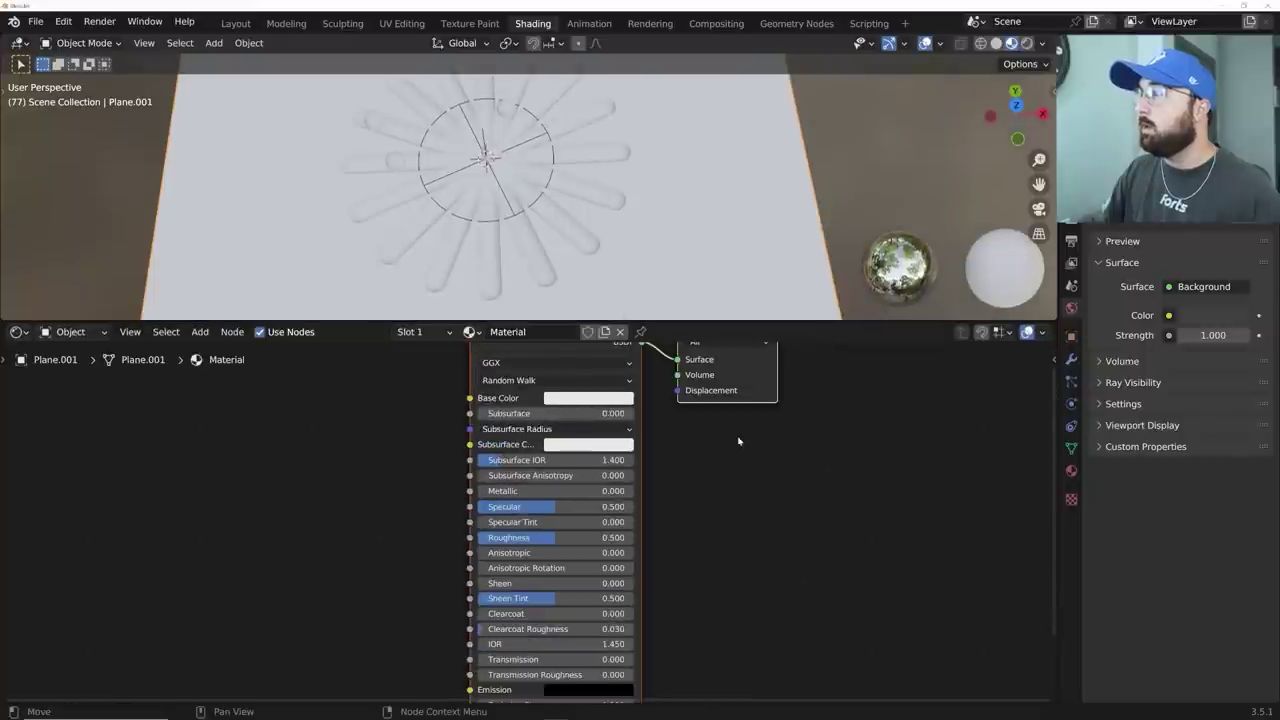
- Add linked Texture Coordinate, Mapping and Image Texture nodes feeding the Base Color of the Principled BSDF
{"action": "scroll", "coordinate": [533, 660], "scroll_direction": "down", "scroll_amount": 2}
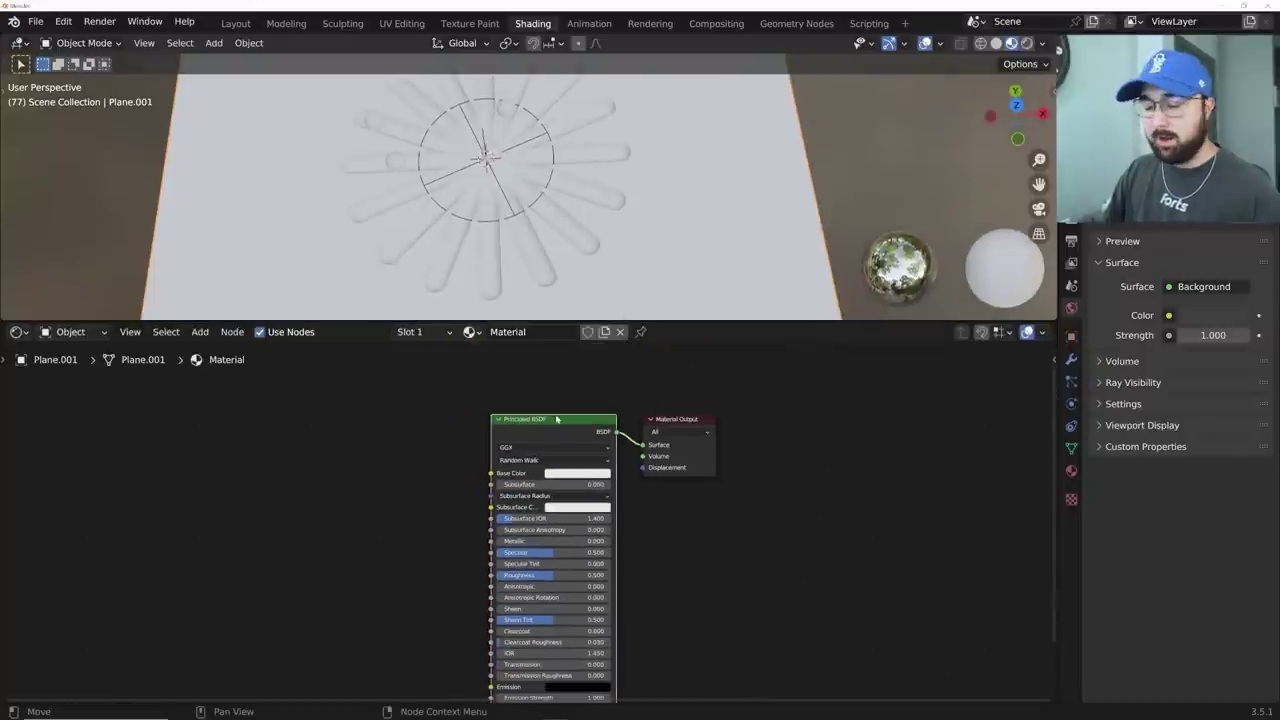
{"action": "key", "text": "ctrl+t"}
{"action": "scroll", "coordinate": [253, 466], "scroll_direction": "up", "scroll_amount": 2}
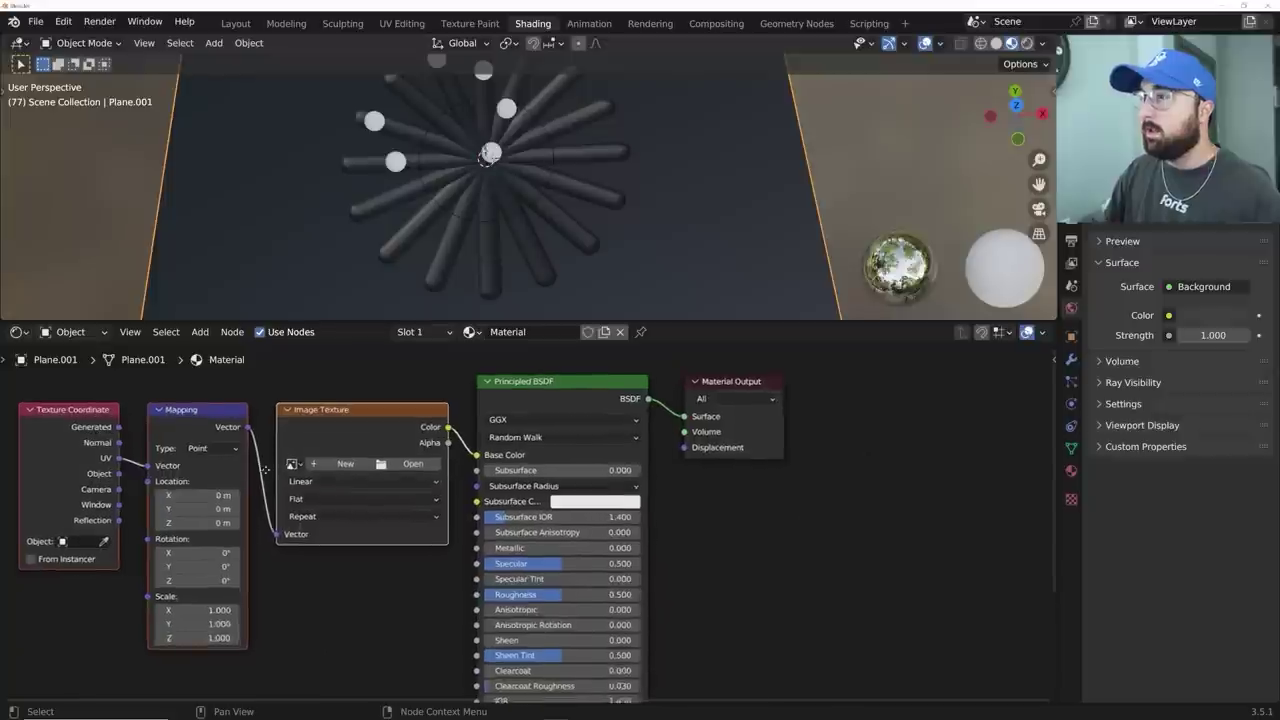
{"action": "scroll", "coordinate": [217, 455], "scroll_direction": "up", "scroll_amount": 2}
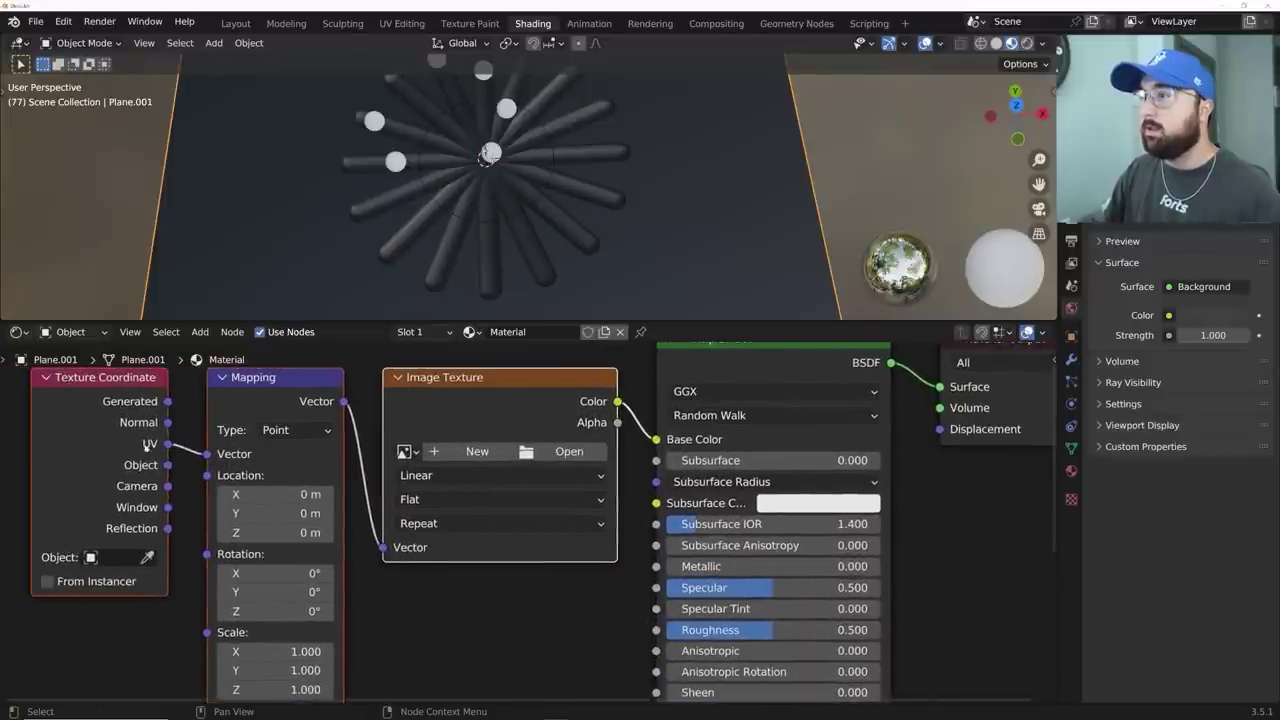
- Load PaintedWood007C_4K_Color.png from the desktop's painted wood folder into the Image Texture node and view the plane
{"action": "left_click", "coordinate": [569, 451]}
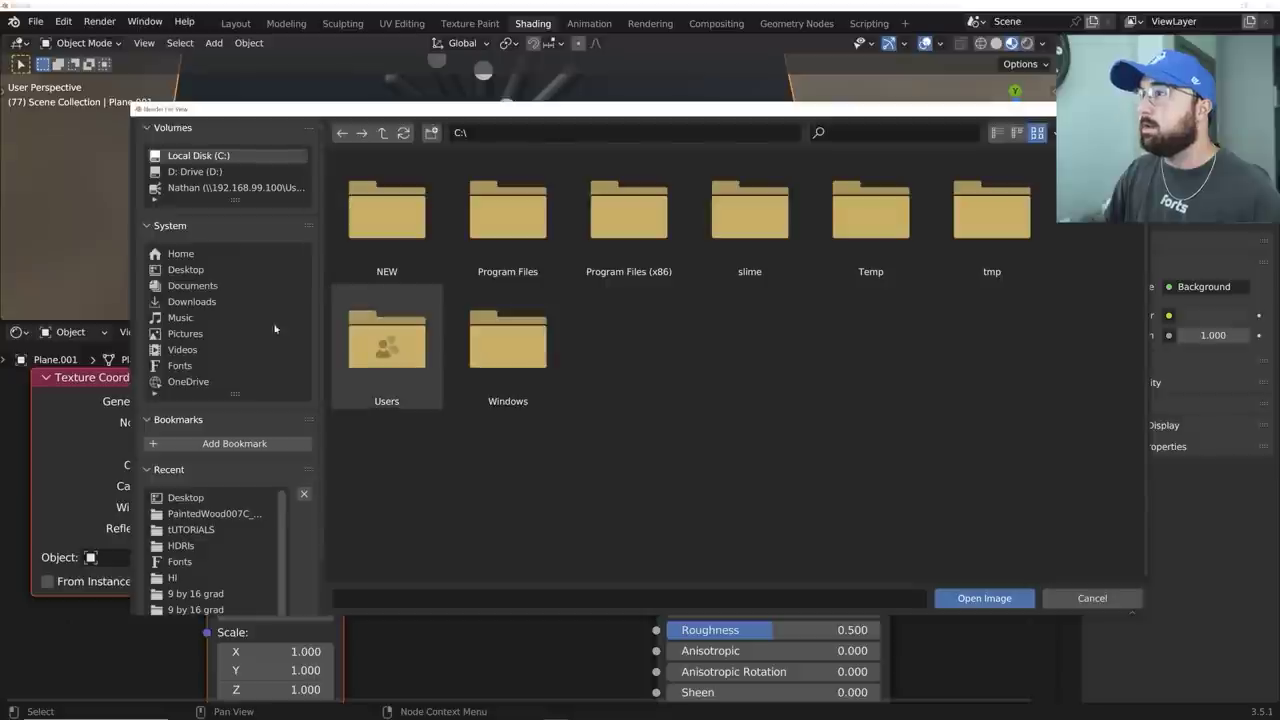
{"action": "left_click", "coordinate": [190, 270]}
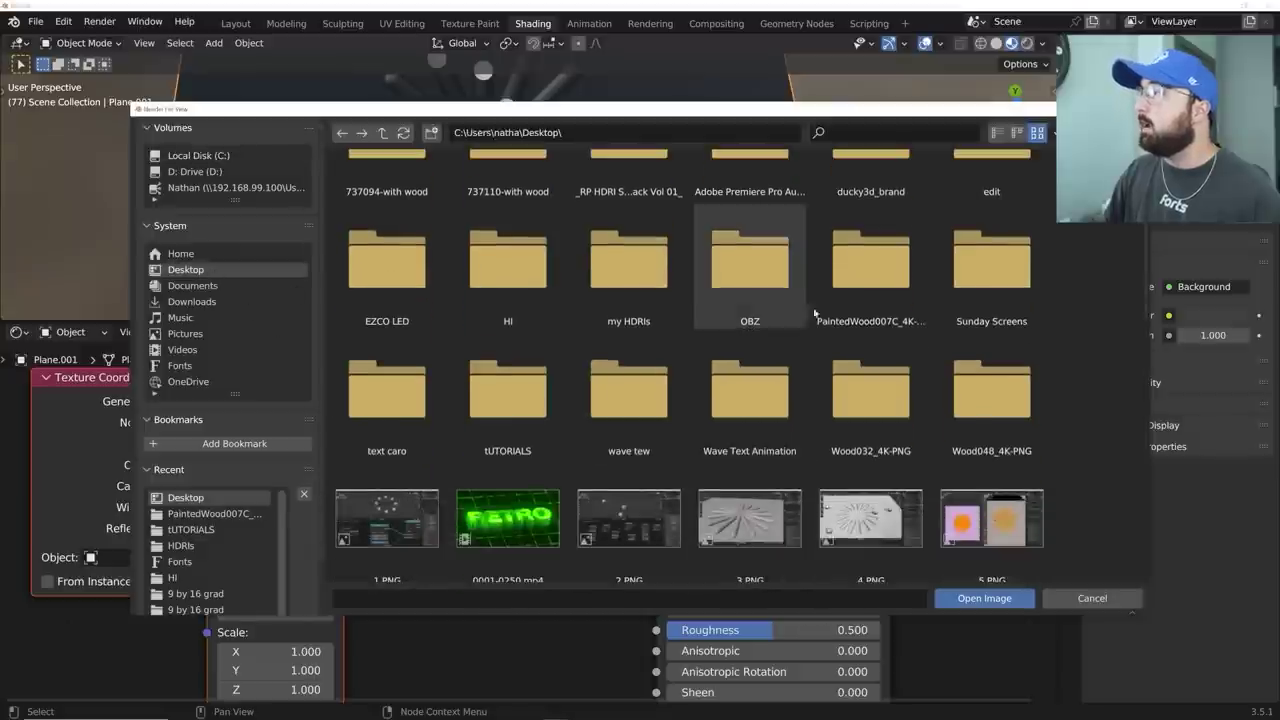
{"action": "double_click", "coordinate": [884, 297]}
{"action": "double_click", "coordinate": [519, 224]}
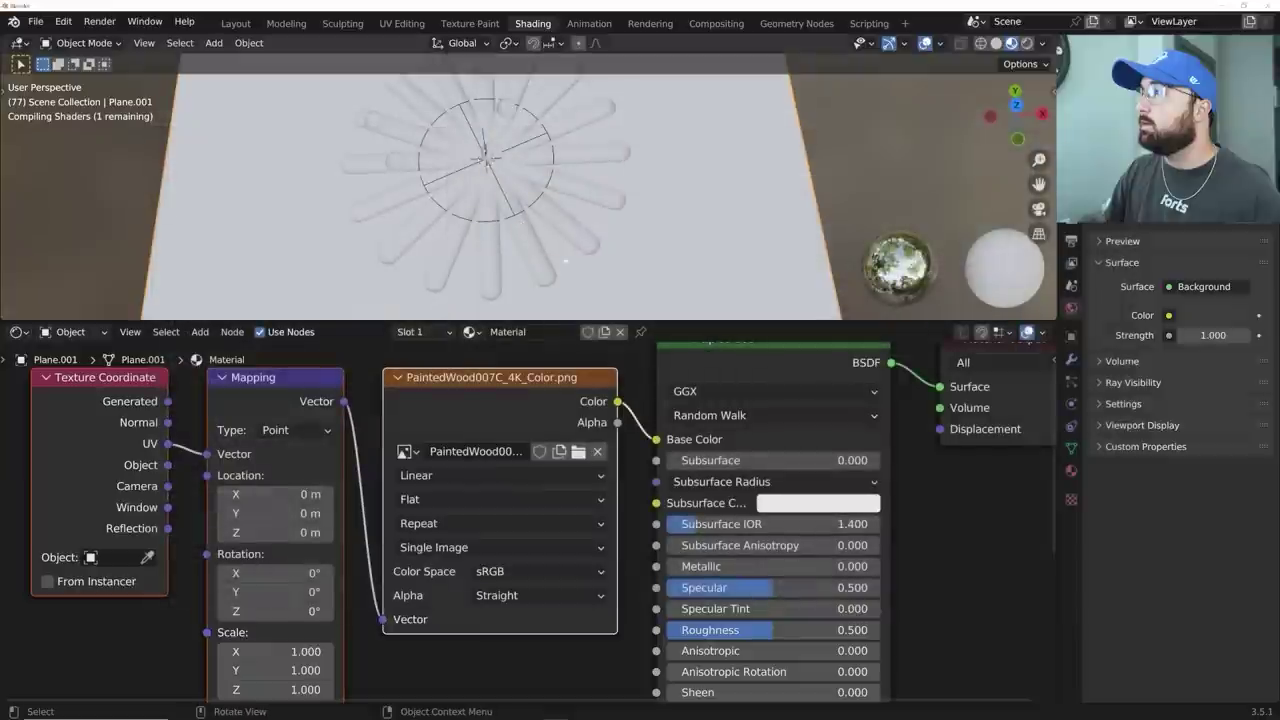
{"action": "middle_click_drag", "start_coordinate": [618, 226], "coordinate": [618, 120]}
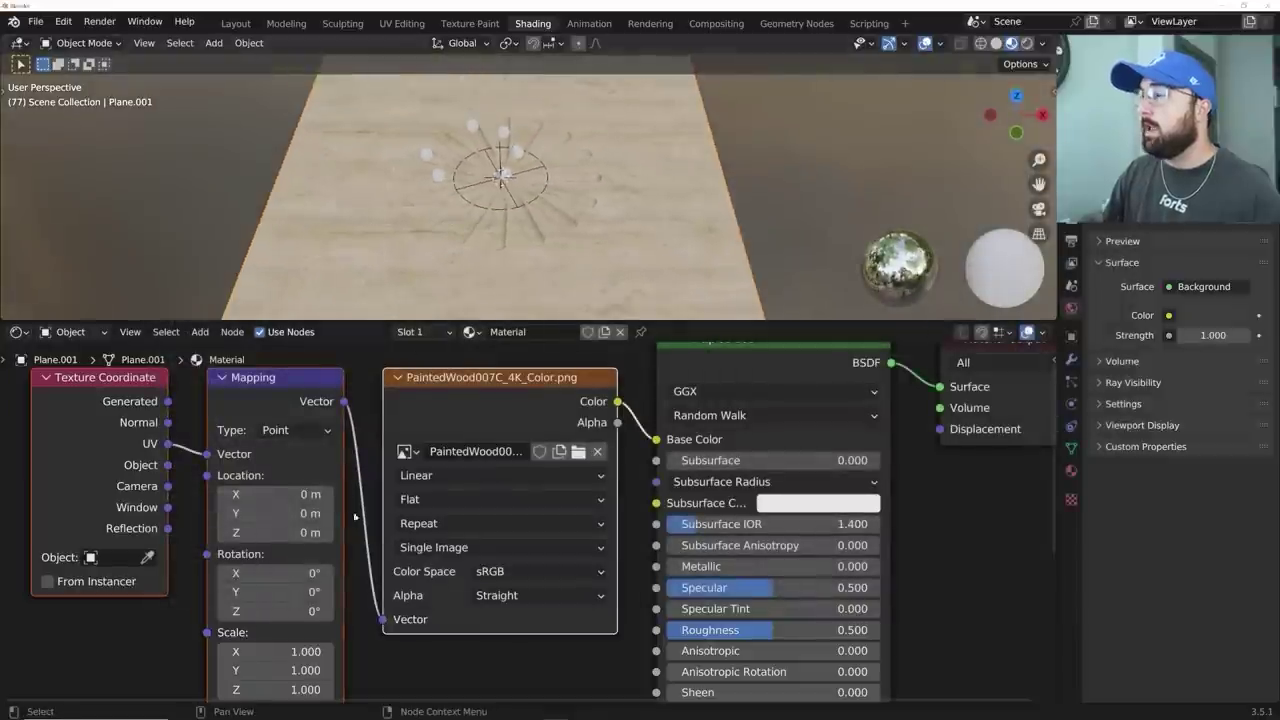
- Set the Mapping node's X, Y and Z scale to 2
{"action": "middle_click_drag", "start_coordinate": [354, 517], "coordinate": [375, 420]}
{"action": "left_click_drag", "start_coordinate": [294, 551], "coordinate": [328, 592]}
{"action": "key", "text": "ctrl+z"}
{"action": "key", "text": "Return"}
{"action": "type", "text": "2"}
{"action": "key", "text": "Return"}
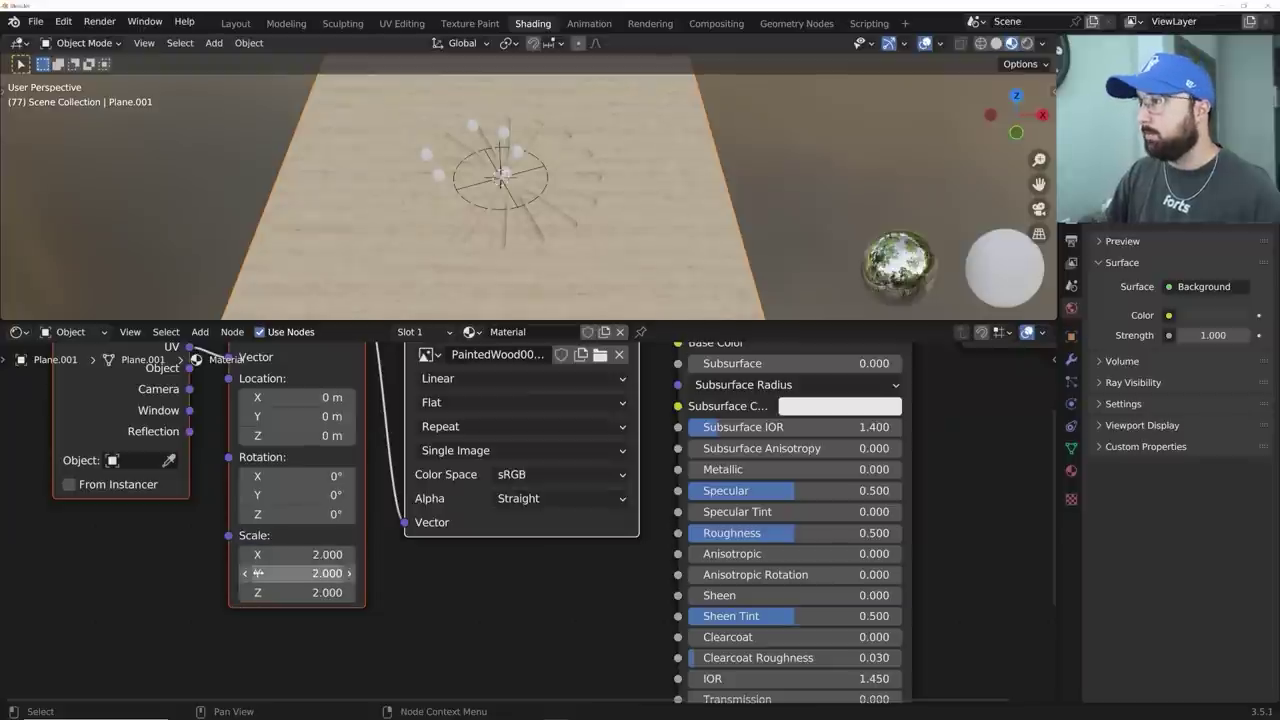
- Move the Texture Coordinate and Mapping nodes away from the shader and raise the color texture node to make space
{"action": "scroll", "coordinate": [236, 391], "scroll_direction": "down", "scroll_amount": 2}
{"action": "left_click_drag", "start_coordinate": [224, 384], "coordinate": [398, 469]}
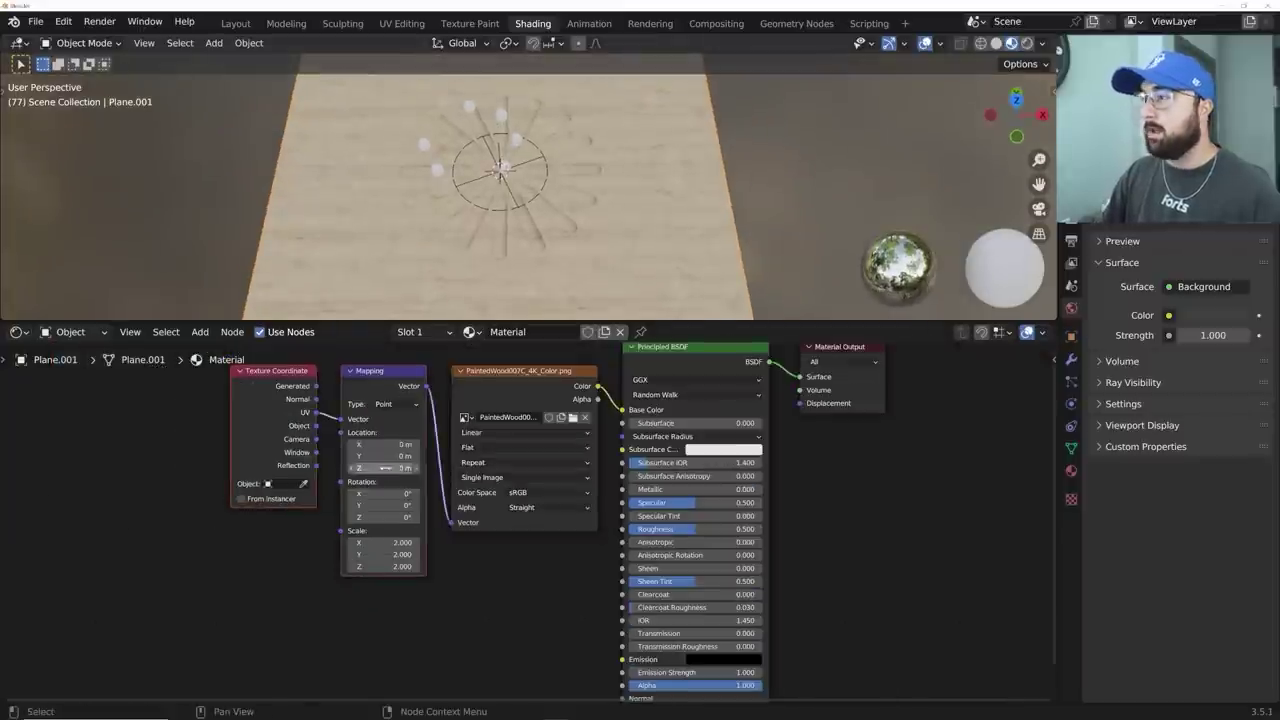
{"action": "middle_click_drag", "start_coordinate": [390, 456], "coordinate": [424, 472]}
{"action": "key", "text": "g"}
{"action": "left_click", "coordinate": [178, 458]}
{"action": "middle_click_drag", "start_coordinate": [589, 386], "coordinate": [456, 435]}
{"action": "scroll", "coordinate": [448, 443], "scroll_direction": "down", "scroll_amount": 2}
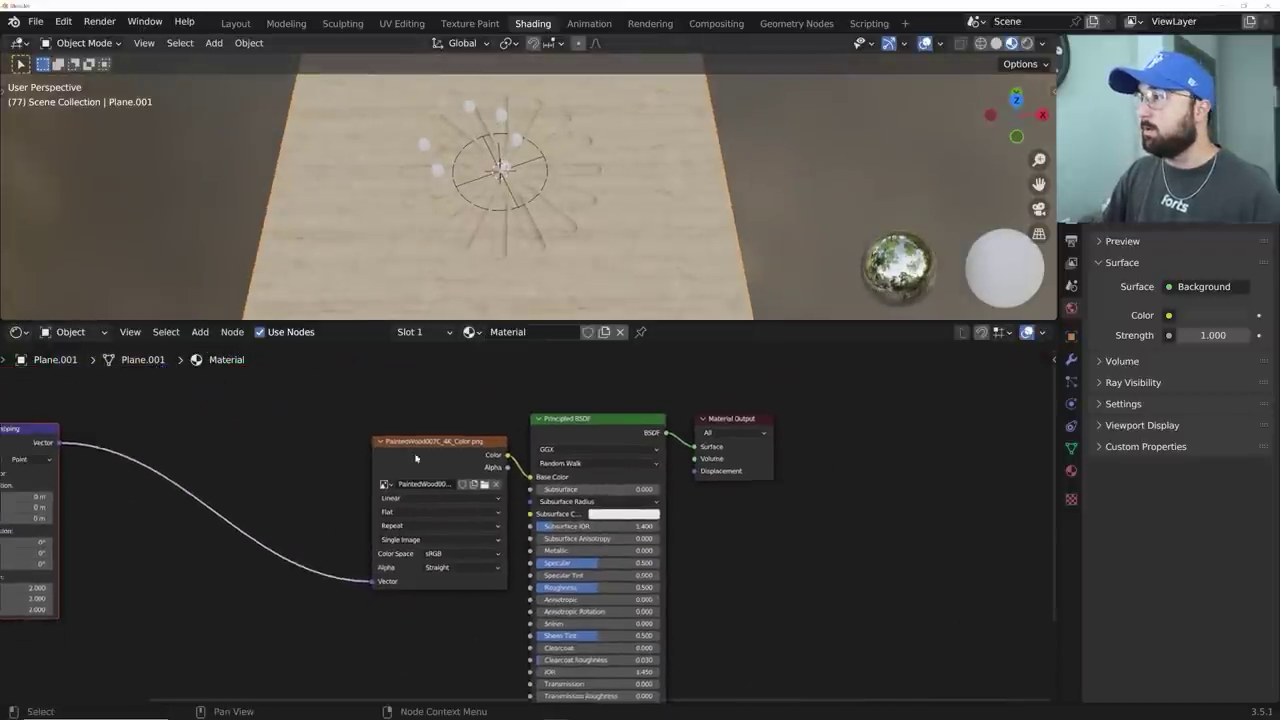
{"action": "left_click_drag", "start_coordinate": [443, 451], "coordinate": [429, 382]}
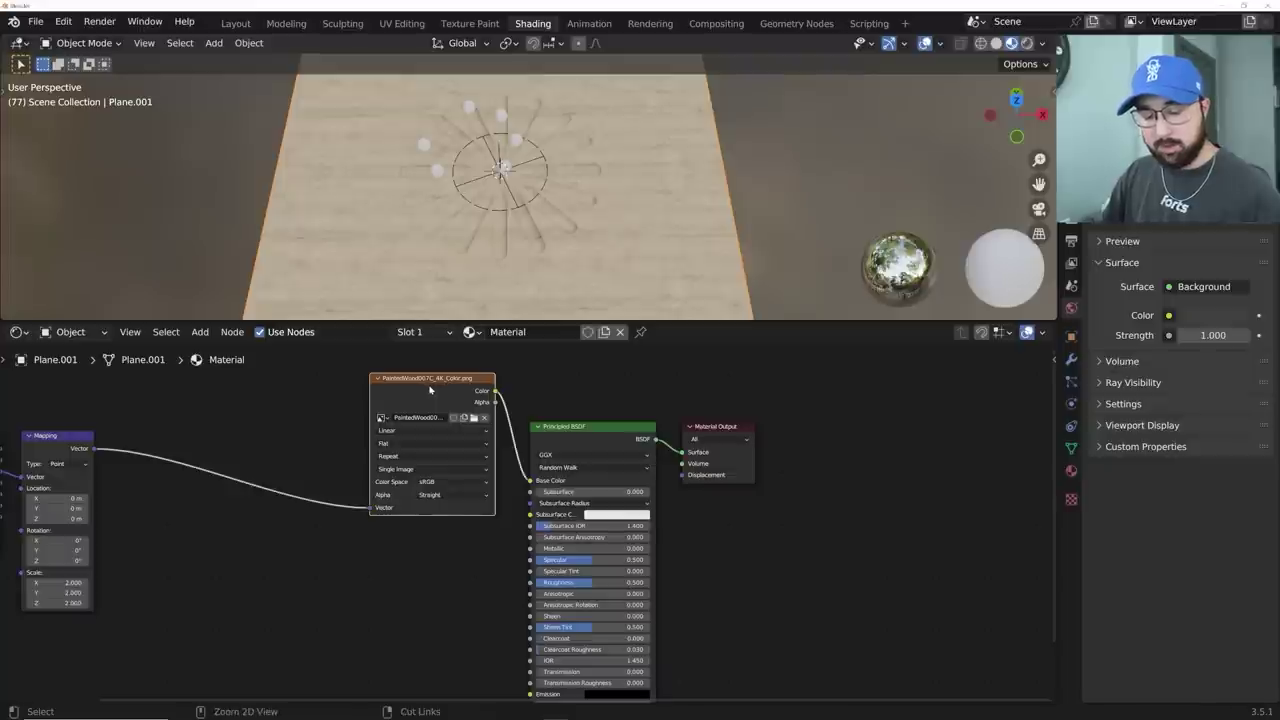
- Duplicate the color texture node below the original with its vector link kept, and load PaintedWood007C_4K_Roughness.png into the copy
{"action": "key", "text": "shift+d"}
{"action": "left_click", "coordinate": [430, 538]}
{"action": "scroll", "coordinate": [430, 538], "scroll_direction": "up", "scroll_amount": 2}
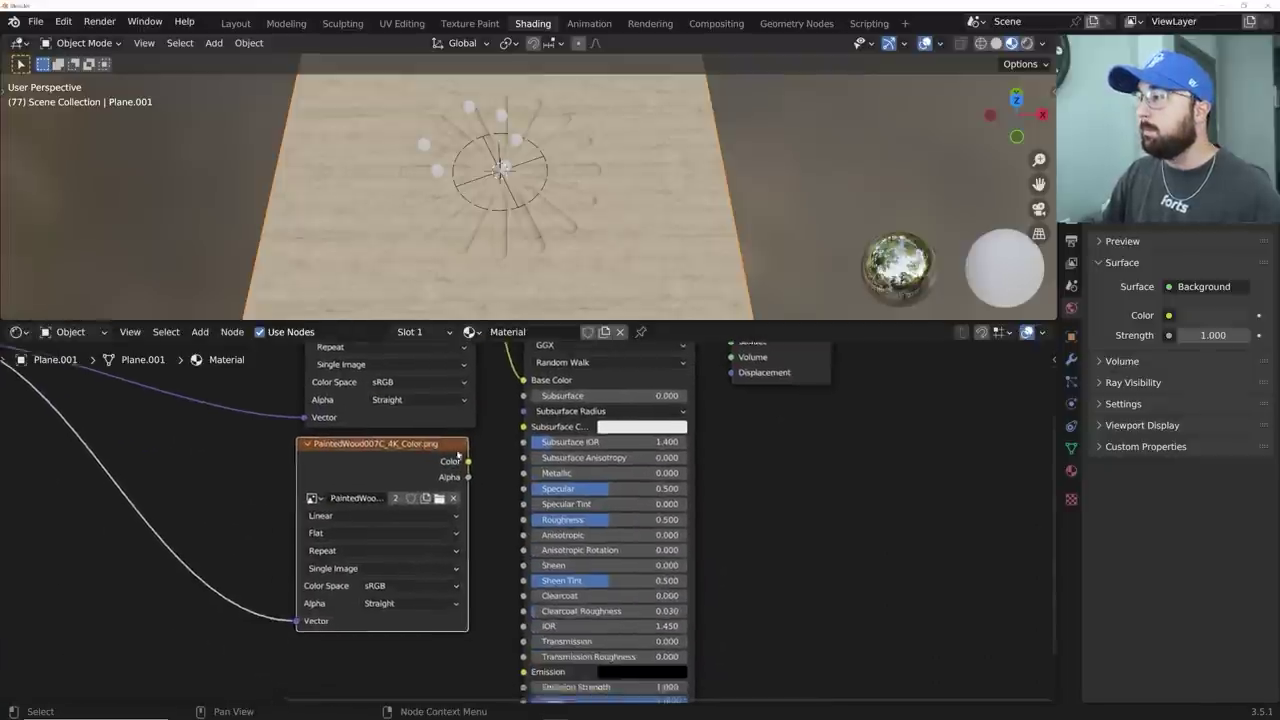
{"action": "scroll", "coordinate": [458, 455], "scroll_direction": "up", "scroll_amount": 1}
{"action": "left_click", "coordinate": [432, 496]}
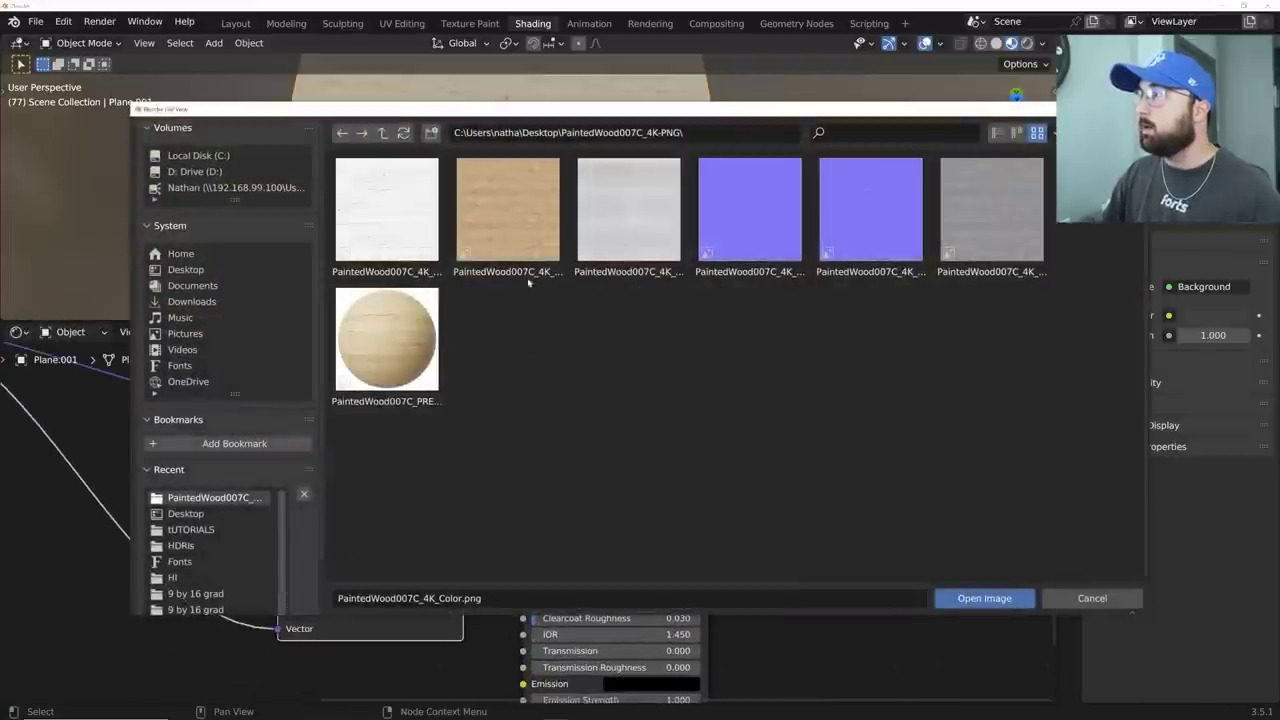
{"action": "left_click", "coordinate": [1012, 234]}
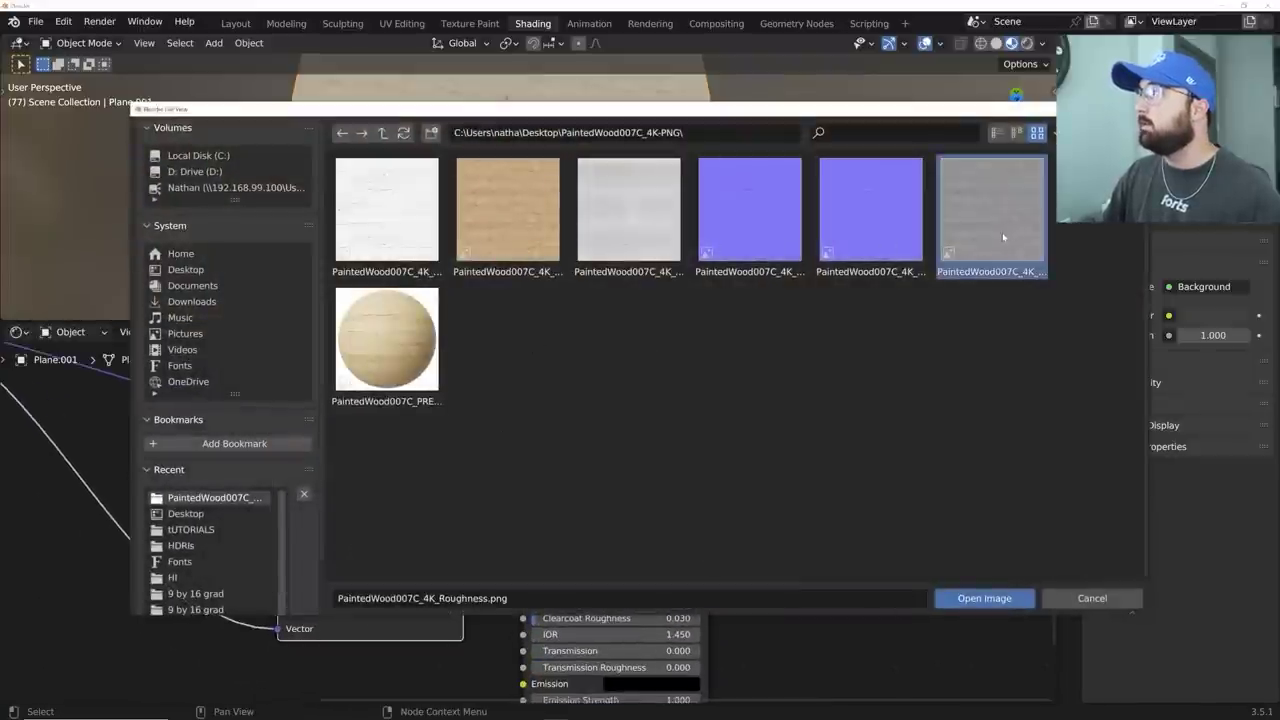
{"action": "double_click", "coordinate": [1002, 237]}
- Connect the roughness texture's Color output to the Roughness input of the Principled BSDF
{"action": "left_click_drag", "start_coordinate": [461, 456], "coordinate": [480, 456]}
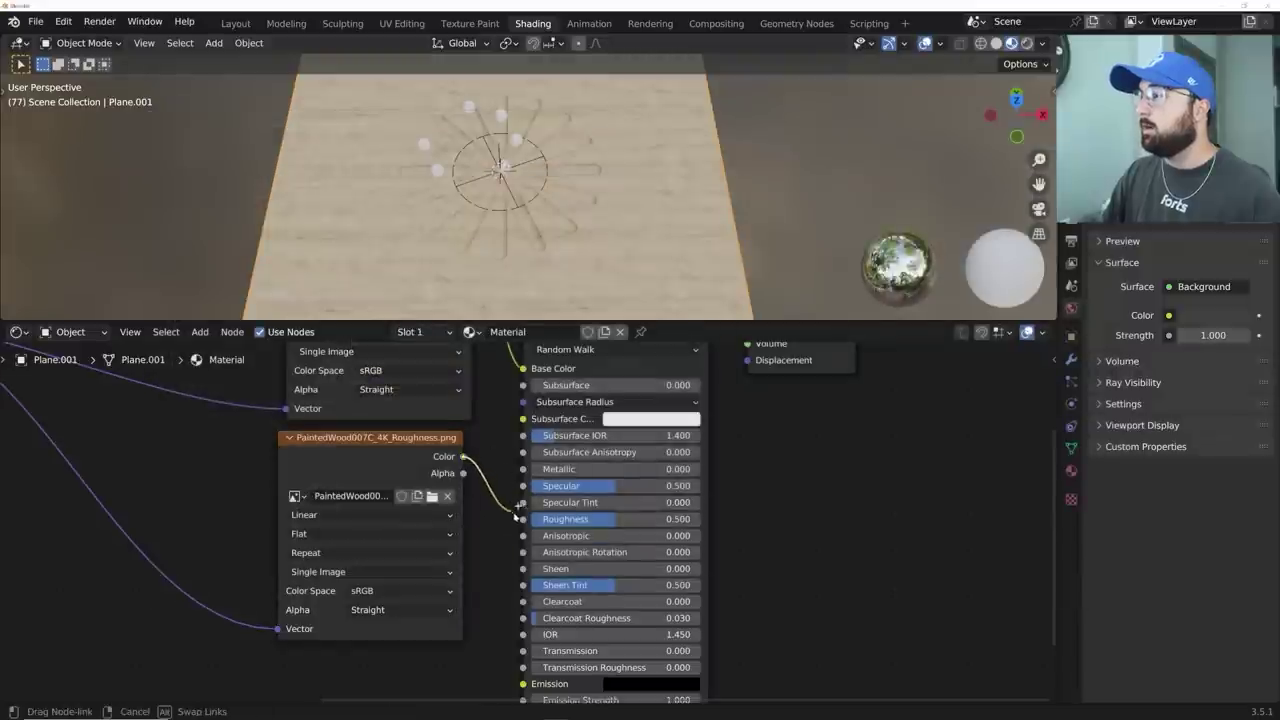
{"action": "left_click_drag", "start_coordinate": [516, 510], "coordinate": [522, 519]}
{"action": "scroll", "coordinate": [386, 563], "scroll_direction": "up", "scroll_amount": 1}
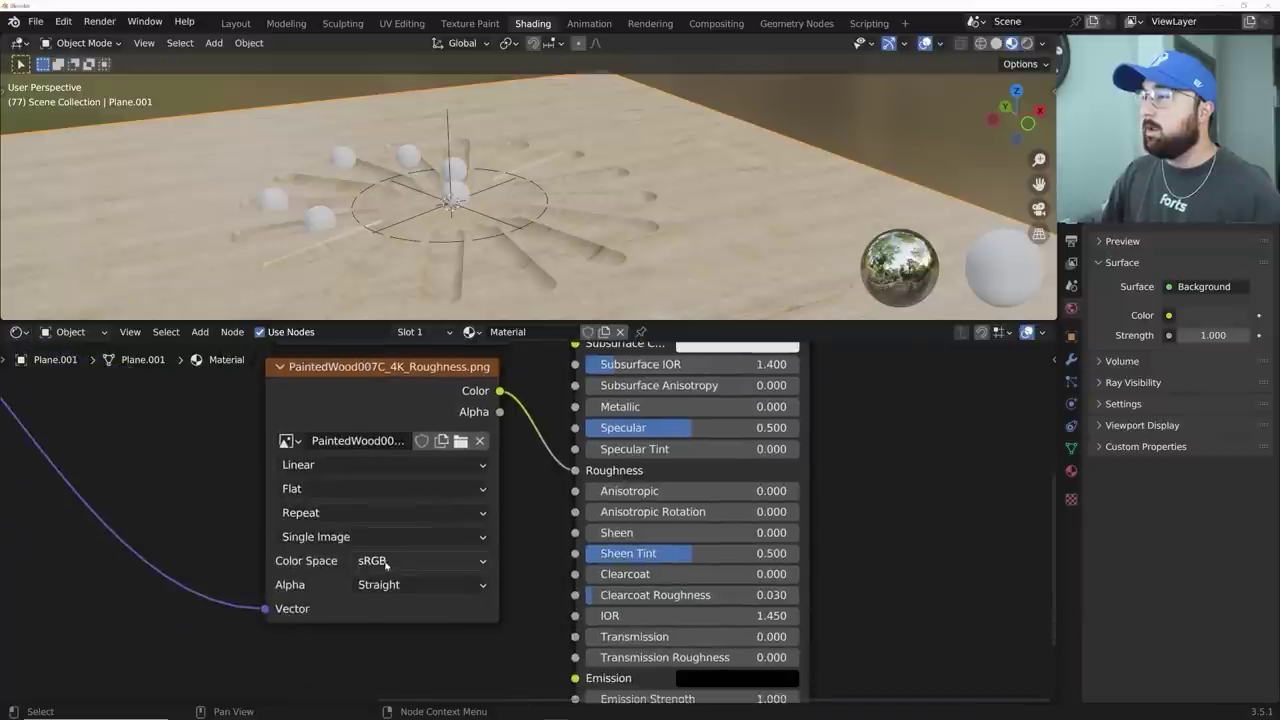
- Set the roughness texture's color space to Non-Color
{"action": "left_click", "coordinate": [400, 567]}
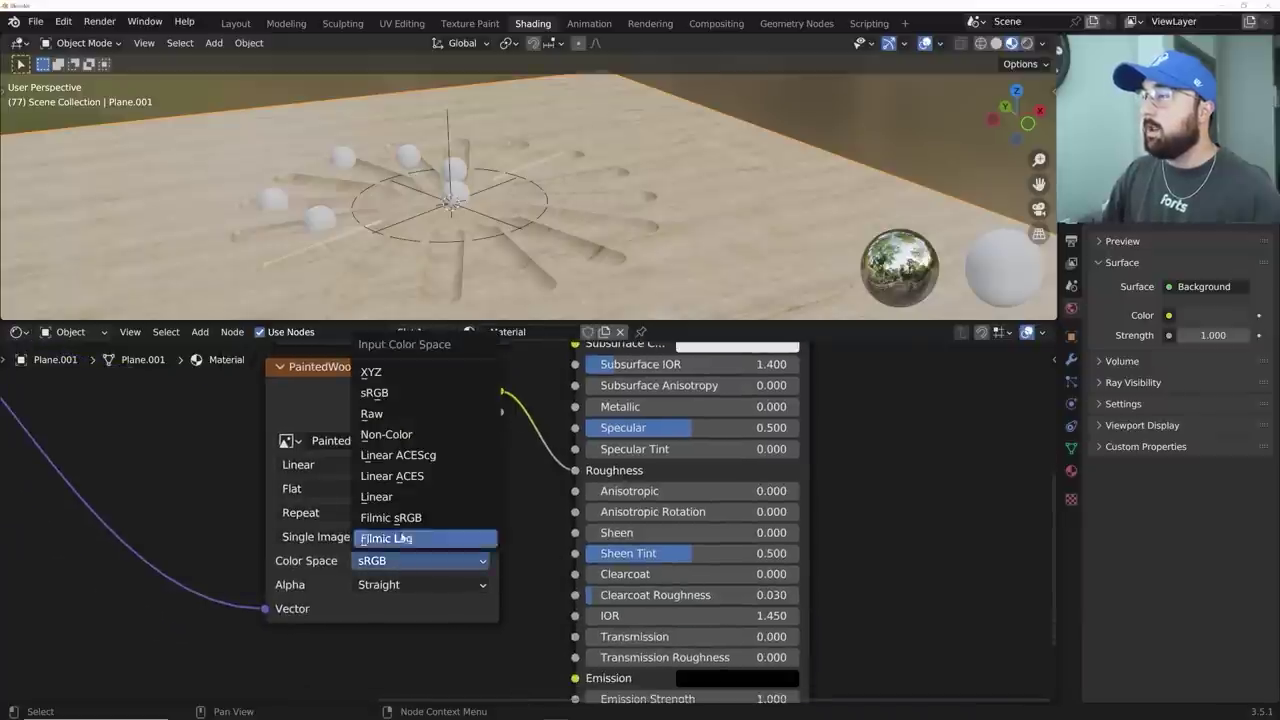
{"action": "left_click", "coordinate": [386, 434]}
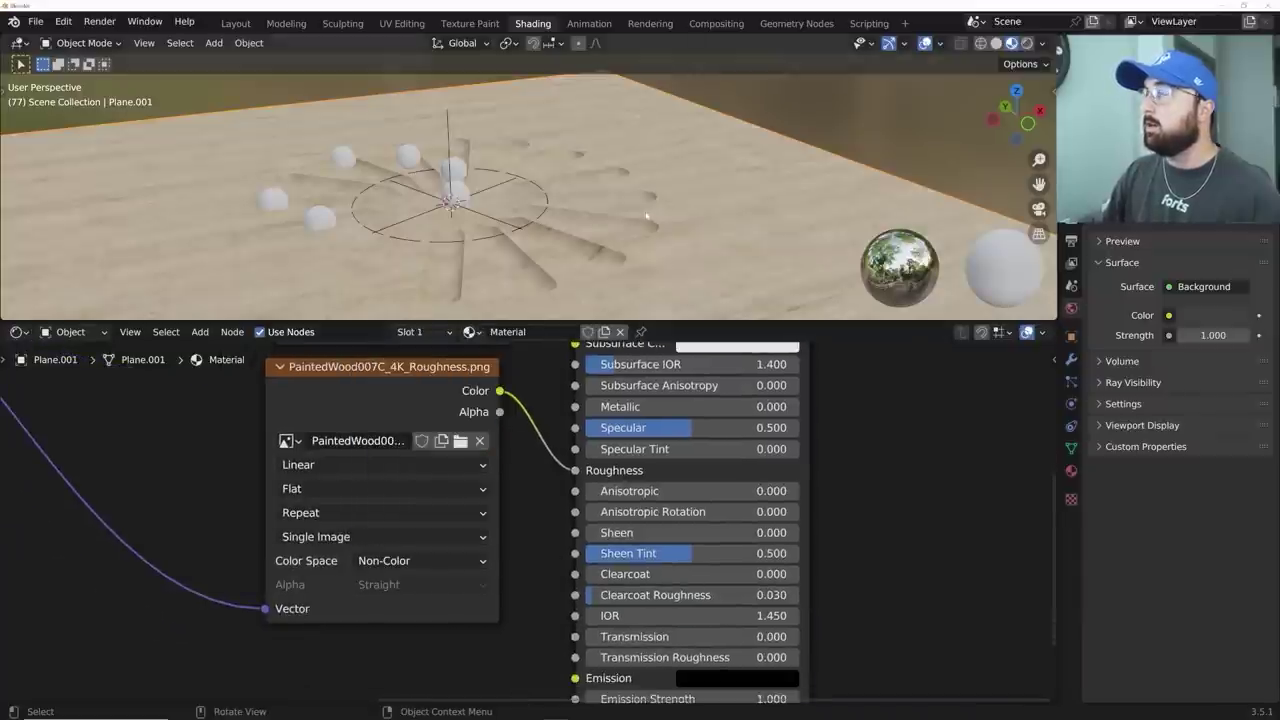
{"action": "middle_click_drag", "start_coordinate": [560, 245], "coordinate": [570, 232]}
{"action": "scroll", "coordinate": [540, 520], "scroll_direction": "down", "scroll_amount": 3}
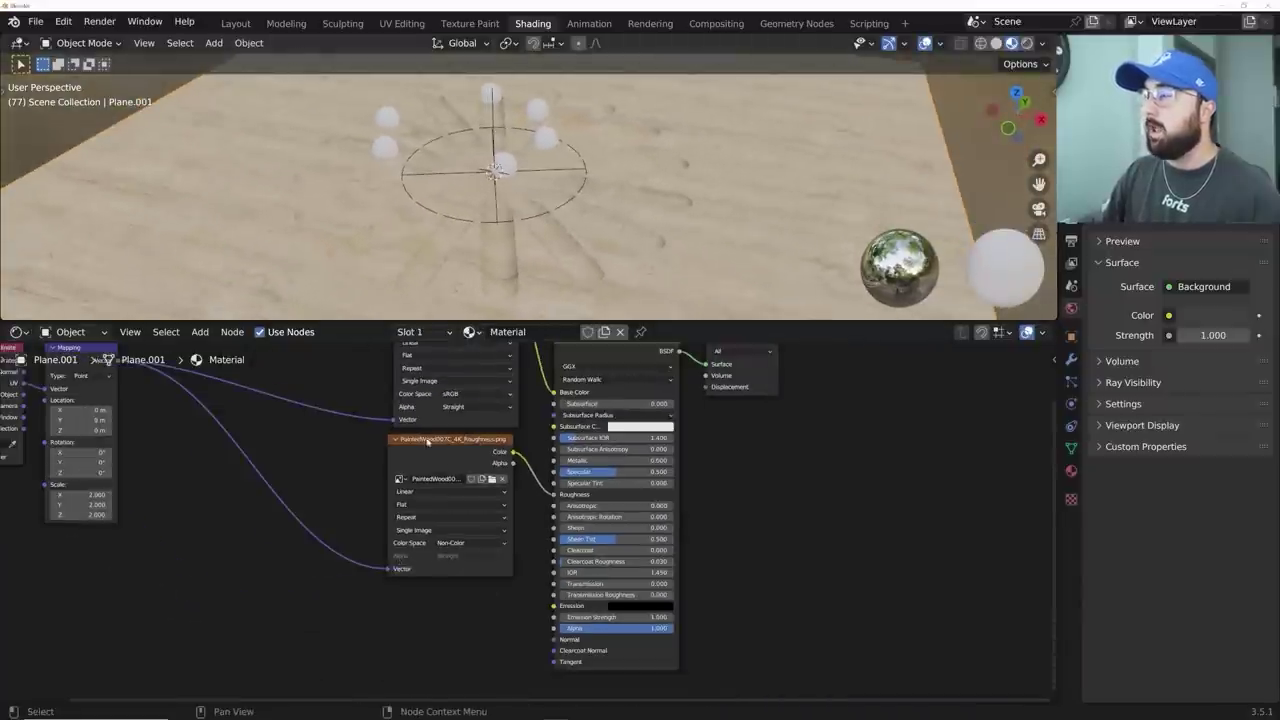
- Duplicate the roughness texture node below the original with its vector link kept, and load PaintedWood007C_4K_NormalGL.png into the copy
{"action": "scroll", "coordinate": [427, 441], "scroll_direction": "down", "scroll_amount": 5}
{"action": "middle_click_drag", "start_coordinate": [436, 430], "coordinate": [400, 480]}
{"action": "left_click_drag", "start_coordinate": [445, 448], "coordinate": [449, 400]}
{"action": "left_click_drag", "start_coordinate": [436, 535], "coordinate": [426, 606]}
{"action": "scroll", "coordinate": [426, 606], "scroll_direction": "up", "scroll_amount": 4}
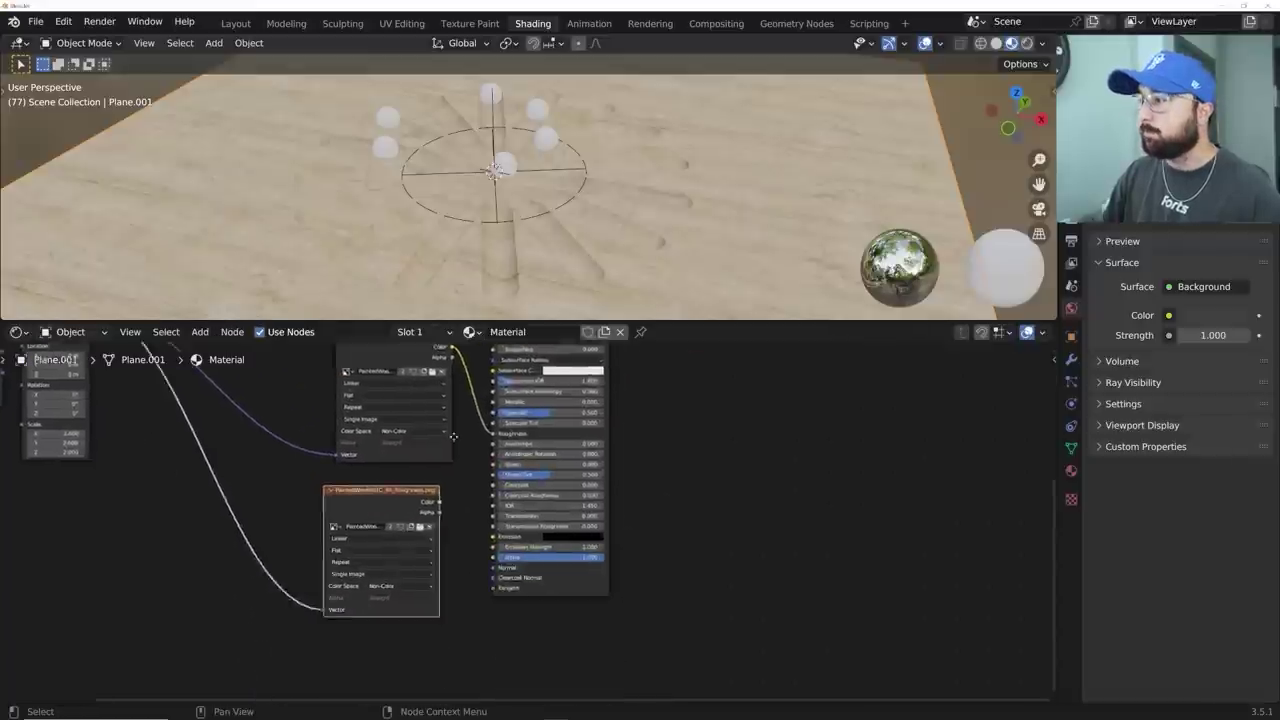
{"action": "left_click", "coordinate": [365, 467]}
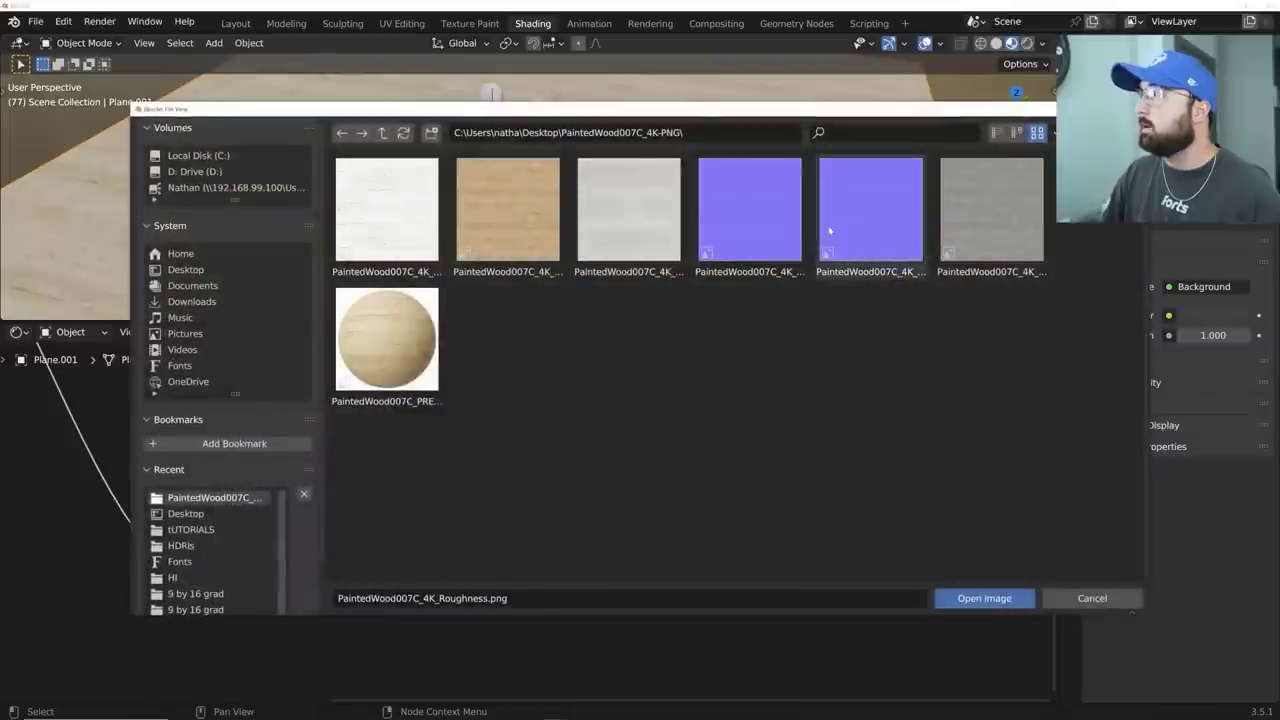
{"action": "double_click", "coordinate": [872, 217]}
- Move the normal texture node away from the shader, add a Bump node beside it, and connect the texture's Color to Height
{"action": "left_click_drag", "start_coordinate": [352, 498], "coordinate": [227, 507]}
{"action": "key", "text": "shift+a"}
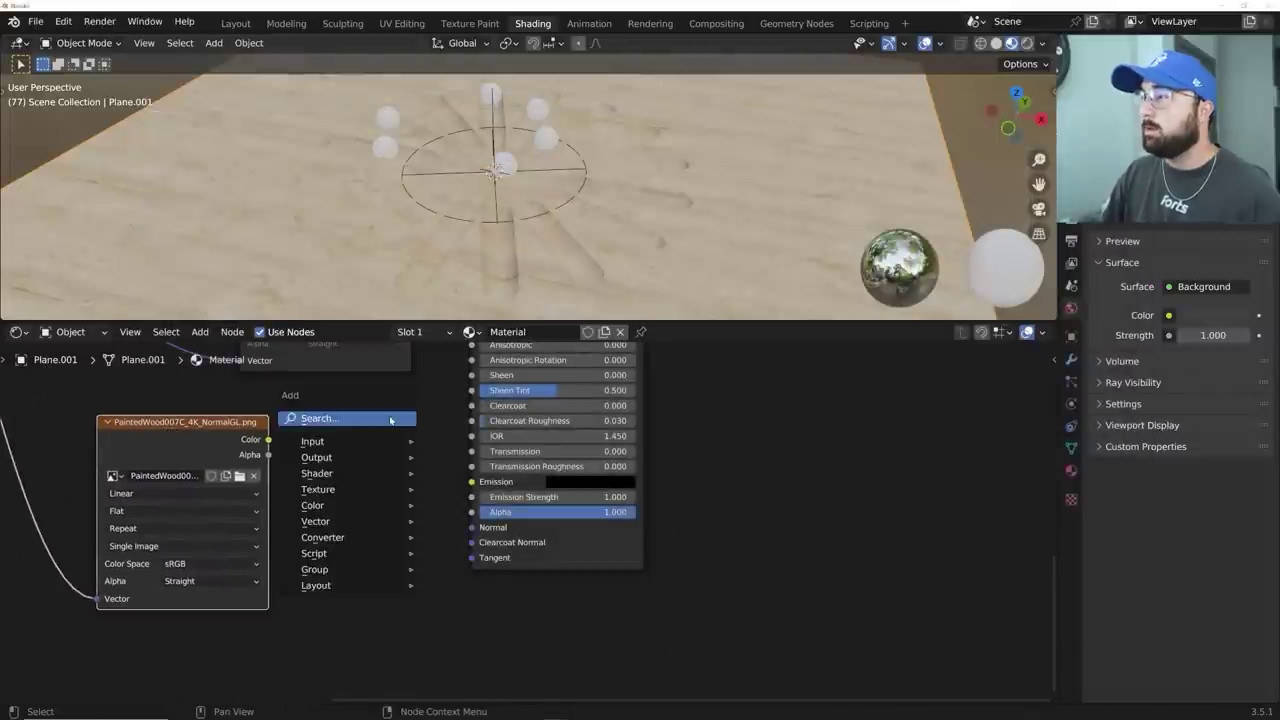
{"action": "left_click", "coordinate": [343, 418]}
{"action": "type", "text": "bu"}
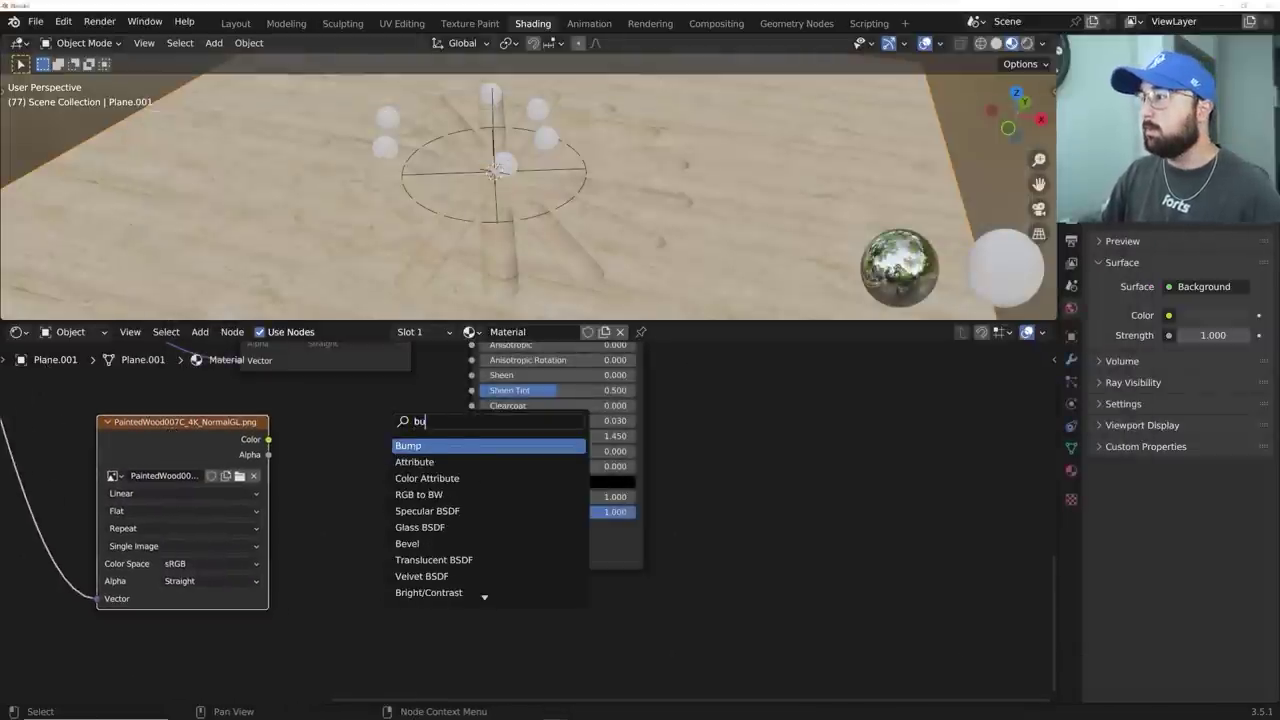
{"action": "key", "text": "Return"}
{"action": "left_click_drag", "start_coordinate": [268, 440], "coordinate": [332, 547]}
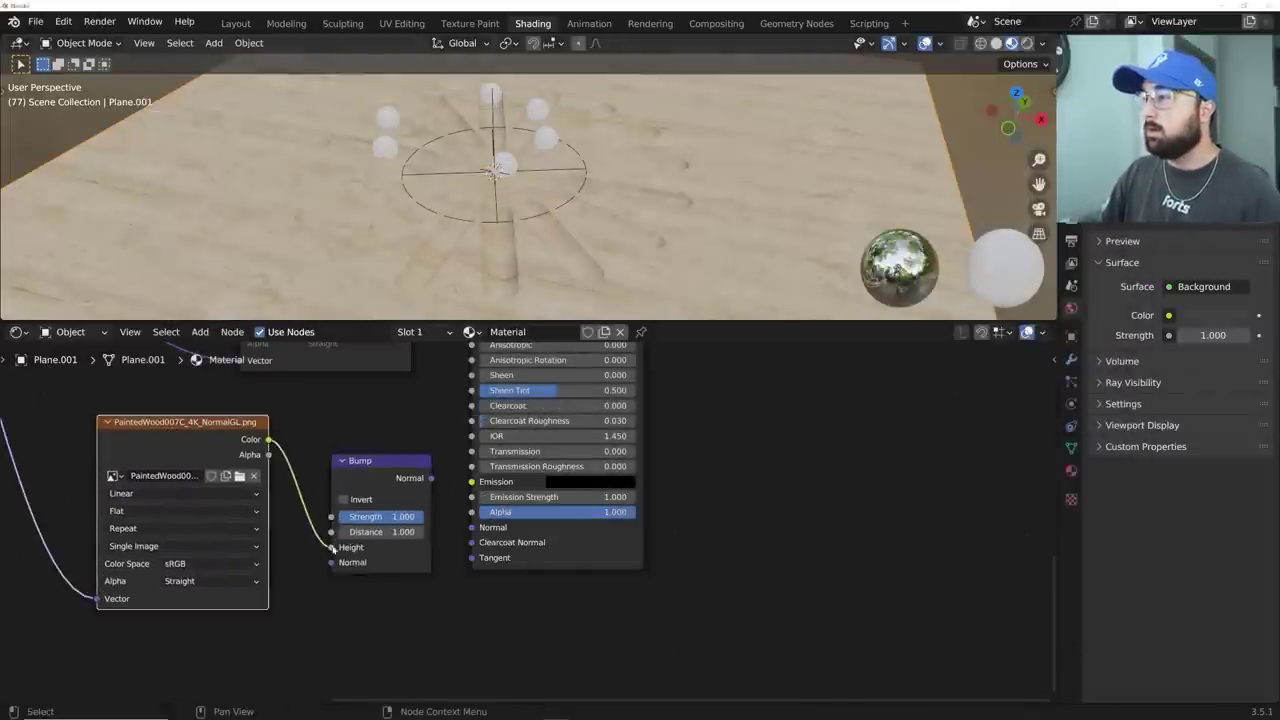
- Set the Bump node's Distance to 0.1 and Strength to 0.527, and connect its Normal output to the Principled BSDF's Normal input
{"action": "left_click", "coordinate": [380, 532]}
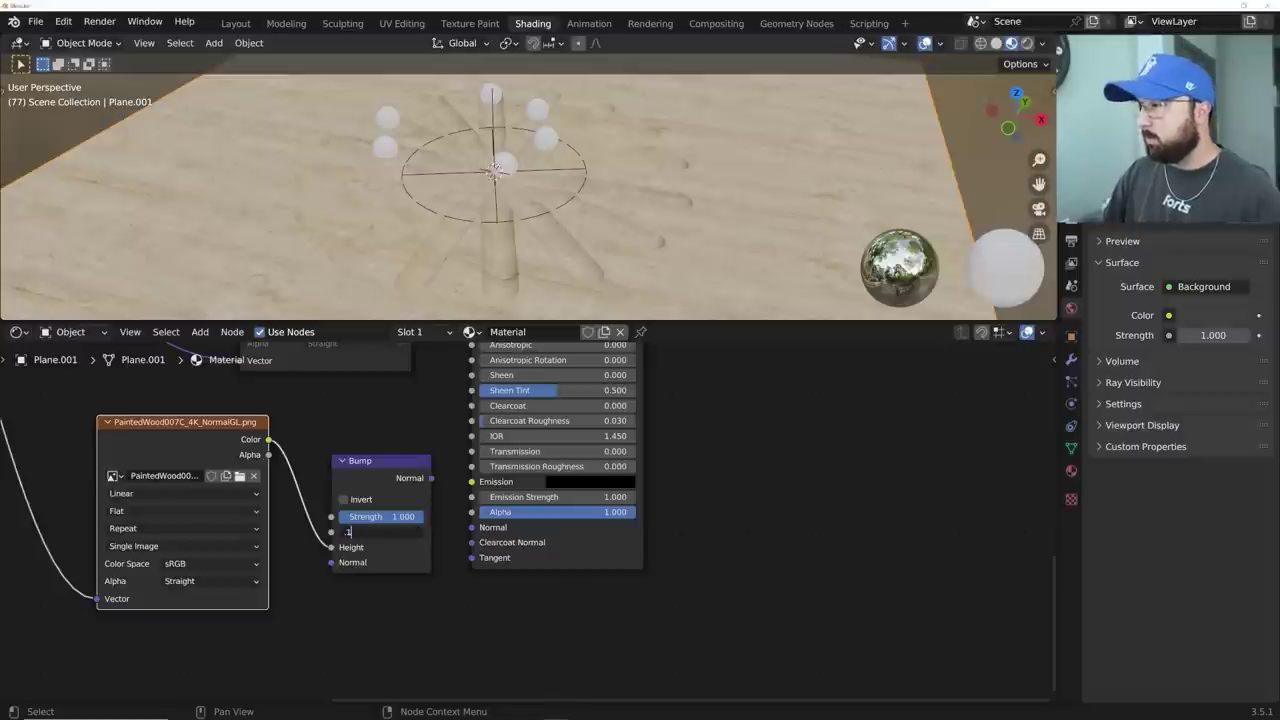
{"action": "type", "text": ".1"}
{"action": "key", "text": "Return"}
{"action": "left_click_drag", "start_coordinate": [405, 516], "coordinate": [385, 516]}
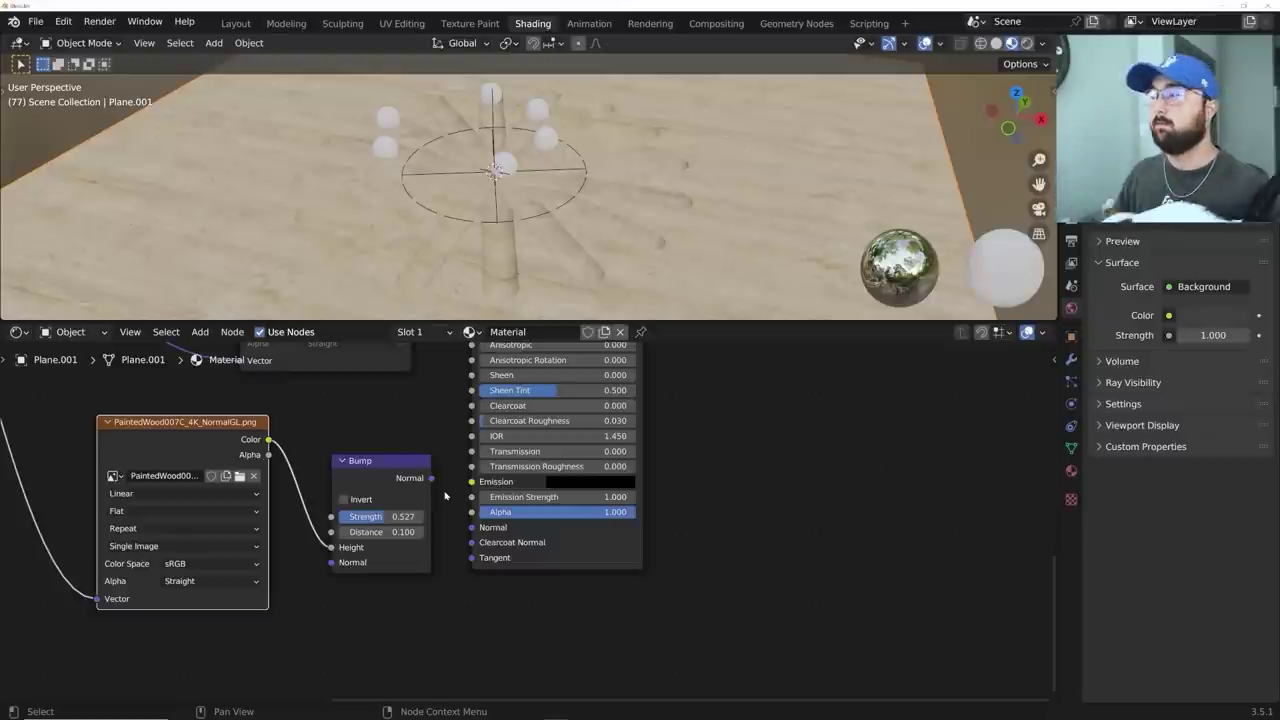
{"action": "left_click_drag", "start_coordinate": [431, 478], "coordinate": [474, 529]}
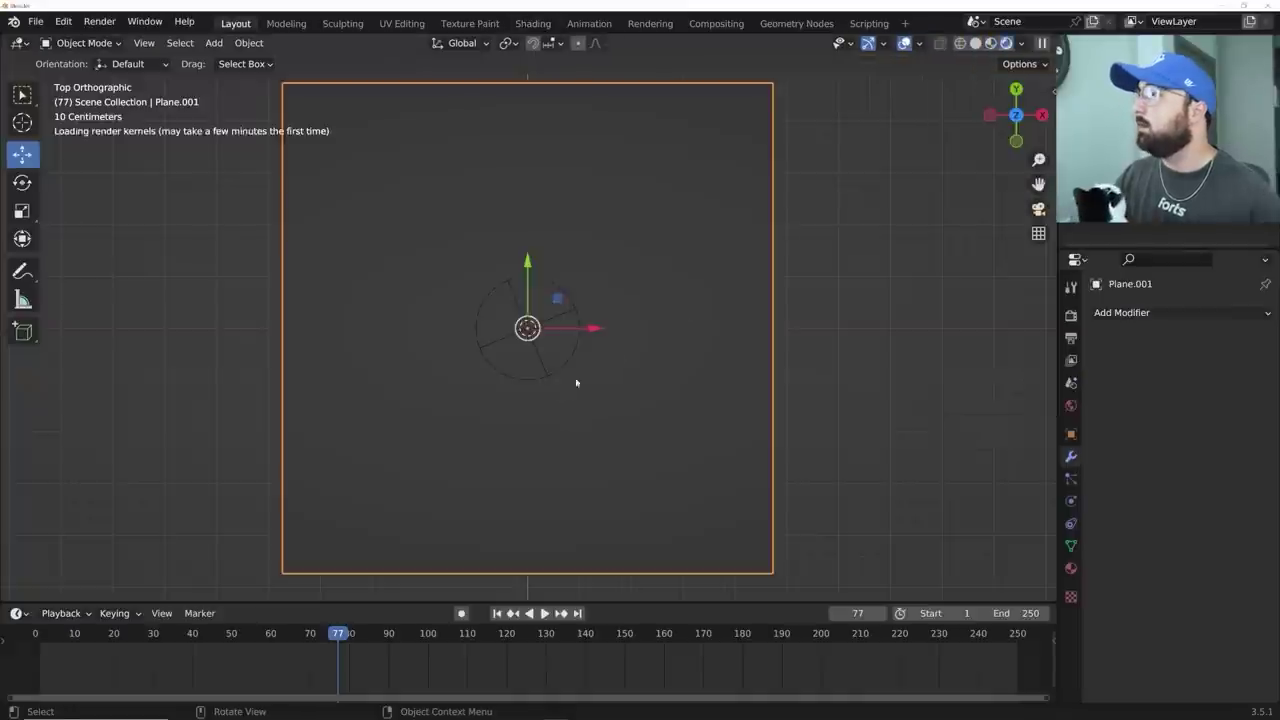
- Turn off Scene Lights and Scene World for the rendered viewport in the Layout workspace
{"action": "middle_click_drag", "start_coordinate": [577, 380], "coordinate": [590, 308]}
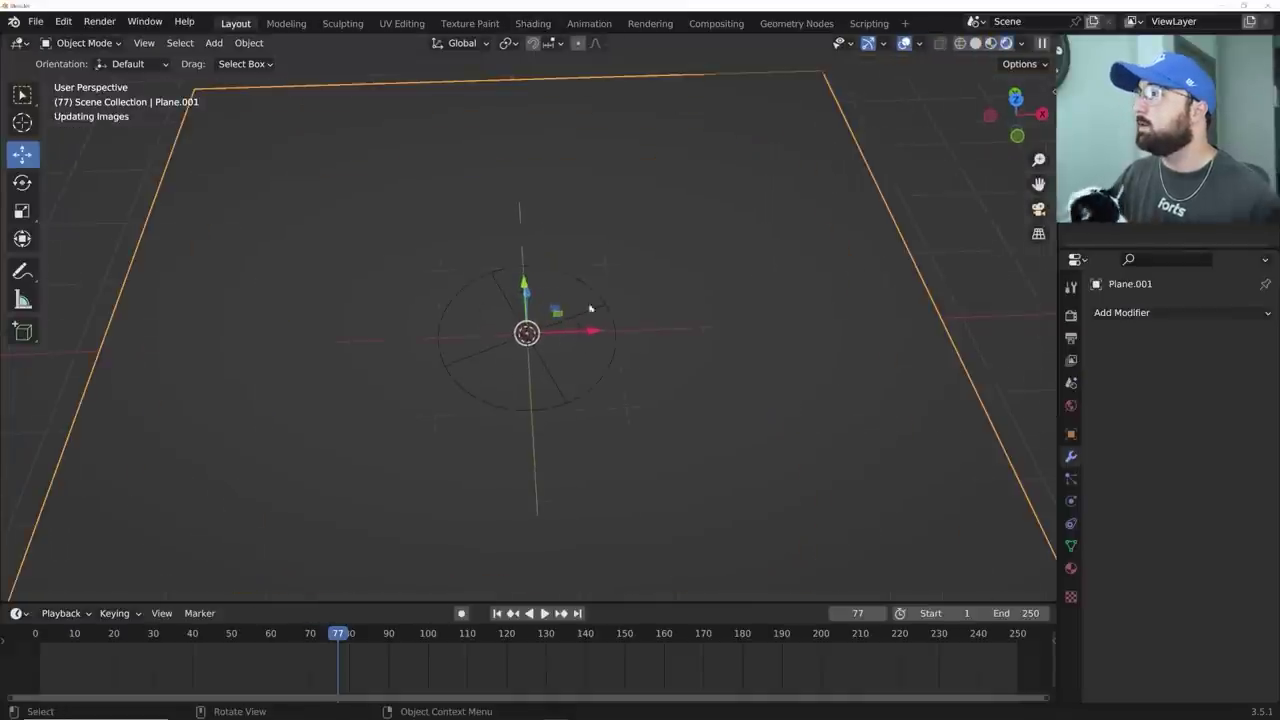
{"action": "left_click", "coordinate": [1021, 43]}
{"action": "left_click", "coordinate": [931, 123]}
{"action": "left_click", "coordinate": [931, 139]}
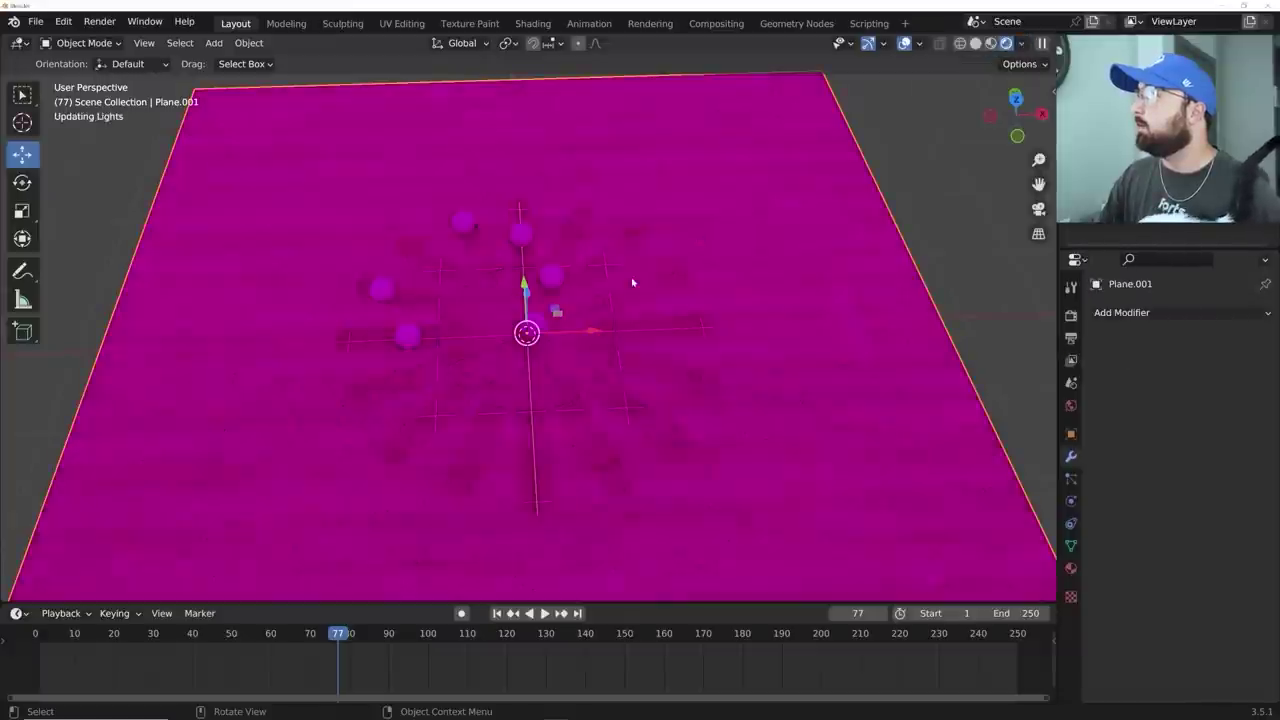
{"action": "scroll", "coordinate": [633, 330], "scroll_direction": "up", "scroll_amount": 5}
{"action": "middle_click_drag", "start_coordinate": [456, 342], "coordinate": [688, 331]}
- Select the spheres object and show it in rendered shading without the scene world in the Geometry Nodes workspace
{"action": "left_click", "coordinate": [250, 310]}
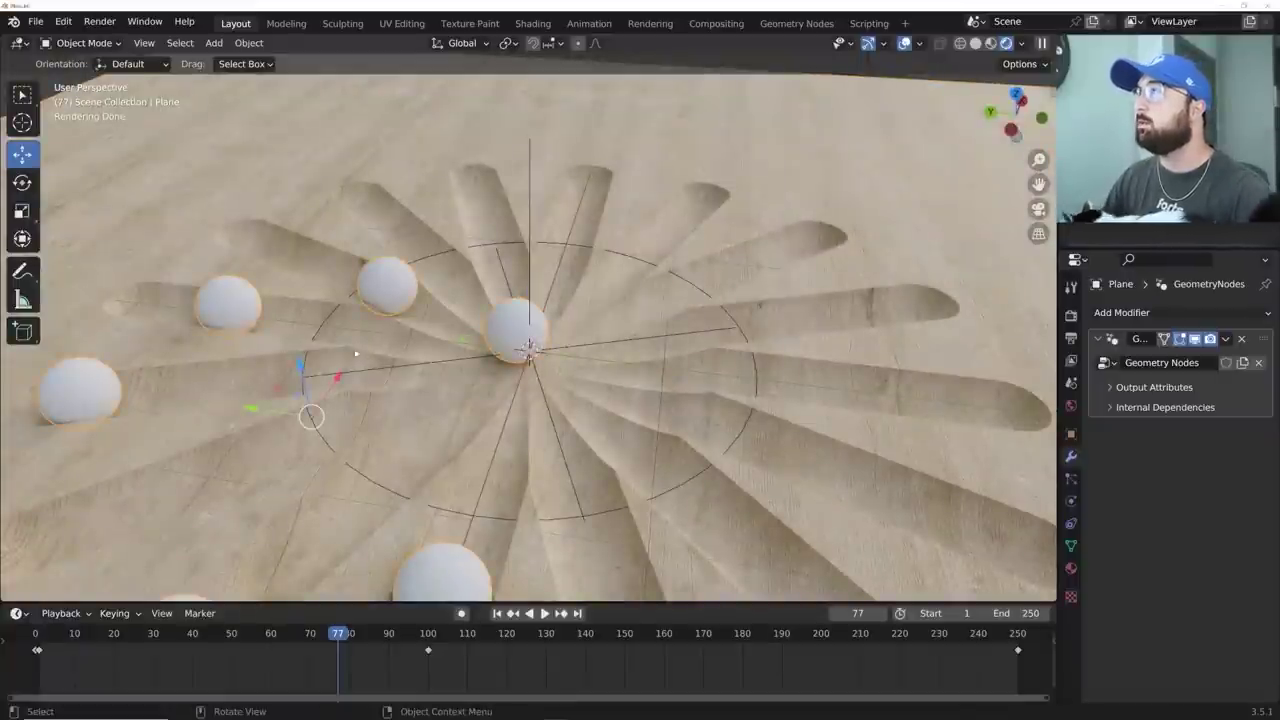
{"action": "left_click", "coordinate": [796, 23]}
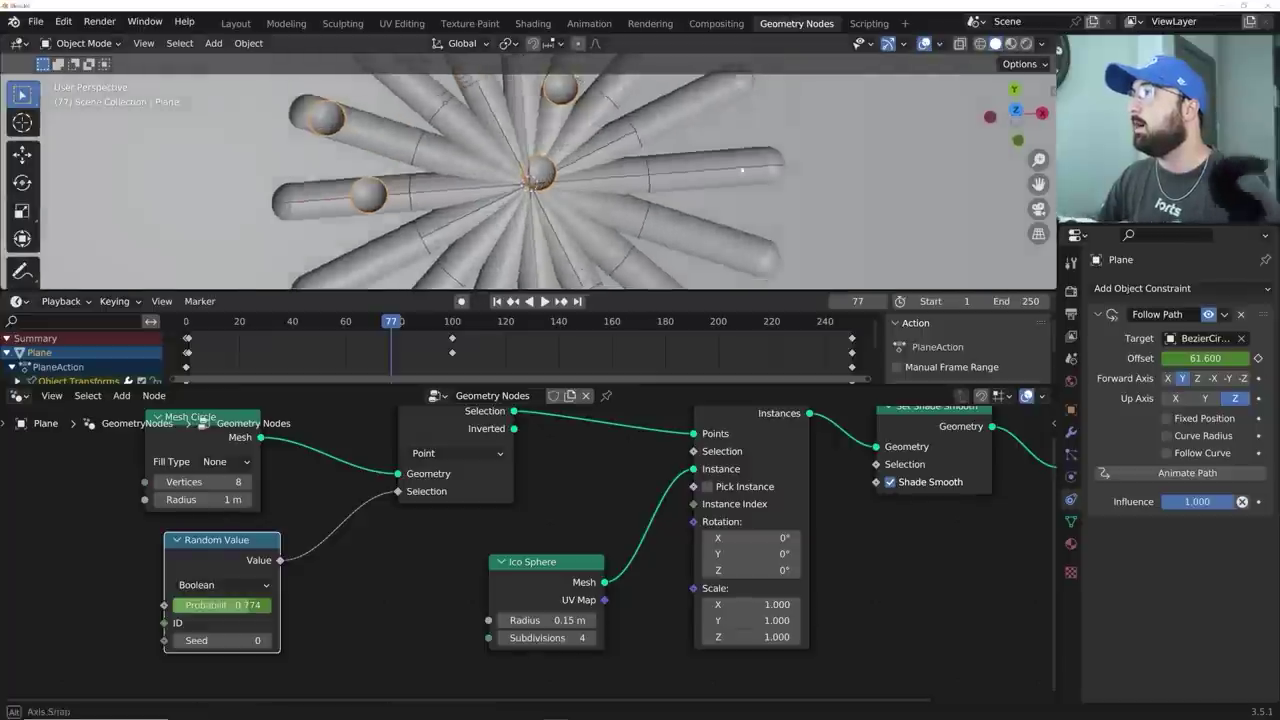
{"action": "left_click", "coordinate": [1026, 44]}
{"action": "left_click", "coordinate": [1021, 44]}
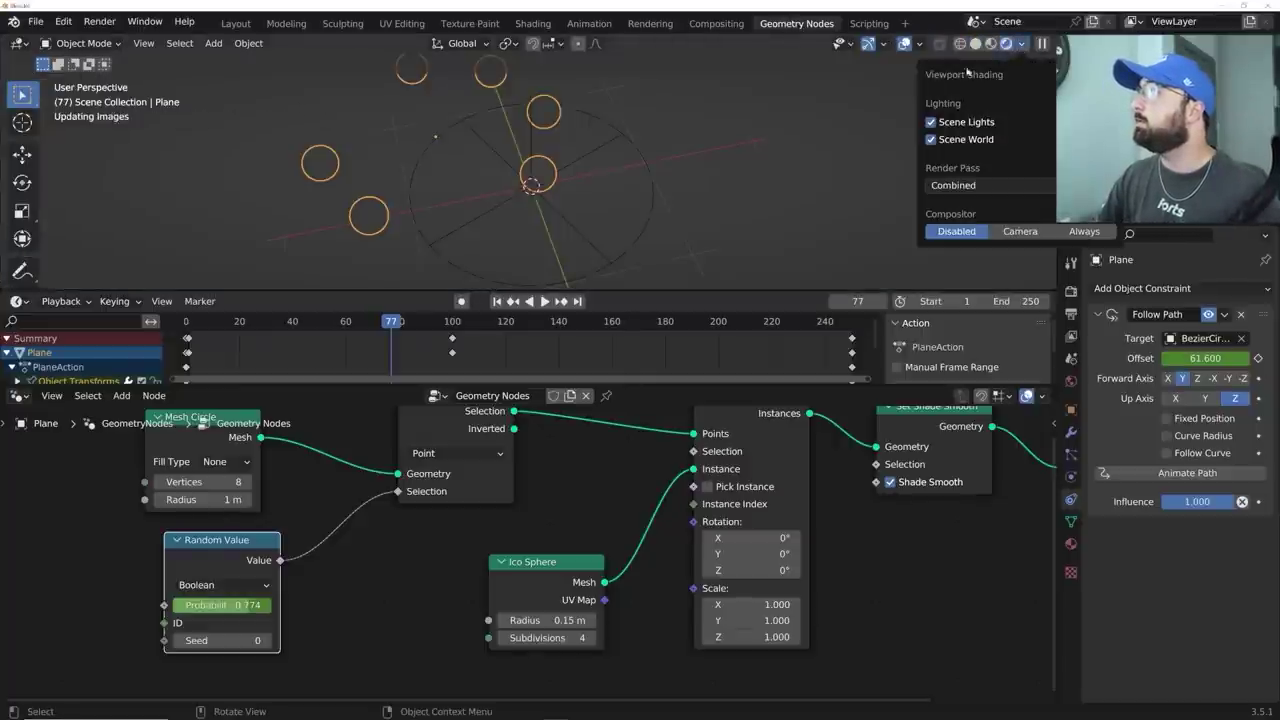
{"action": "left_click", "coordinate": [925, 128]}
{"action": "scroll", "coordinate": [628, 269], "scroll_direction": "up", "scroll_amount": 4}
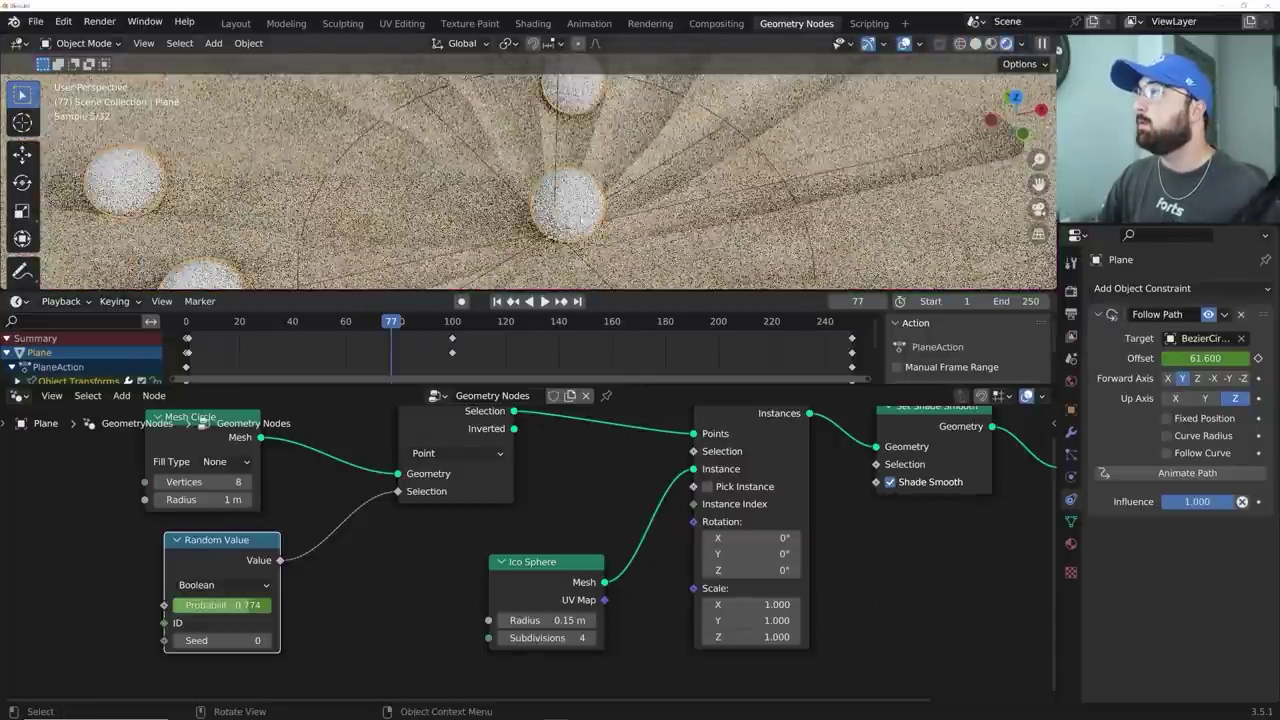
{"action": "middle_click_drag", "start_coordinate": [560, 190], "coordinate": [620, 220], "text": "shift"}
- Insert a Set Material node between the Set Shade Smooth and Group Output nodes
{"action": "middle_click_drag", "start_coordinate": [820, 487], "coordinate": [225, 520]}
{"action": "scroll", "coordinate": [496, 482], "scroll_direction": "down", "scroll_amount": 2}
{"action": "middle_click_drag", "start_coordinate": [496, 482], "coordinate": [536, 532]}
{"action": "key", "text": "shift+a"}
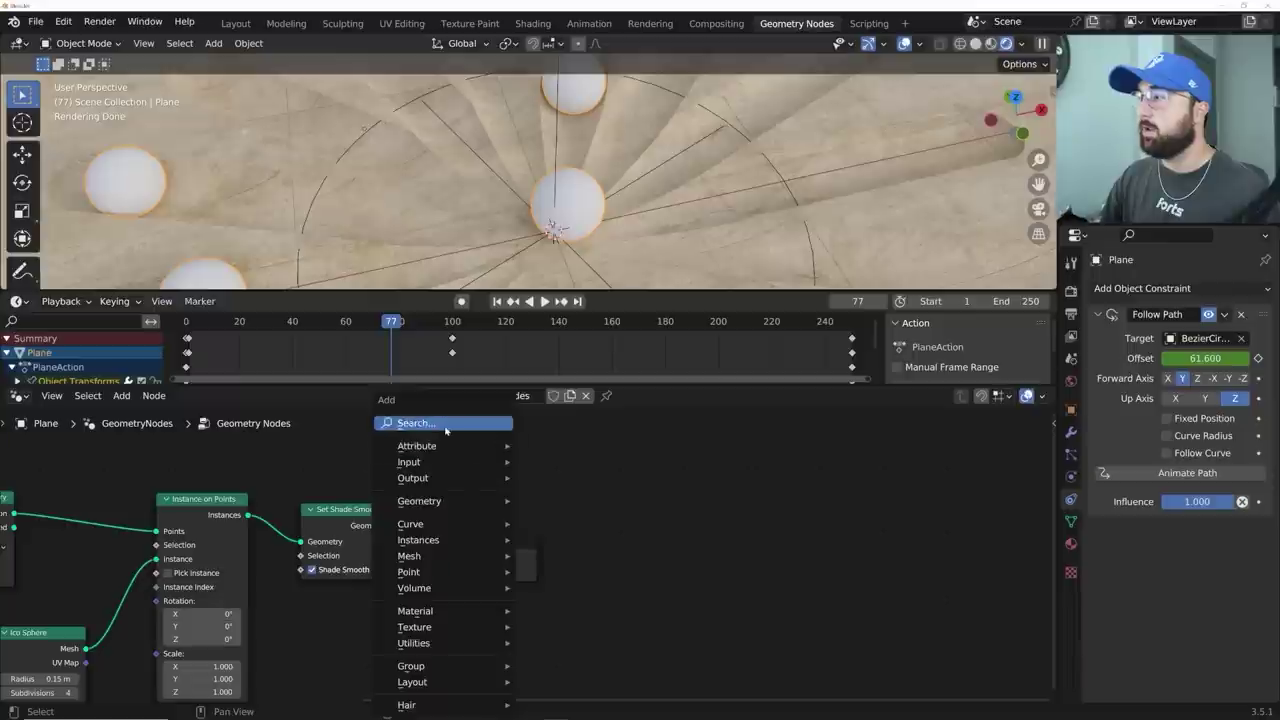
{"action": "type", "text": "set m"}
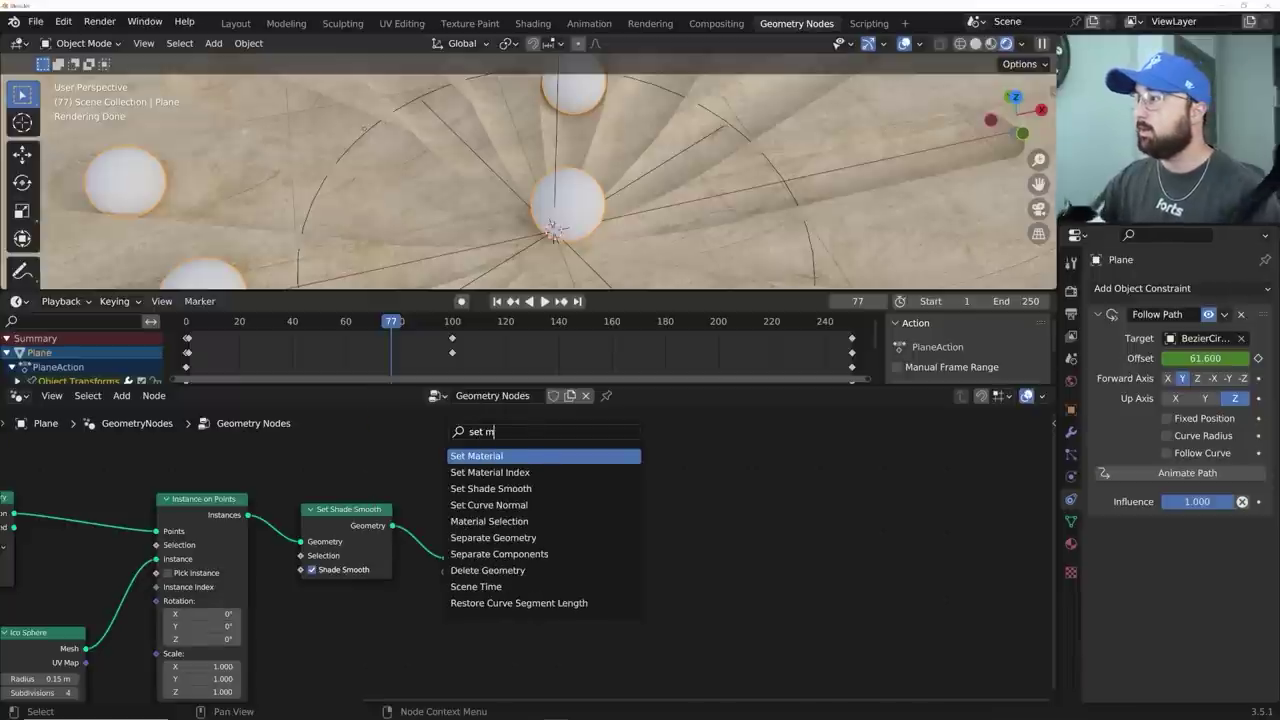
{"action": "left_click", "coordinate": [480, 456]}
{"action": "left_click", "coordinate": [480, 535]}
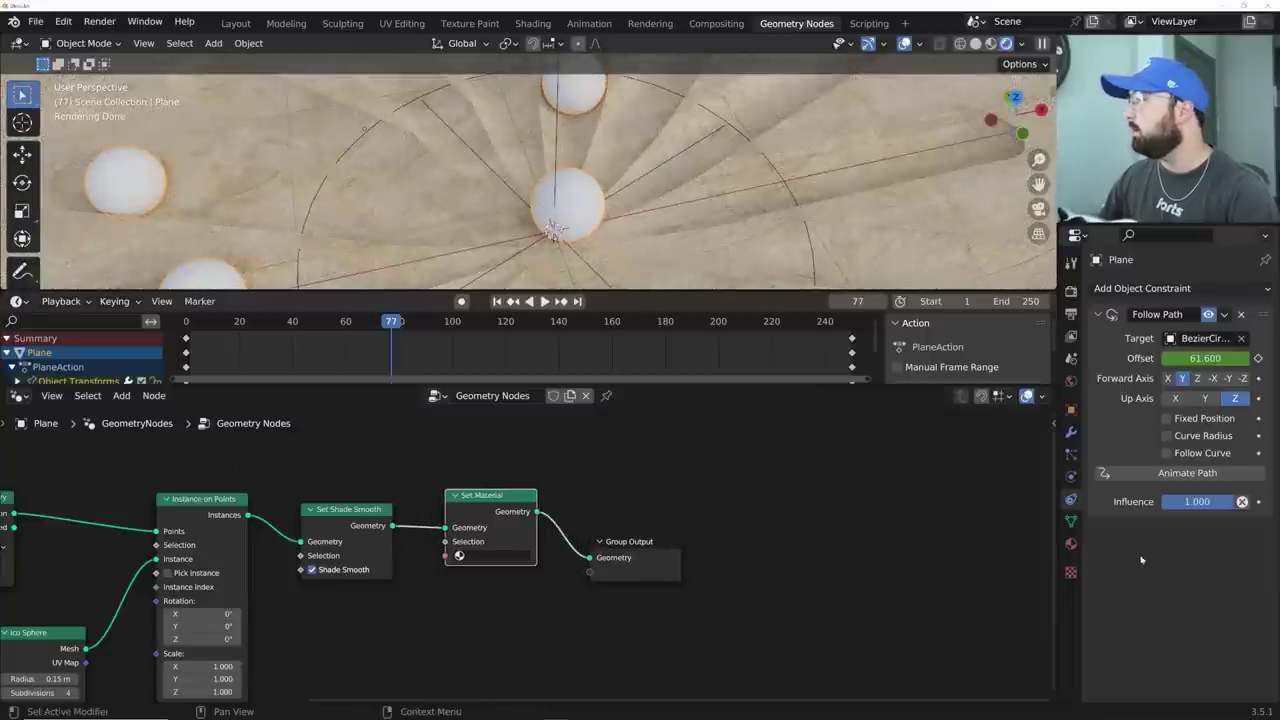
- Create a new material on the spheres object with Metallic 1 and Roughness 0.117
{"action": "left_click", "coordinate": [1071, 543]}
{"action": "left_click", "coordinate": [1190, 356]}
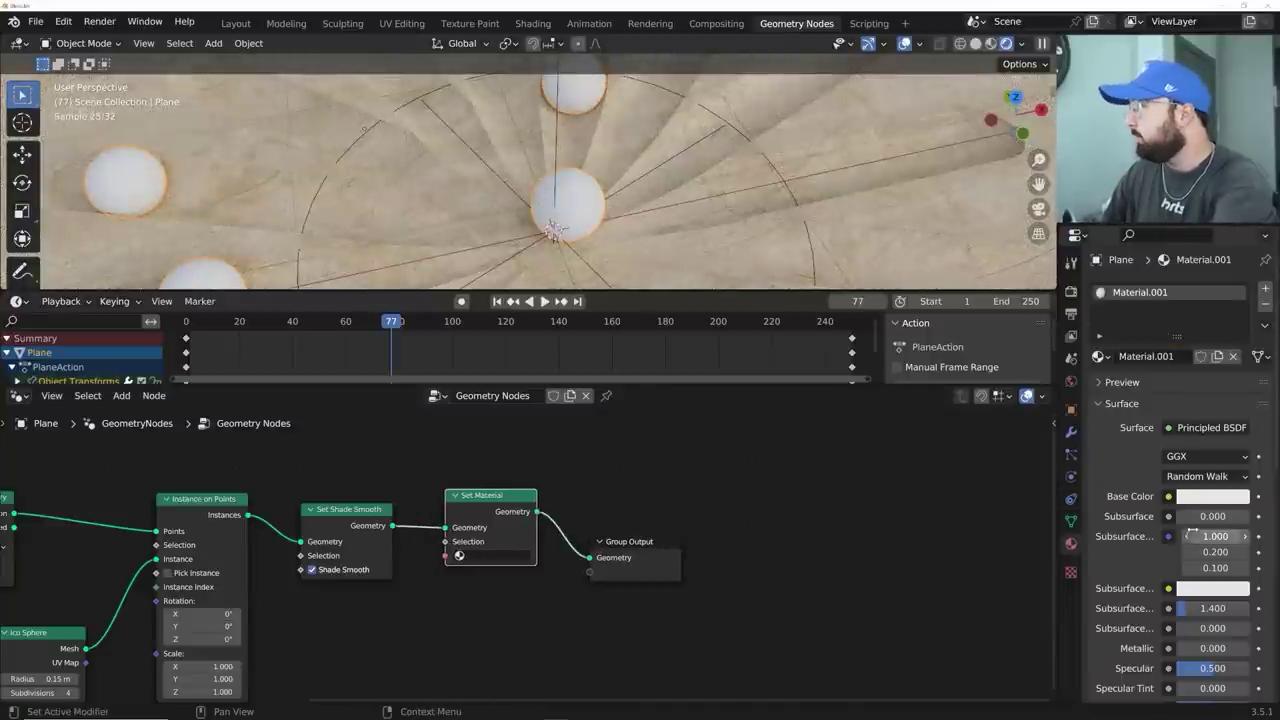
{"action": "mouse_move", "coordinate": [1188, 648]}
{"action": "left_mouse_down"}
{"action": "mouse_move", "coordinate": [1250, 650]}
{"action": "mouse_move", "coordinate": [1186, 668]}
{"action": "left_mouse_up"}
{"action": "scroll", "coordinate": [1222, 668], "scroll_direction": "down", "scroll_amount": 1}
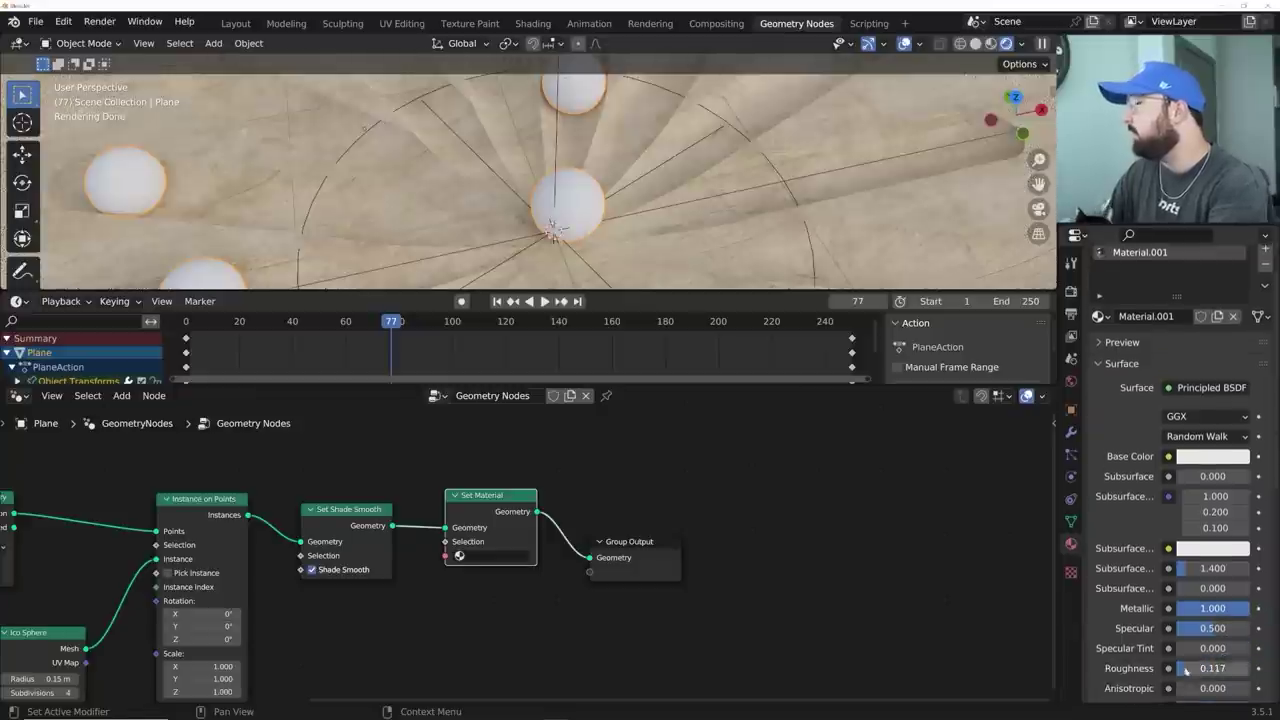
- Assign Material.001 to the spheres in the Set Material node
{"action": "left_click", "coordinate": [460, 556]}
{"action": "left_click", "coordinate": [486, 590]}
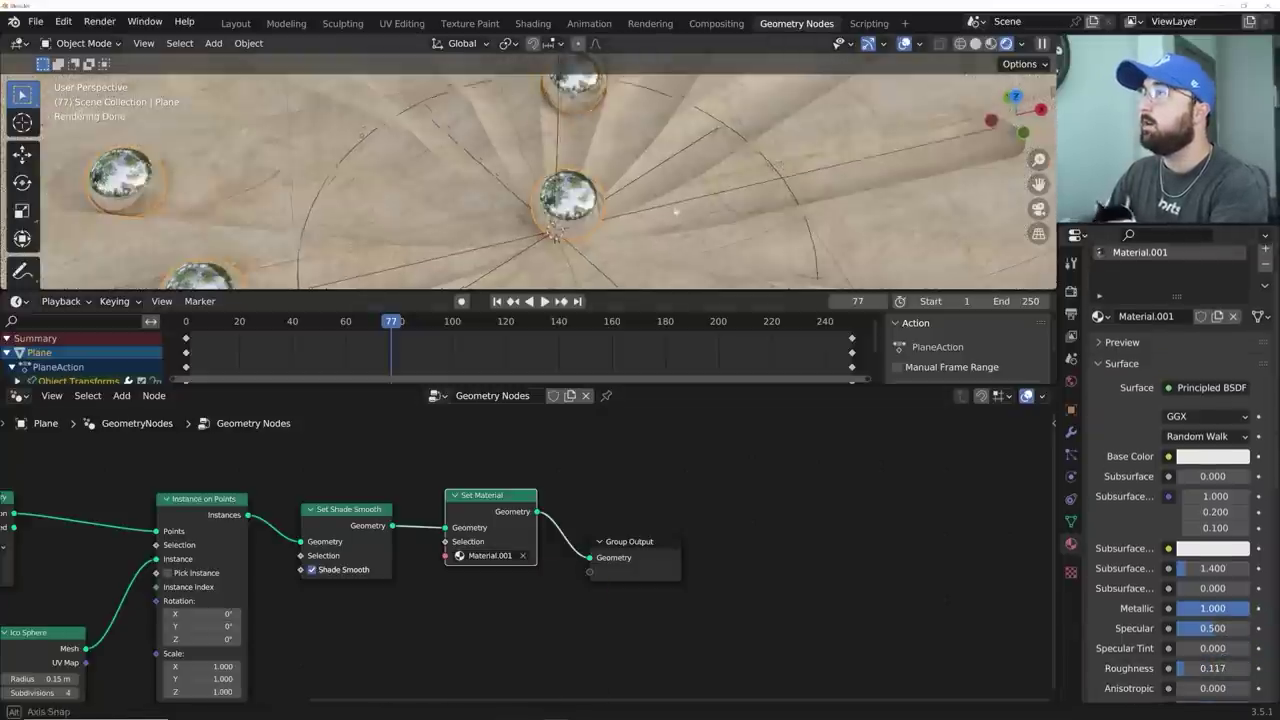
{"action": "middle_click_drag", "start_coordinate": [674, 211], "coordinate": [750, 150]}
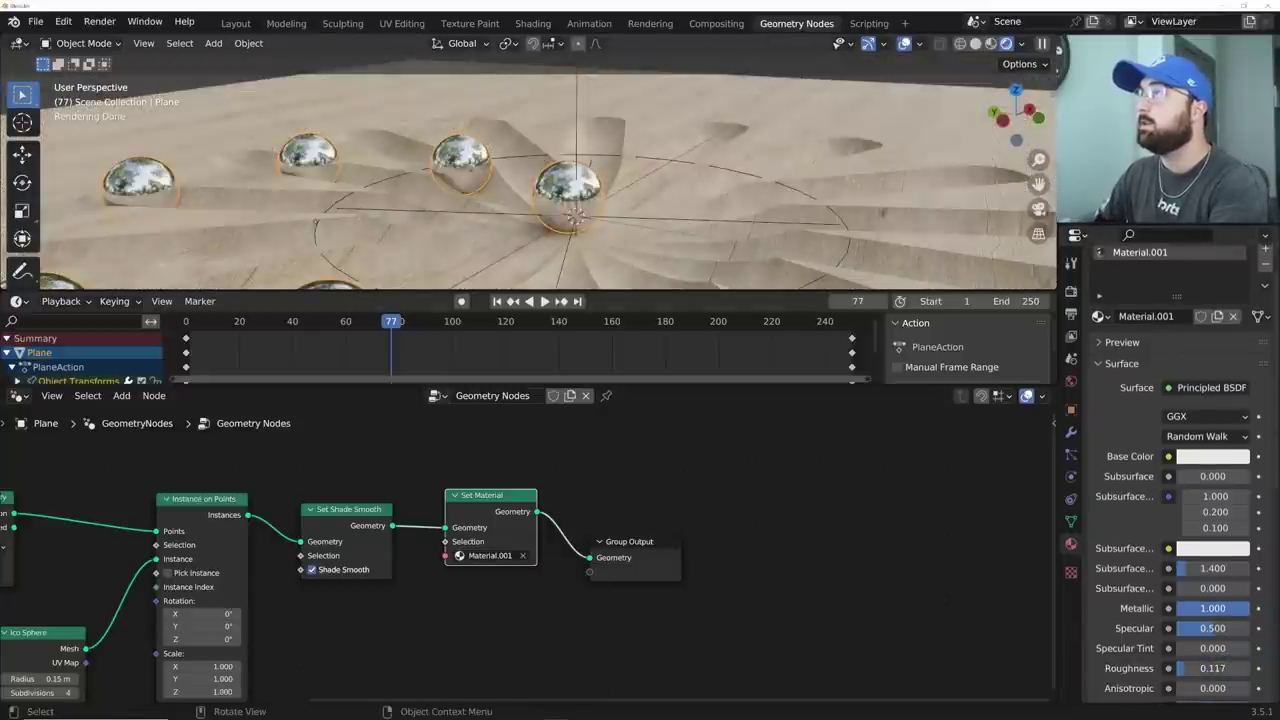
- Play the animation in the Layout workspace and examine the metallic spheres in the wooden grooves from several angles
{"action": "left_click", "coordinate": [235, 24]}
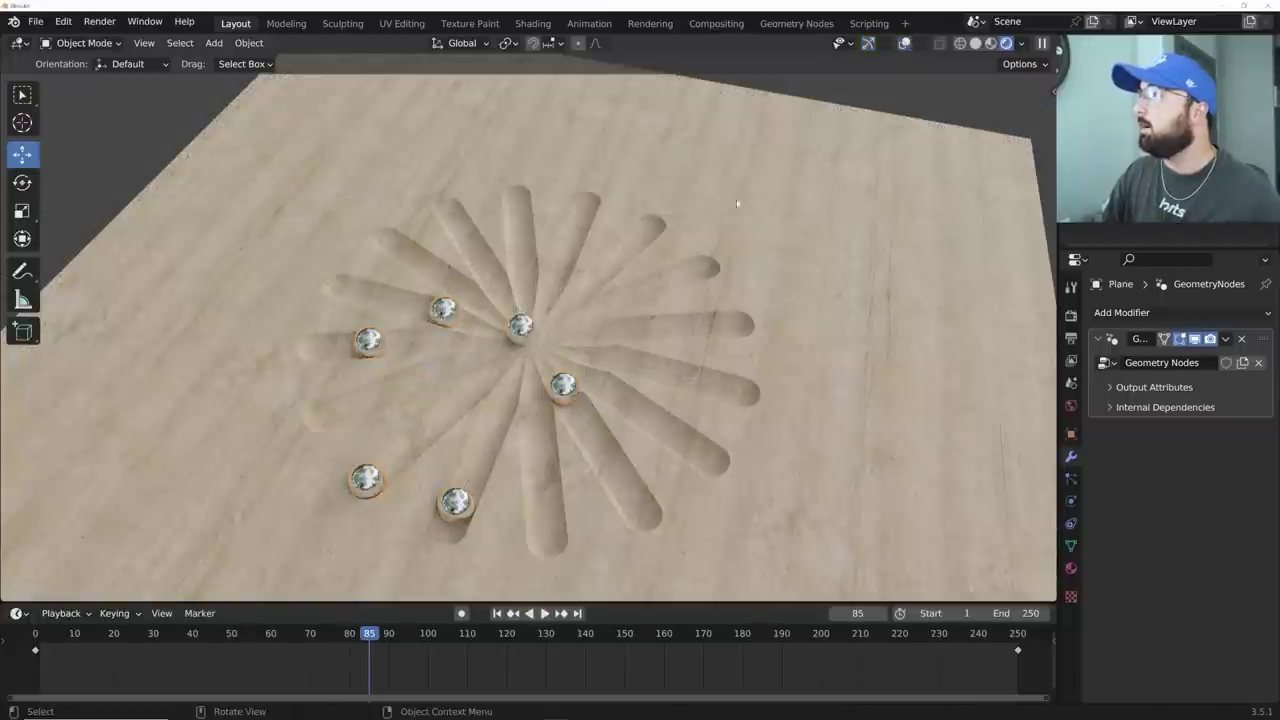
{"action": "key", "text": "space"}
{"action": "middle_click_drag", "start_coordinate": [689, 309], "coordinate": [589, 374]}
{"action": "key", "text": "space"}
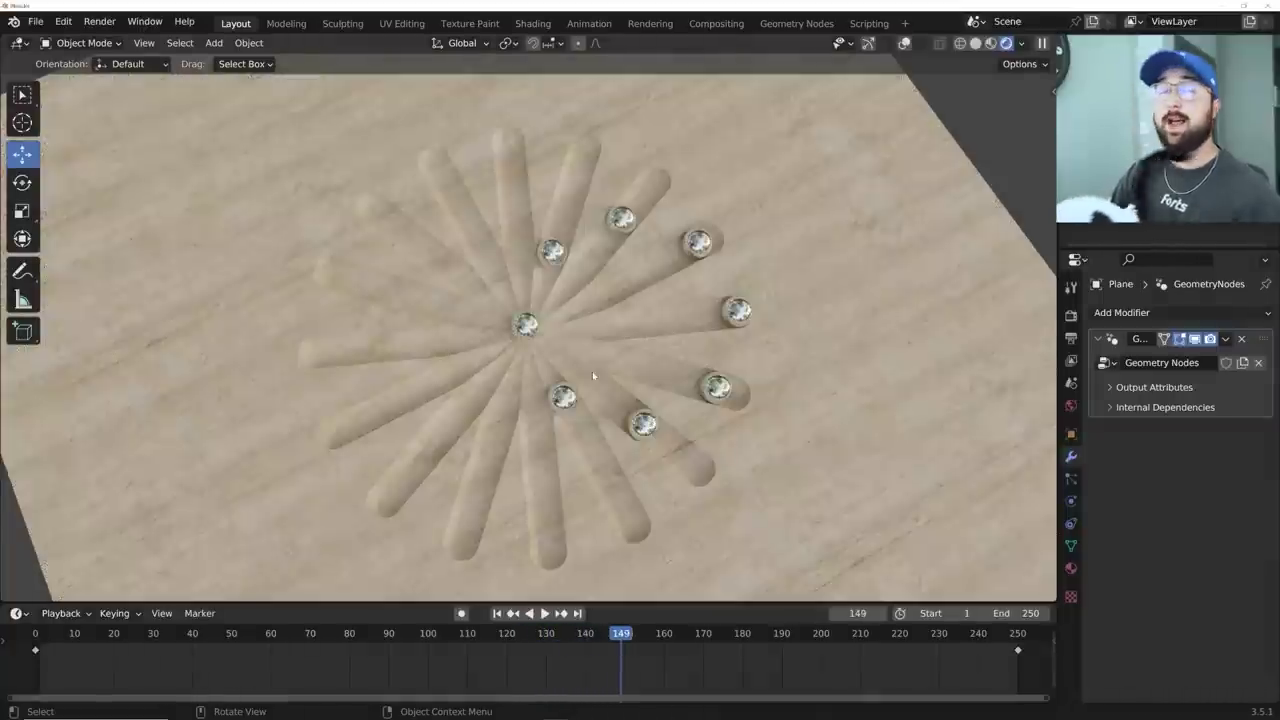
{"action": "middle_click_drag", "start_coordinate": [592, 371], "coordinate": [619, 355]}
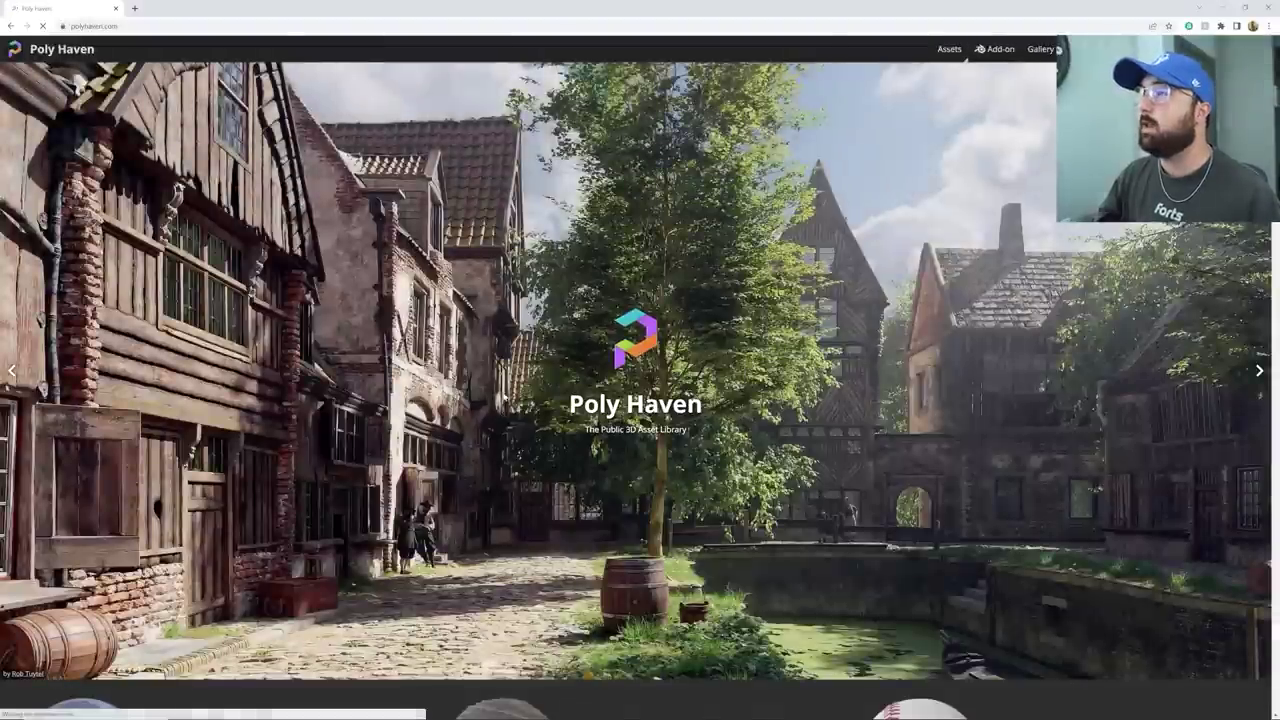
- Switch to the Poly Haven website, browse its Indoor HDRIs and open the Brown Photostudio 06 page
{"action": "scroll", "coordinate": [120, 409], "scroll_direction": "down", "scroll_amount": 3}
{"action": "left_click", "coordinate": [120, 409]}
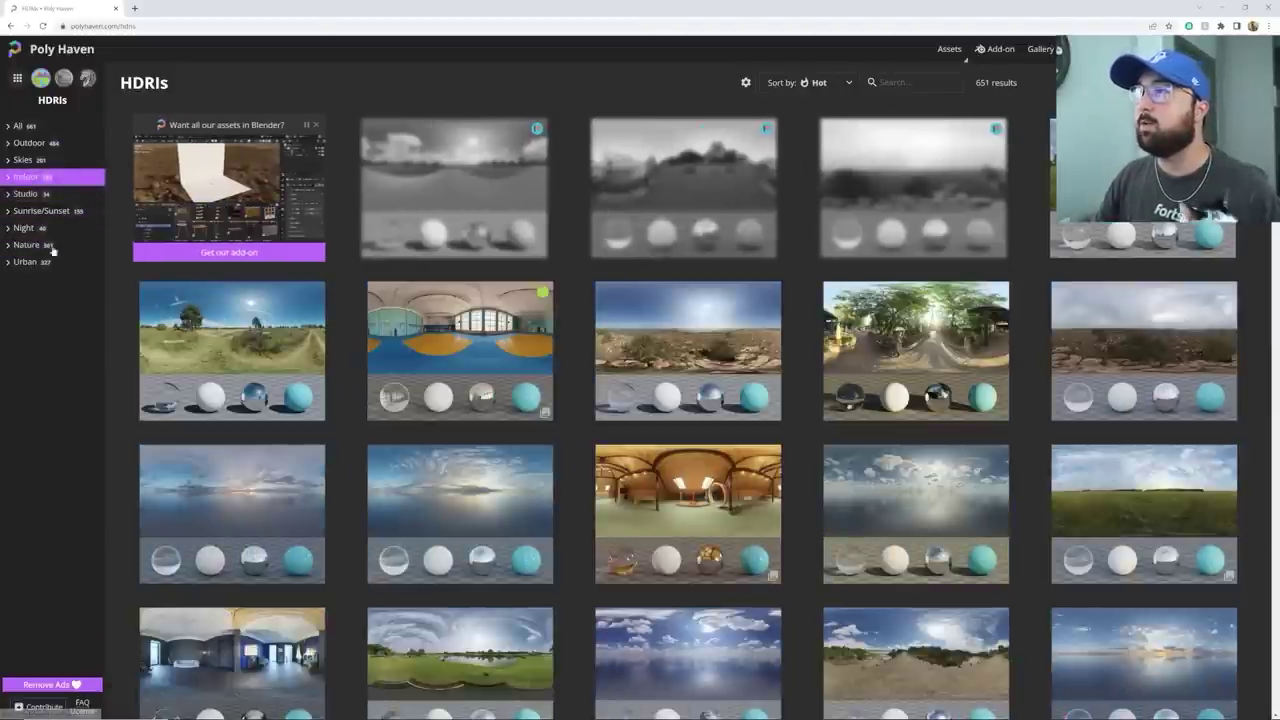
{"action": "scroll", "coordinate": [390, 448], "scroll_direction": "down", "scroll_amount": 5}
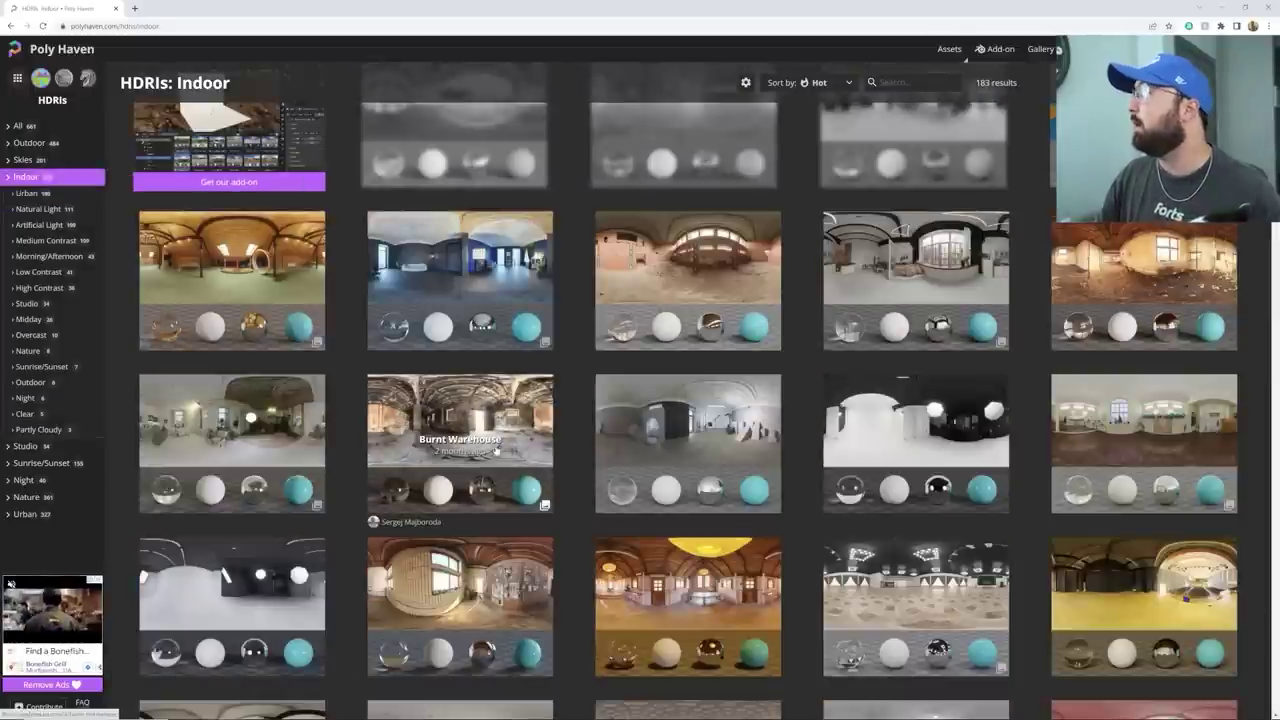
{"action": "scroll", "coordinate": [558, 443], "scroll_direction": "down", "scroll_amount": 4}
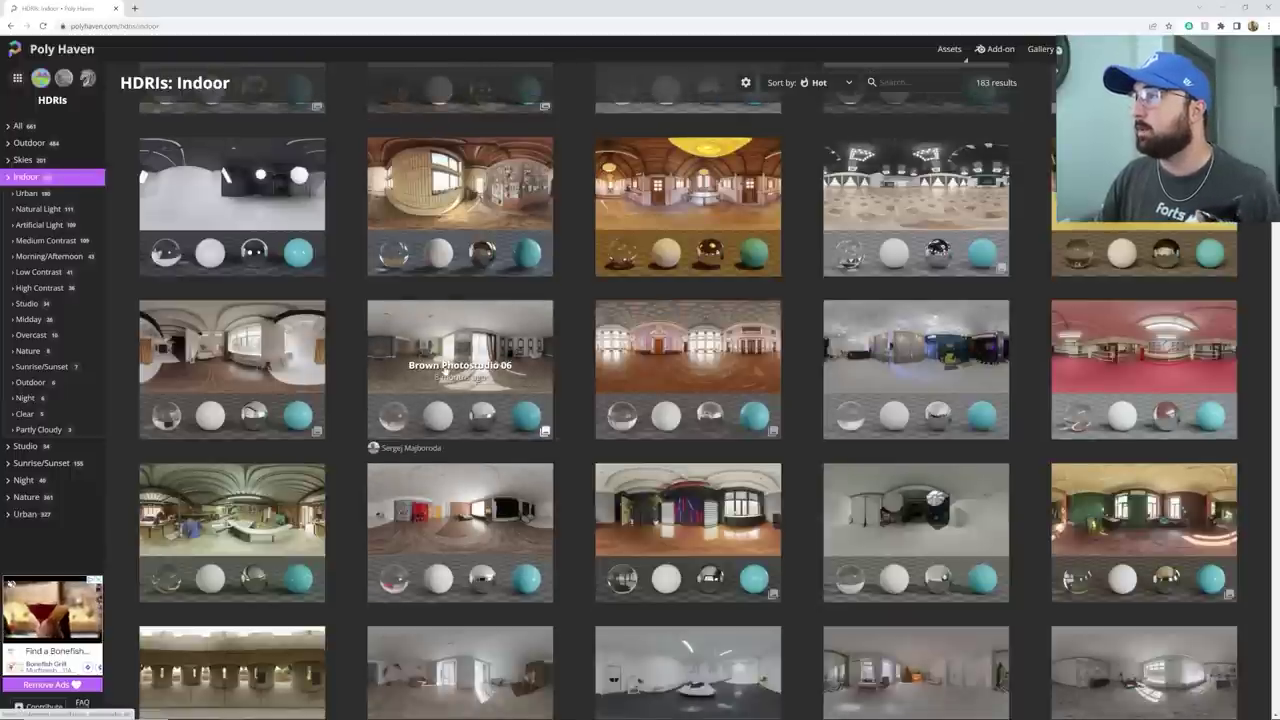
{"action": "left_click", "coordinate": [445, 370]}
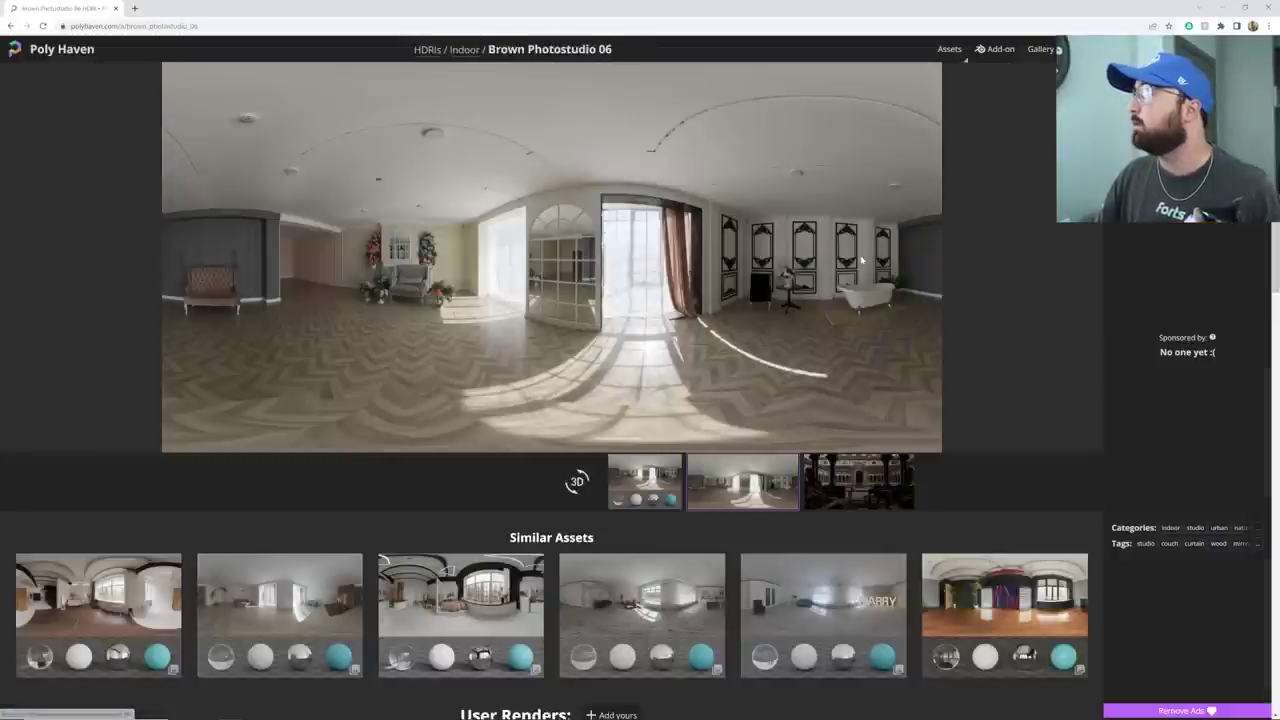
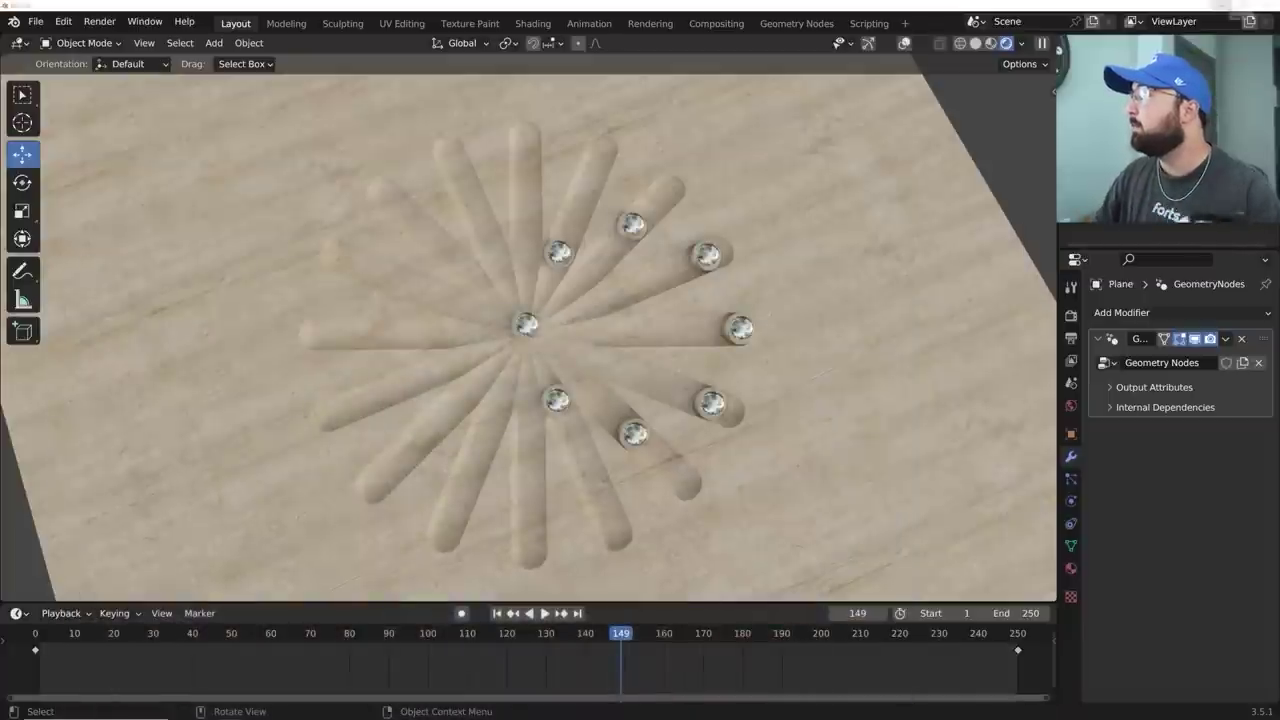
- Turn Scene World back on for the rendered viewport in Blender
{"action": "left_click", "coordinate": [1021, 43]}
{"action": "left_click", "coordinate": [930, 139]}
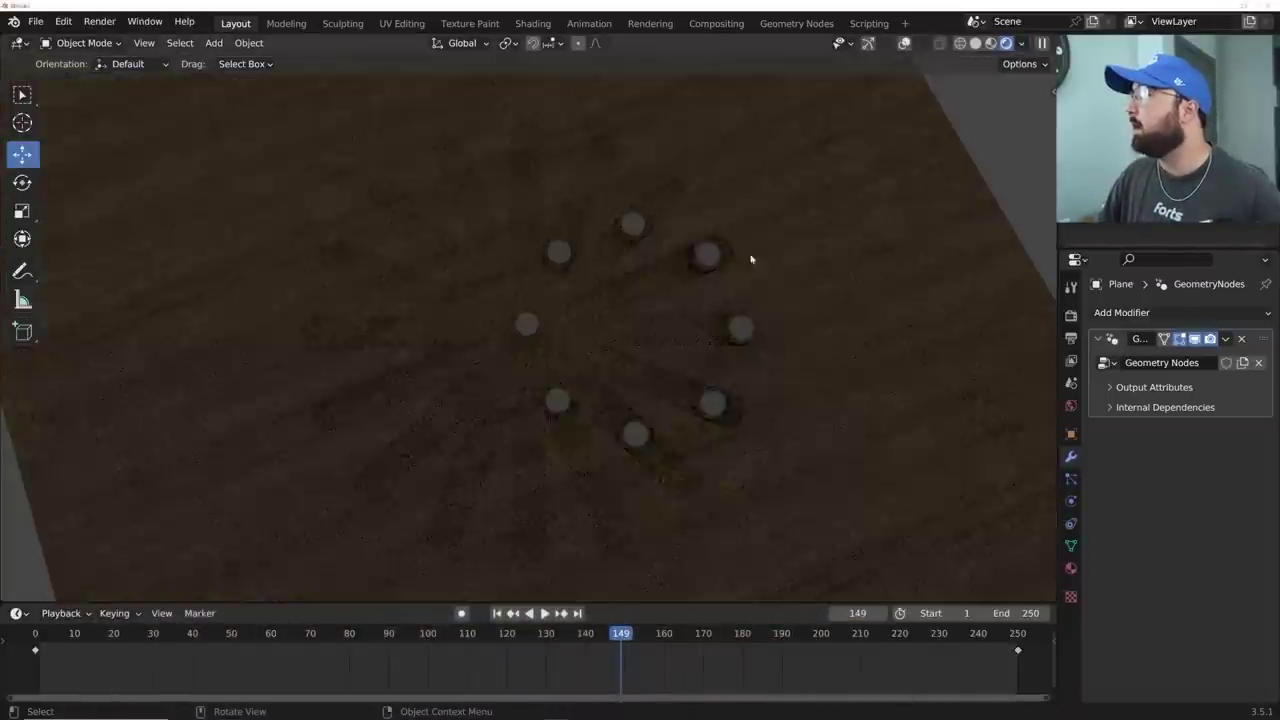
{"action": "middle_click_drag", "start_coordinate": [813, 339], "coordinate": [731, 261]}
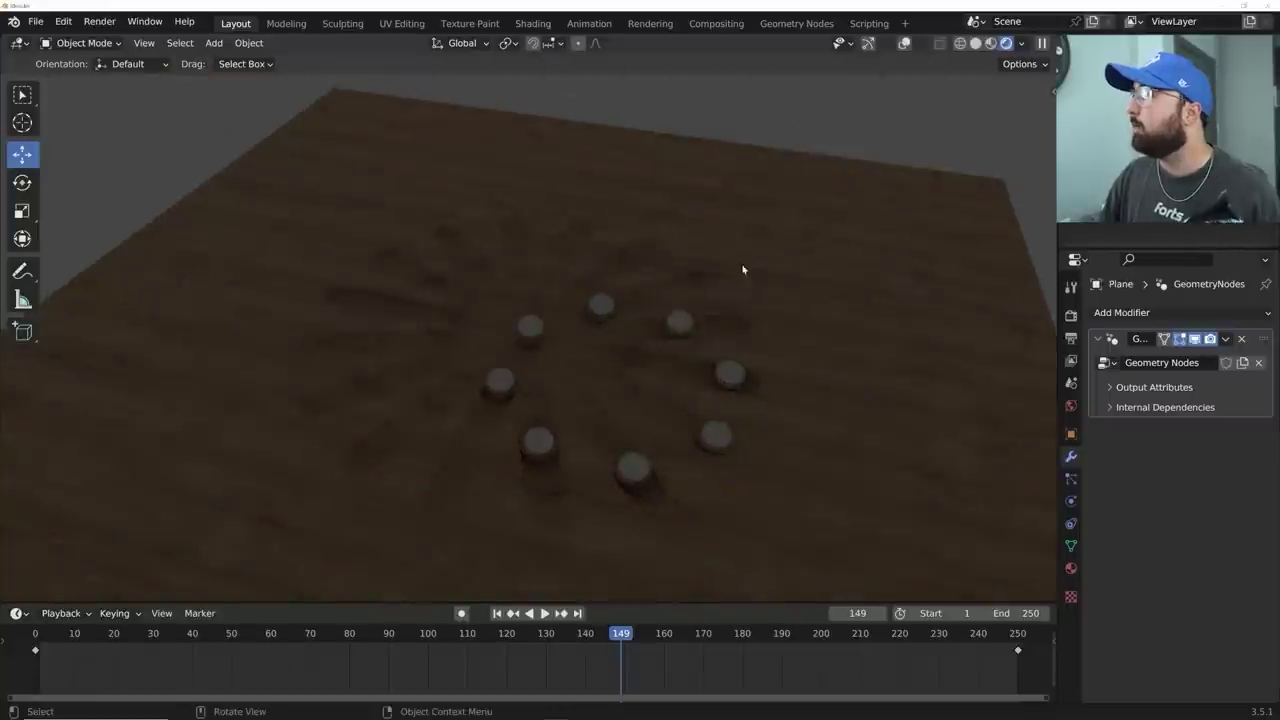
- Use an Environment Texture as the color of the world background
{"action": "left_click", "coordinate": [1070, 405]}
{"action": "left_click", "coordinate": [1166, 413]}
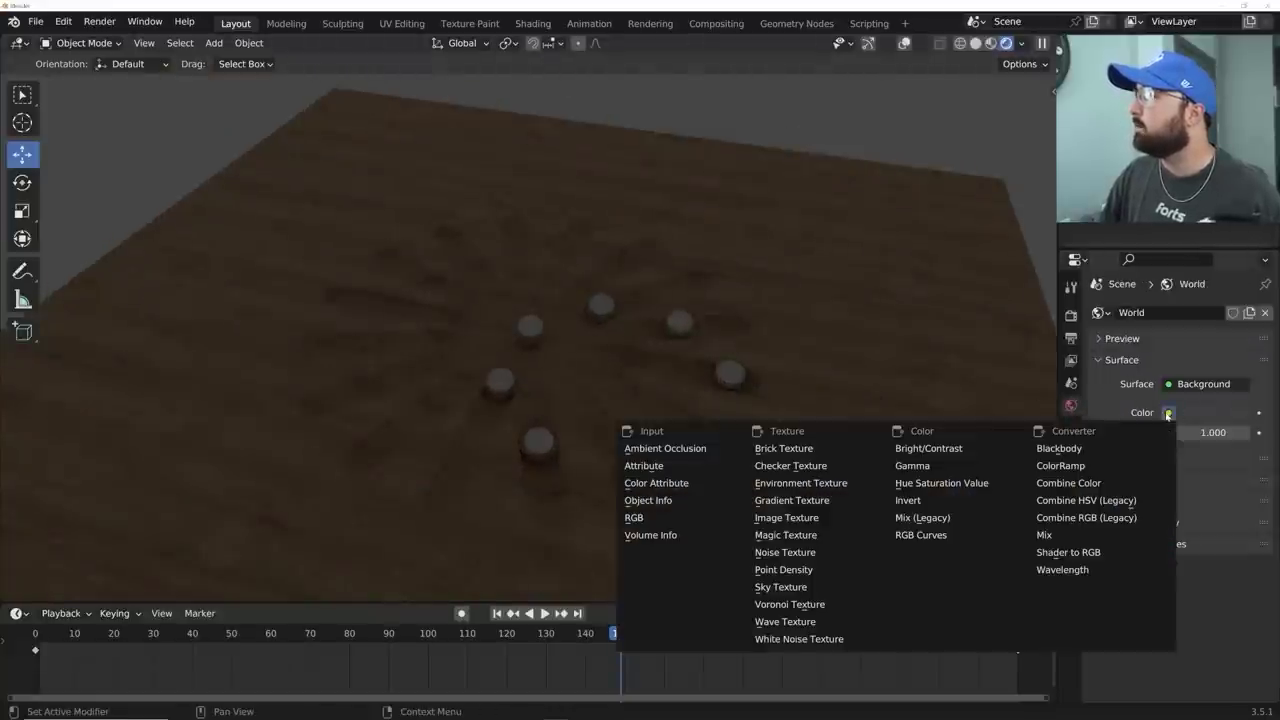
{"action": "left_click", "coordinate": [800, 484]}
- Load the brown_photostudio_06 HDRI from the Desktop folder into the world's Environment Texture
{"action": "left_click", "coordinate": [1207, 430]}
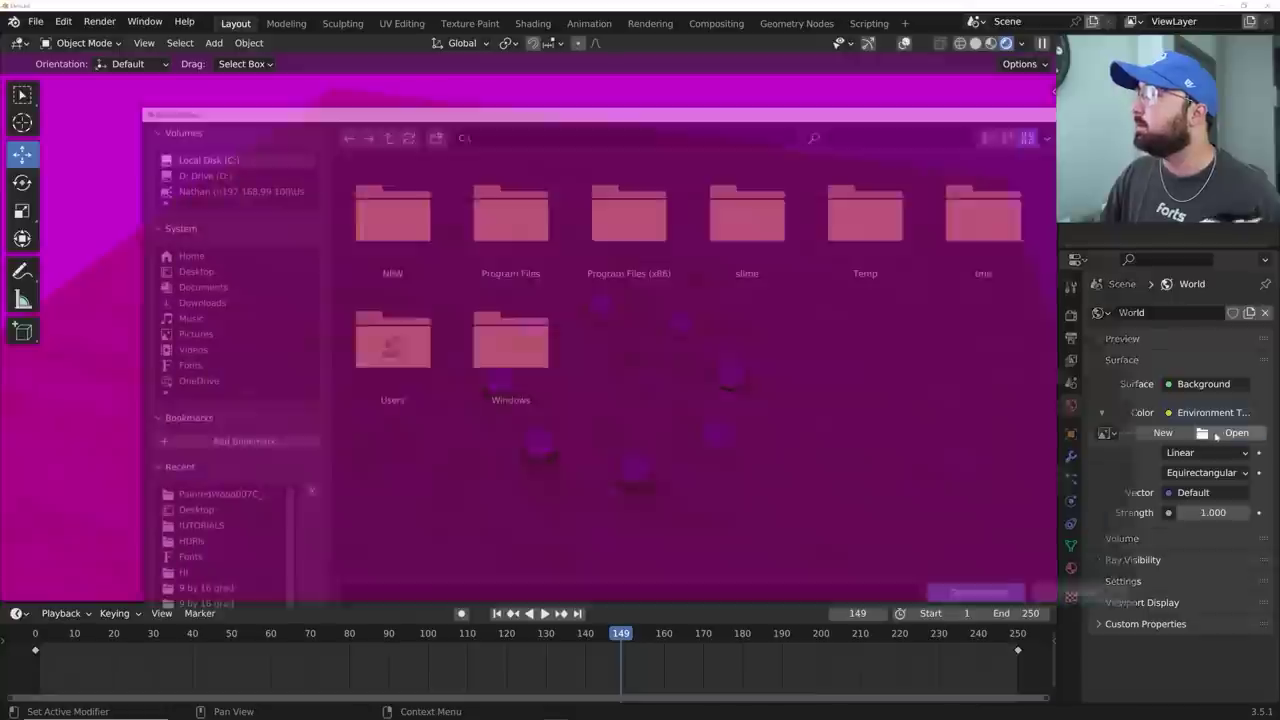
{"action": "left_click", "coordinate": [190, 269]}
{"action": "scroll", "coordinate": [774, 396], "scroll_direction": "down", "scroll_amount": 3}
{"action": "scroll", "coordinate": [774, 396], "scroll_direction": "down", "scroll_amount": 13}
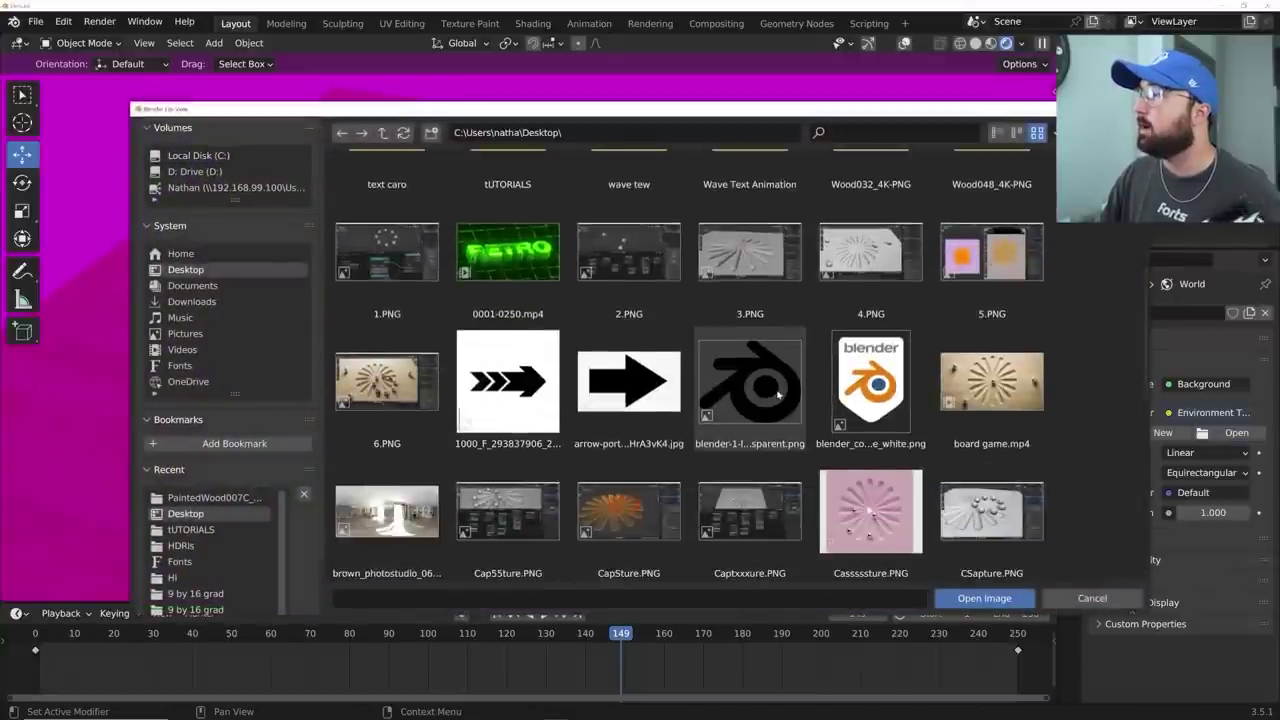
{"action": "scroll", "coordinate": [712, 424], "scroll_direction": "down", "scroll_amount": 3}
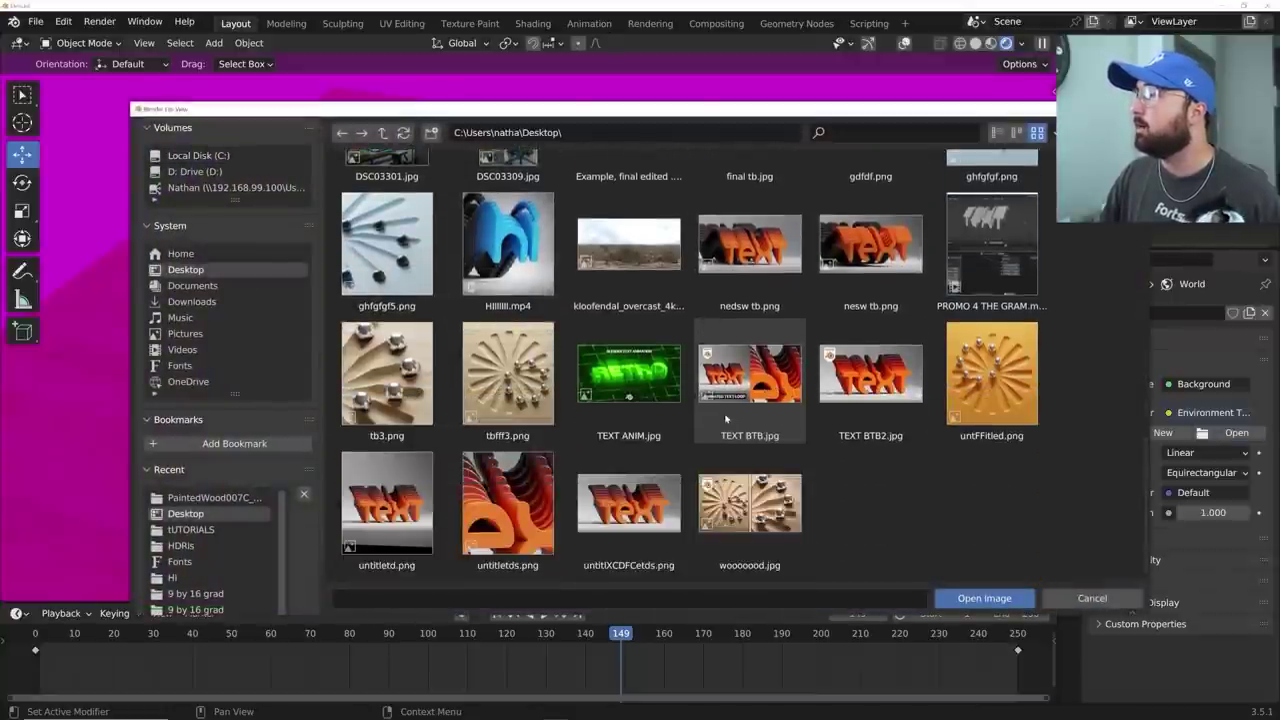
{"action": "scroll", "coordinate": [728, 424], "scroll_direction": "up", "scroll_amount": 10}
{"action": "double_click", "coordinate": [386, 410]}
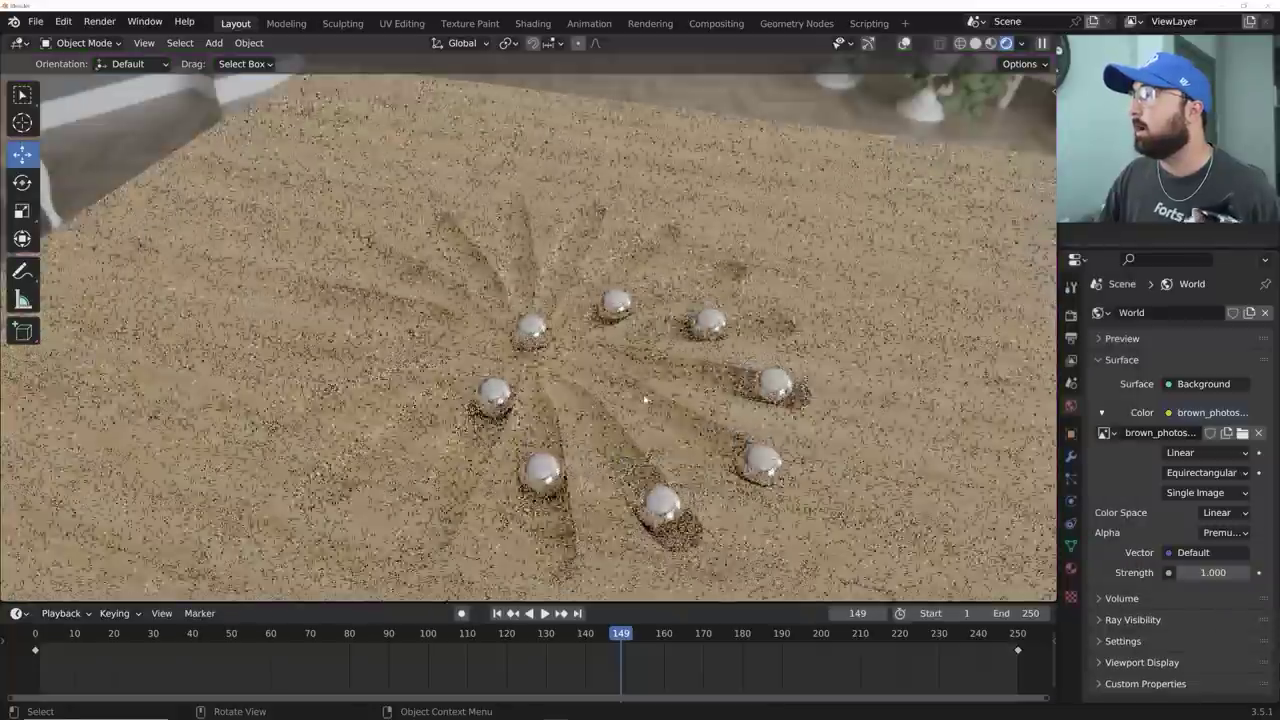
- Set the strength of the world background to 0.3
{"action": "middle_click_drag", "start_coordinate": [645, 399], "coordinate": [775, 352]}
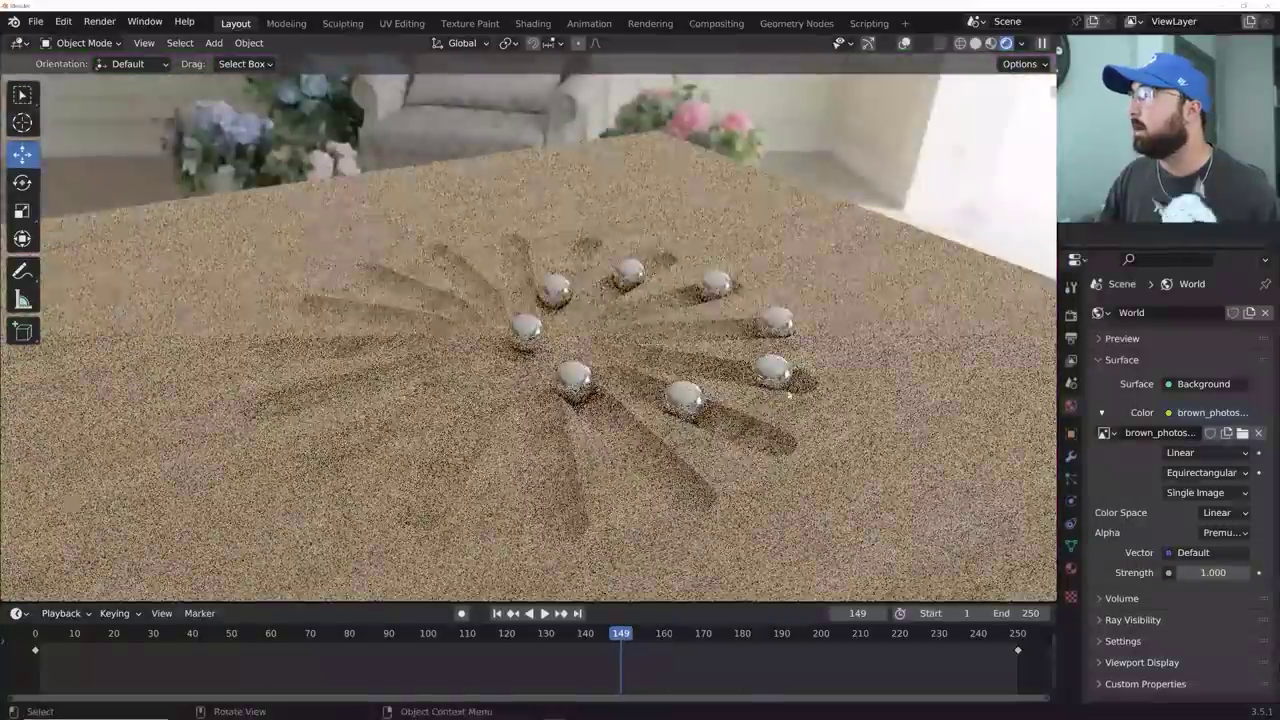
{"action": "left_click", "coordinate": [1215, 572]}
{"action": "type", "text": ".3"}
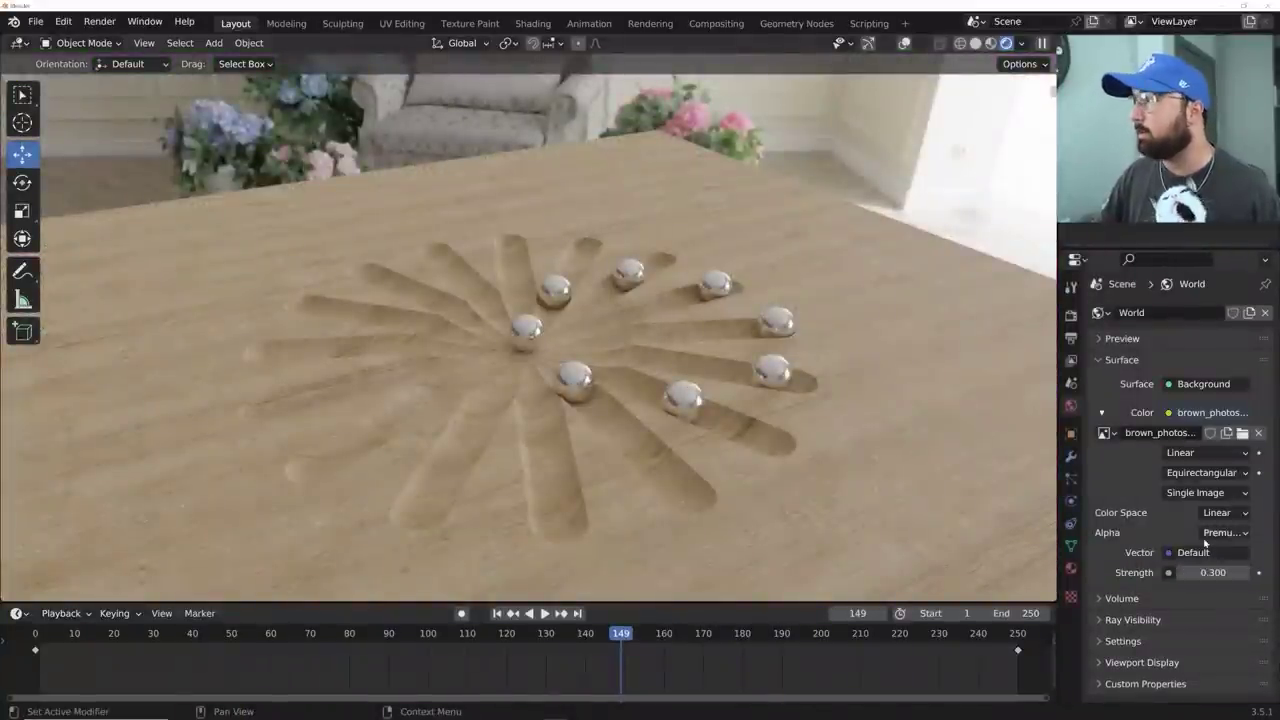
{"action": "key", "text": "Return"}
- Examine the HDRI lighting and reflections on the spheres and wooden grooves from above, close up and from several angles
{"action": "middle_click_drag", "start_coordinate": [646, 366], "coordinate": [711, 323]}
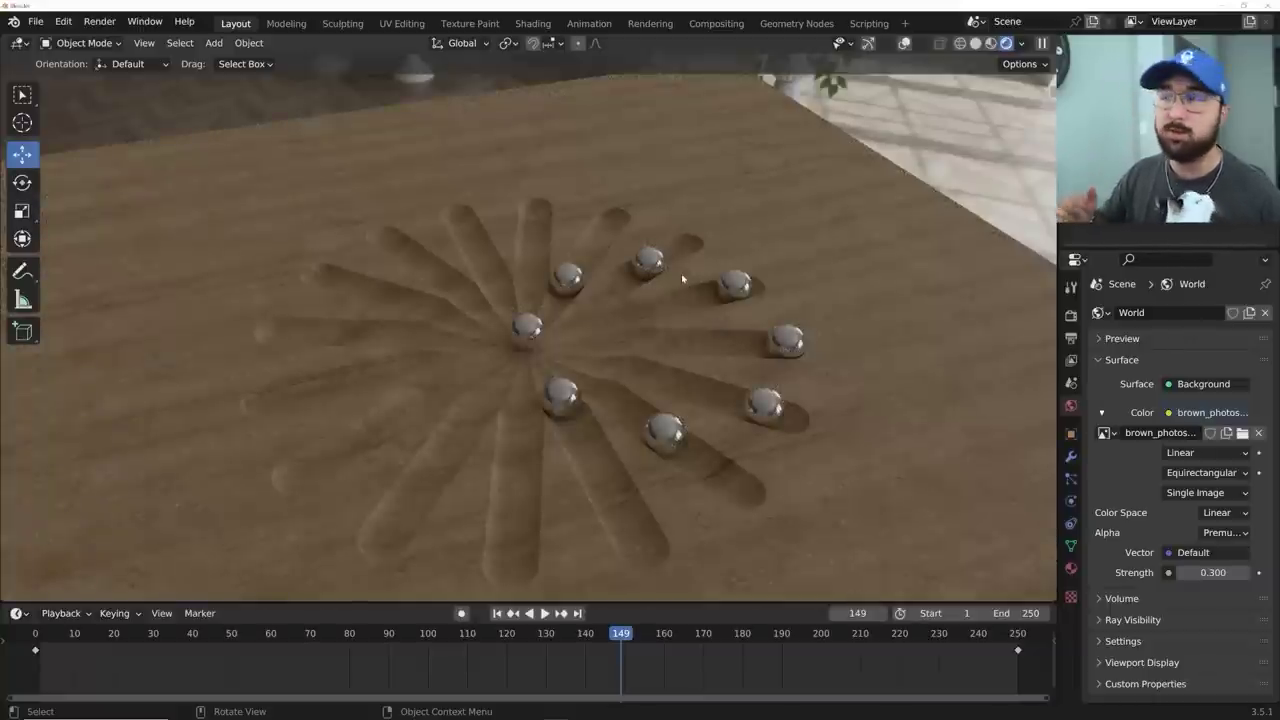
{"action": "middle_click_drag", "start_coordinate": [654, 334], "coordinate": [580, 380]}
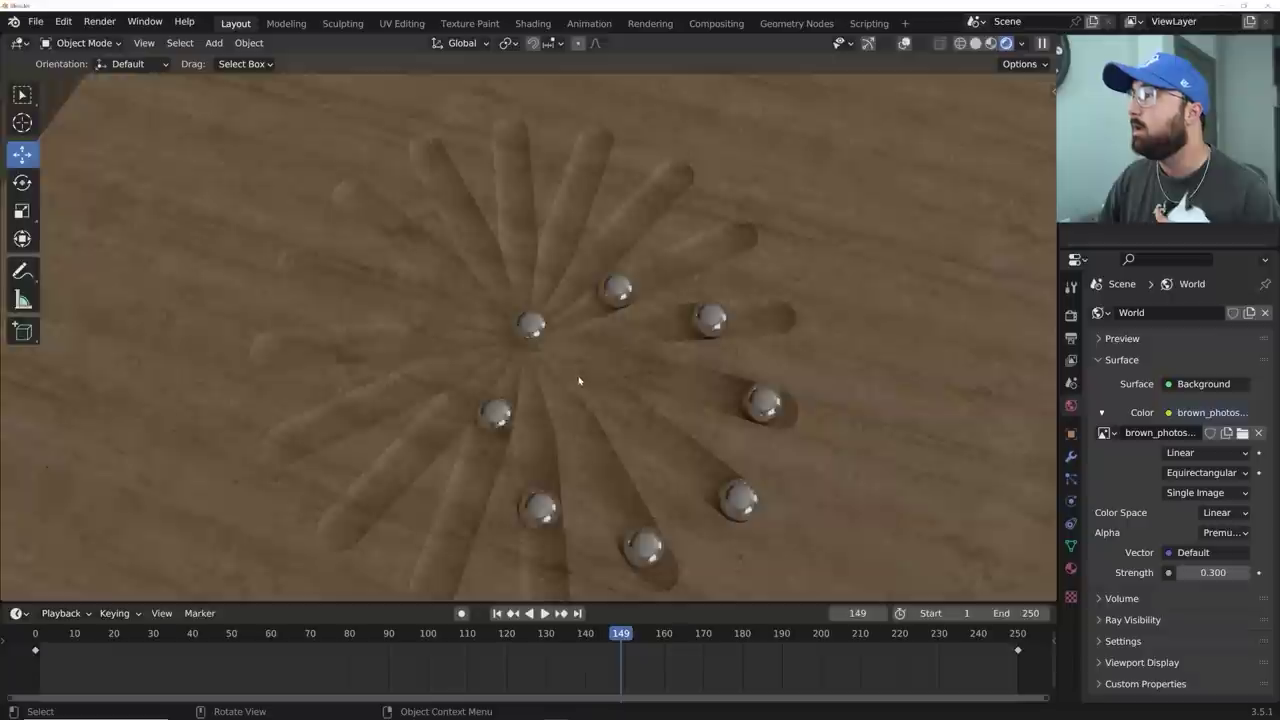
{"action": "scroll", "coordinate": [533, 371], "scroll_direction": "up", "scroll_amount": 6}
{"action": "middle_click_drag", "start_coordinate": [508, 322], "coordinate": [535, 321]}
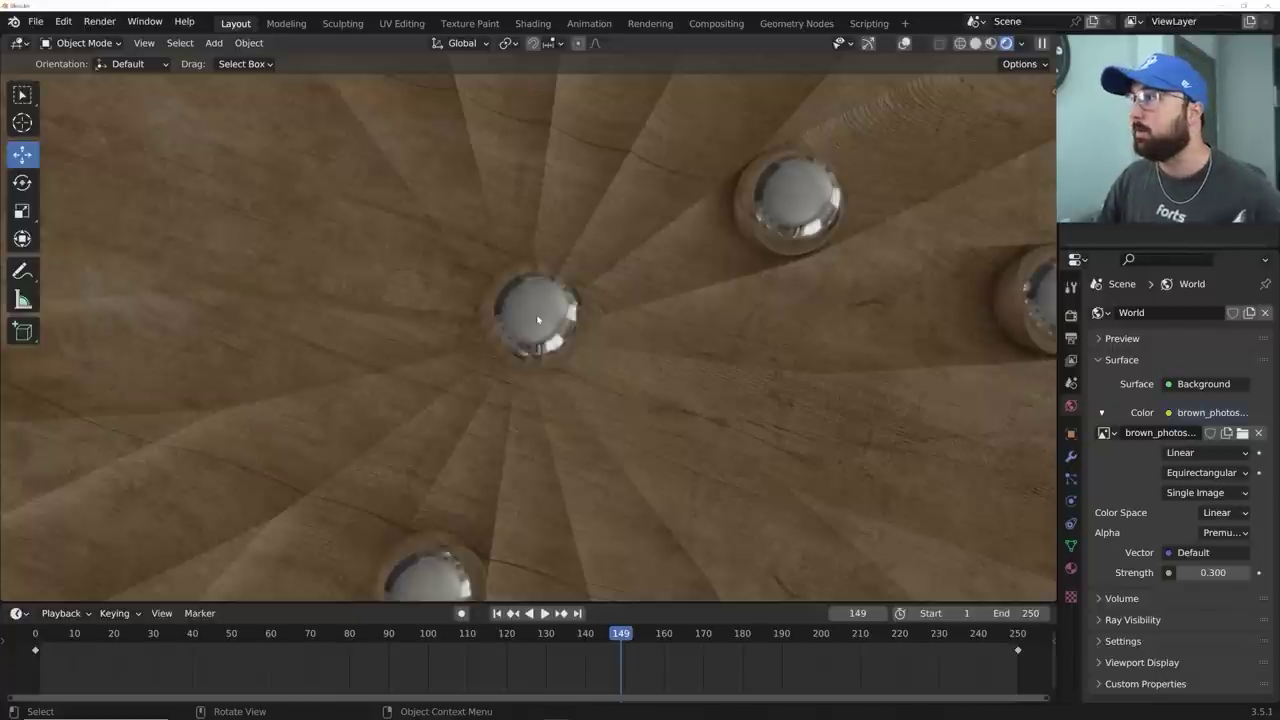
{"action": "scroll", "coordinate": [557, 318], "scroll_direction": "down", "scroll_amount": 4}
{"action": "key", "text": "grave"}
{"action": "left_click", "coordinate": [560, 310]}
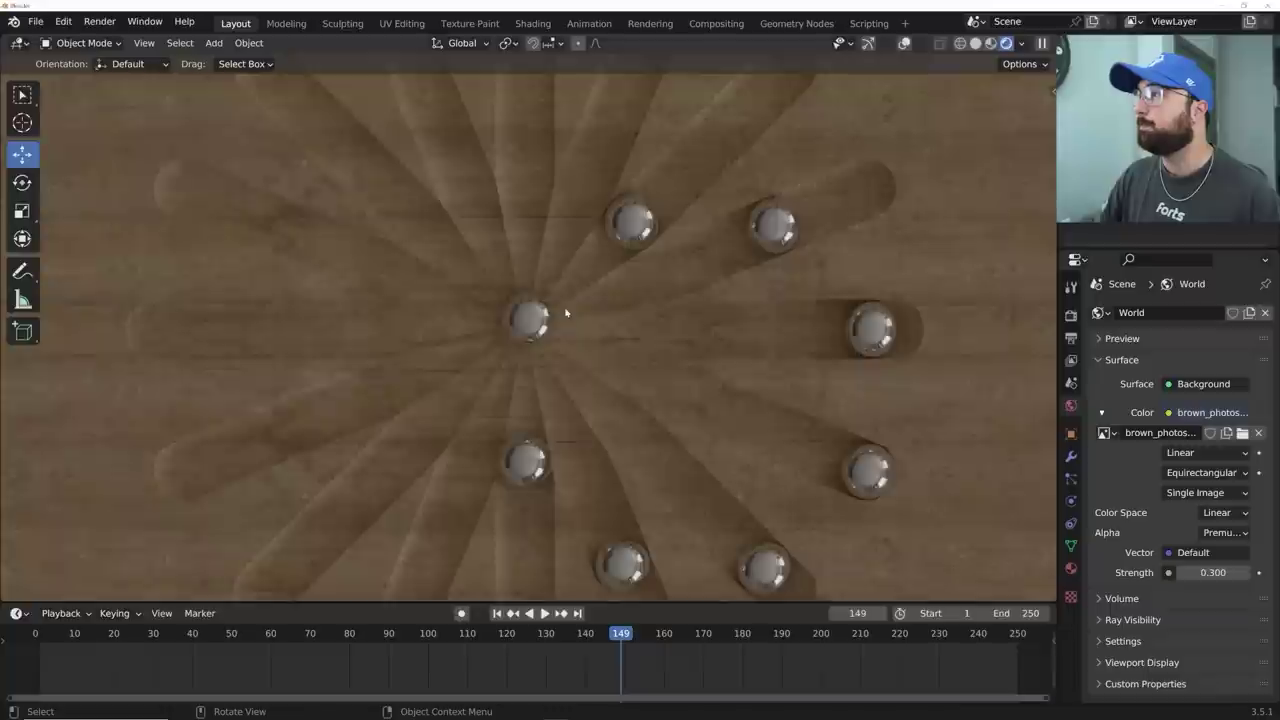
{"action": "scroll", "coordinate": [563, 315], "scroll_direction": "down", "scroll_amount": 4}
{"action": "middle_click_drag", "start_coordinate": [564, 315], "coordinate": [898, 395]}
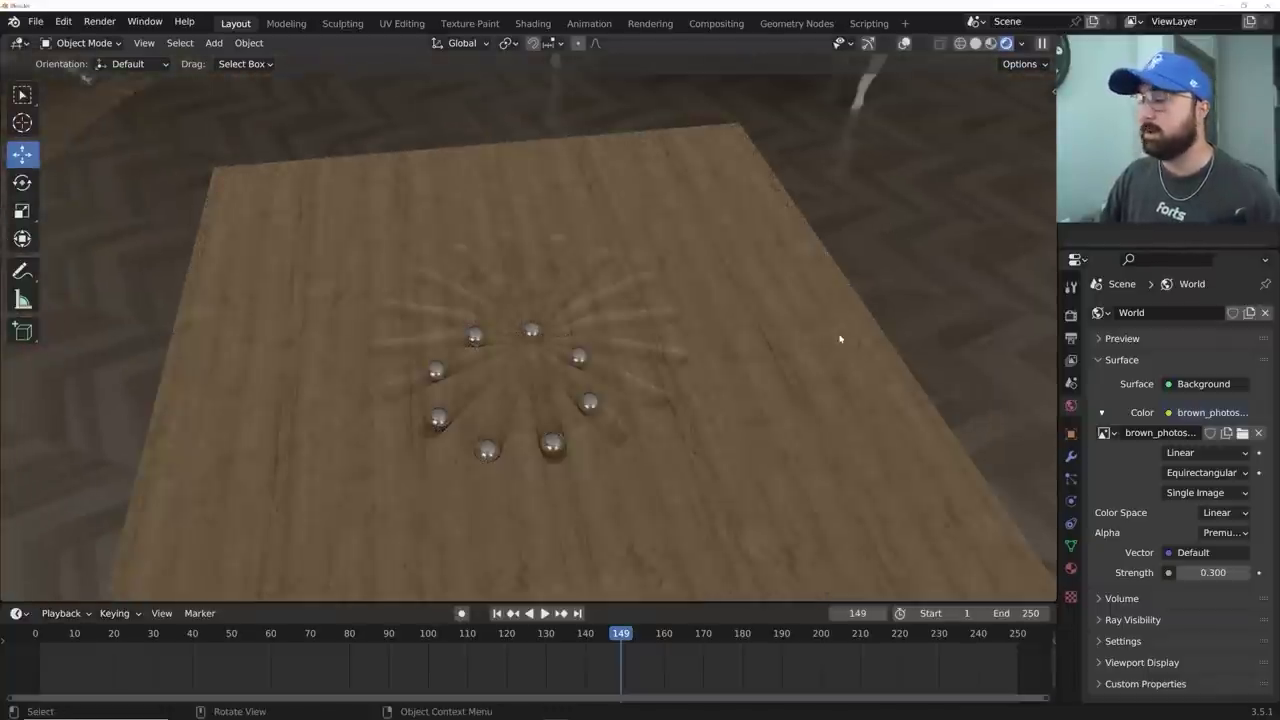
{"action": "key", "text": "grave"}
{"action": "left_click", "coordinate": [748, 209]}
{"action": "middle_click_drag", "start_coordinate": [748, 209], "coordinate": [613, 230]}
- Add an Area light to the scene and turn the viewport overlays and gizmos back on
{"action": "key", "text": "shift+a"}
{"action": "mouse_move", "coordinate": [618, 228]}
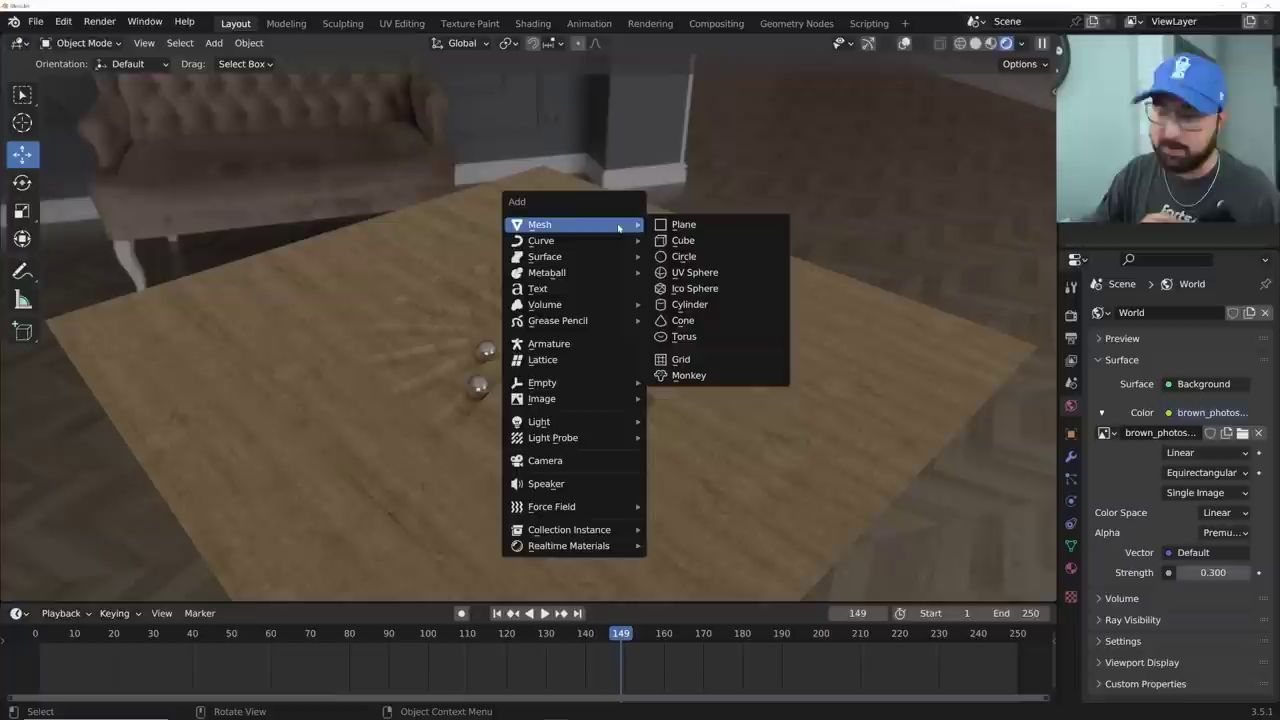
{"action": "mouse_move", "coordinate": [600, 421]}
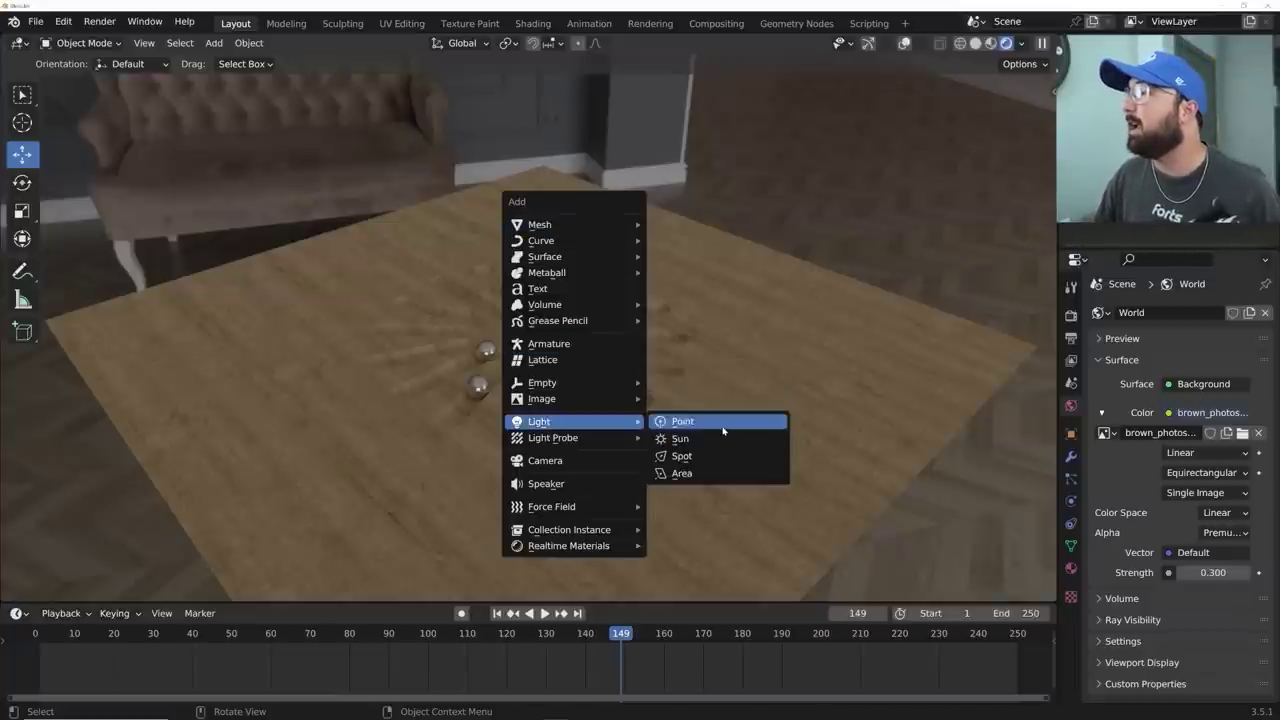
{"action": "left_click", "coordinate": [703, 471]}
{"action": "middle_click_drag", "start_coordinate": [734, 397], "coordinate": [760, 330]}
{"action": "left_click", "coordinate": [904, 43]}
{"action": "left_click", "coordinate": [868, 43]}
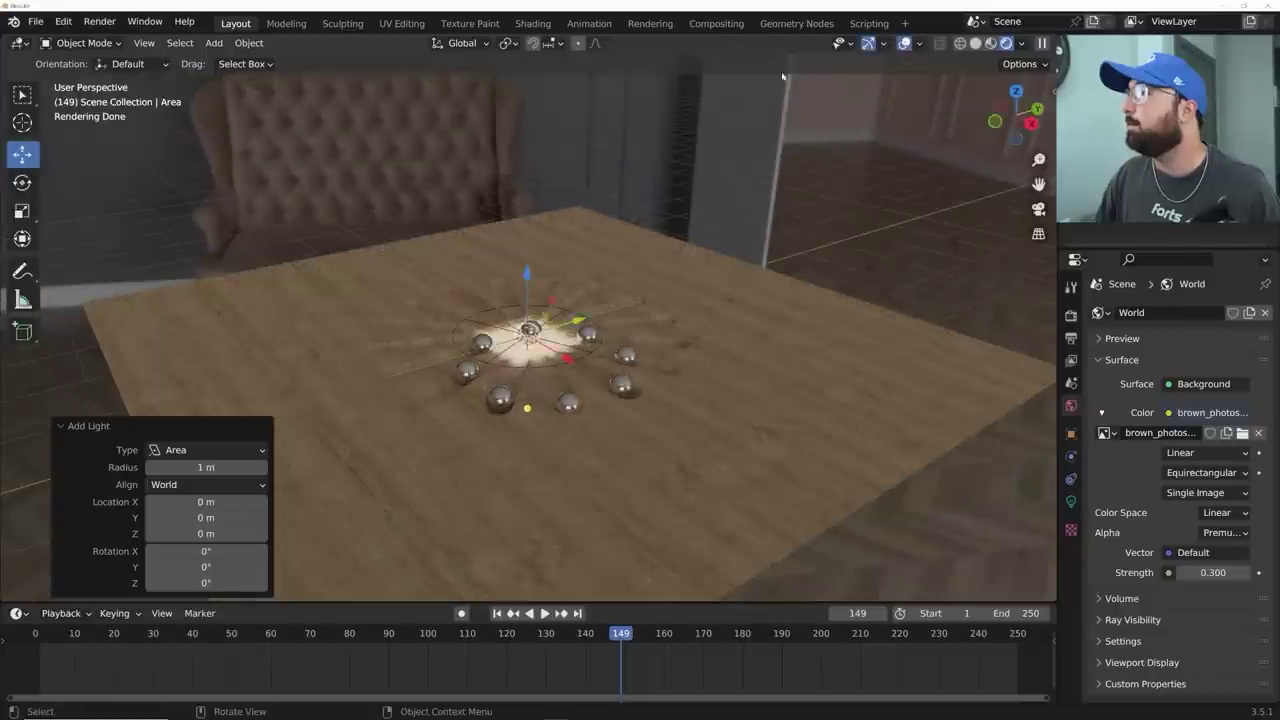
- Move the area light about 5.73 m along Y and rotate it to about -71.7° on X so it faces the plane
{"action": "middle_click_drag", "start_coordinate": [786, 77], "coordinate": [617, 295]}
{"action": "left_click_drag", "start_coordinate": [597, 345], "coordinate": [852, 376]}
{"action": "left_click", "coordinate": [1071, 433]}
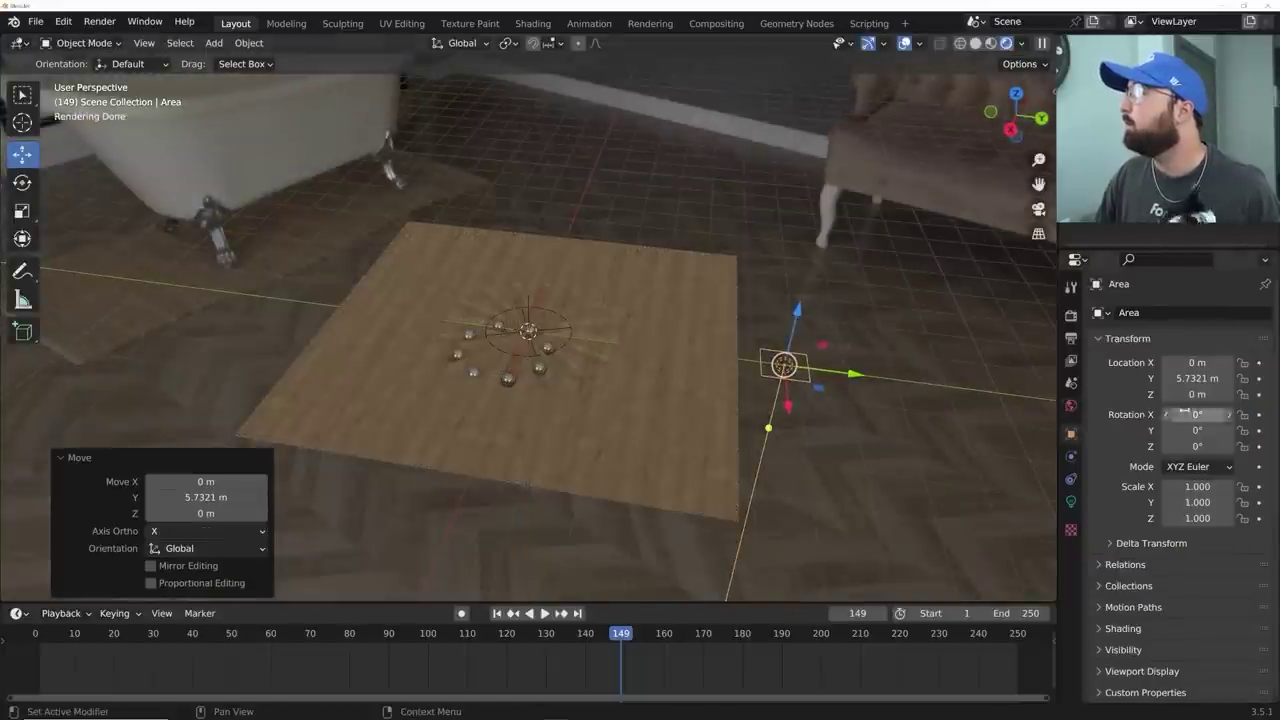
{"action": "left_click_drag", "start_coordinate": [1197, 414], "coordinate": [1149, 414]}
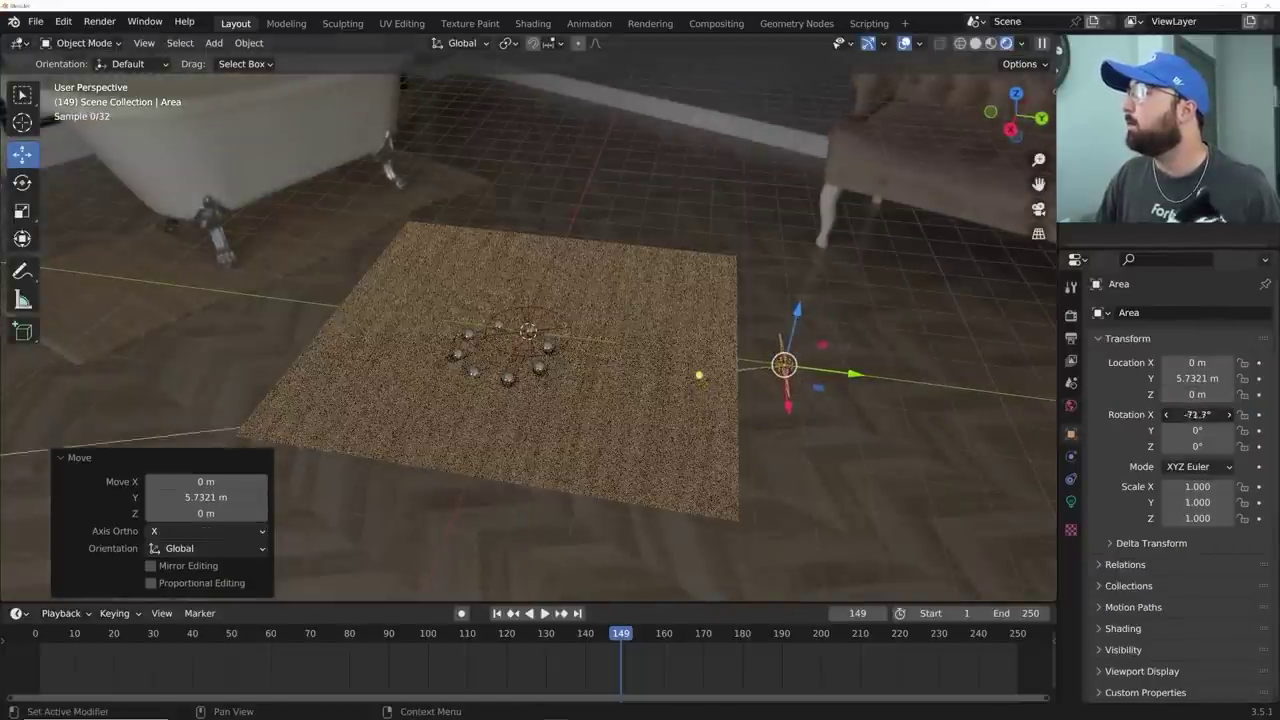
- Scale the area light up about 9.16 times and raise it about 1.16 m along Z
{"action": "middle_click_drag", "start_coordinate": [870, 345], "coordinate": [697, 270]}
{"action": "key", "text": "s"}
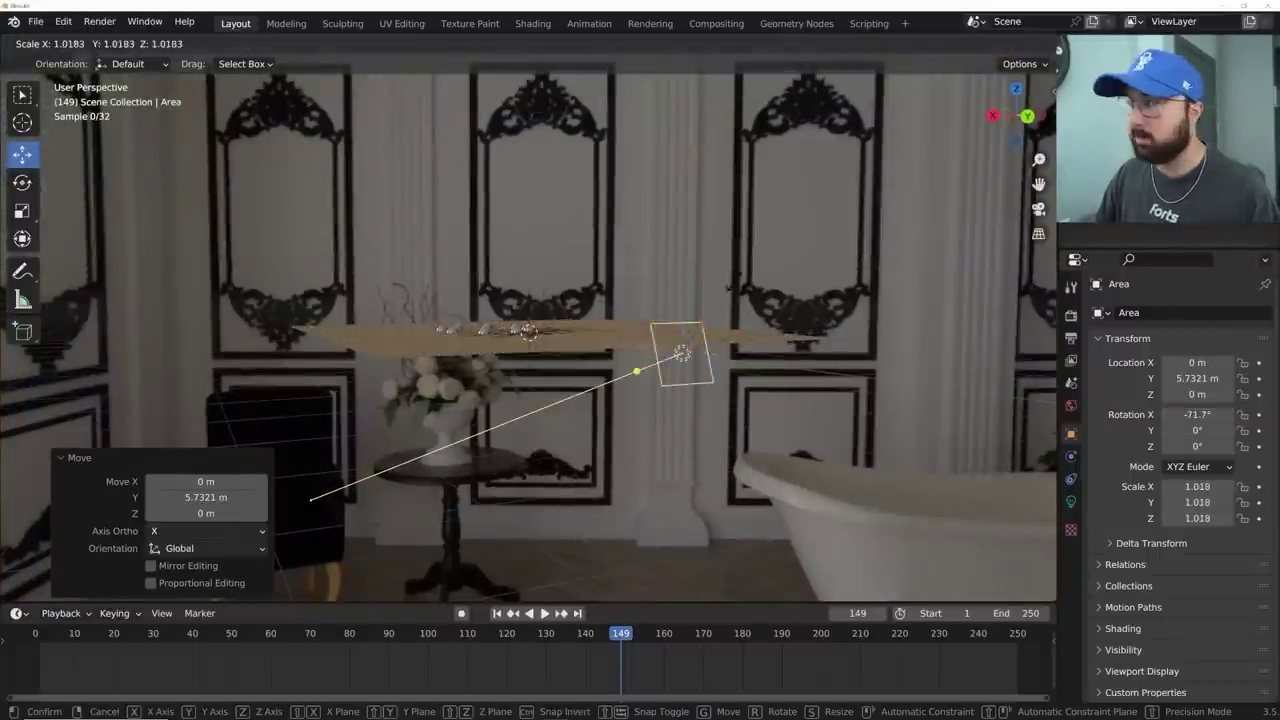
{"action": "left_click", "coordinate": [590, 325]}
{"action": "middle_click_drag", "start_coordinate": [590, 325], "coordinate": [584, 328]}
{"action": "key", "text": "g"}
{"action": "key", "text": "z"}
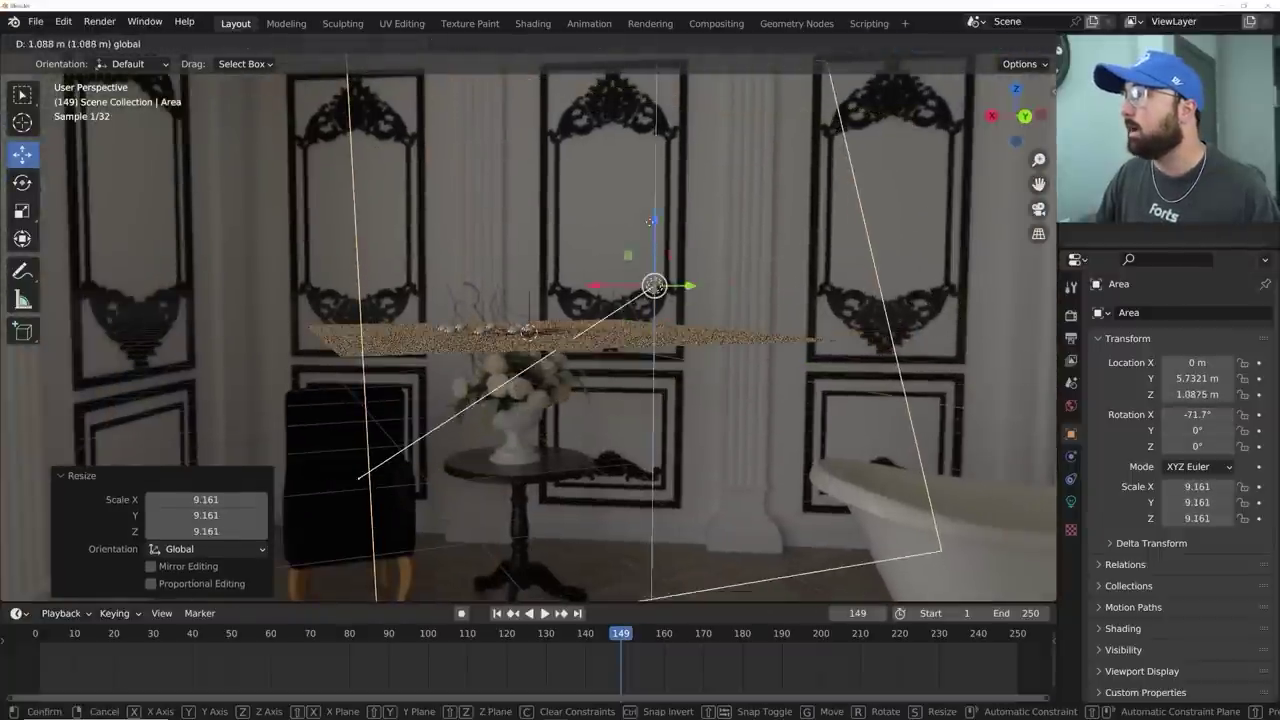
{"action": "left_click", "coordinate": [640, 224]}
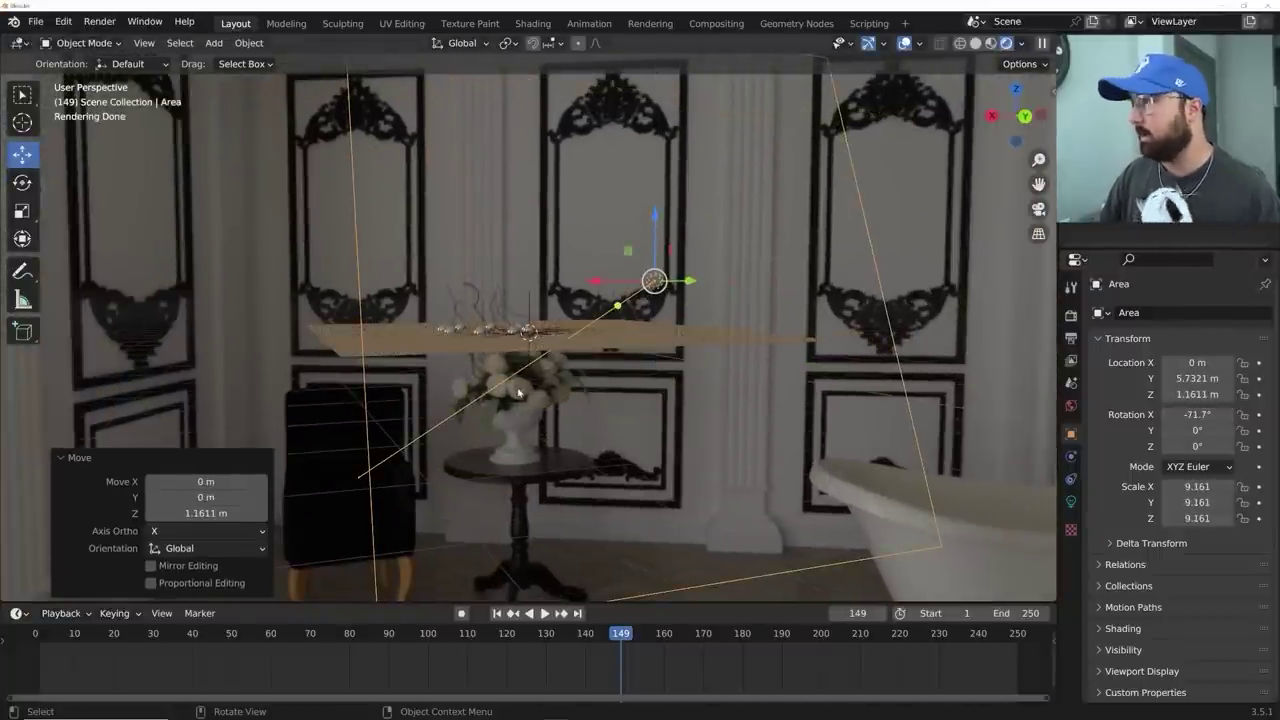
- Set the area light's power to 2000 W and check its effect on the grooves from above
{"action": "middle_click_drag", "start_coordinate": [500, 477], "coordinate": [560, 470]}
{"action": "left_click", "coordinate": [1071, 501]}
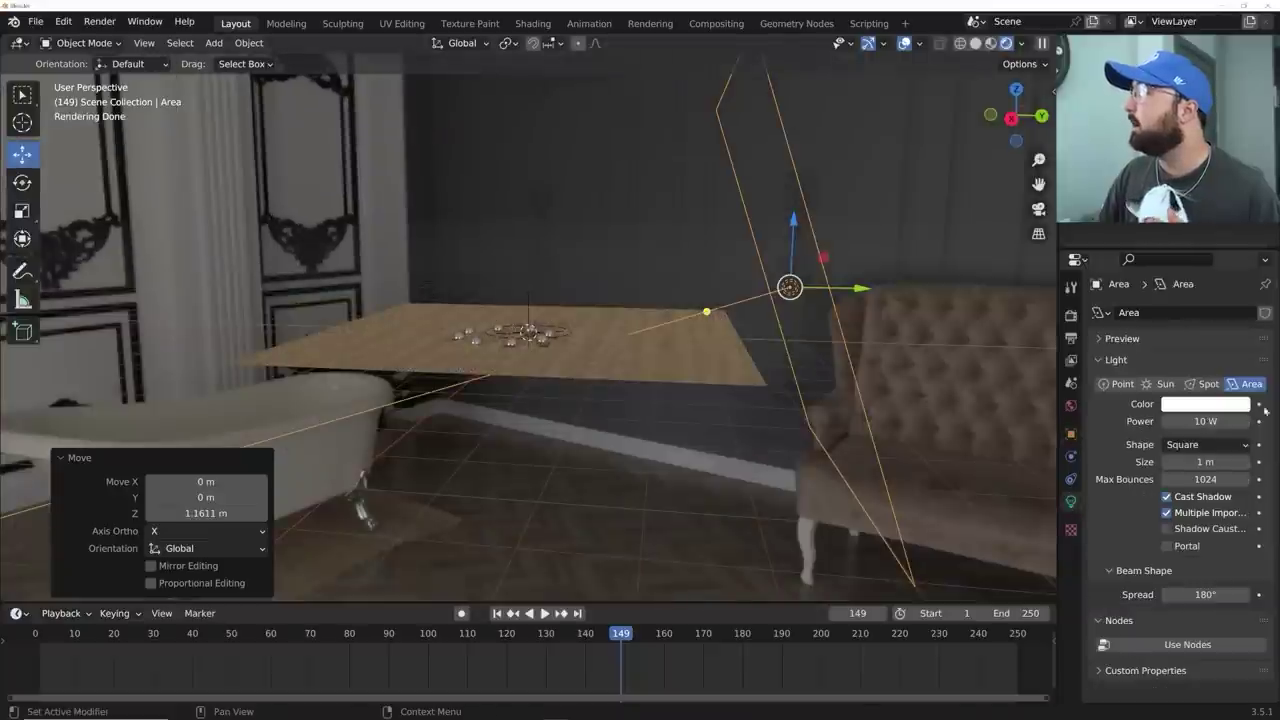
{"action": "double_click", "coordinate": [1205, 421]}
{"action": "type", "text": "2000"}
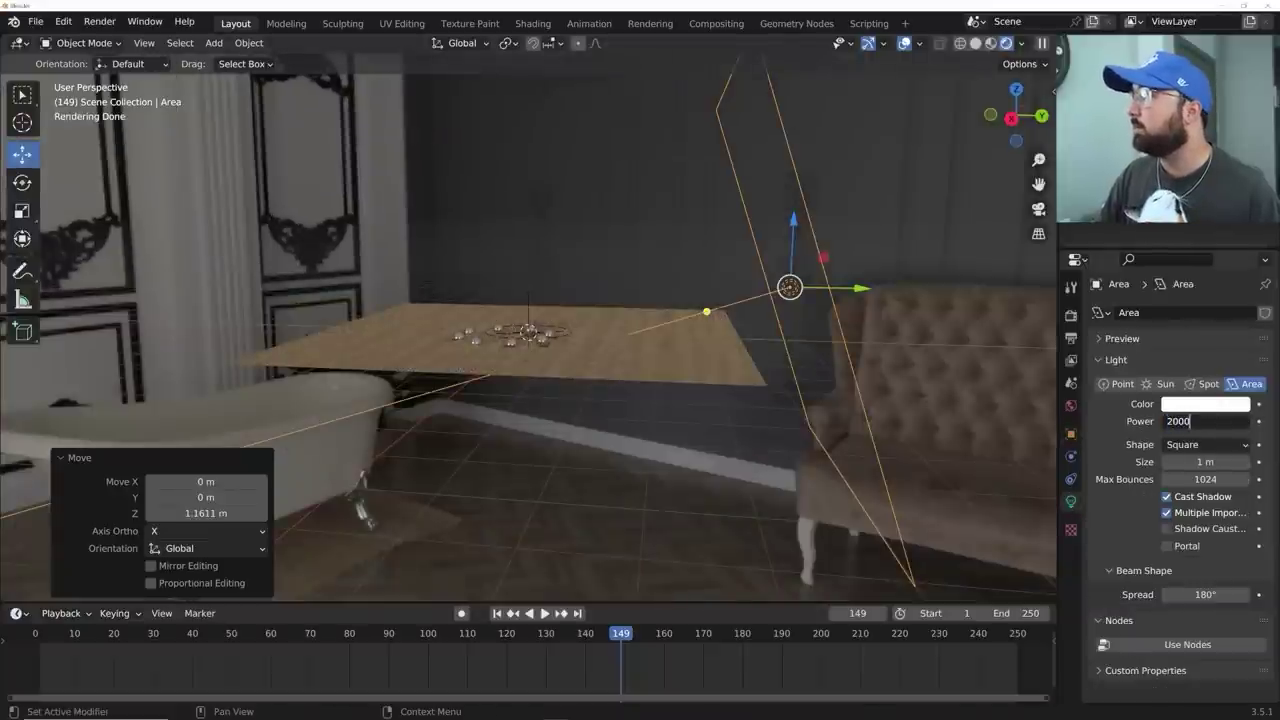
{"action": "key", "text": "Return"}
{"action": "middle_click_drag", "start_coordinate": [580, 380], "coordinate": [770, 530]}
{"action": "scroll", "coordinate": [611, 440], "scroll_direction": "up", "scroll_amount": 5}
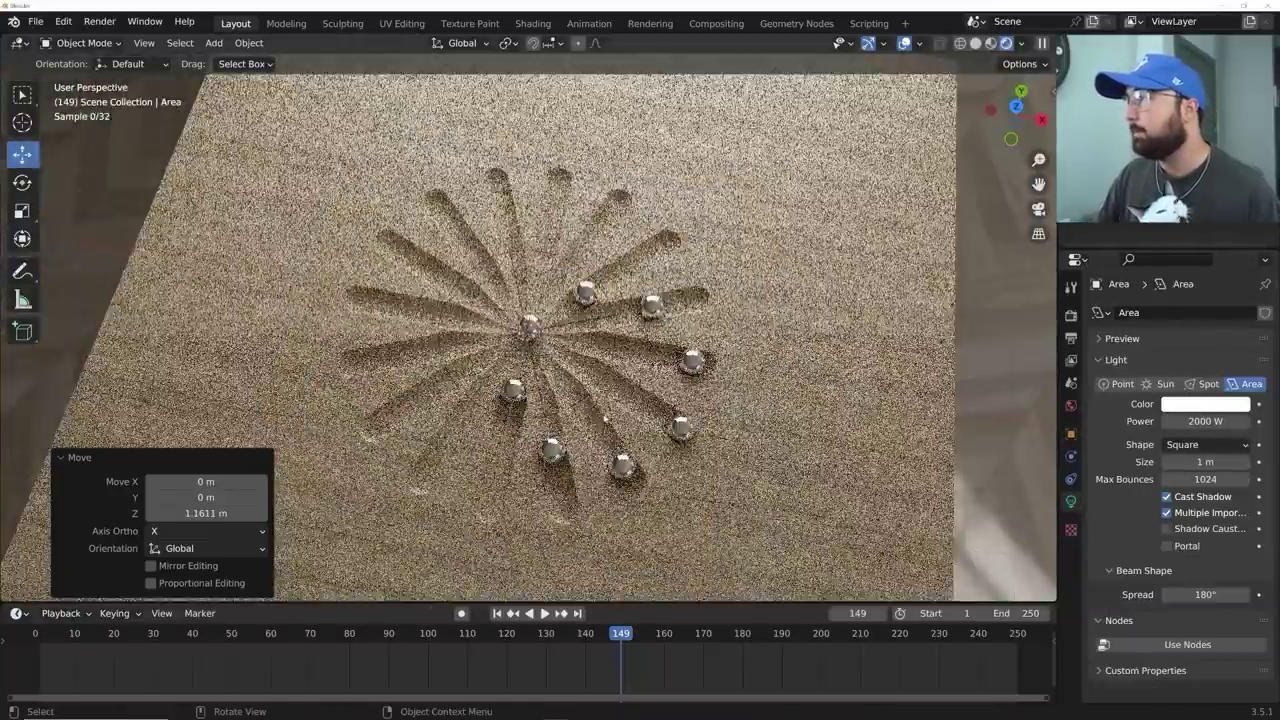
{"action": "middle_click_drag", "start_coordinate": [575, 405], "coordinate": [611, 446]}
- Set the Color Management look to High Contrast in the render settings
{"action": "left_click", "coordinate": [1071, 315]}
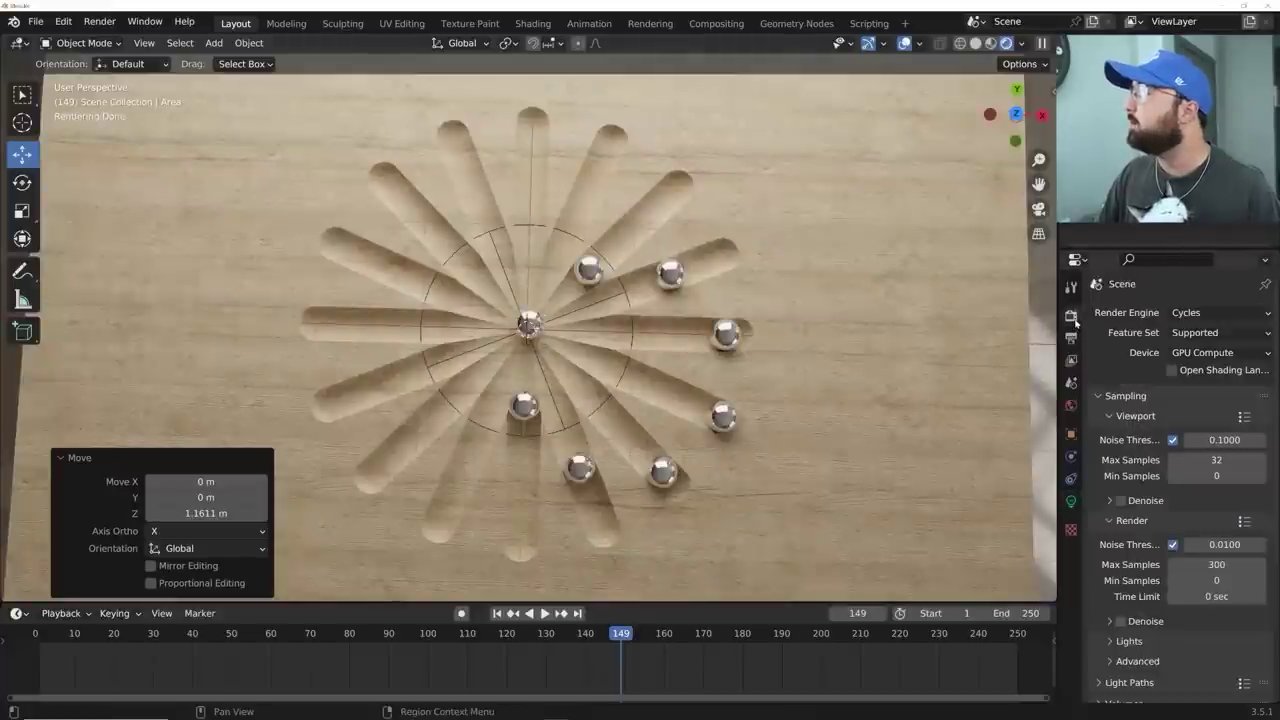
{"action": "scroll", "coordinate": [1191, 538], "scroll_direction": "down", "scroll_amount": 5}
{"action": "scroll", "coordinate": [1210, 646], "scroll_direction": "down", "scroll_amount": 2}
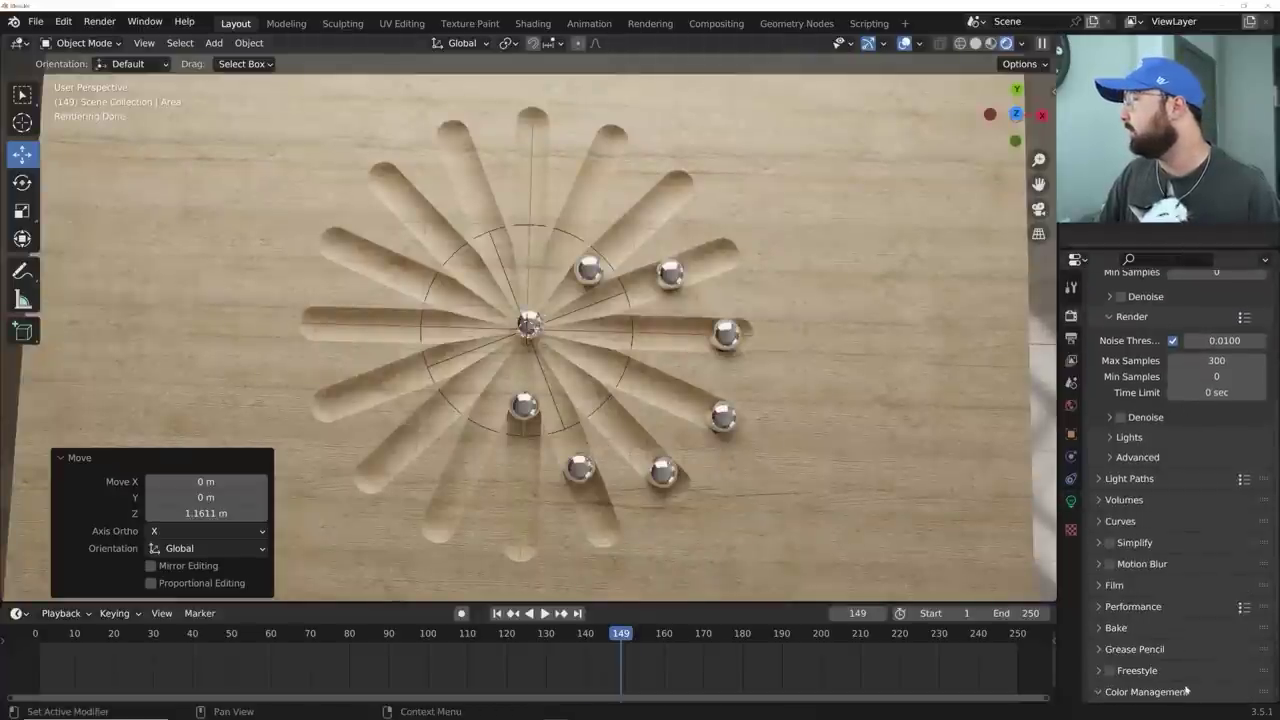
{"action": "left_click", "coordinate": [1190, 689]}
{"action": "scroll", "coordinate": [1205, 660], "scroll_direction": "down", "scroll_amount": 1}
{"action": "left_click", "coordinate": [1201, 637]}
{"action": "left_click", "coordinate": [1158, 583]}
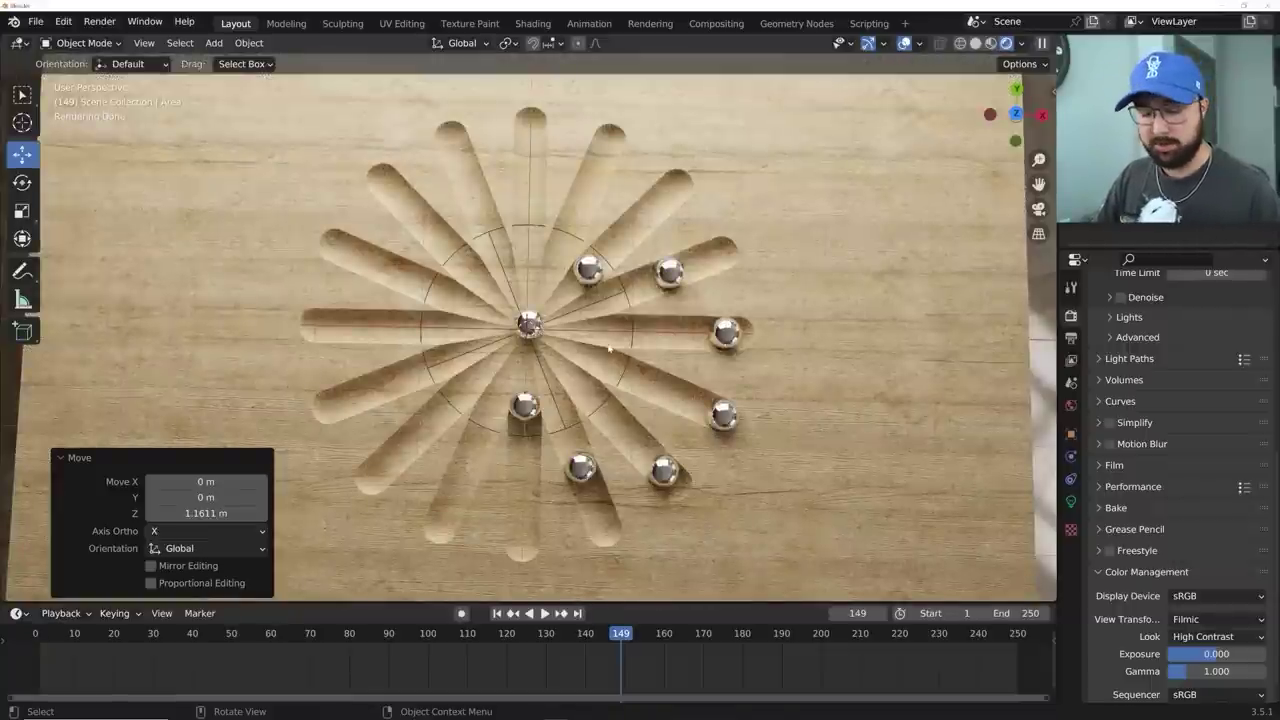
- Add a camera from the top view and look through it
{"action": "key", "text": "grave"}
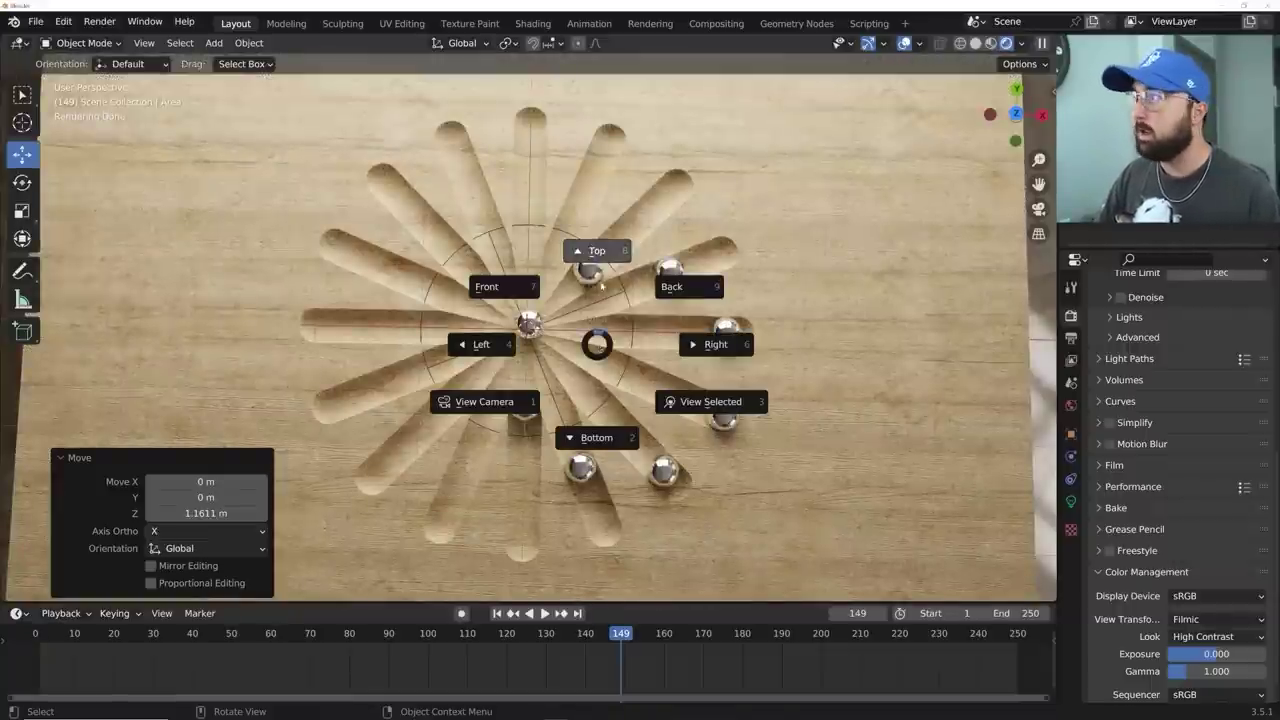
{"action": "left_click", "coordinate": [596, 253]}
{"action": "key", "text": "shift+a"}
{"action": "mouse_move", "coordinate": [598, 285]}
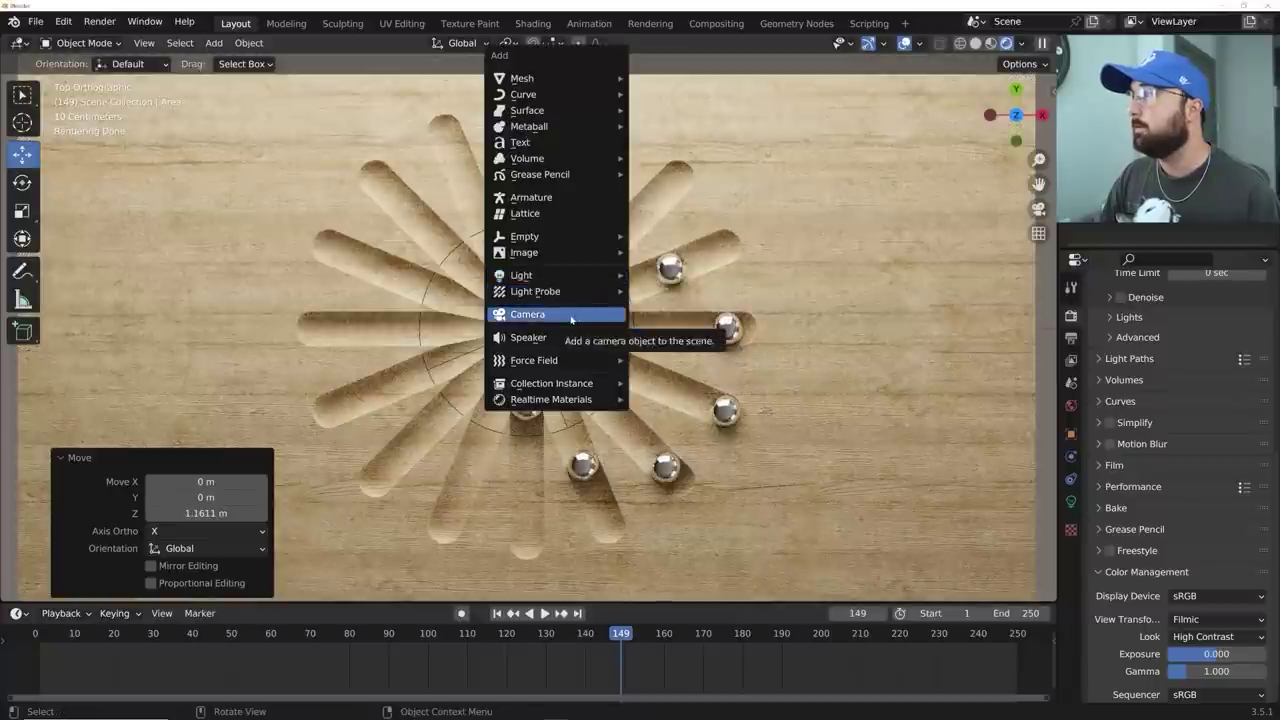
{"action": "left_click", "coordinate": [571, 315]}
{"action": "key", "text": "KP_0"}
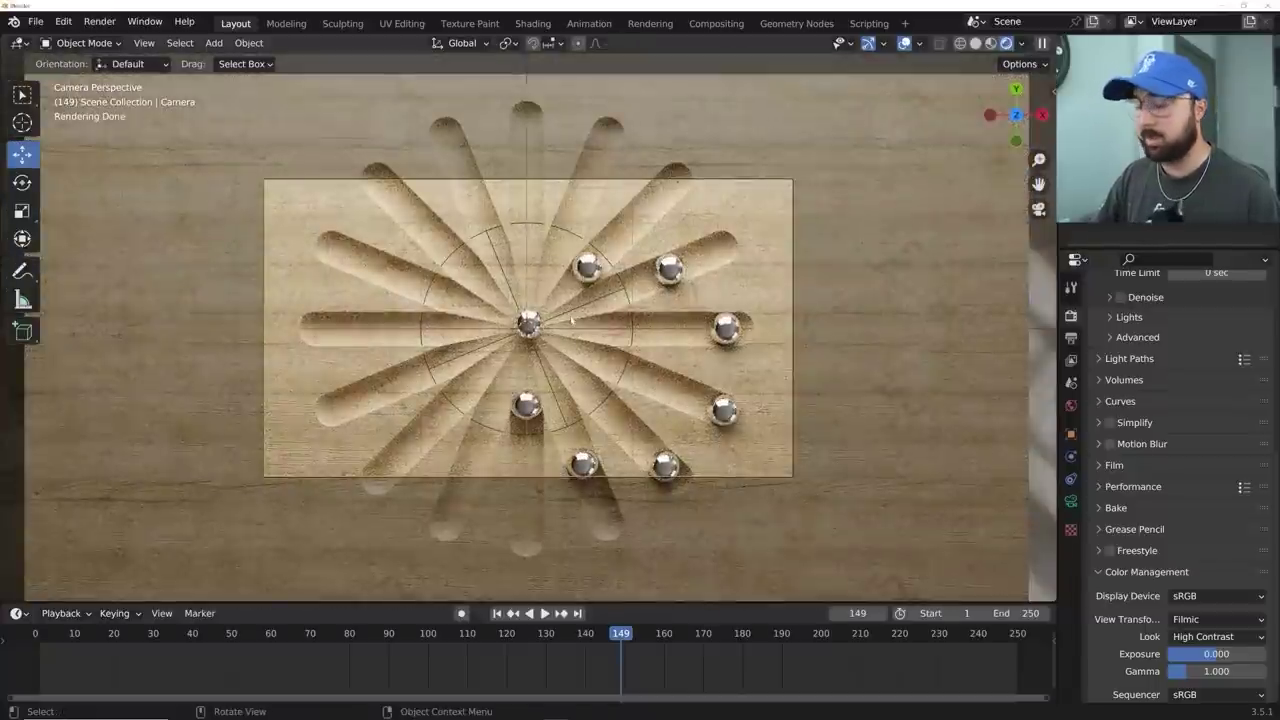
- Pull the camera back about 5.31 m along its local Z axis and shift it sideways to centre the groove pattern in the frame
{"action": "key", "text": "g"}
{"action": "key", "text": "z"}
{"action": "key", "text": "z"}
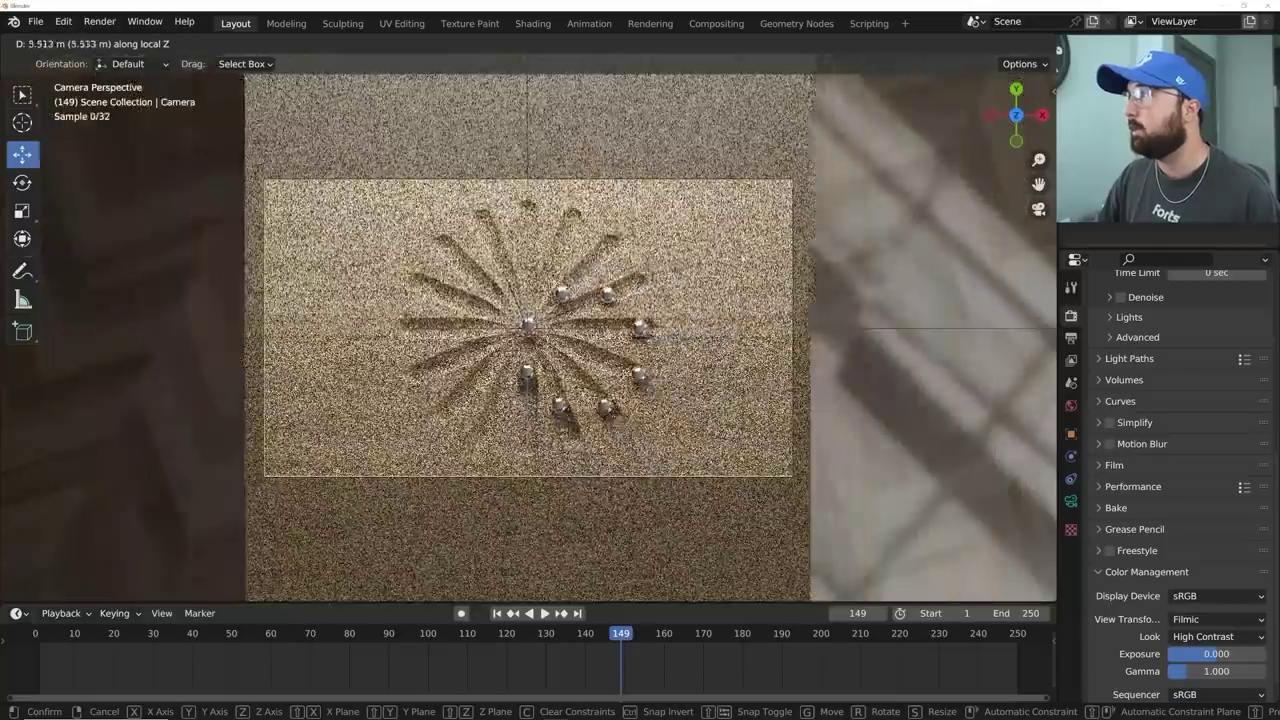
{"action": "left_click", "coordinate": [600, 462]}
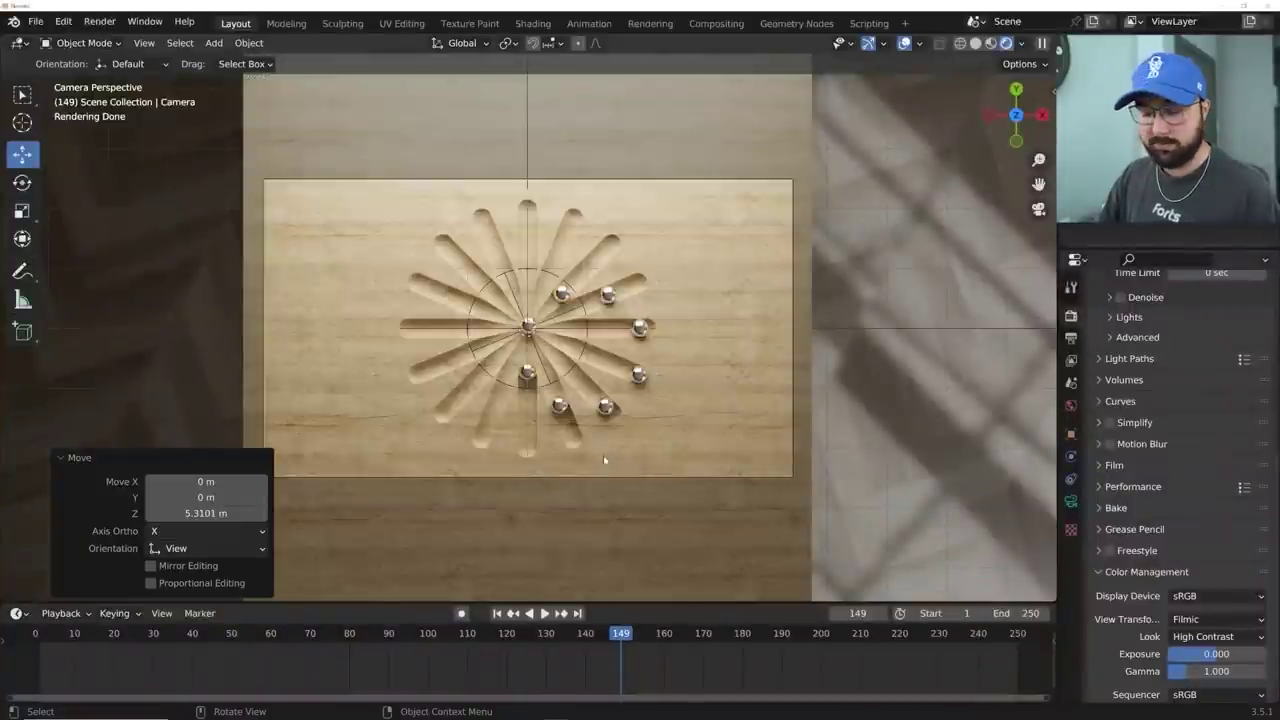
{"action": "key", "text": "g"}
{"action": "left_click", "coordinate": [534, 361]}
{"action": "key", "text": "g"}
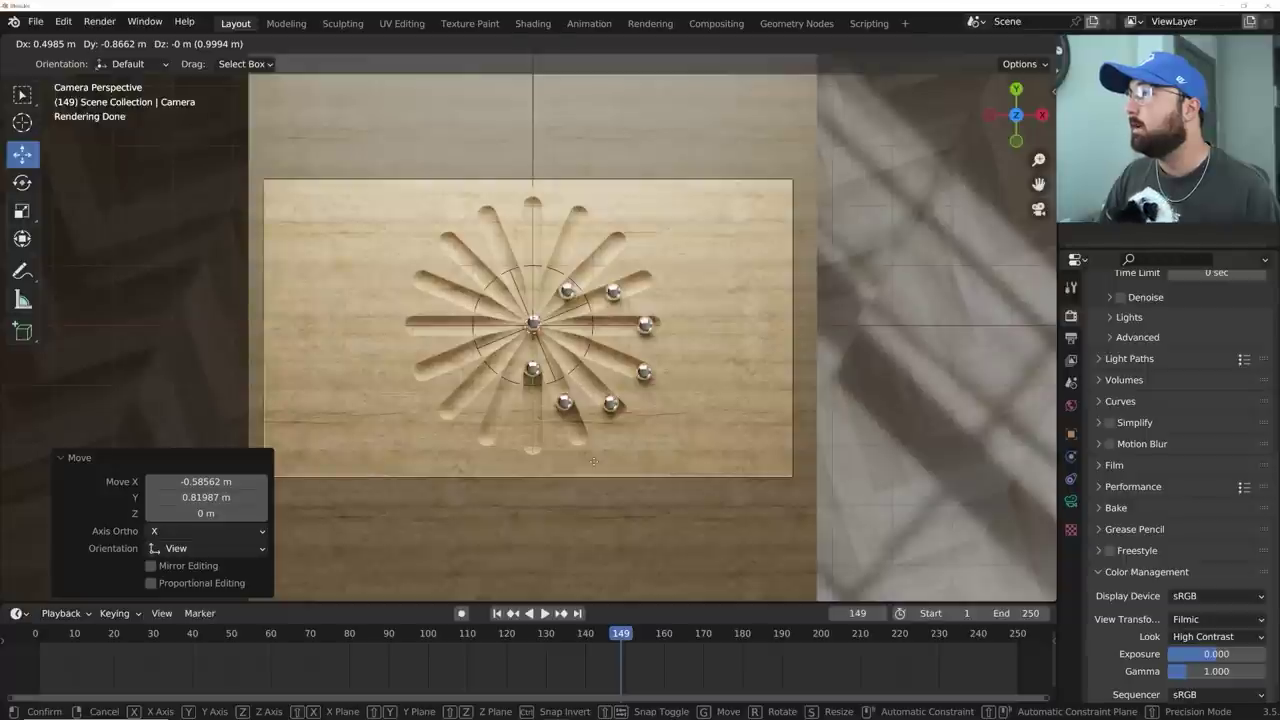
{"action": "left_click", "coordinate": [593, 461]}
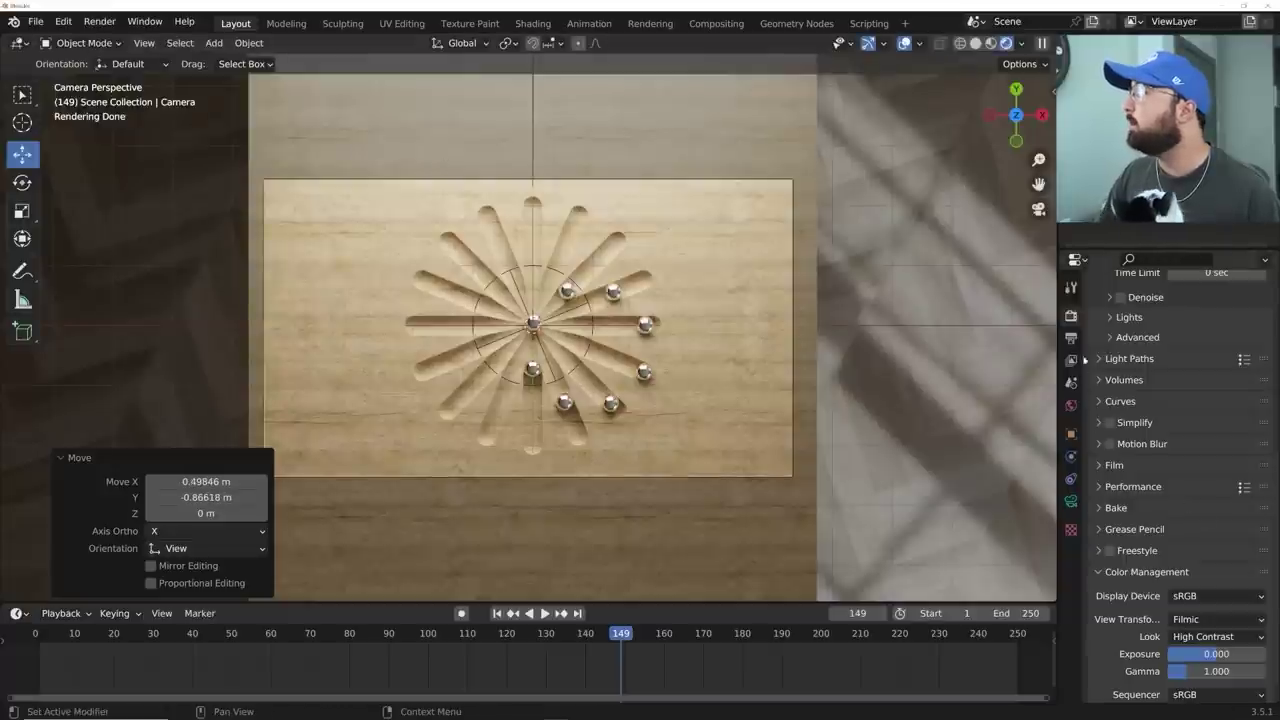
- Set all Light Paths max bounces to 1, including Total, Diffuse, Glossy, Transmission, Volume and Transparent, and disable reflective and refractive caustics
{"action": "scroll", "coordinate": [1166, 410], "scroll_direction": "up", "scroll_amount": 4}
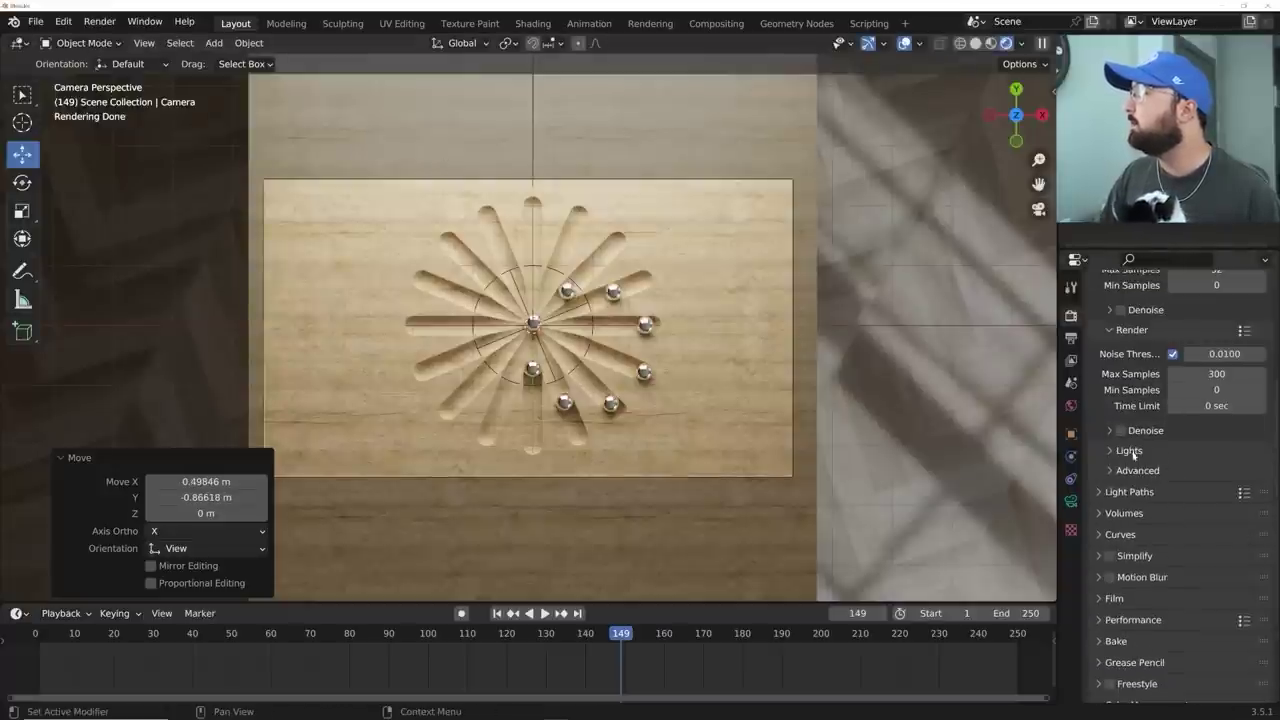
{"action": "left_click", "coordinate": [1129, 491]}
{"action": "scroll", "coordinate": [1135, 491], "scroll_direction": "down", "scroll_amount": 3}
{"action": "left_click", "coordinate": [1200, 455]}
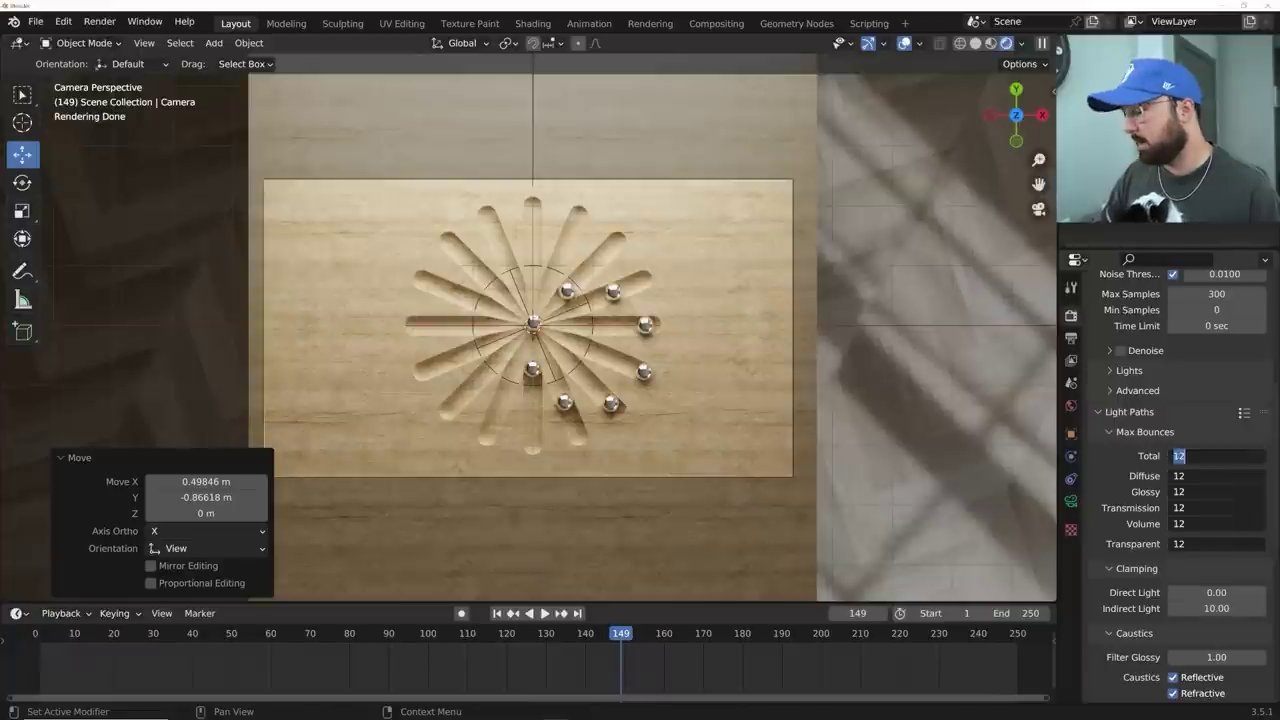
{"action": "type", "text": "1"}
{"action": "key", "text": "Return"}
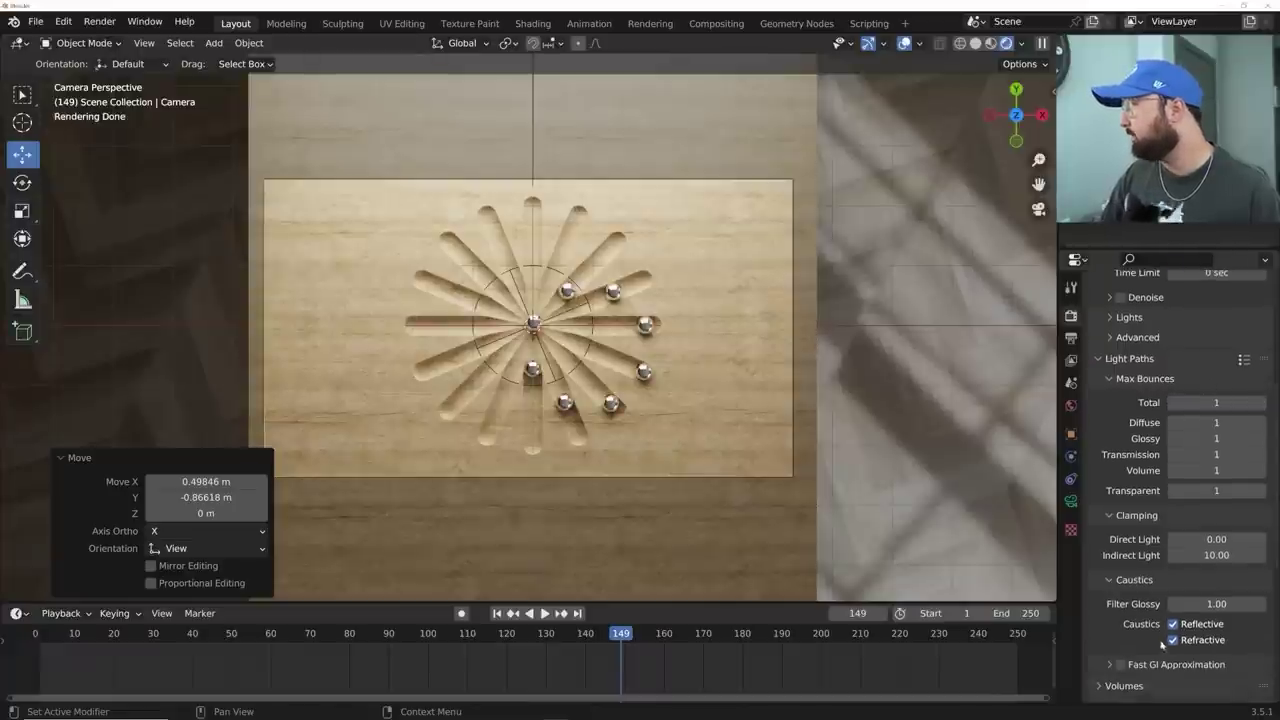
{"action": "scroll", "coordinate": [1158, 570], "scroll_direction": "down", "scroll_amount": 2}
- Render frame 149 as a test image, inspect the spheres and grooves up close, and close the result
{"action": "left_click", "coordinate": [100, 21]}
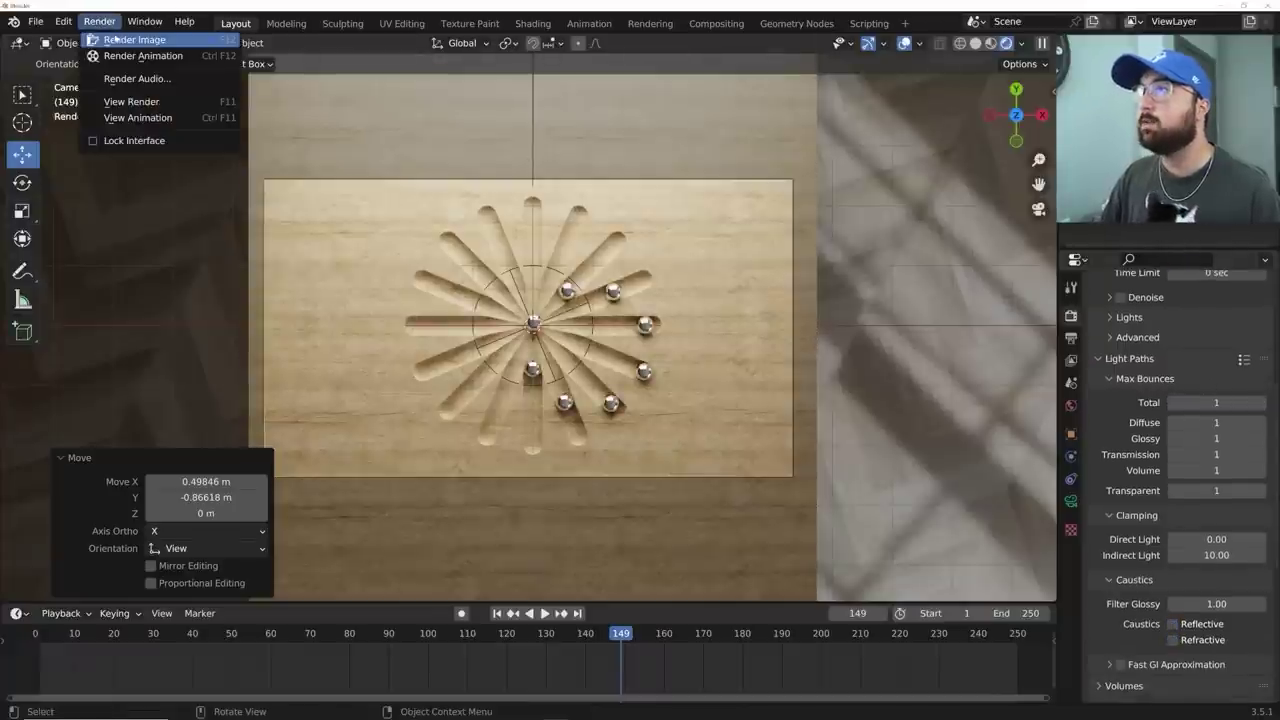
{"action": "left_click", "coordinate": [112, 40]}
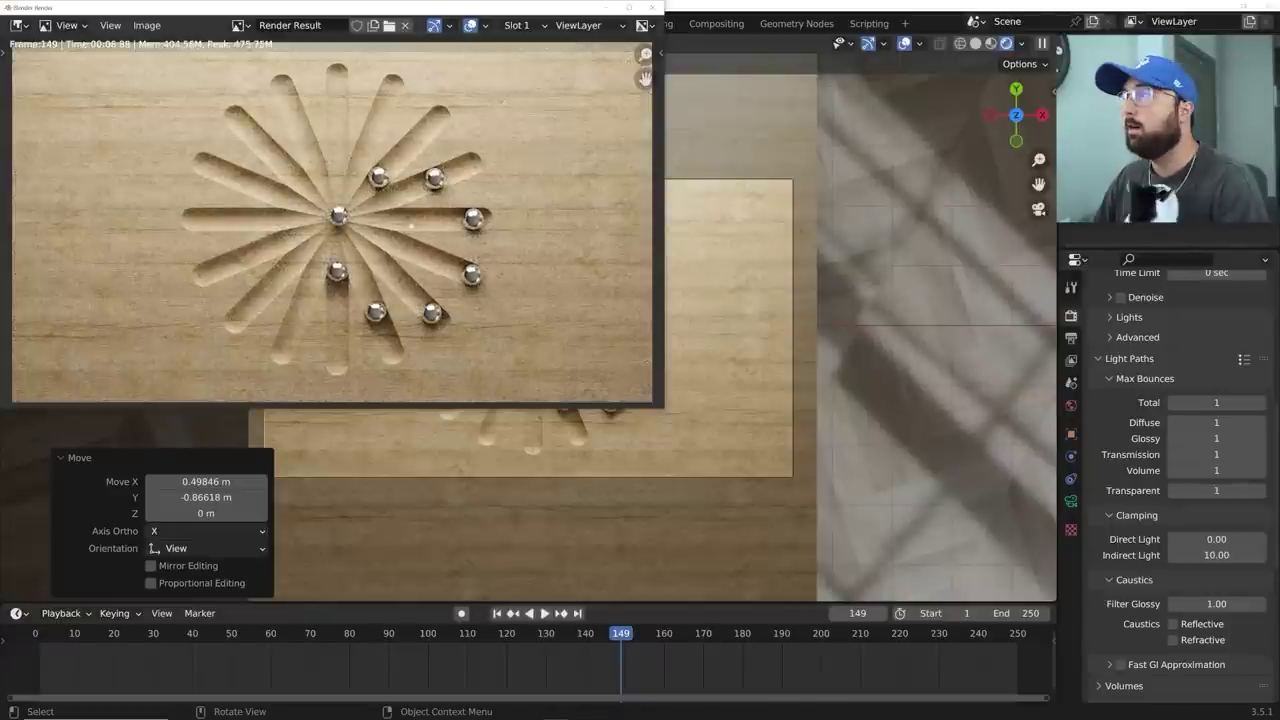
{"action": "scroll", "coordinate": [380, 245], "scroll_direction": "up", "scroll_amount": 5}
{"action": "scroll", "coordinate": [383, 238], "scroll_direction": "down", "scroll_amount": 5}
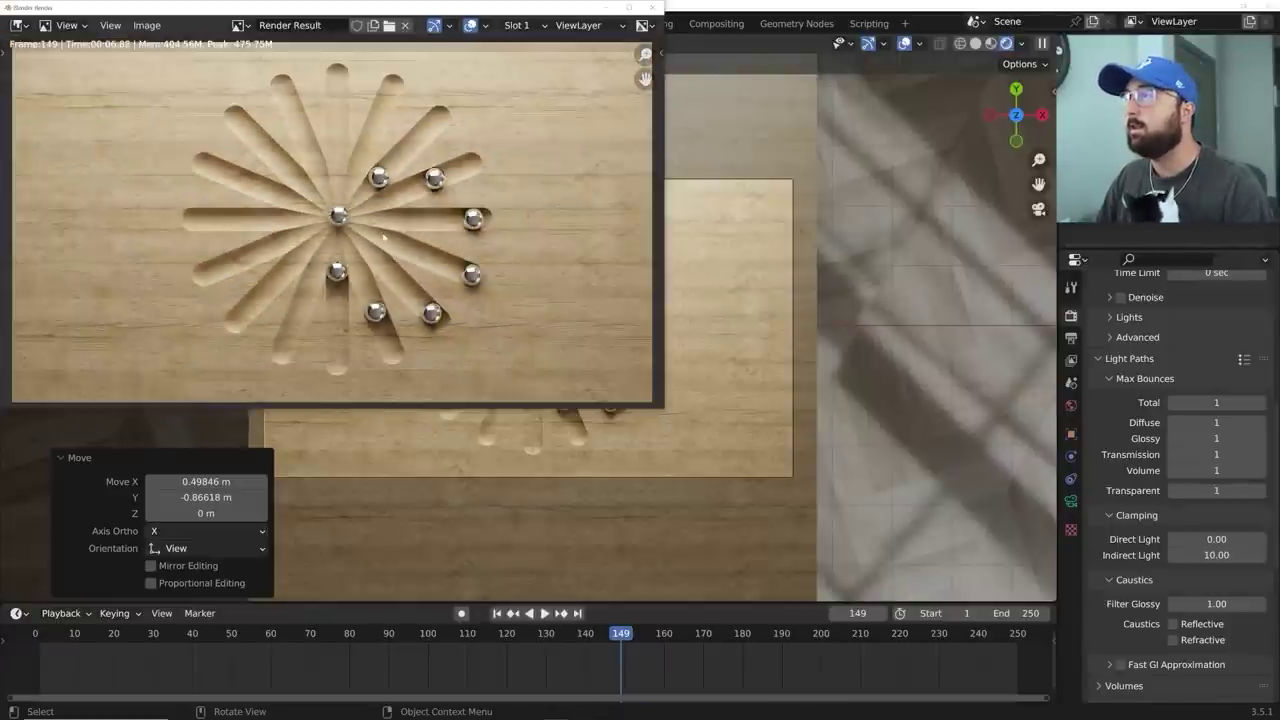
{"action": "scroll", "coordinate": [389, 238], "scroll_direction": "up", "scroll_amount": 2}
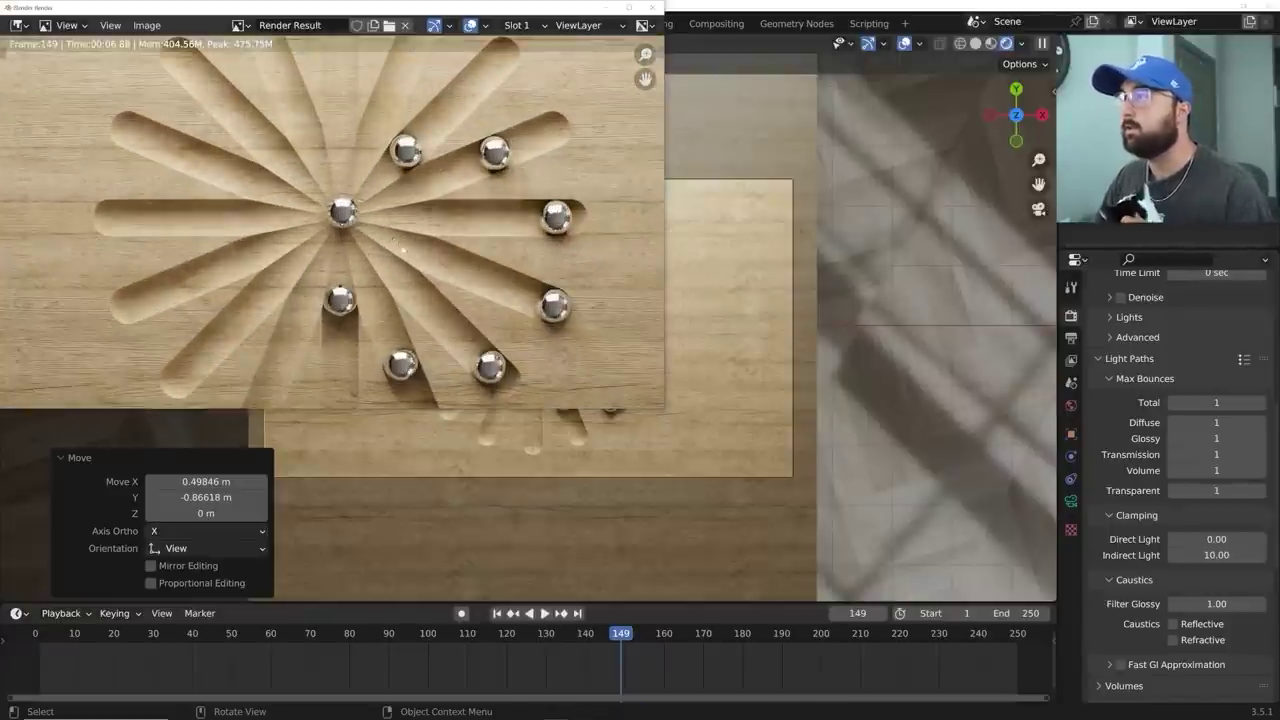
{"action": "key", "text": "Home"}
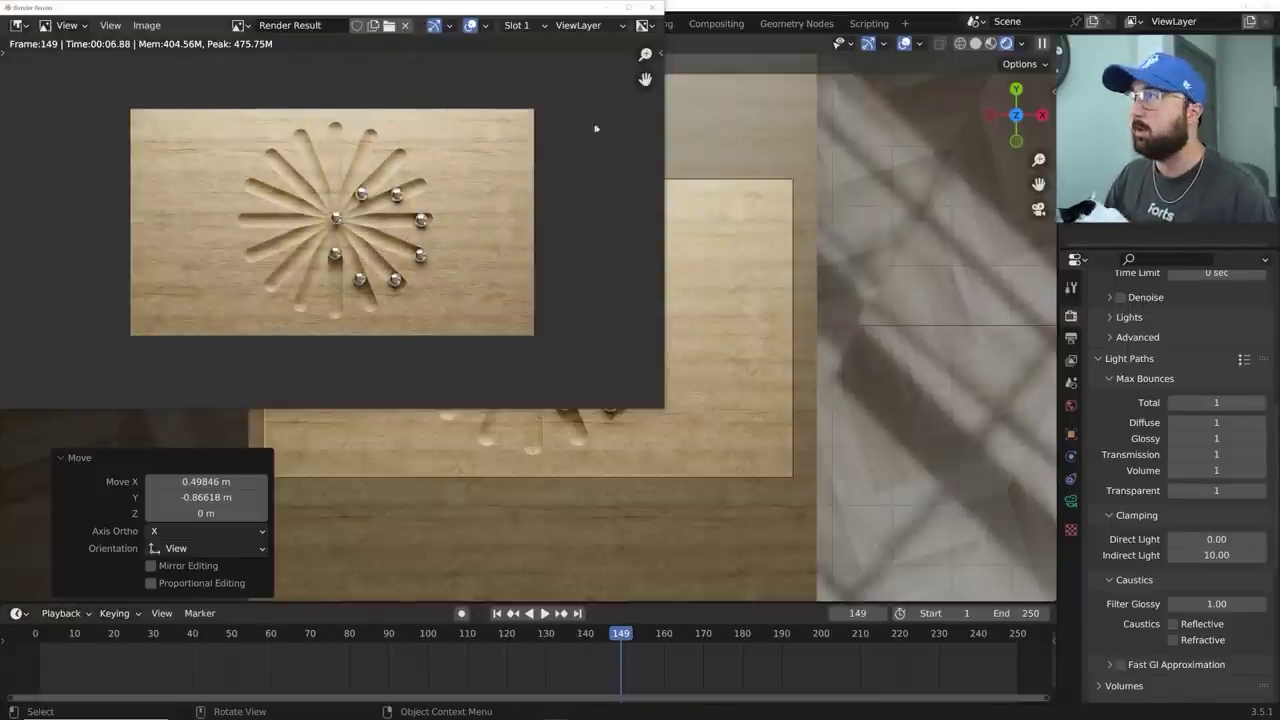
{"action": "left_click", "coordinate": [652, 8]}
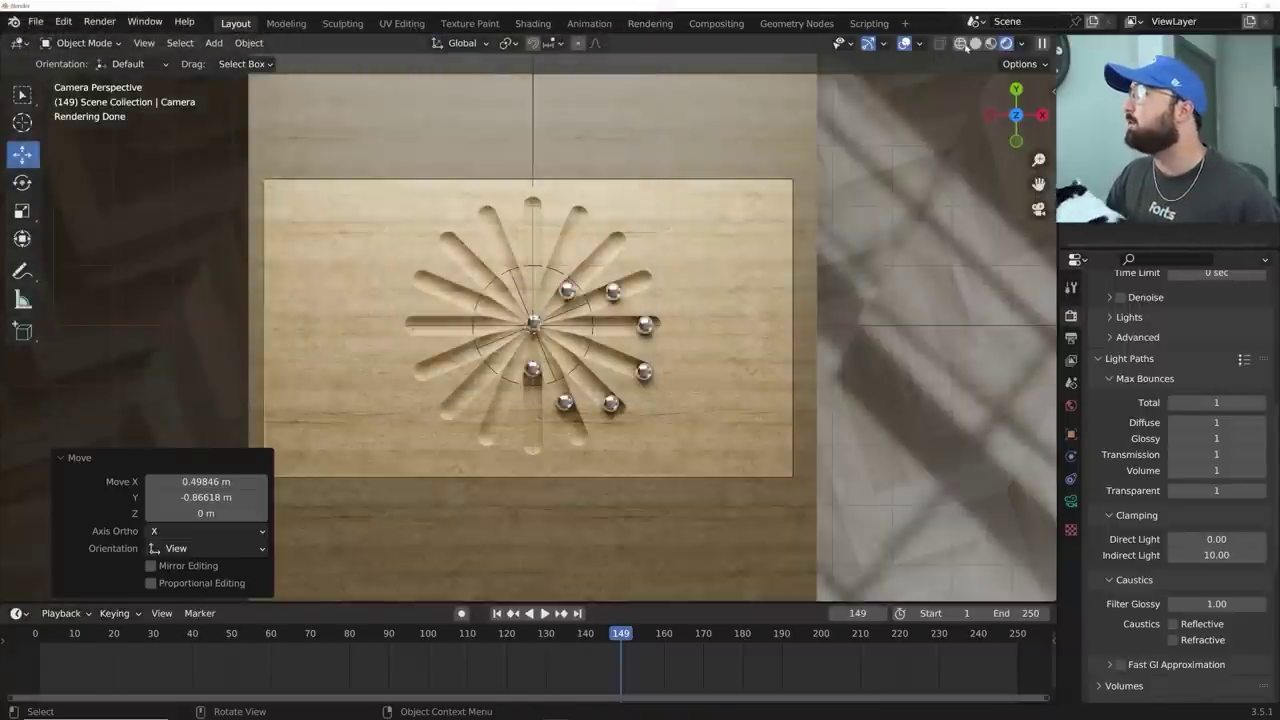
- Switch the viewport to solid shading and keep PNG as the file format in the output settings
{"action": "left_click", "coordinate": [976, 44]}
{"action": "scroll", "coordinate": [1200, 420], "scroll_direction": "up", "scroll_amount": 5}
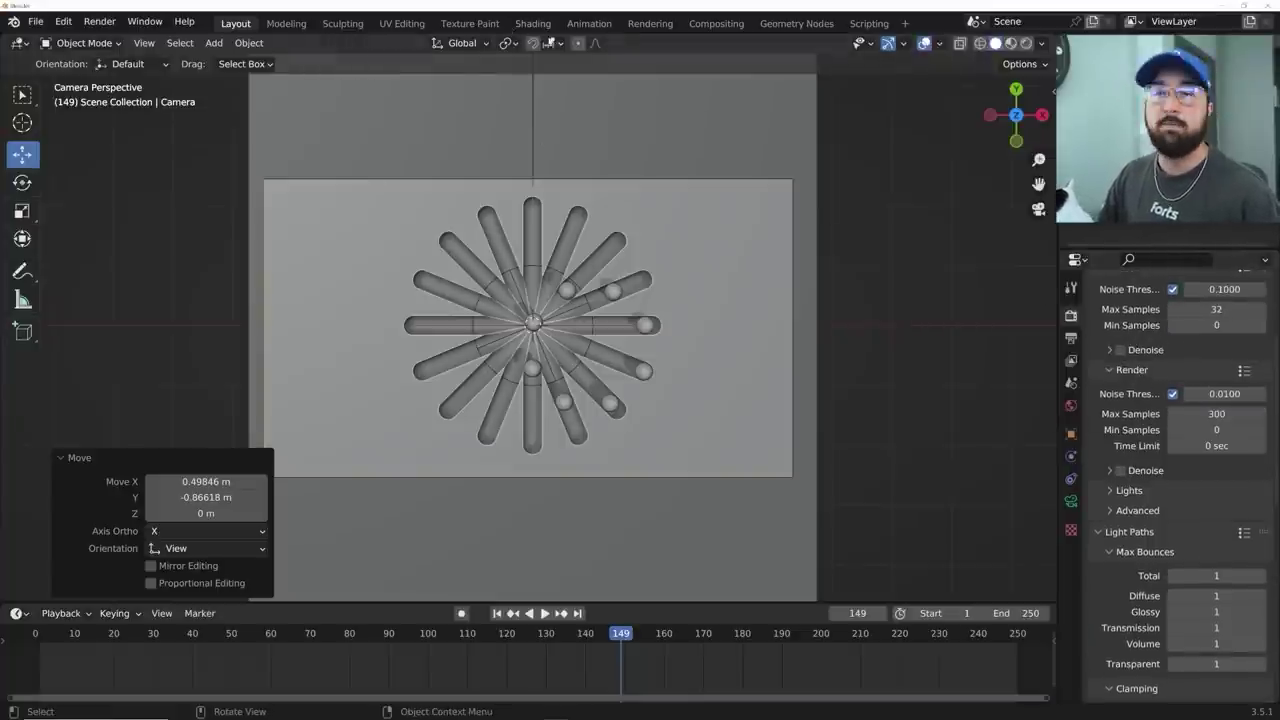
{"action": "left_click", "coordinate": [1071, 338]}
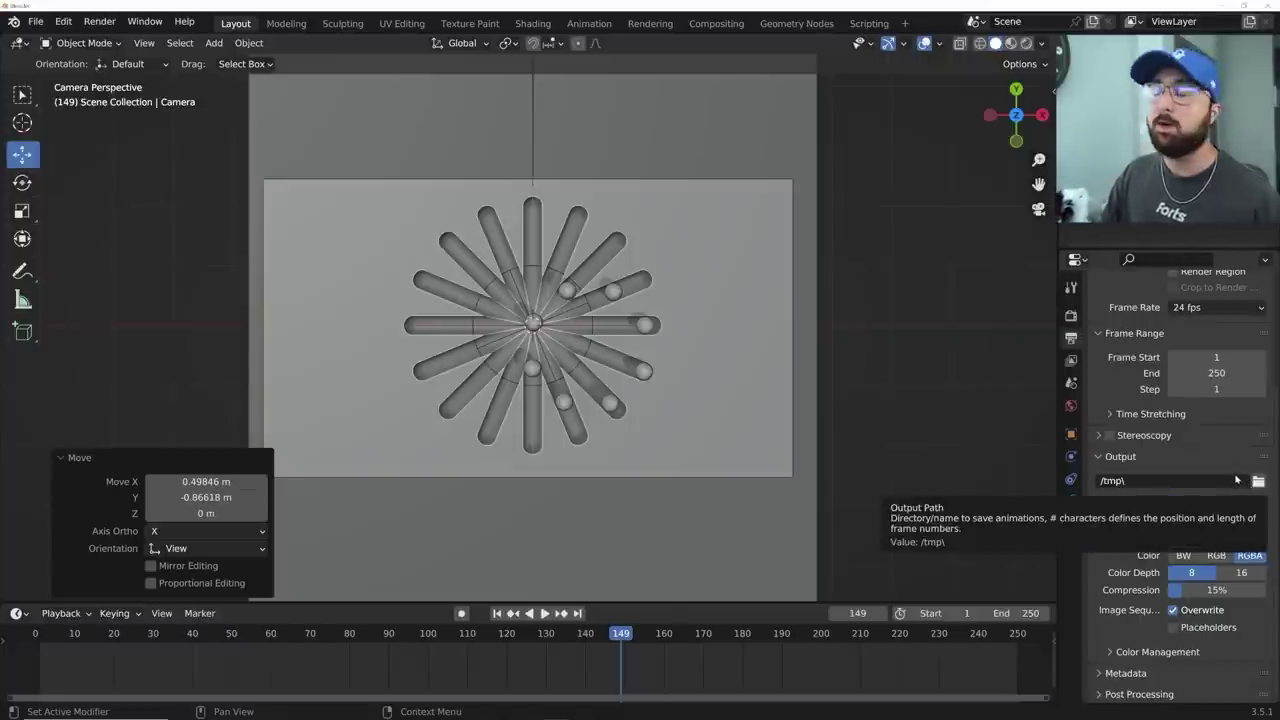
{"action": "scroll", "coordinate": [1226, 458], "scroll_direction": "down", "scroll_amount": 1}
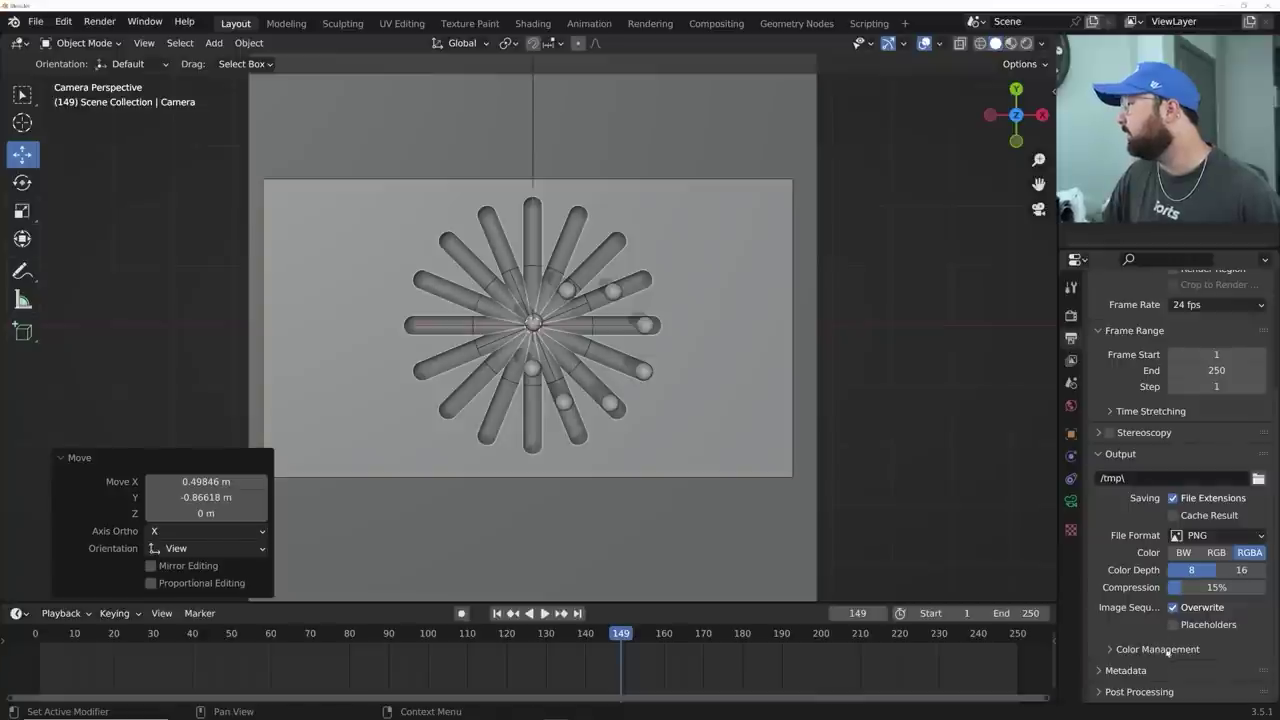
{"action": "left_click", "coordinate": [1214, 536]}
{"action": "left_click", "coordinate": [1211, 539]}
- Bring up the commands for rendering the scene as an image or animation
{"action": "left_click", "coordinate": [99, 21]}
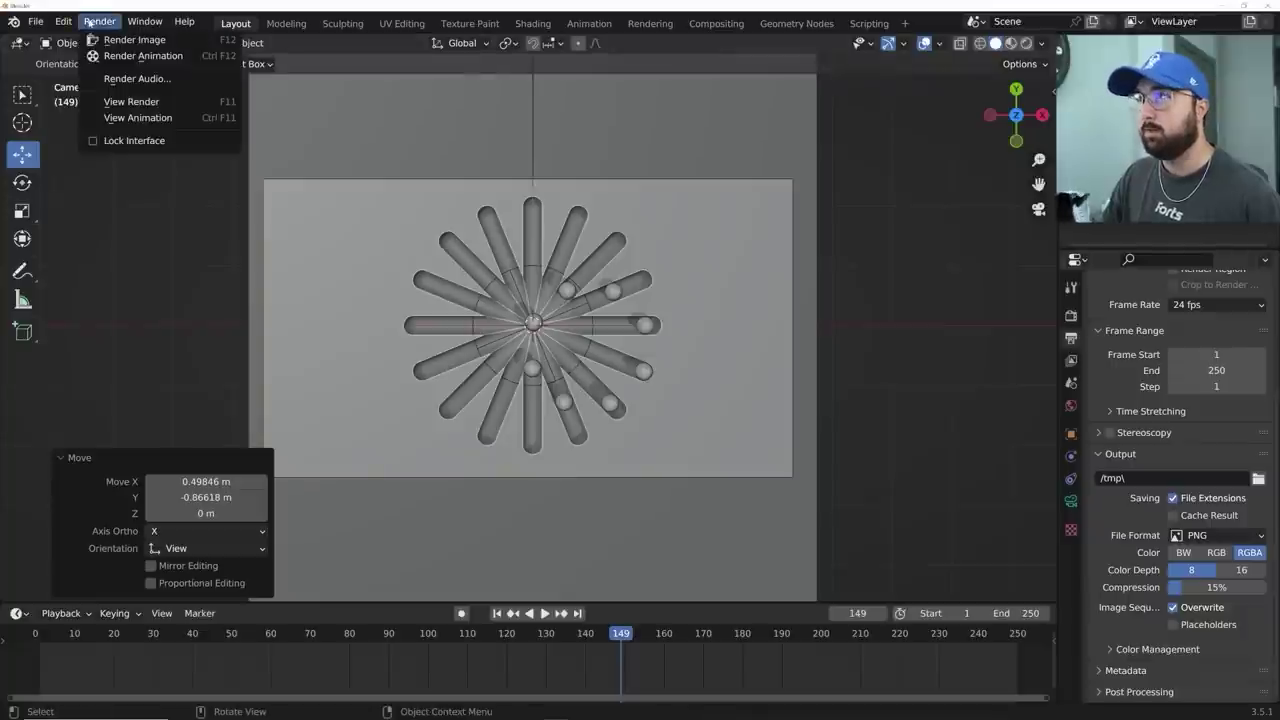